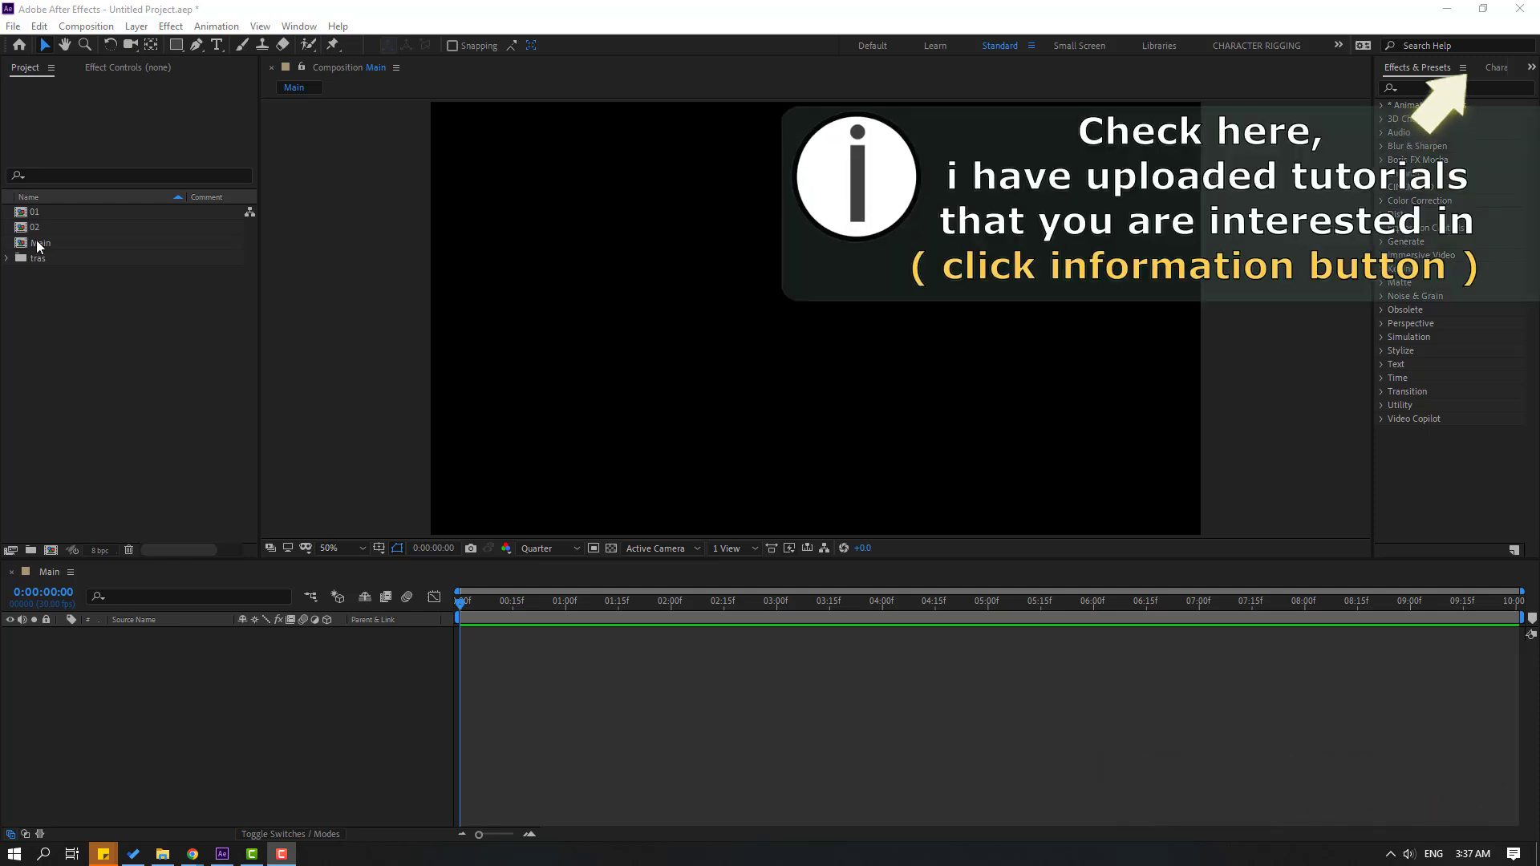
Step: Drag composition 01 from the Project panel into the Main timeline as a layer
click(33, 214)
drag(28, 215, 198, 707)
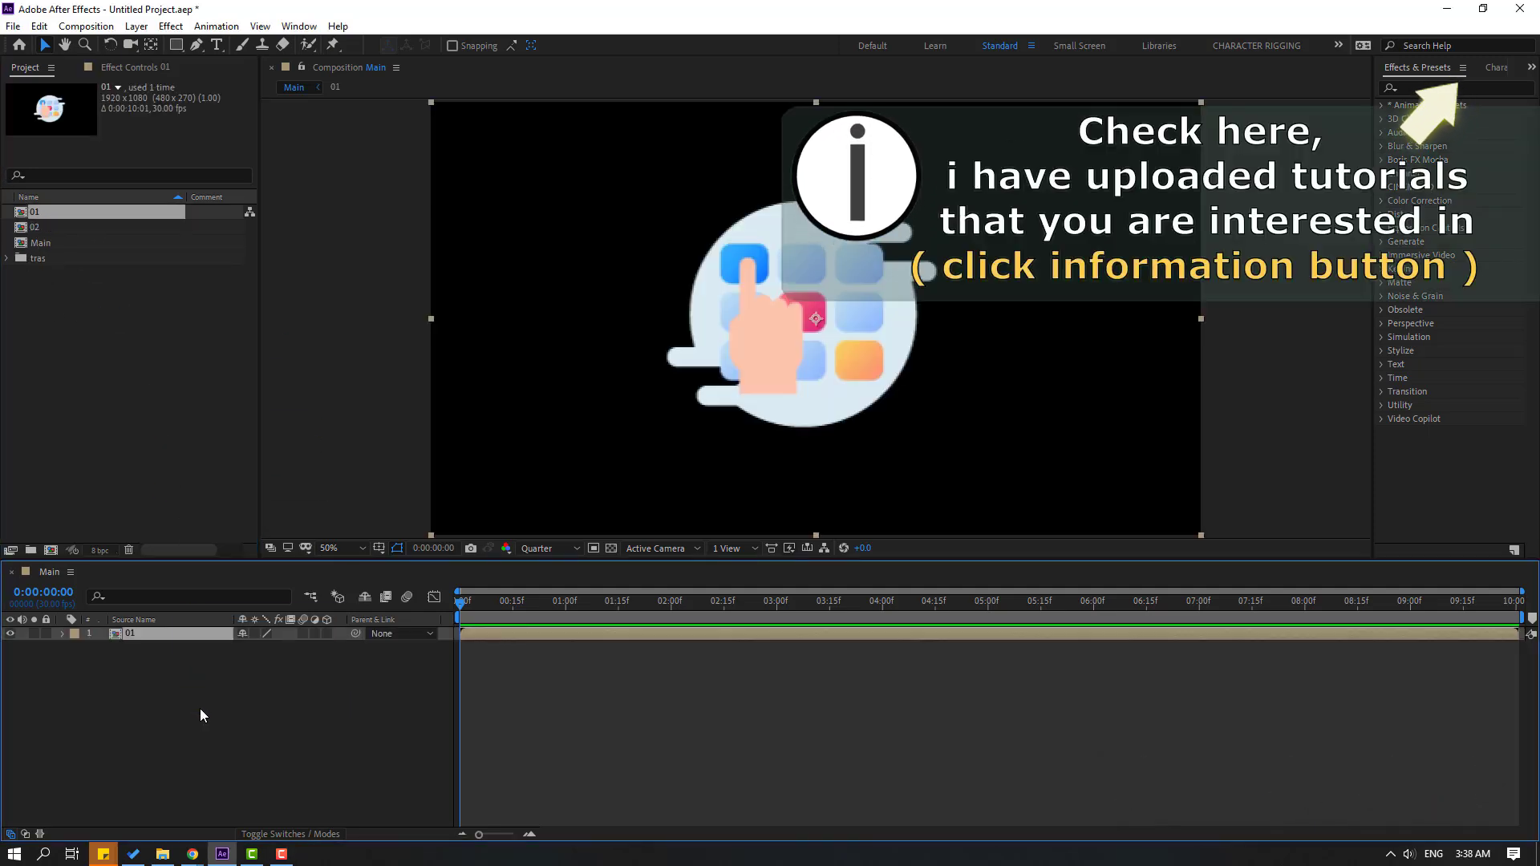
click(536, 548)
Step: Set preview to Full, add a white BG solid below 01, then open composition 01
click(537, 590)
right_click(145, 703)
mouse_move(226, 522)
click(427, 568)
click(561, 656)
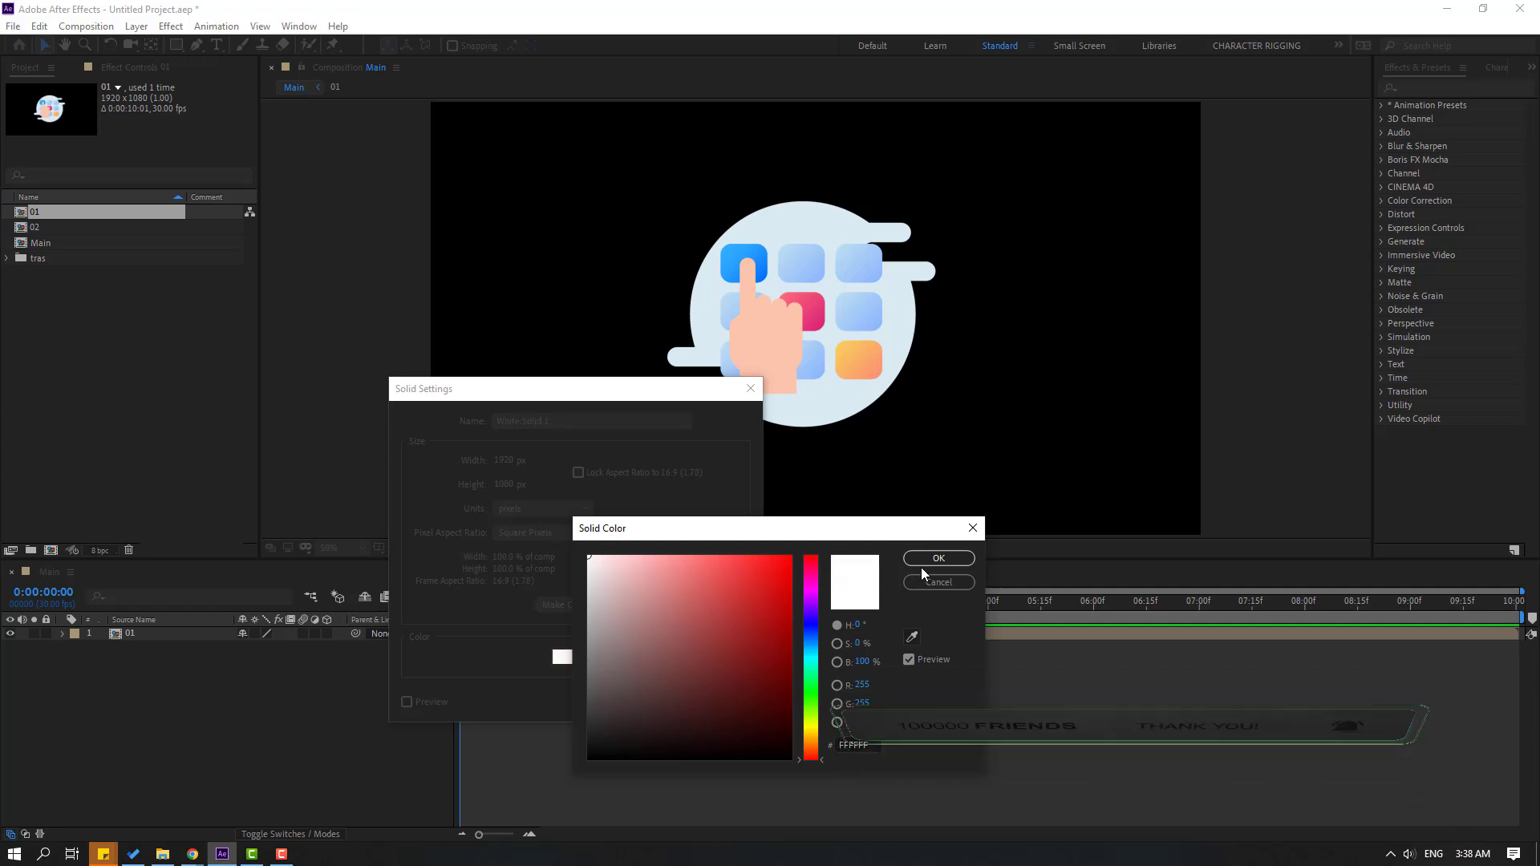
click(939, 558)
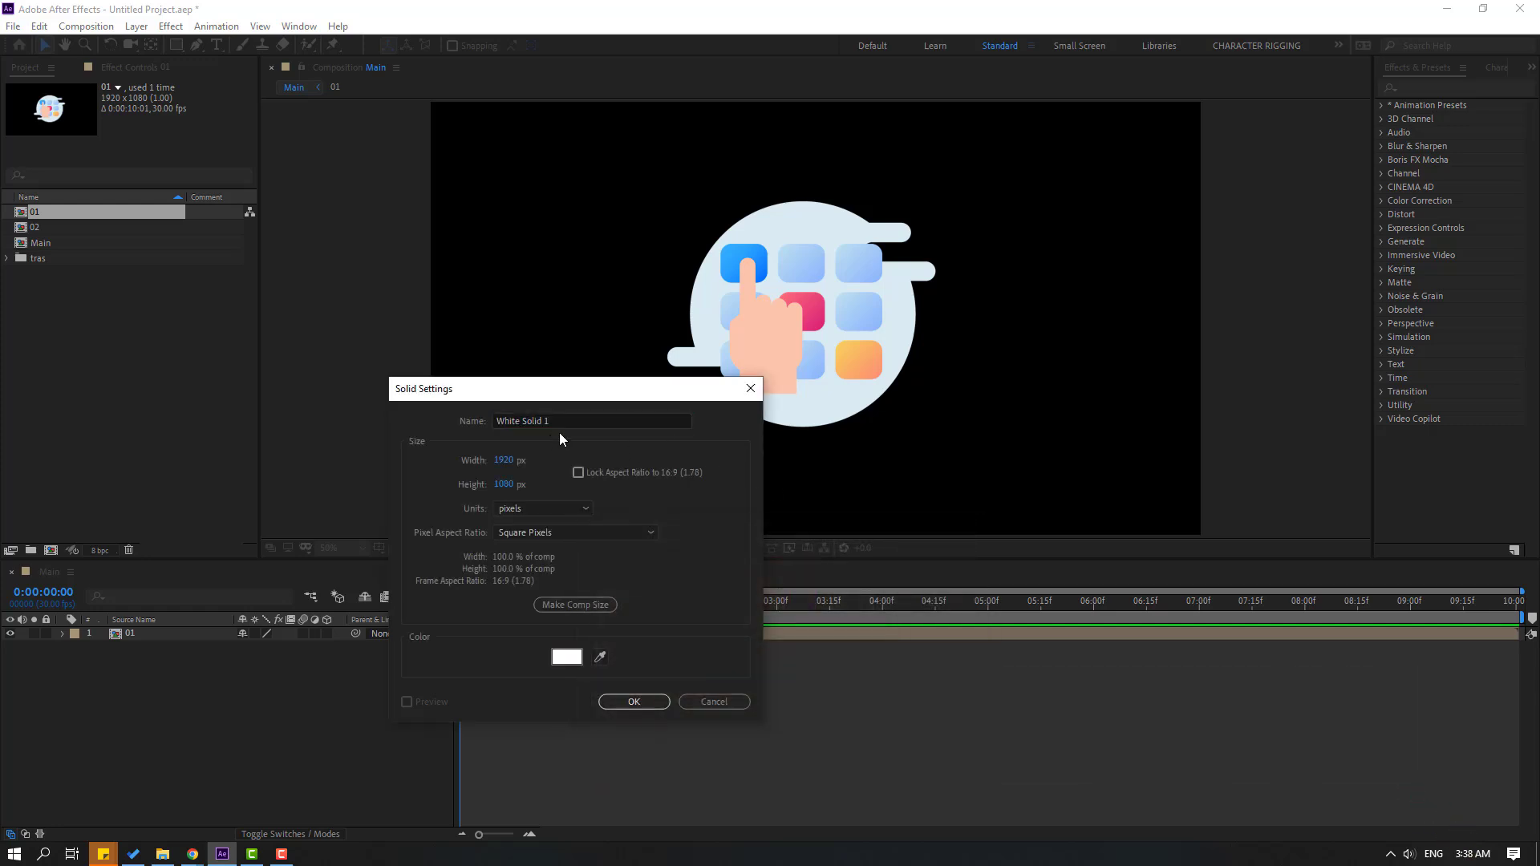
text(B)
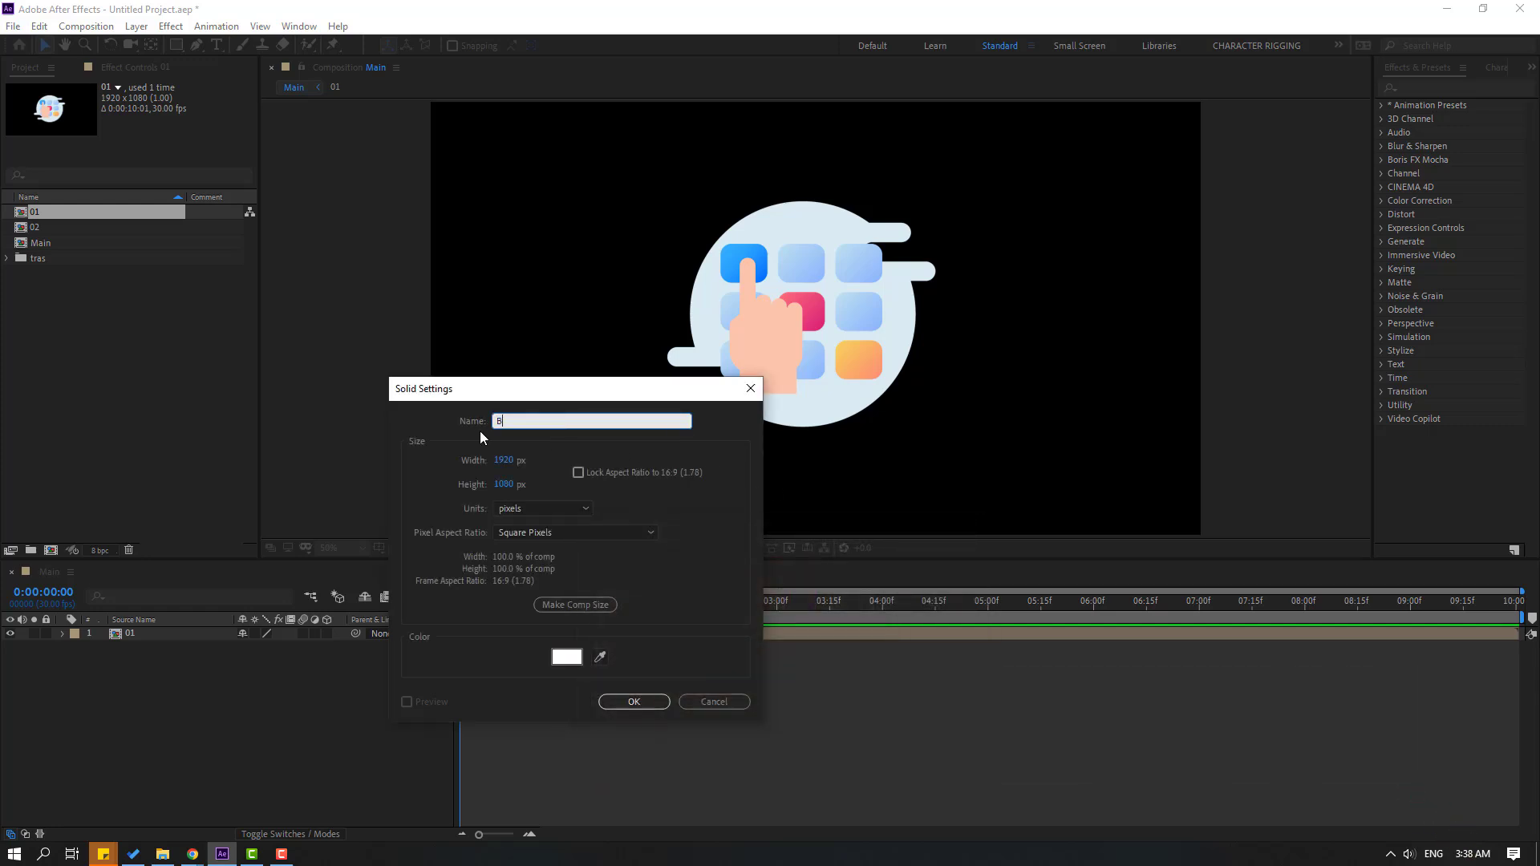
click(634, 701)
drag(138, 635, 164, 662)
double_click(128, 635)
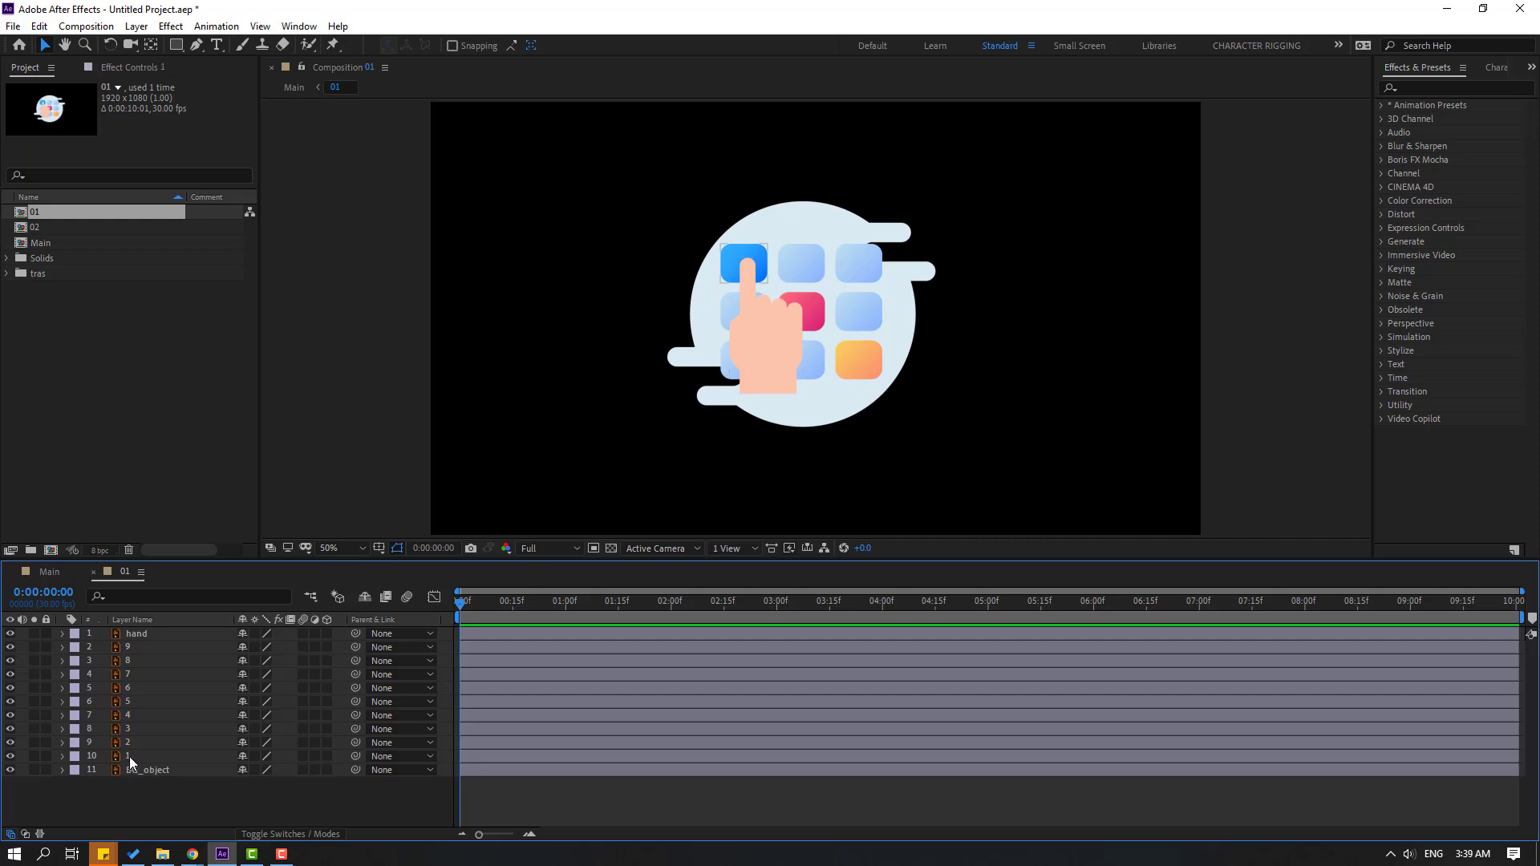
Step: Solo icon layer 1 and set its starting Scale keyframe to 0%
click(161, 757)
click(34, 756)
key(.)
key(.)
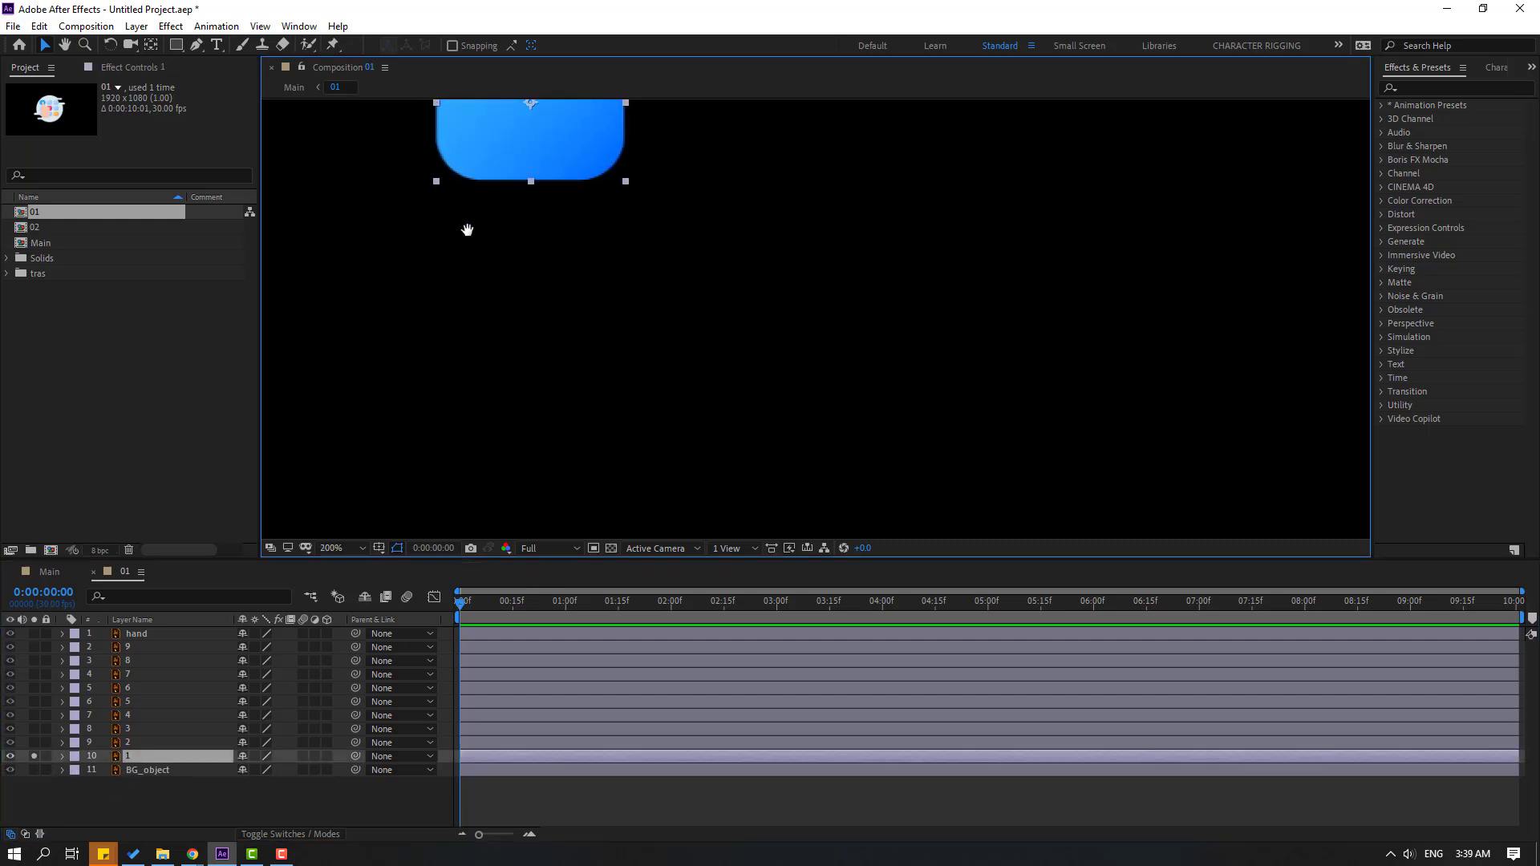
drag(467, 230, 597, 389)
key(s)
click(260, 770)
text(0)
key(Return)
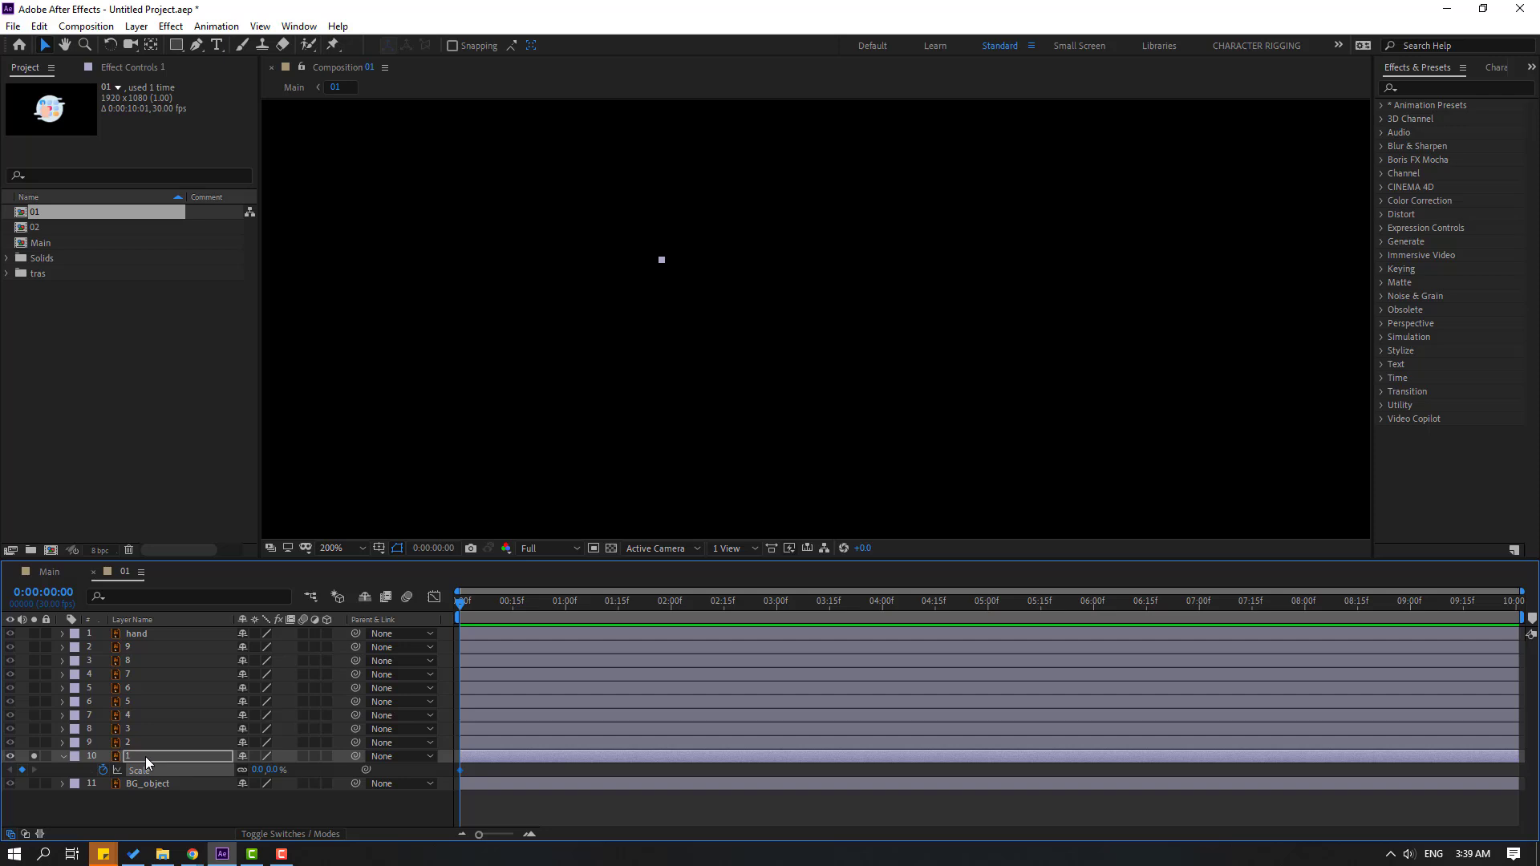
Step: Add Scale keyframes of 115% at frame 10 and 95% at frame 20
key(shift+Page_Down)
click(251, 774)
click(254, 770)
text(11)
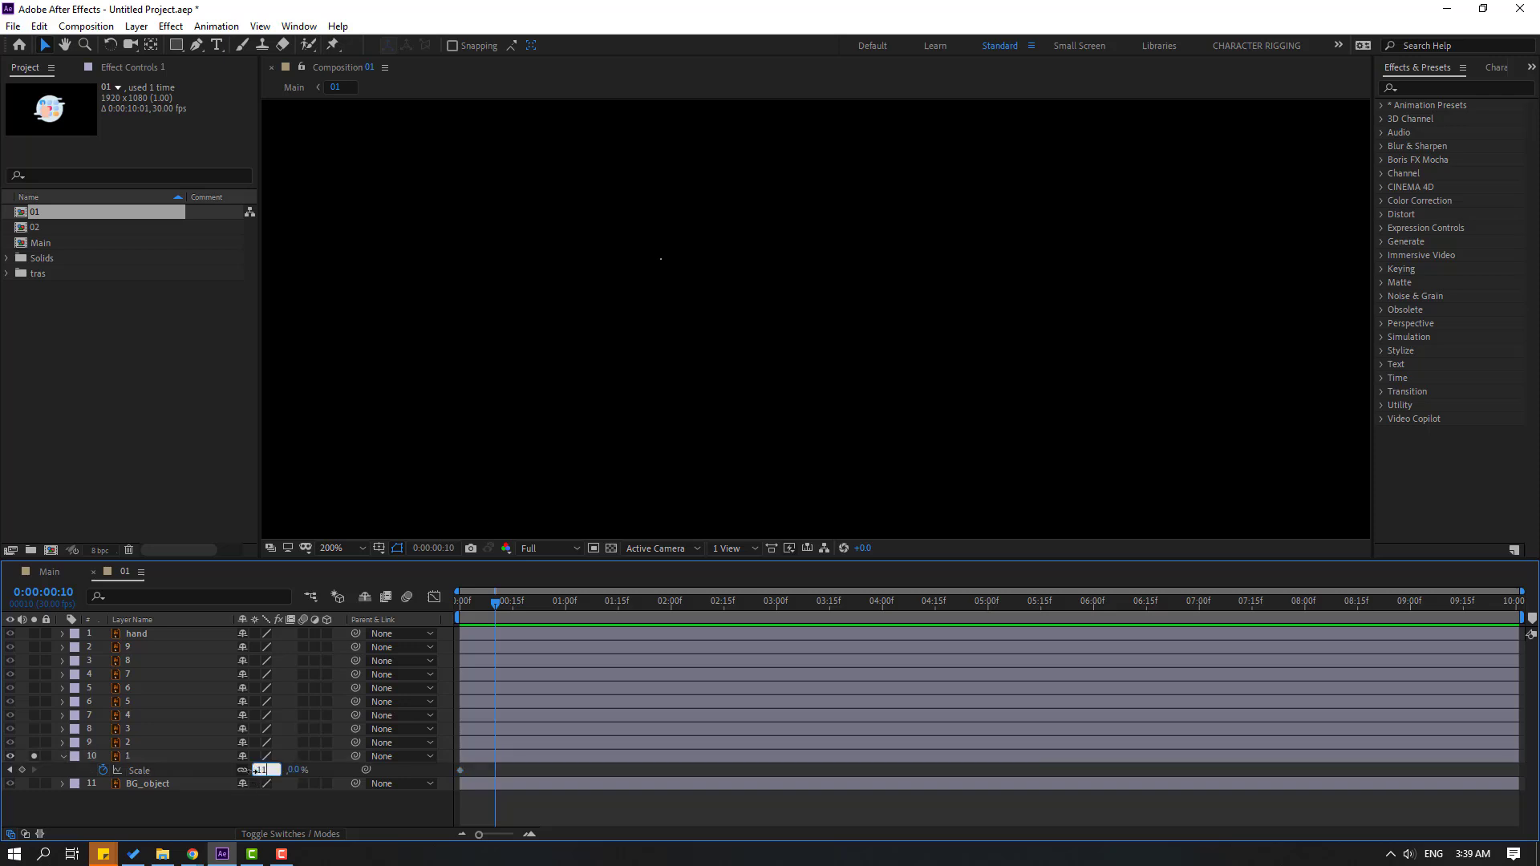
text(5)
key(Return)
key(shift+Page_Down)
click(258, 770)
text(95)
key(Return)
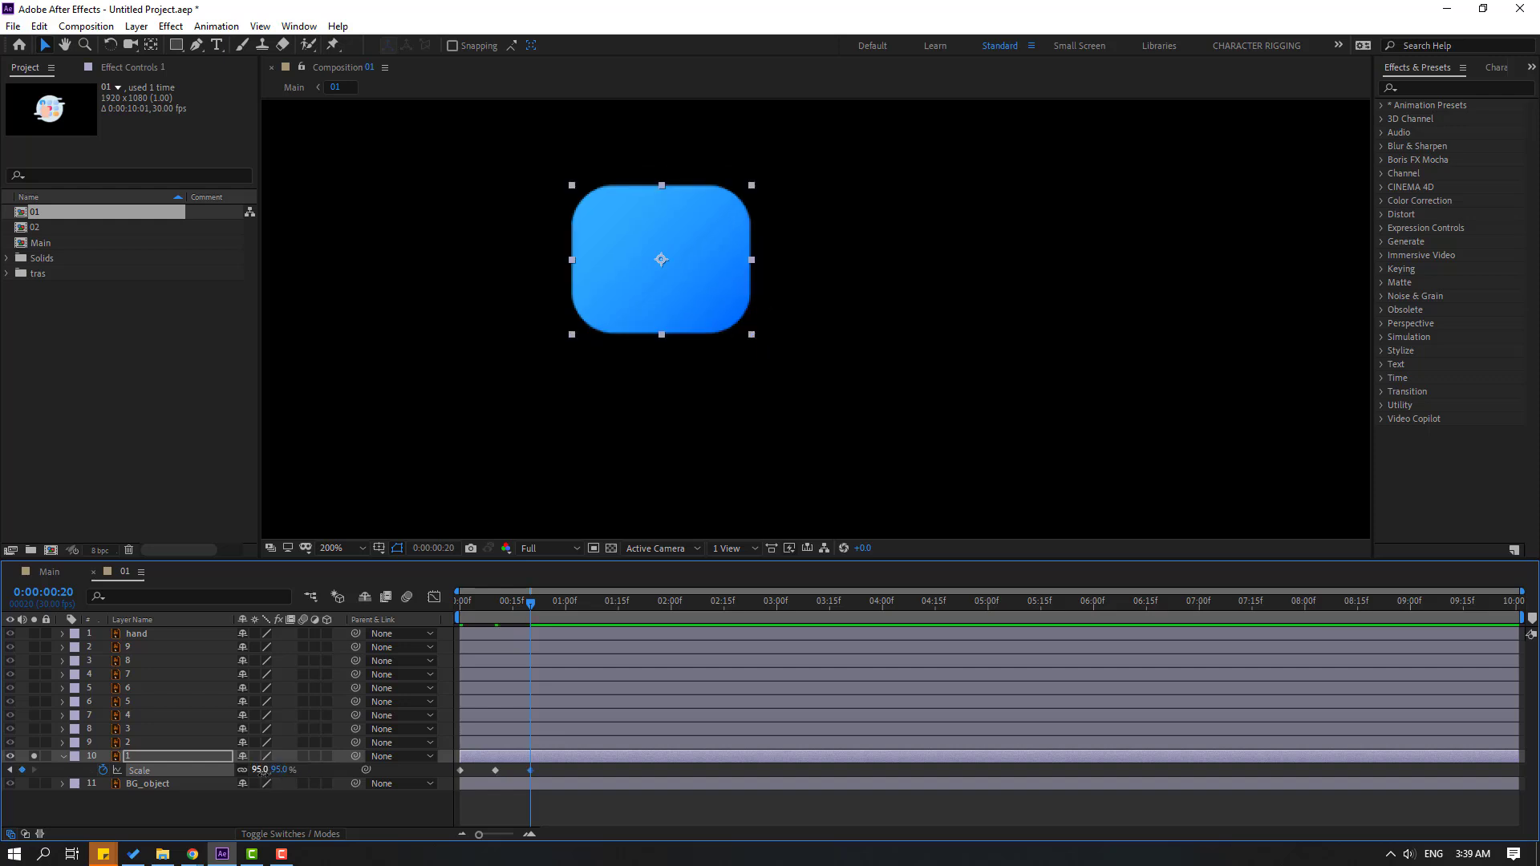
Step: Add the final 100% Scale keyframe at one second
key(shift+Page_Down)
click(260, 770)
text(100)
key(Return)
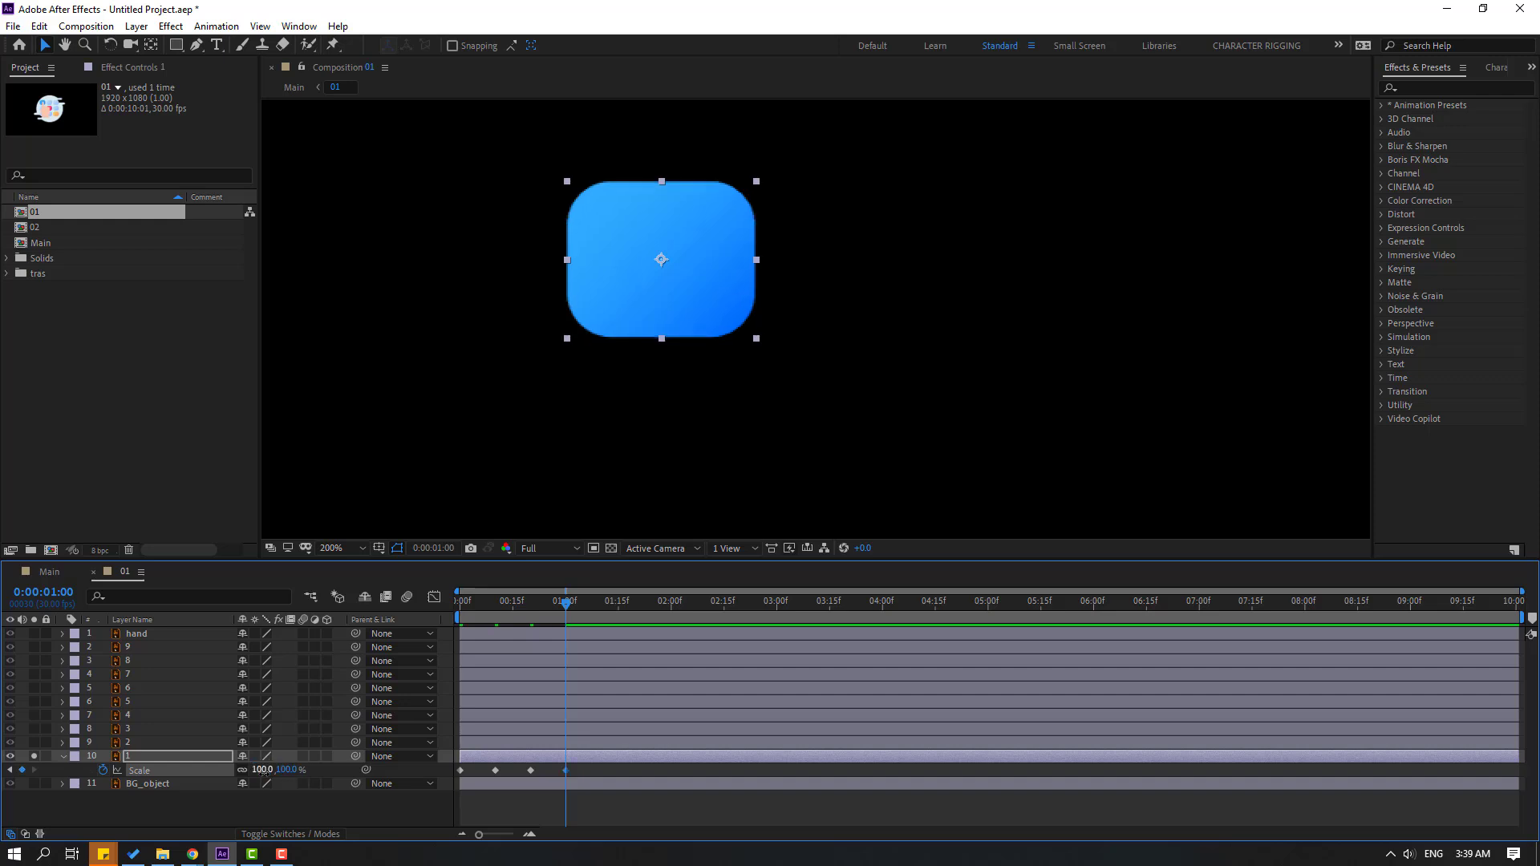
key(comma)
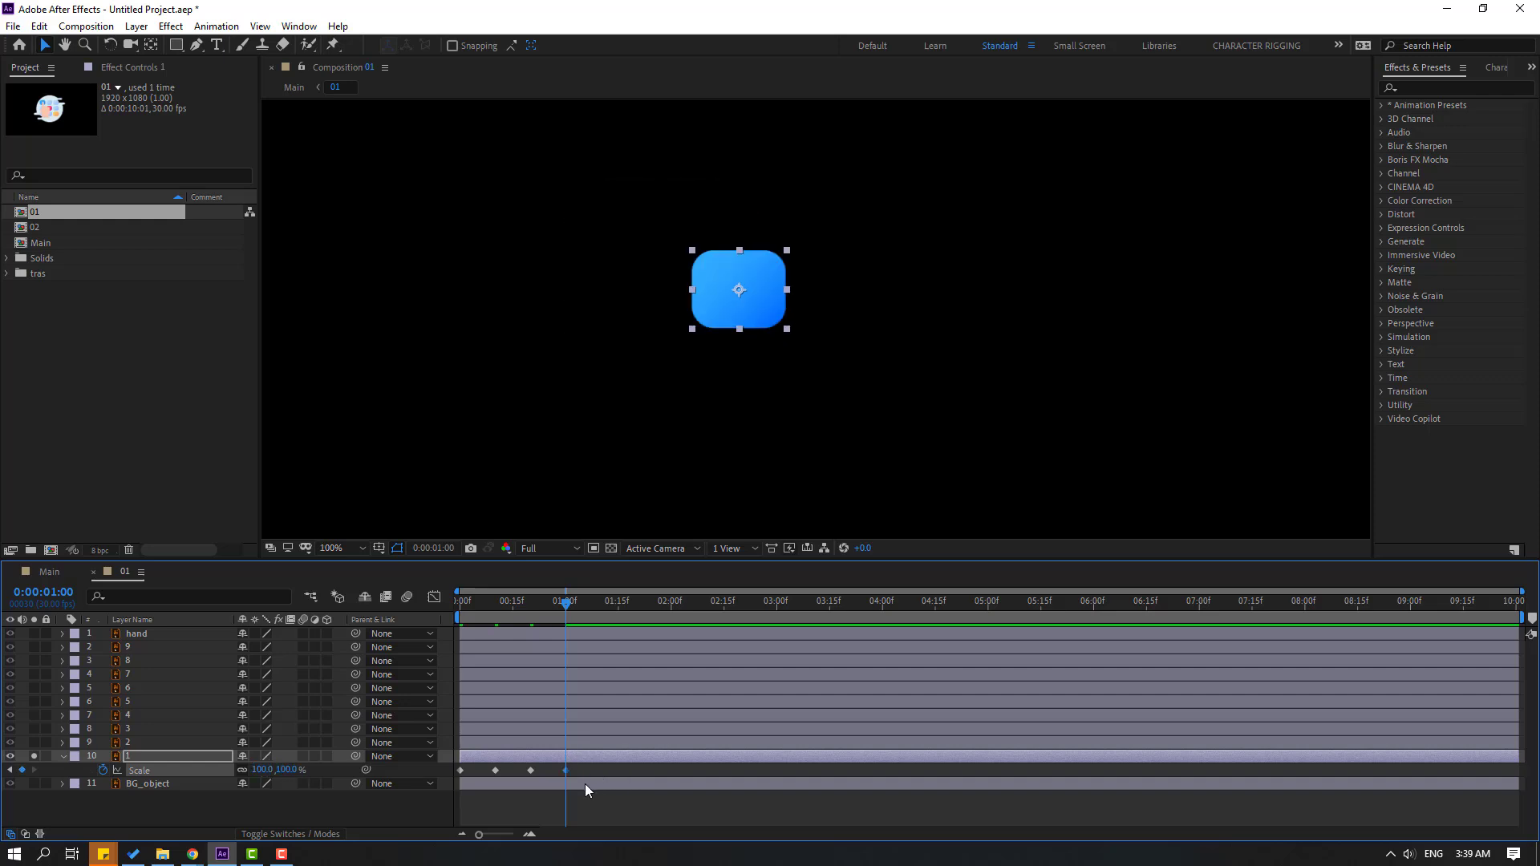
Step: Apply Easy Ease to the four Scale keyframes and return to the first frame
drag(583, 767, 453, 775)
right_click(461, 770)
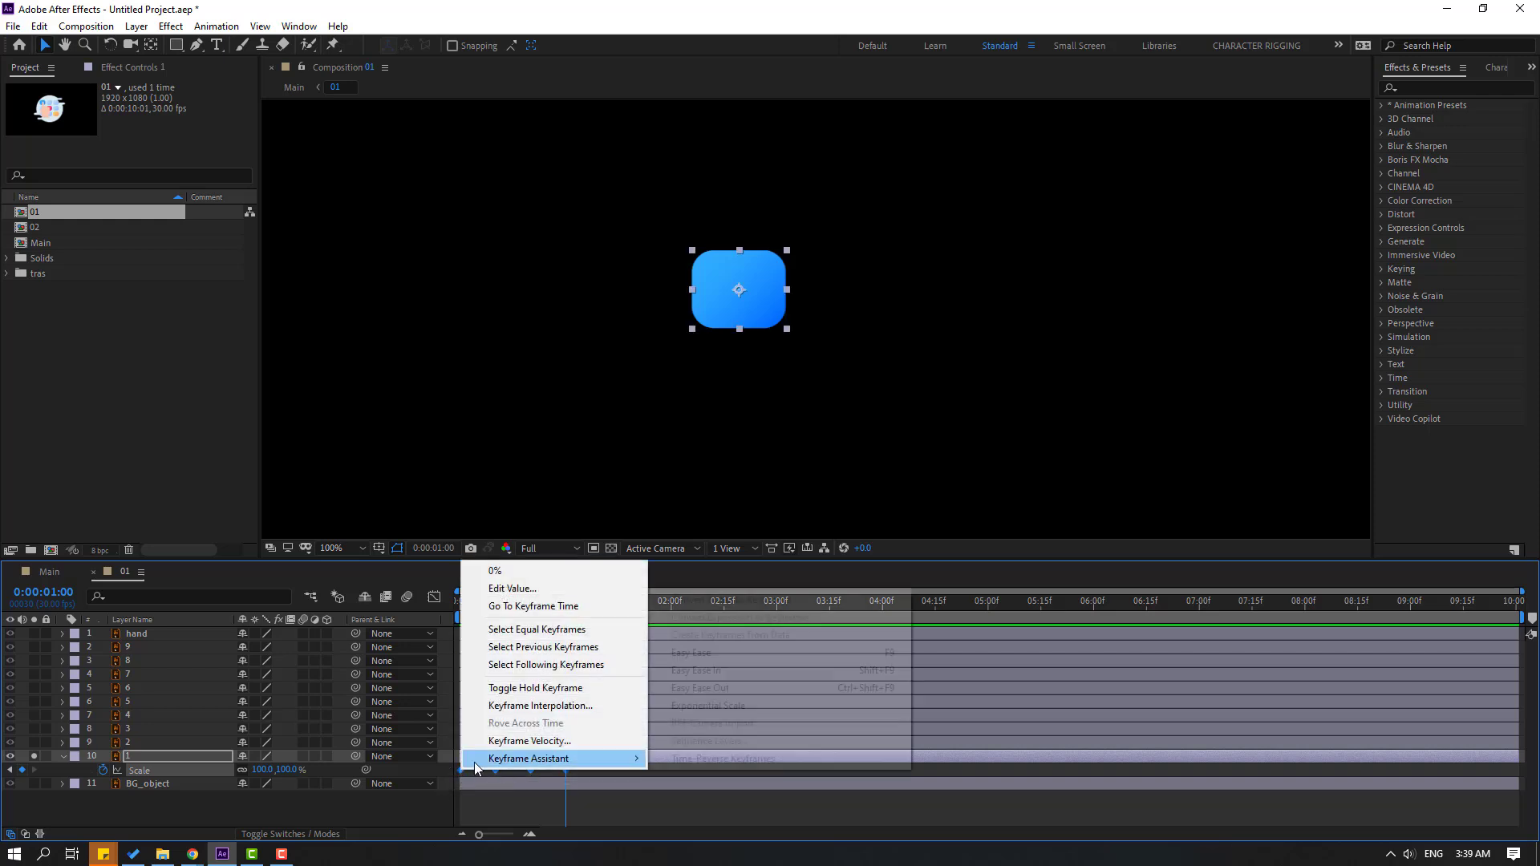
click(701, 650)
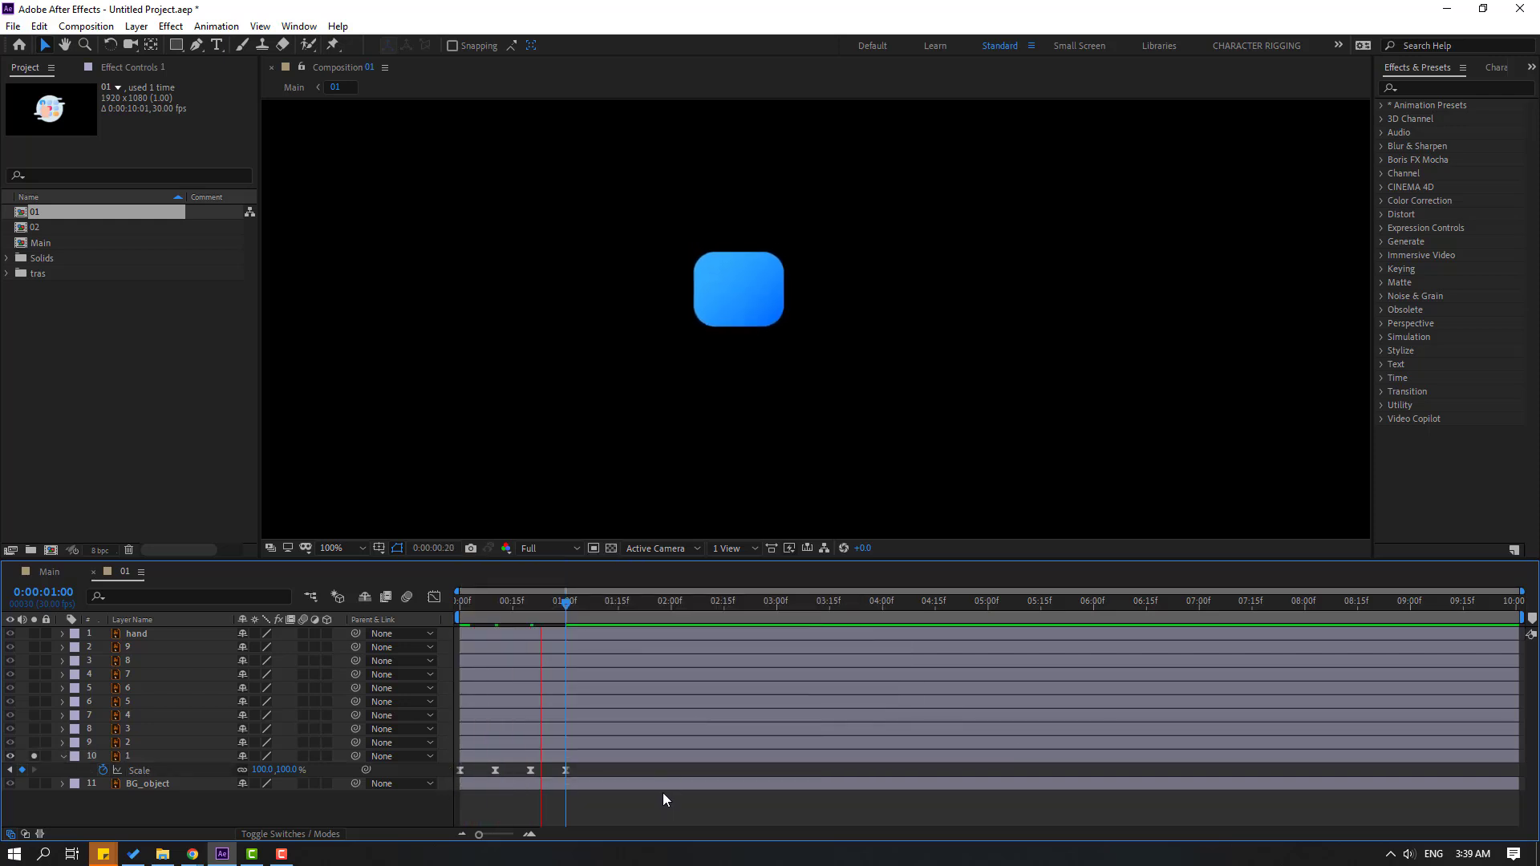
key(space)
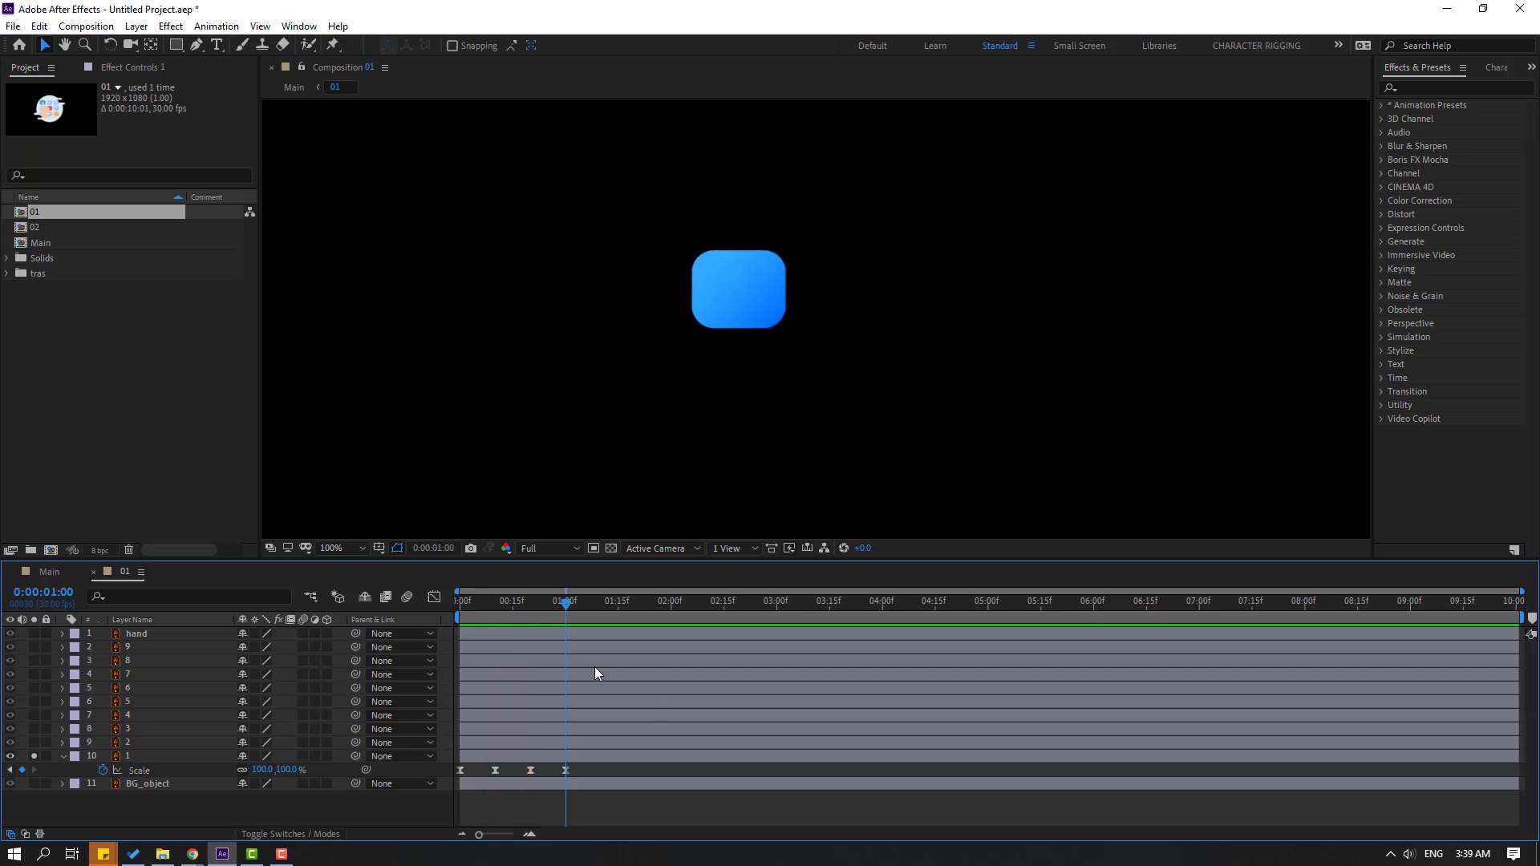
click(148, 772)
drag(562, 609, 434, 613)
Step: Select icon layers 2 through 9 and preview the pop-in animation
click(136, 745)
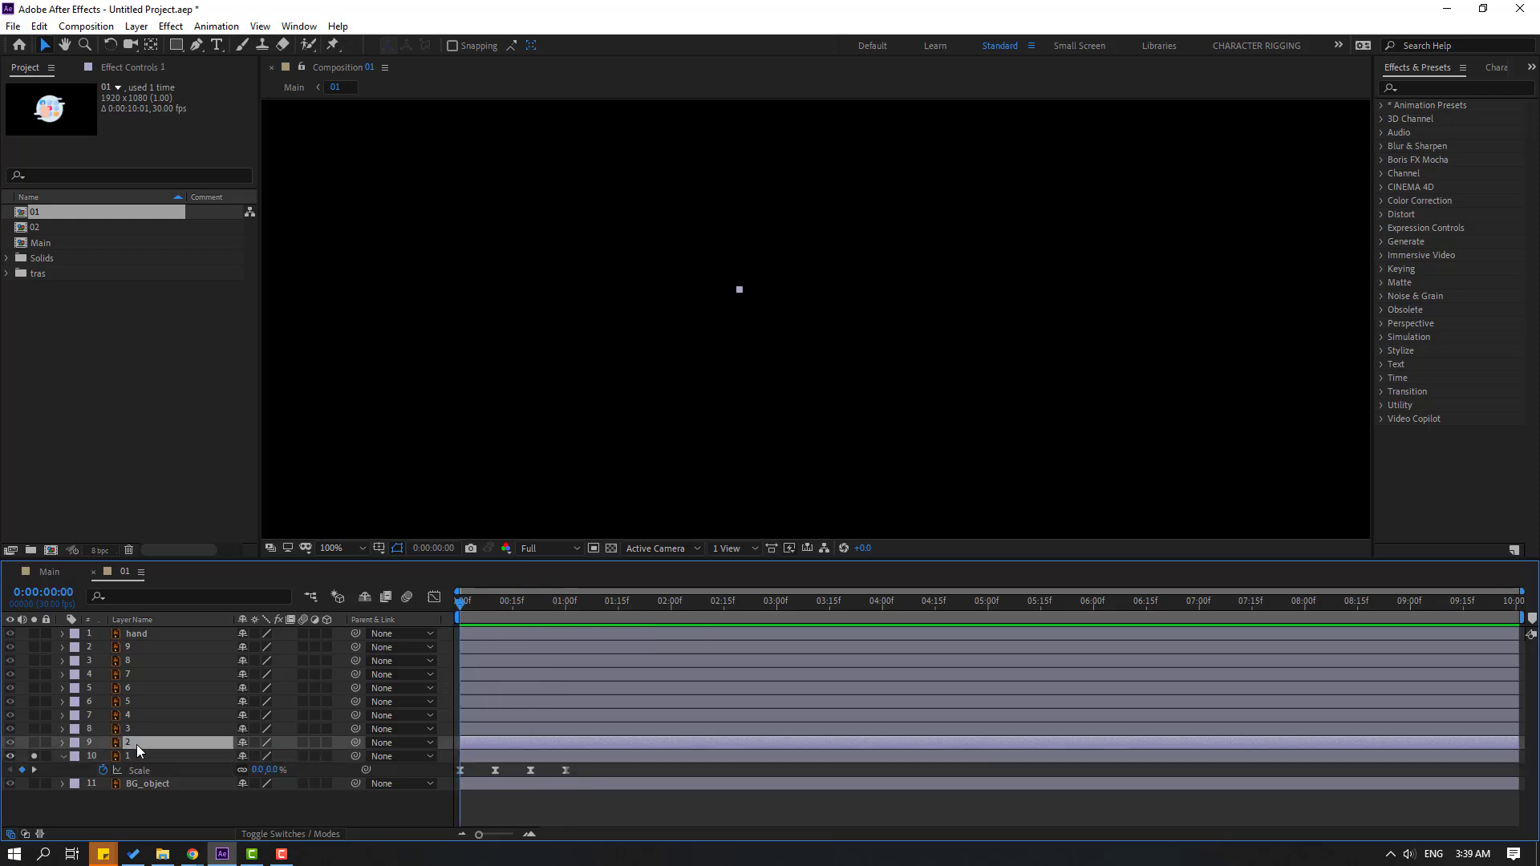
shift+click(127, 653)
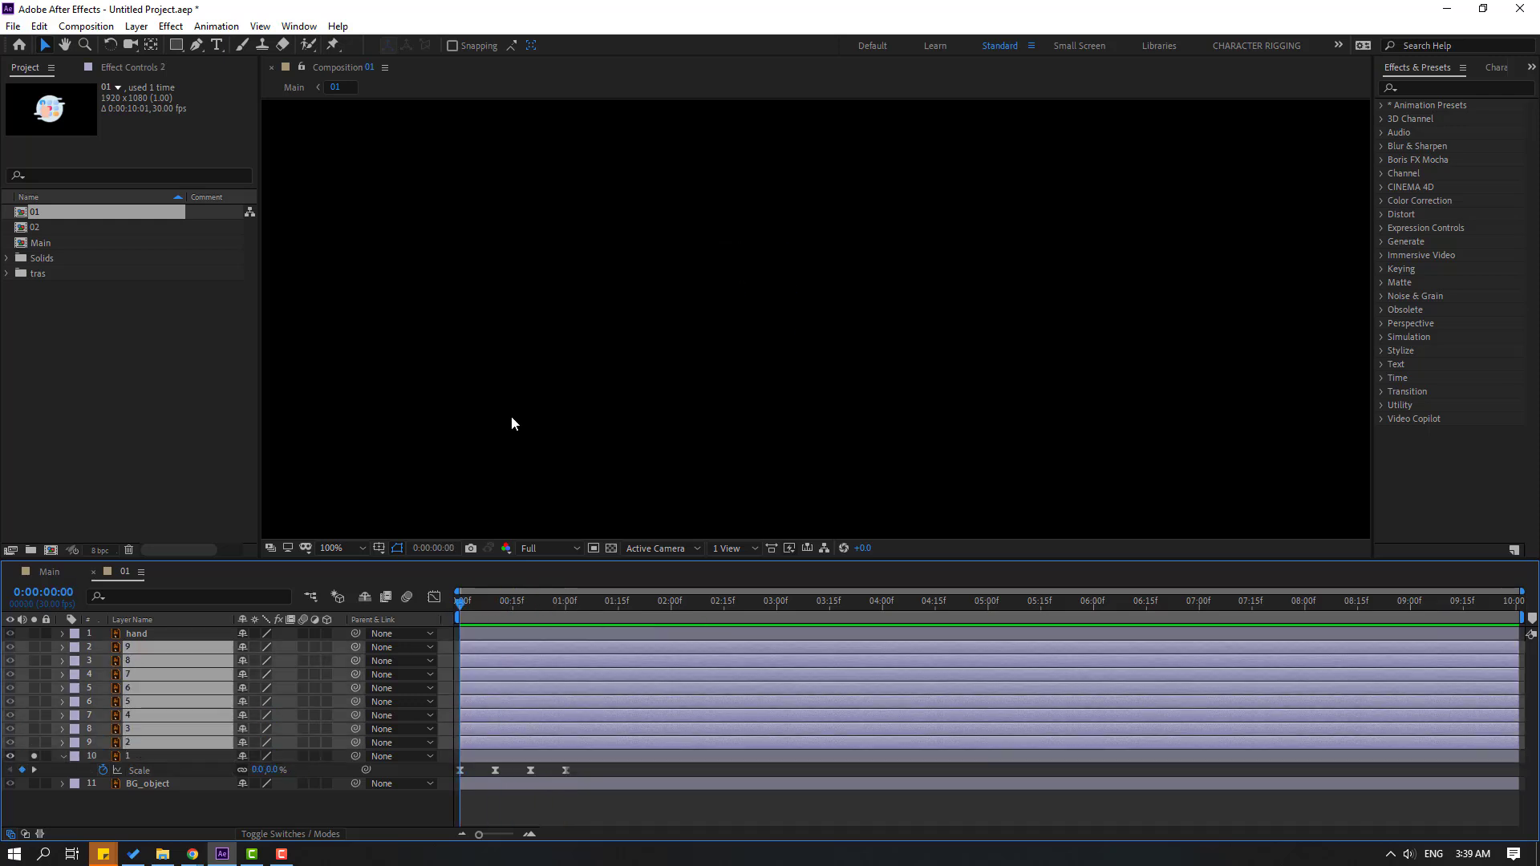
scroll(511, 416, down, 2)
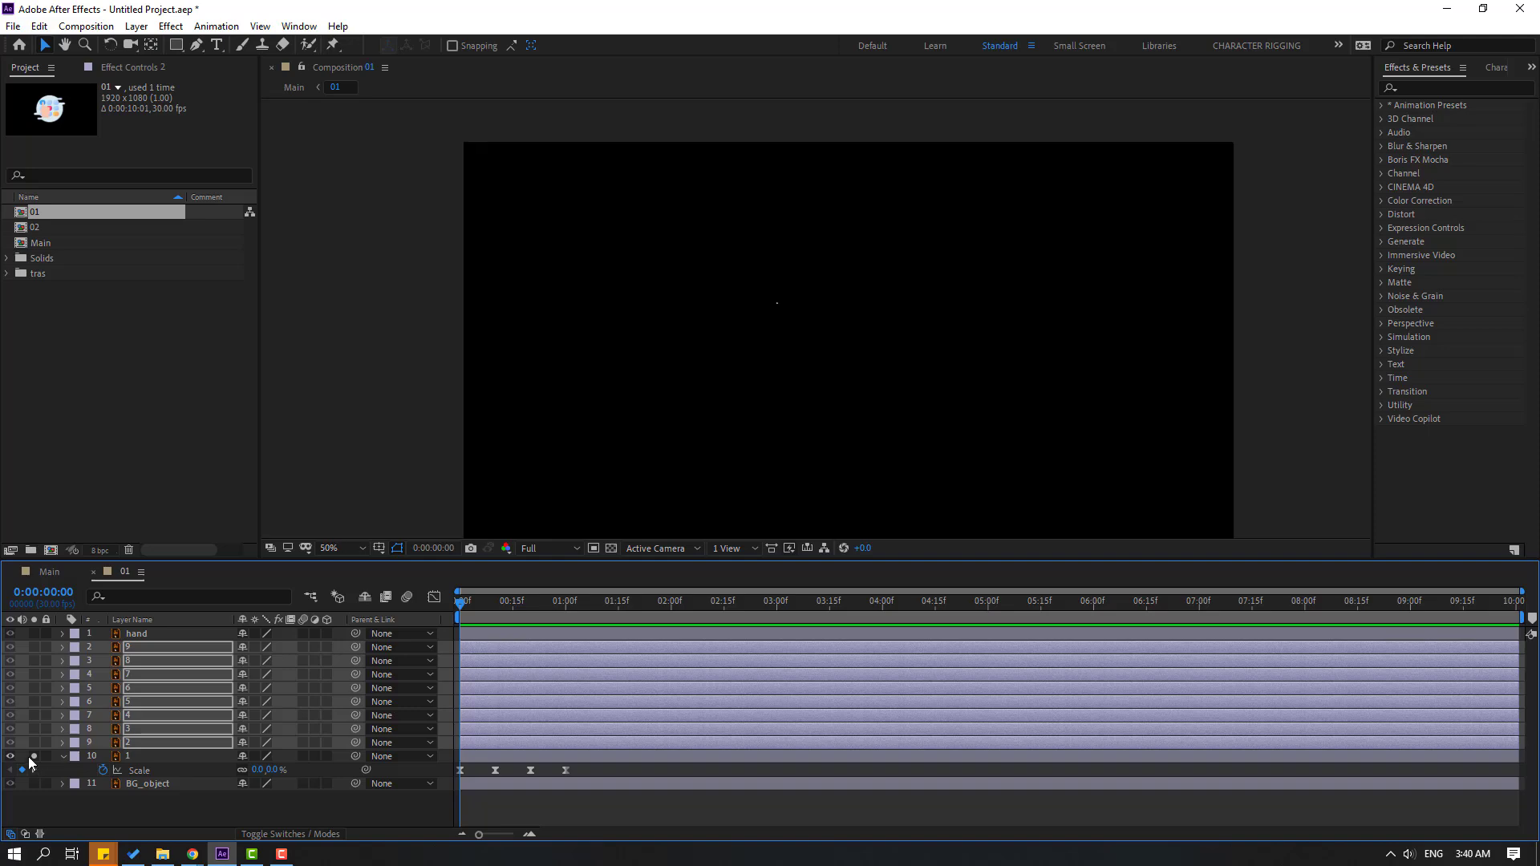
key(space)
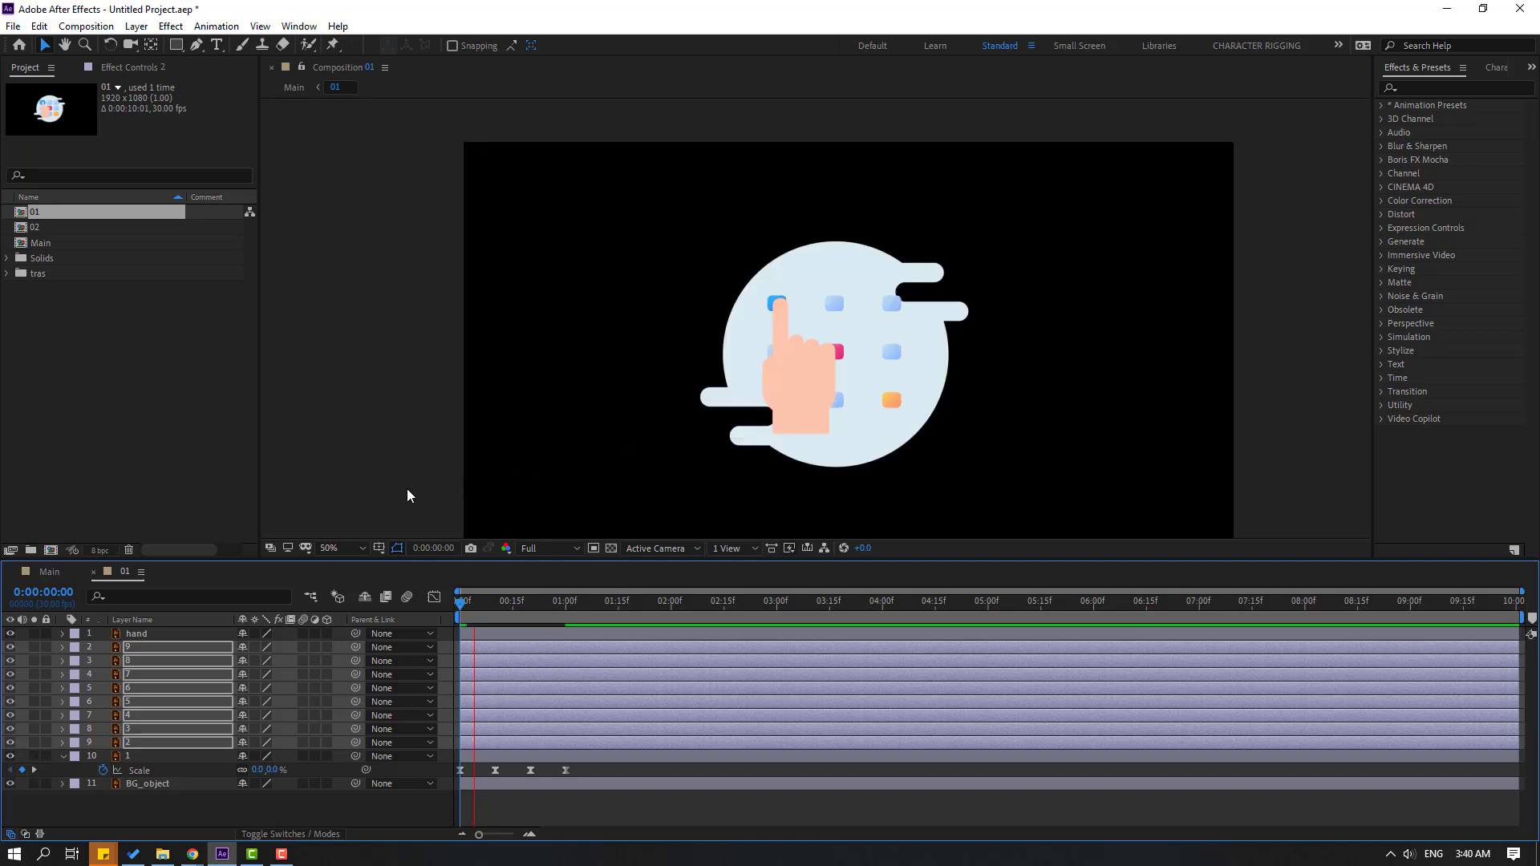
click(121, 776)
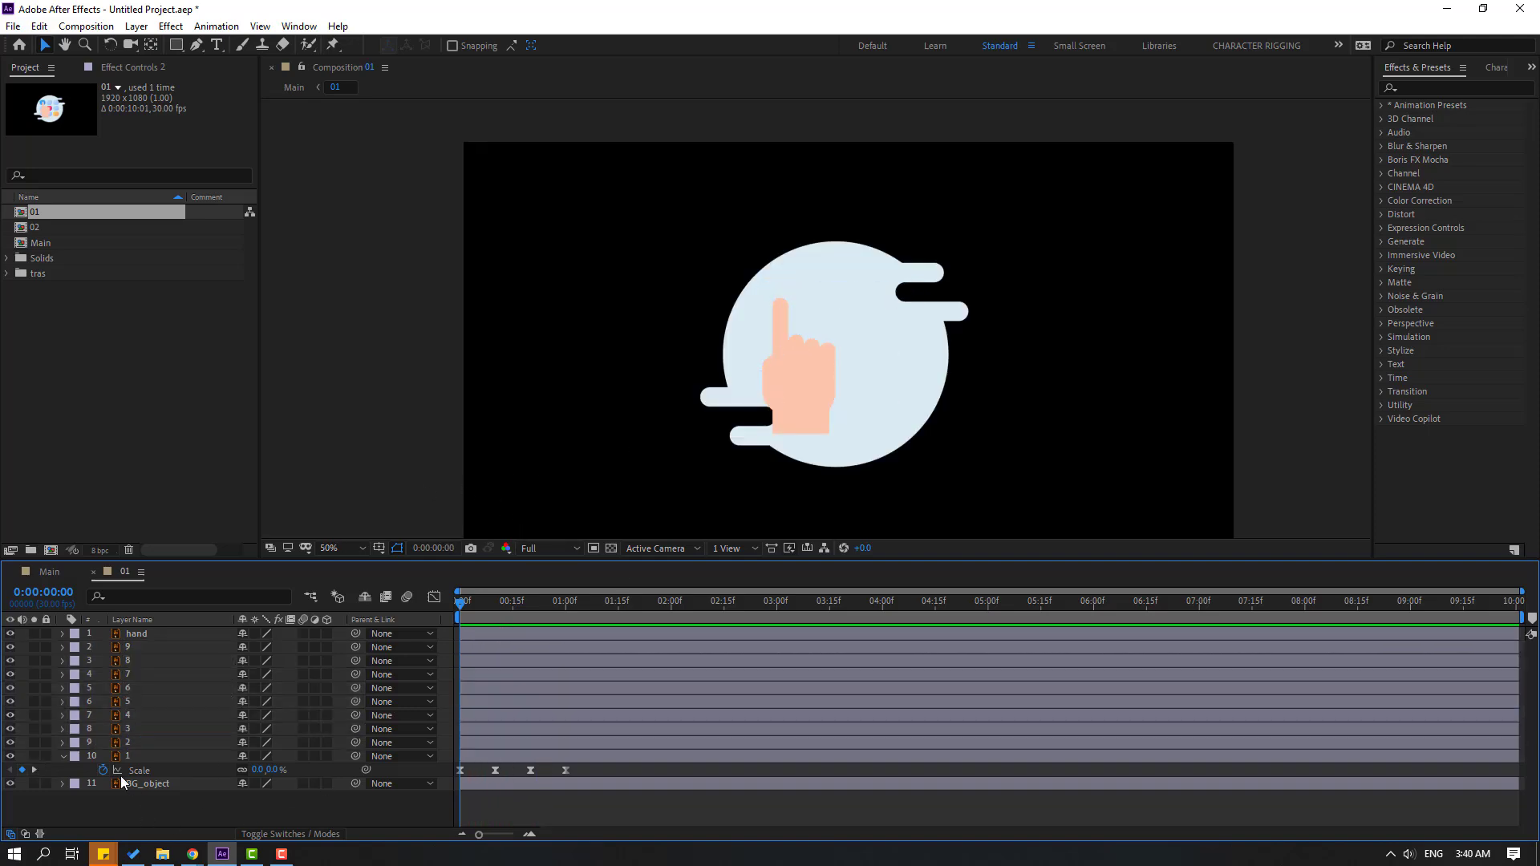
Step: Shift icon layer 2 a few frames later and preview the staggered cascade
click(62, 756)
click(138, 742)
drag(474, 750, 516, 664)
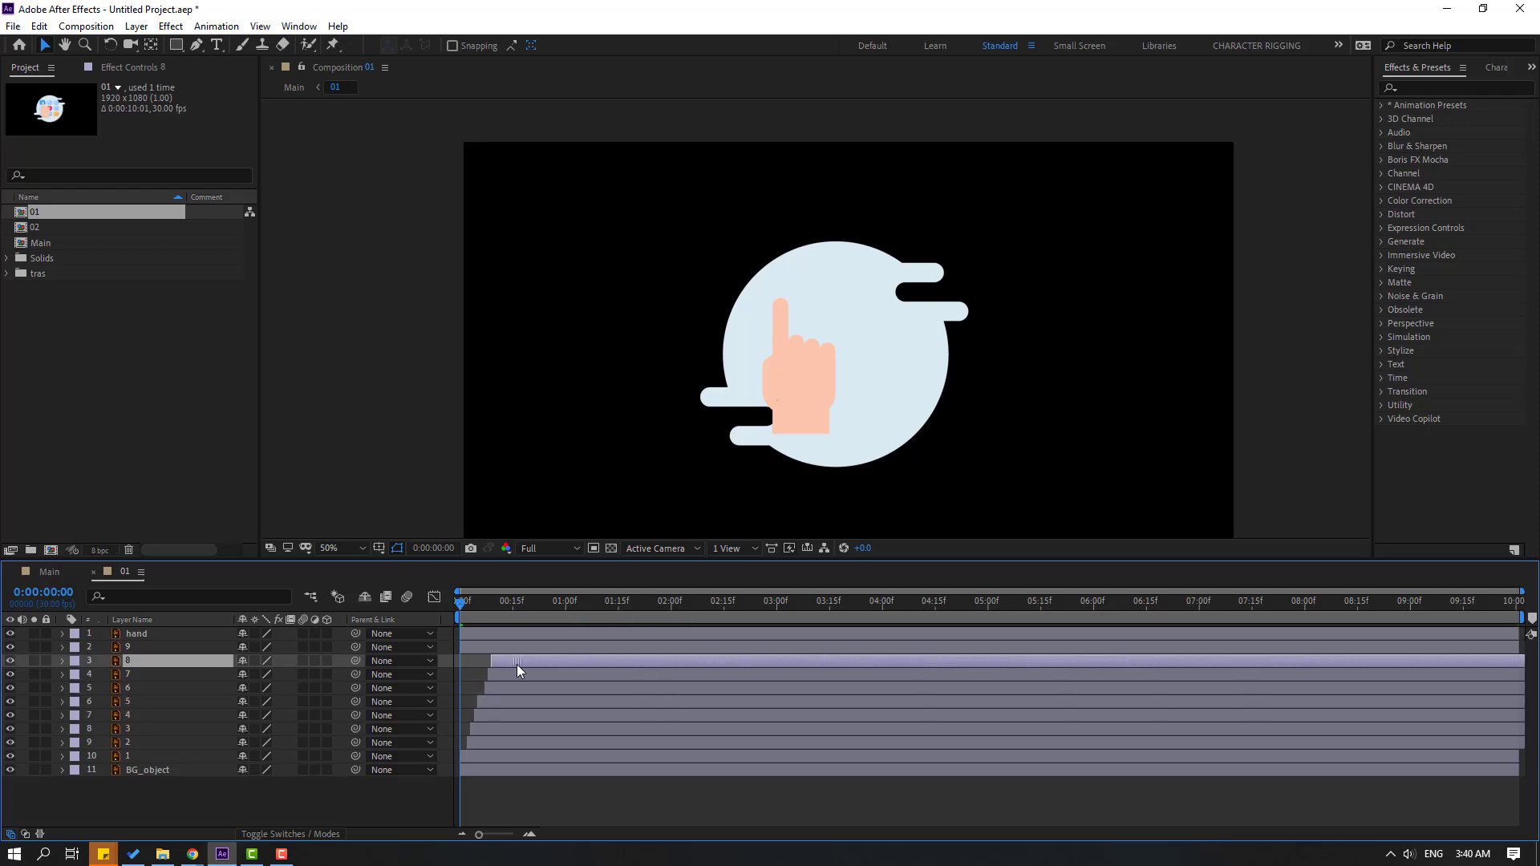
key(space)
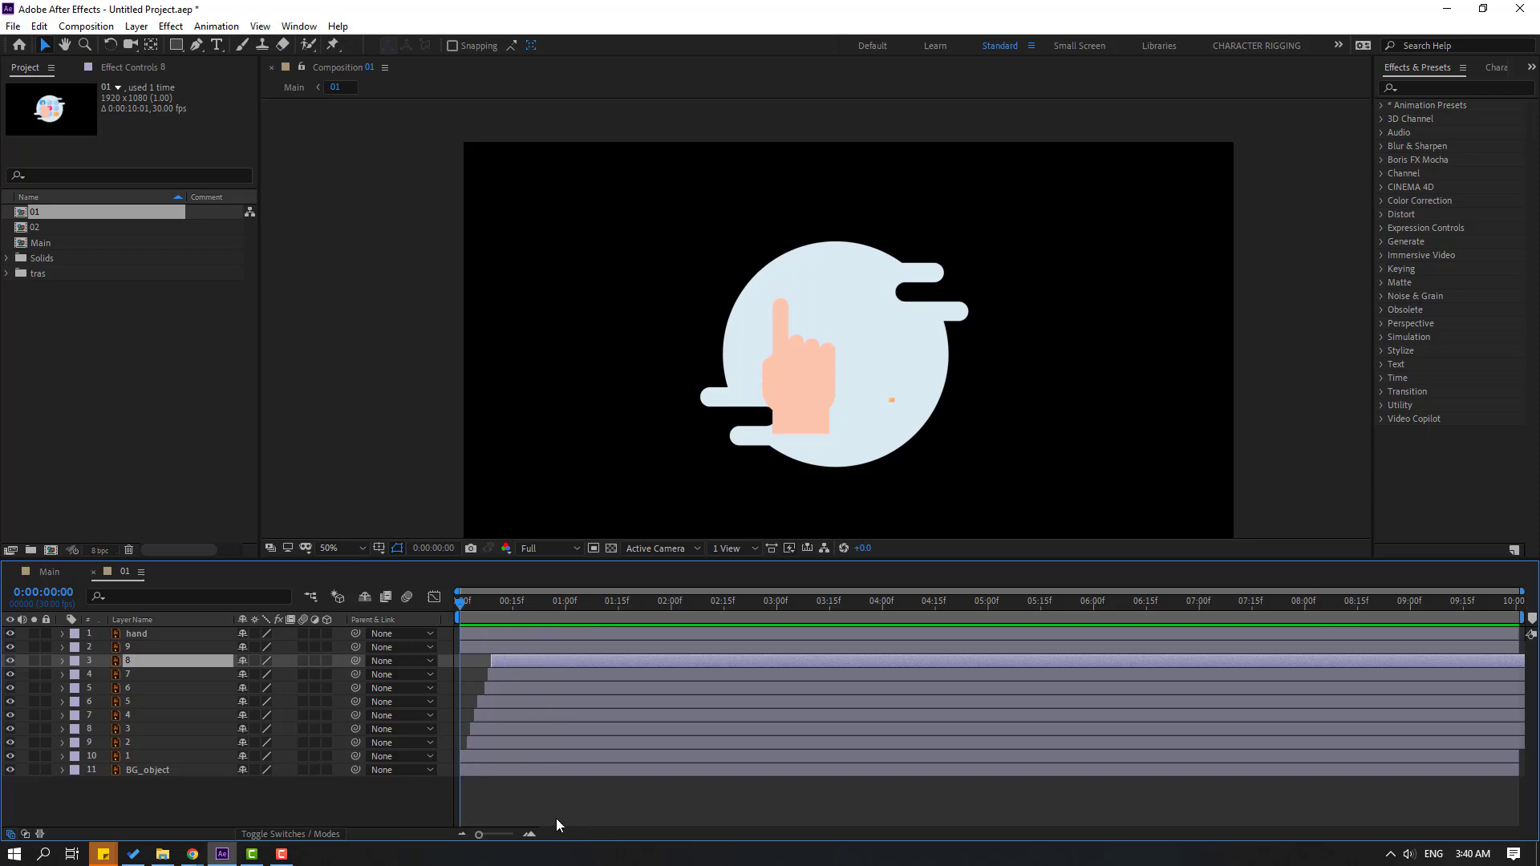
click(811, 302)
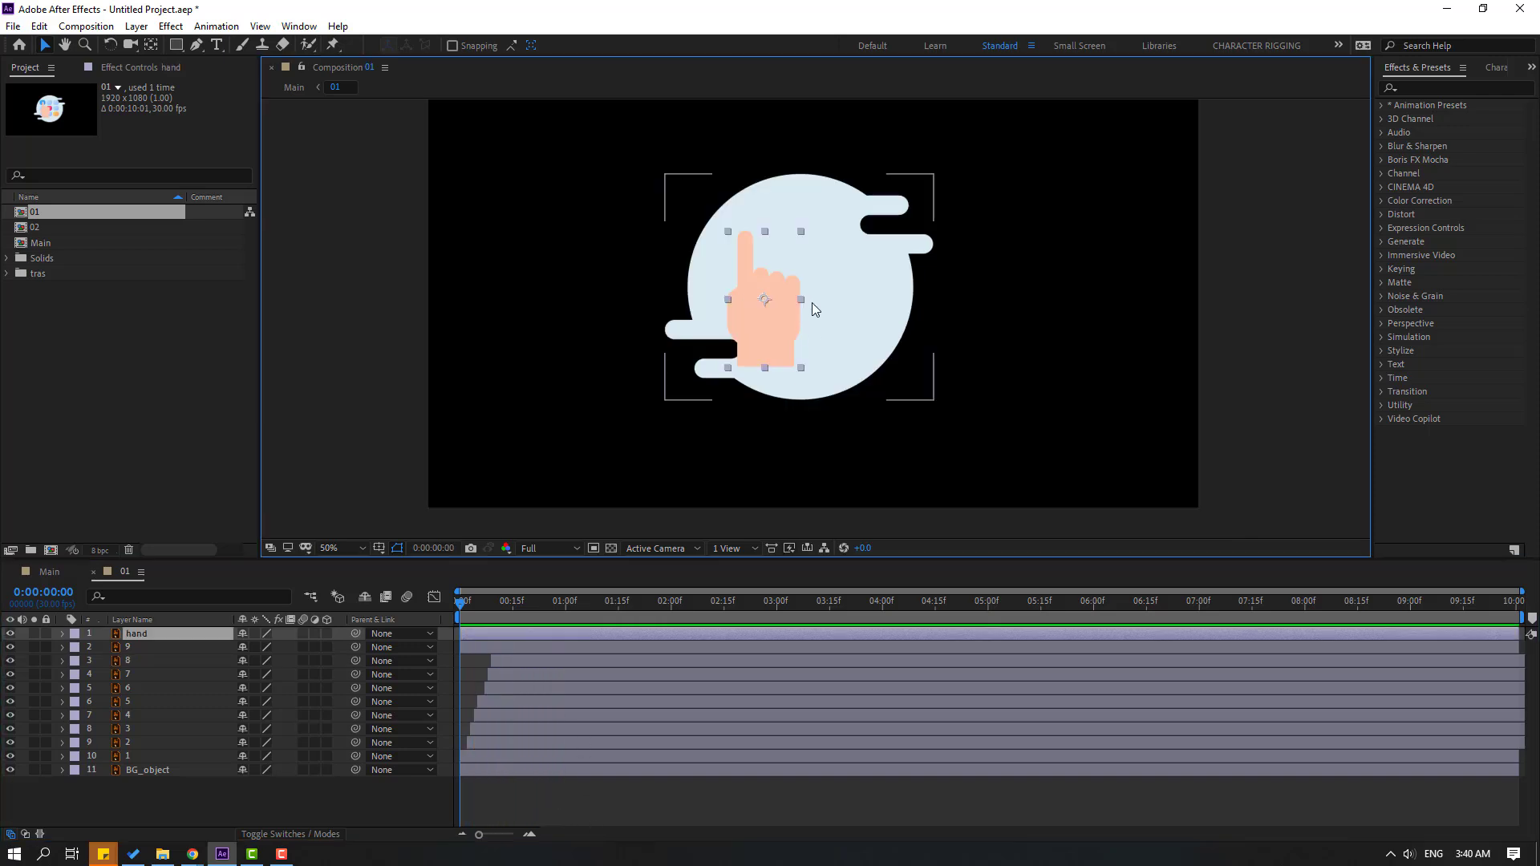
Step: Lower the hand's anchor point and move the hand below the frame
click(152, 45)
drag(769, 321, 771, 369)
click(49, 46)
drag(759, 251, 586, 536)
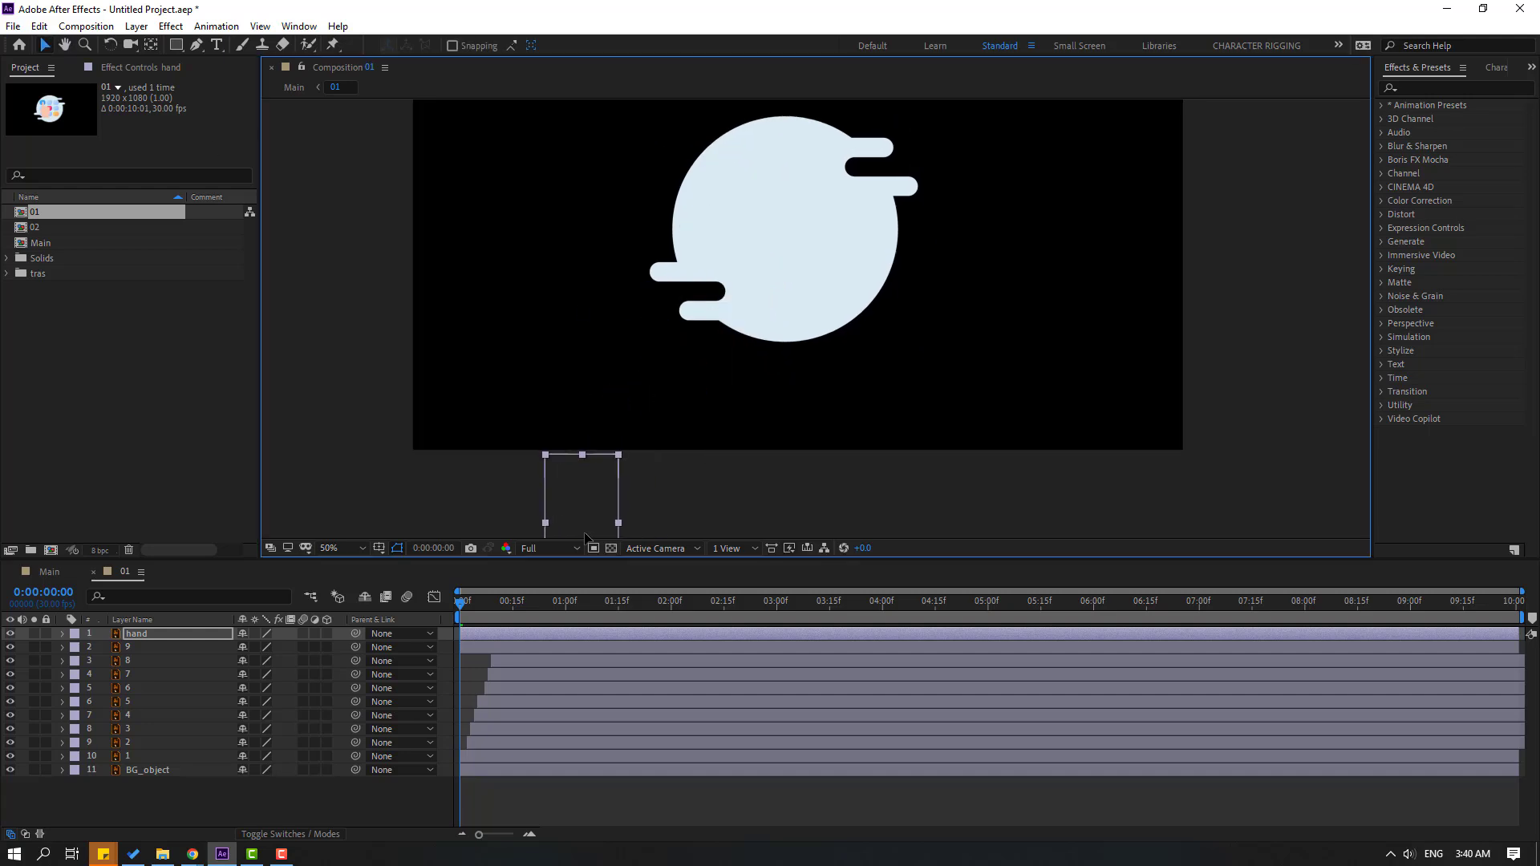
Step: Keyframe the hand's Position, moving it up onto the blue icon by frame 13
key(p)
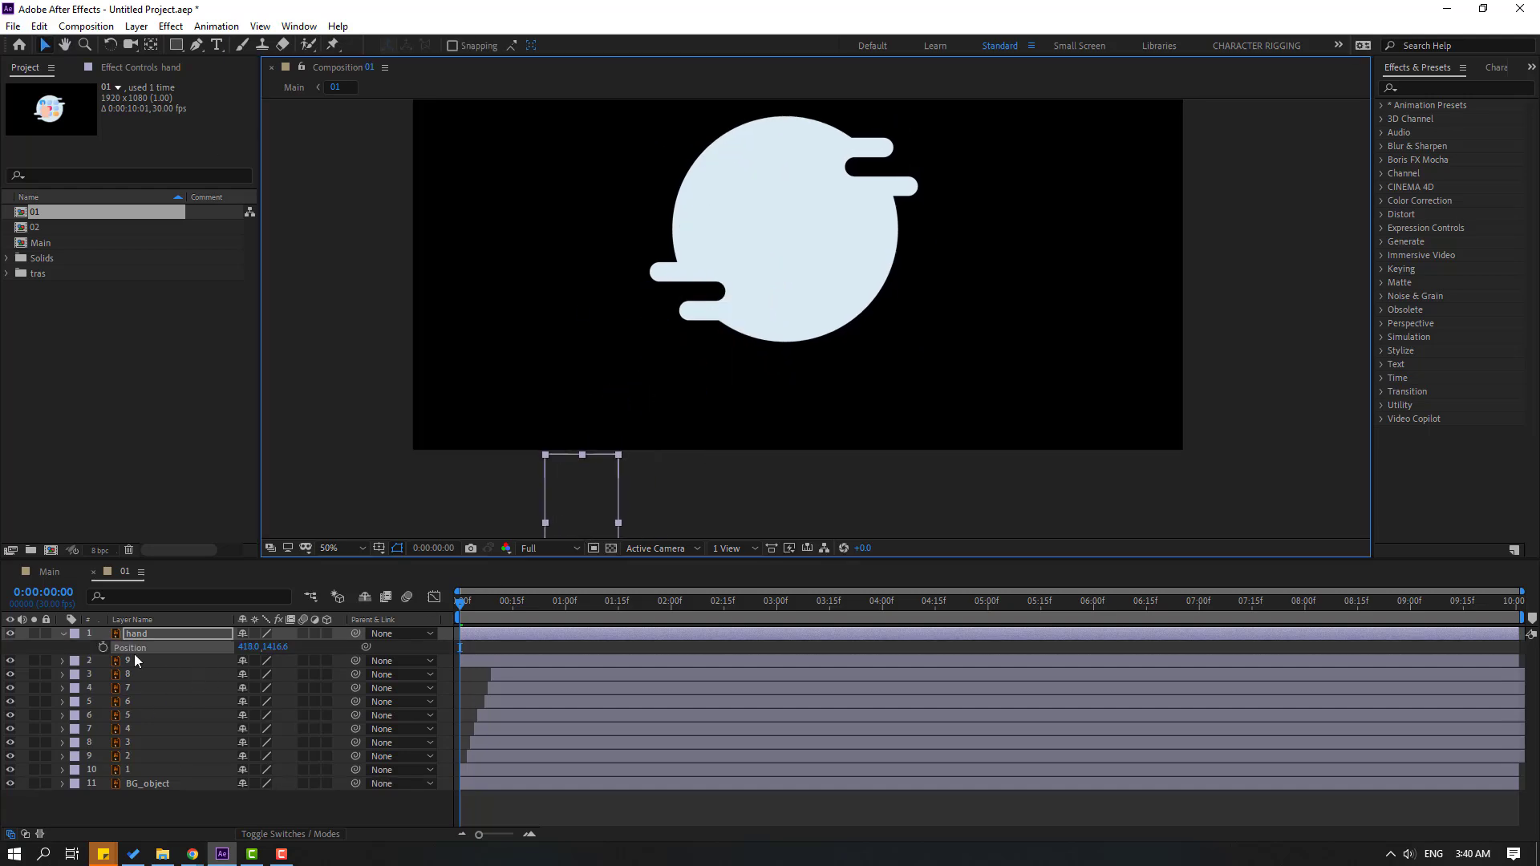
click(103, 647)
drag(469, 605, 505, 607)
drag(594, 467, 748, 211)
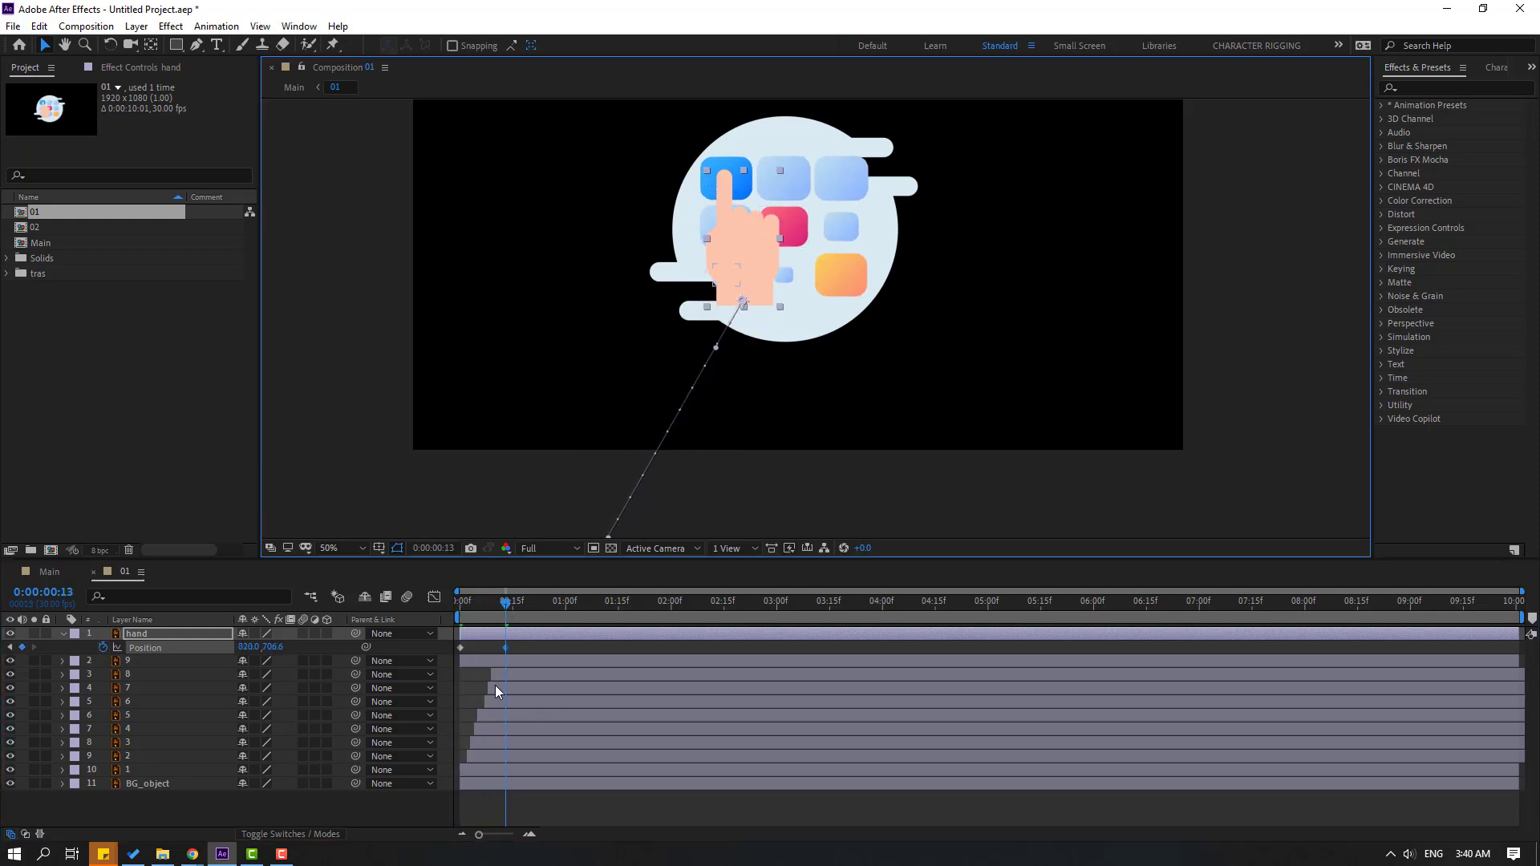
mouse_move(520, 639)
mouse_down()
mouse_move(545, 637)
mouse_move(517, 656)
mouse_move(491, 642)
mouse_up()
key(space)
key(space)
Step: Apply Easy Ease to the Position keyframes and delay the arrival keyframe
right_click(492, 645)
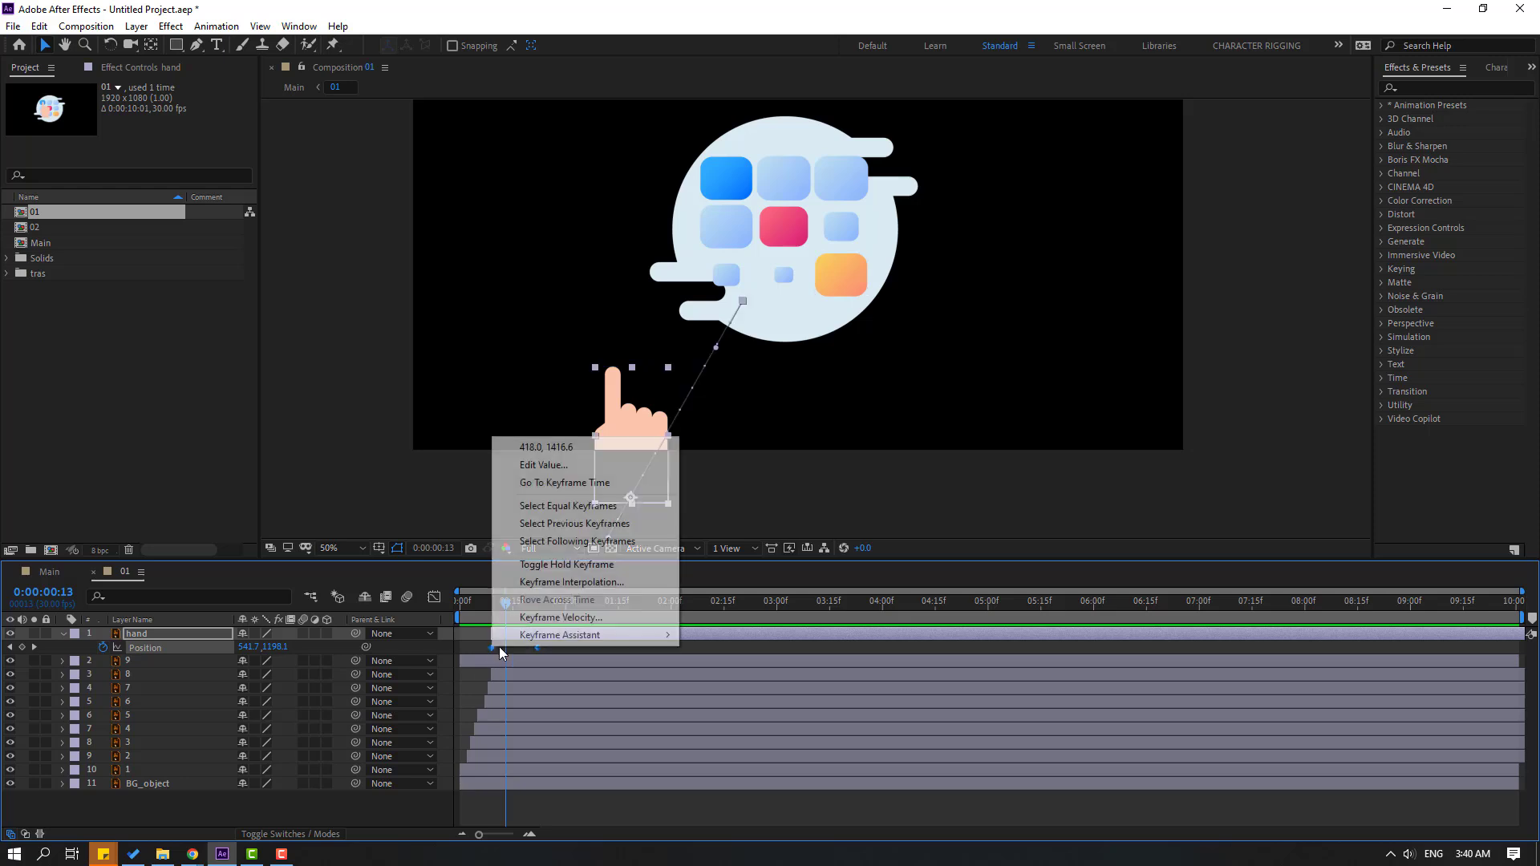
mouse_move(646, 638)
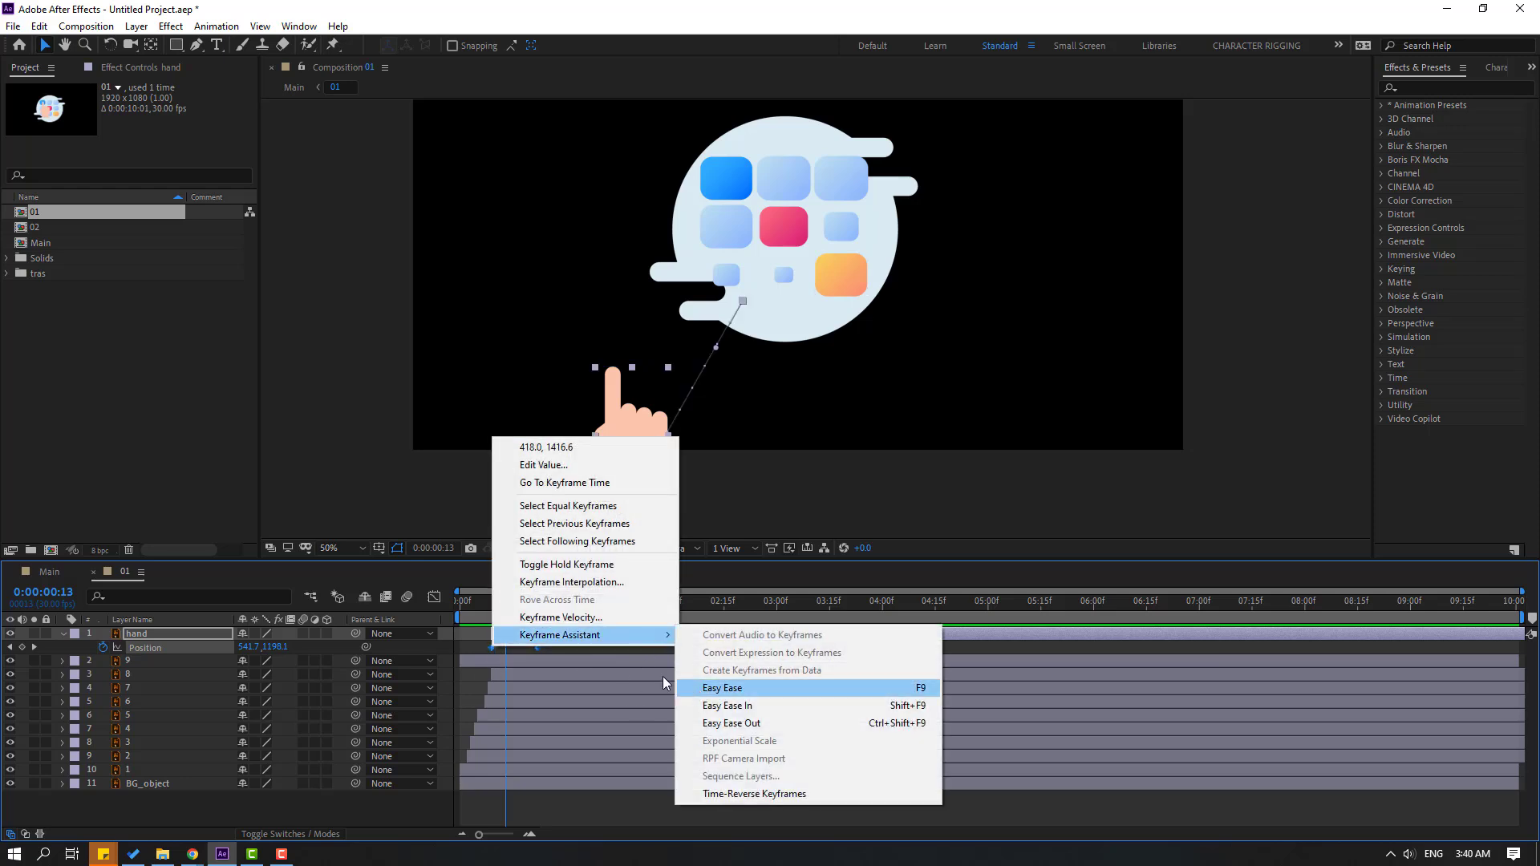
click(706, 687)
drag(536, 647, 570, 648)
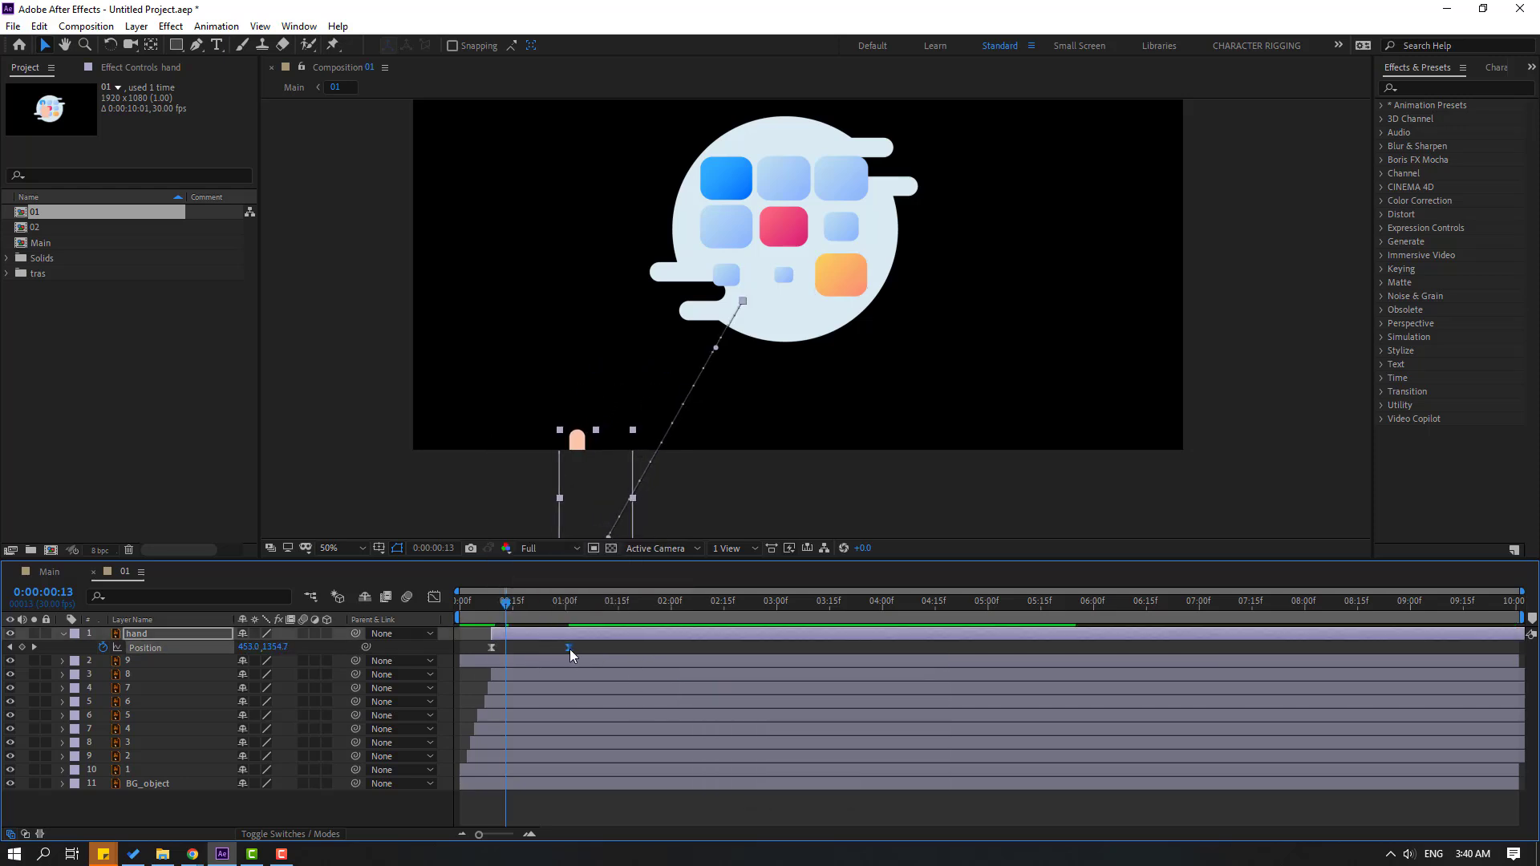
Step: Lengthen the Position ease-out and ease-in influence in the speed graph for a sharper motion
click(434, 596)
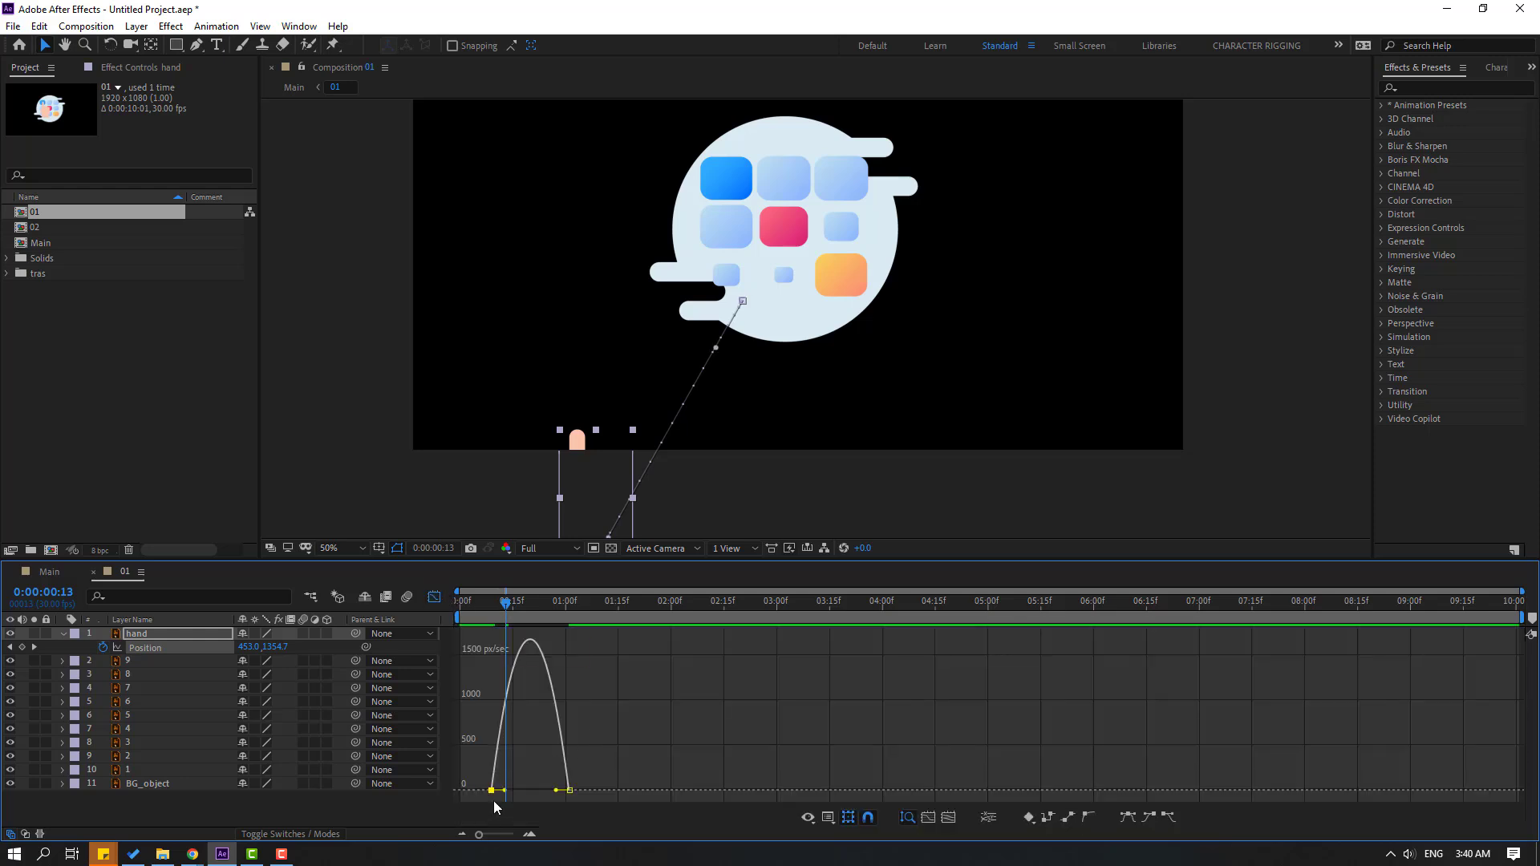
drag(503, 791, 528, 790)
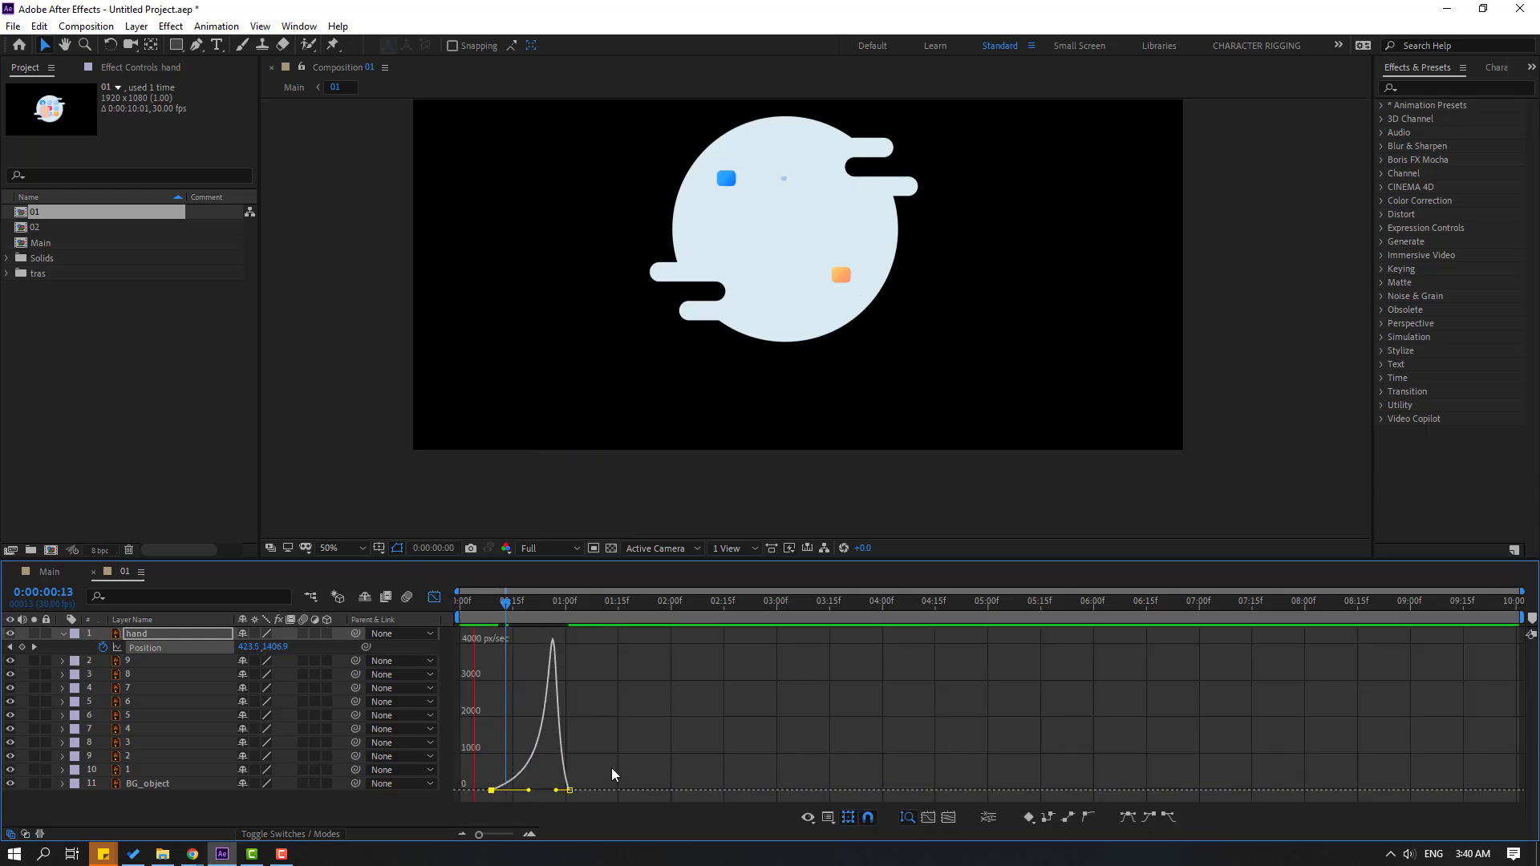
click(569, 790)
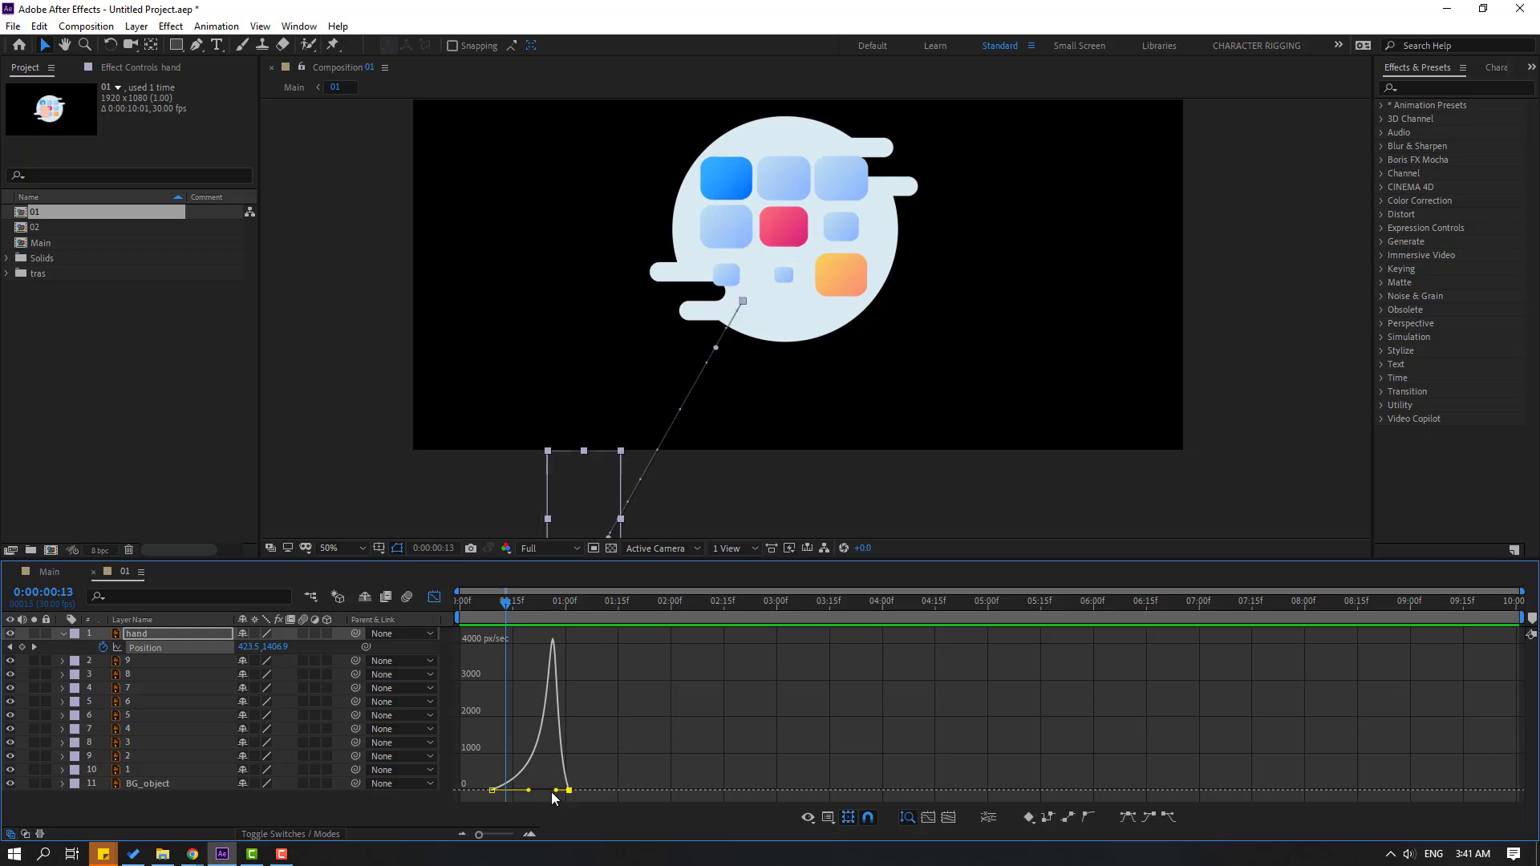
drag(552, 795, 544, 794)
key(space)
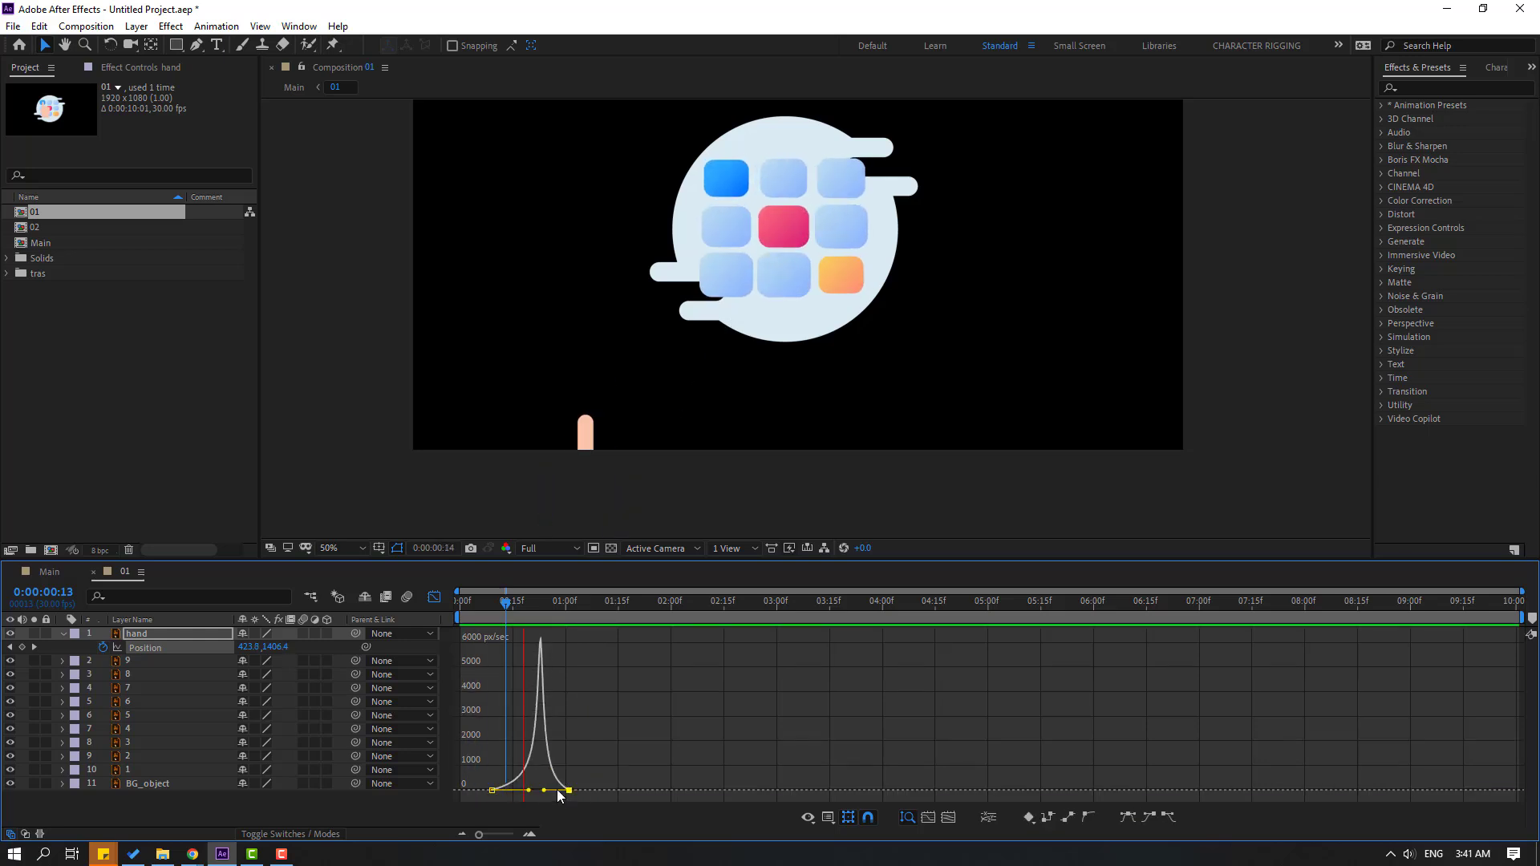
key(space)
key(shift+F3)
Step: Move the arrival keyframe later and add a mid-way up-right Position keyframe for a curved path
drag(567, 648, 646, 648)
key(space)
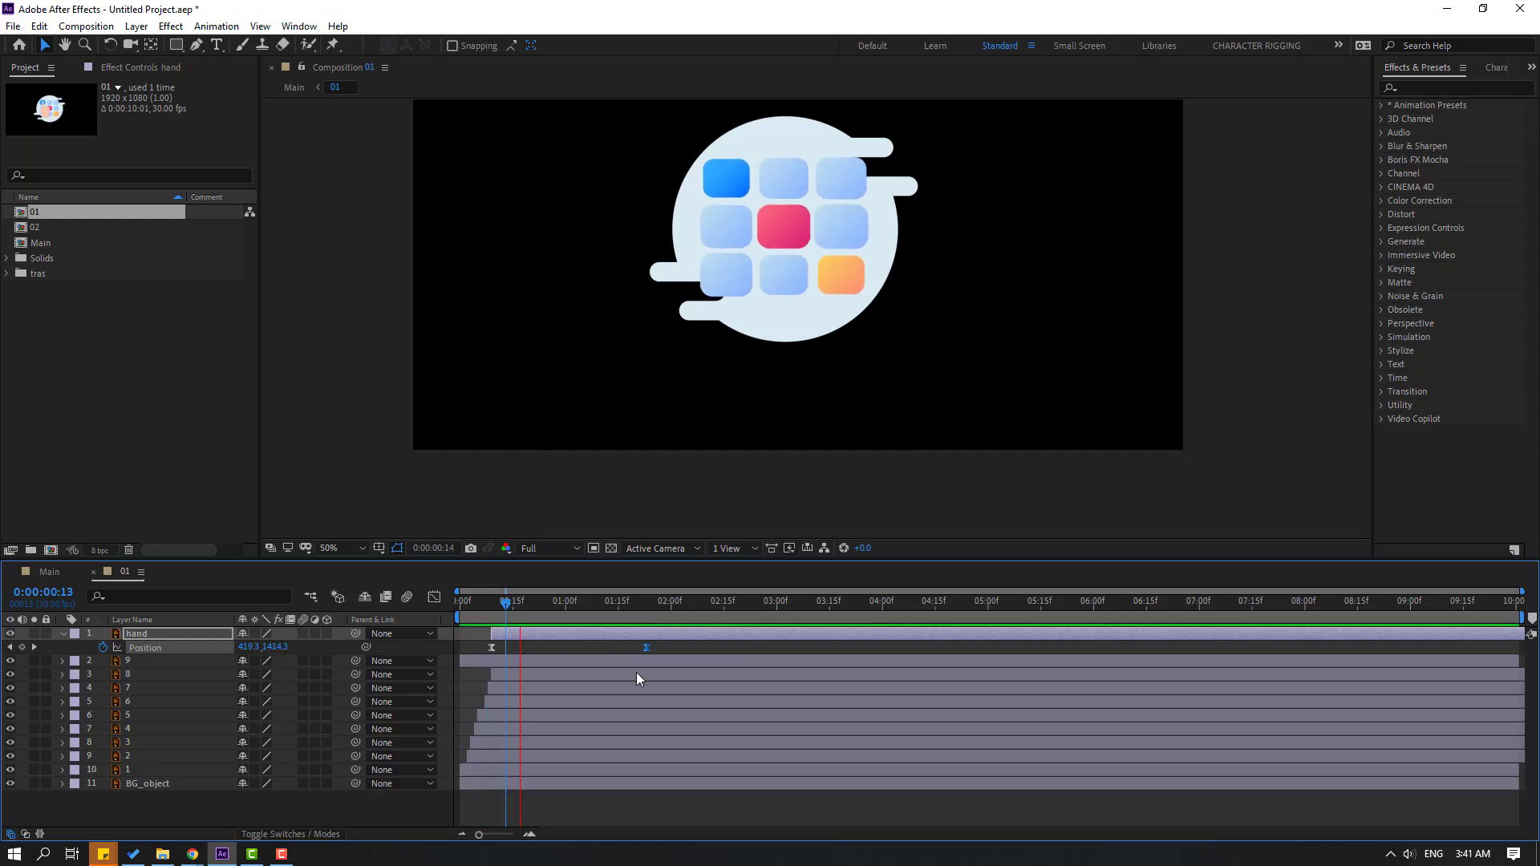
drag(513, 602, 581, 602)
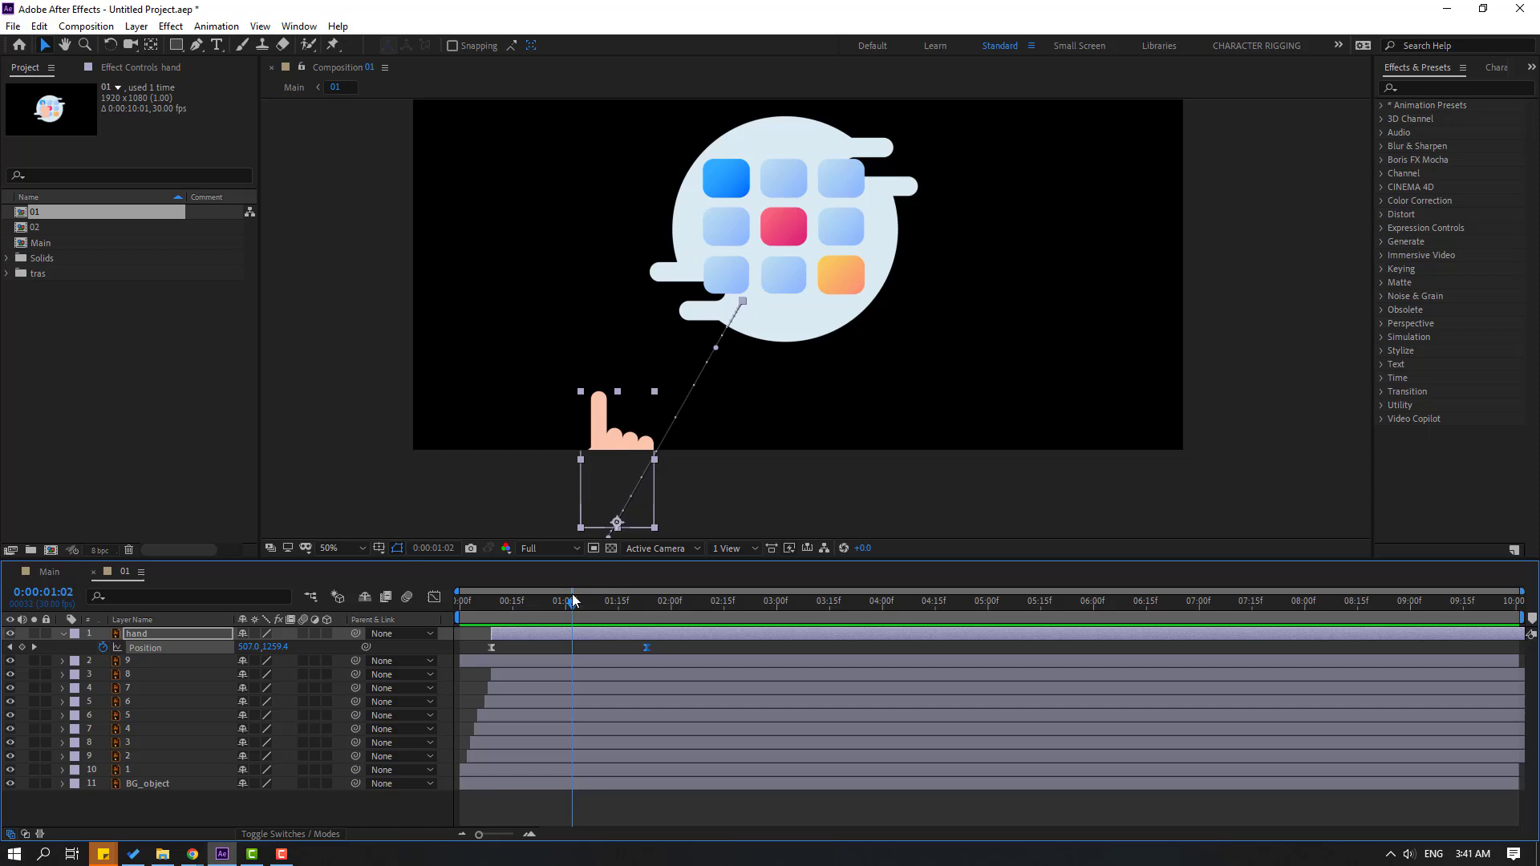
drag(611, 468, 688, 449)
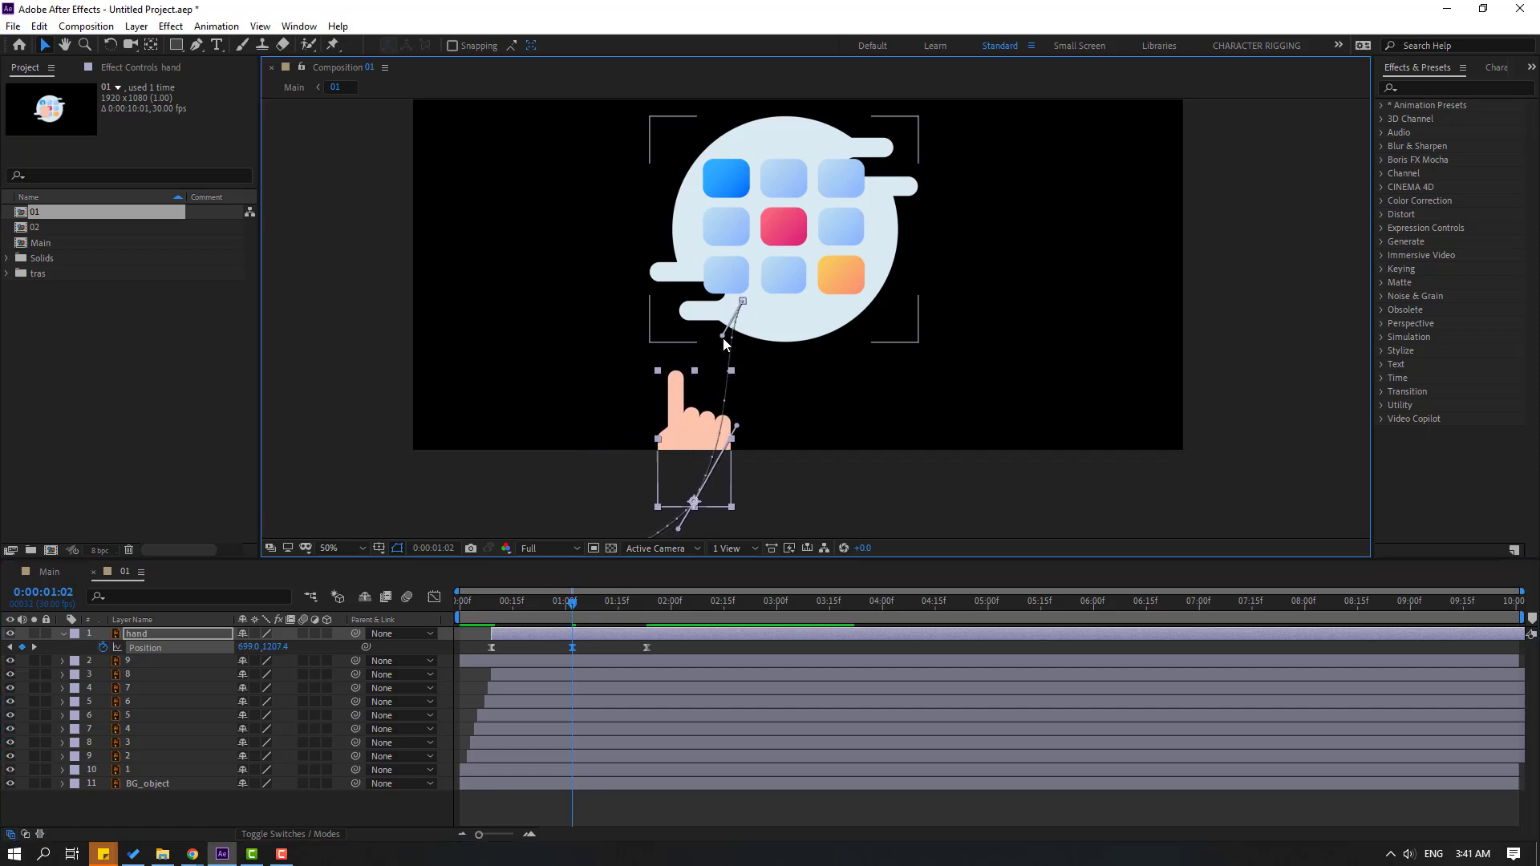
scroll(609, 433, down, 3)
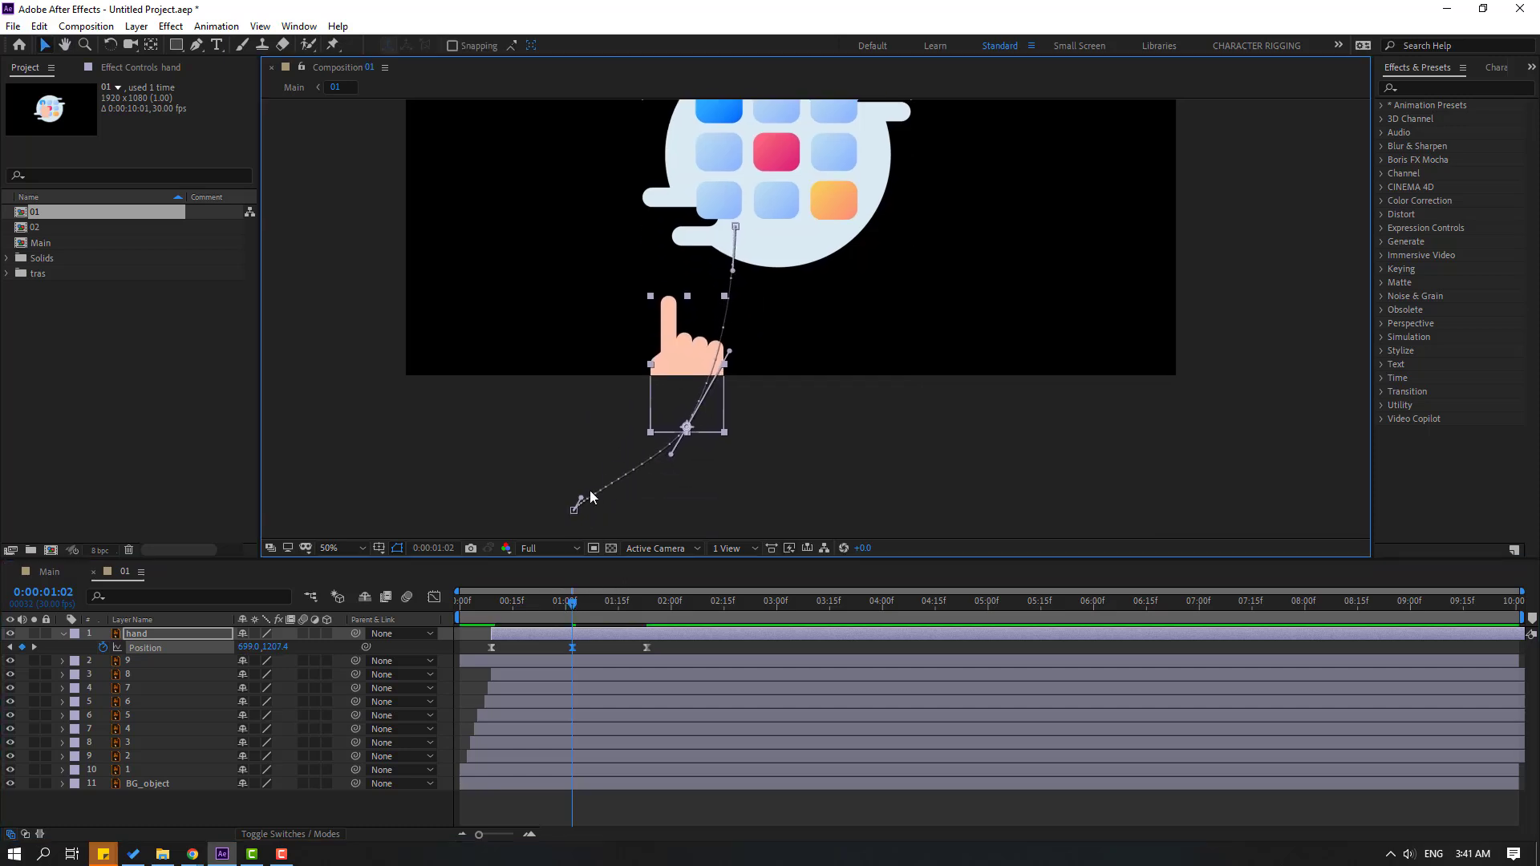
key(space)
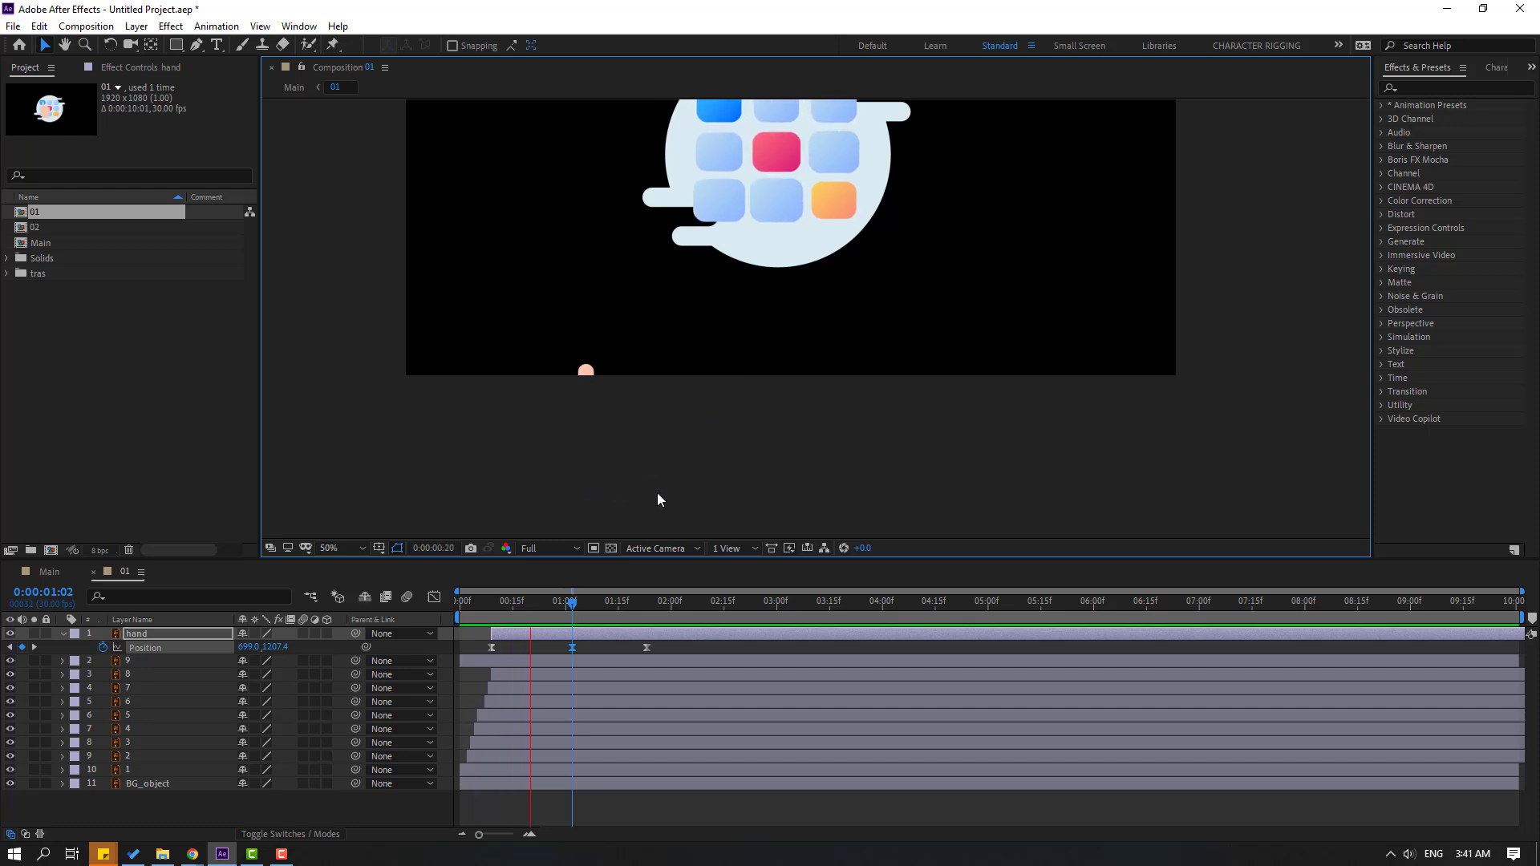
key(space)
Step: Squeeze the three Position keyframes closer so the hand lands around 1:12
drag(802, 413, 757, 534)
drag(630, 660, 475, 657)
drag(647, 654, 620, 610)
key(space)
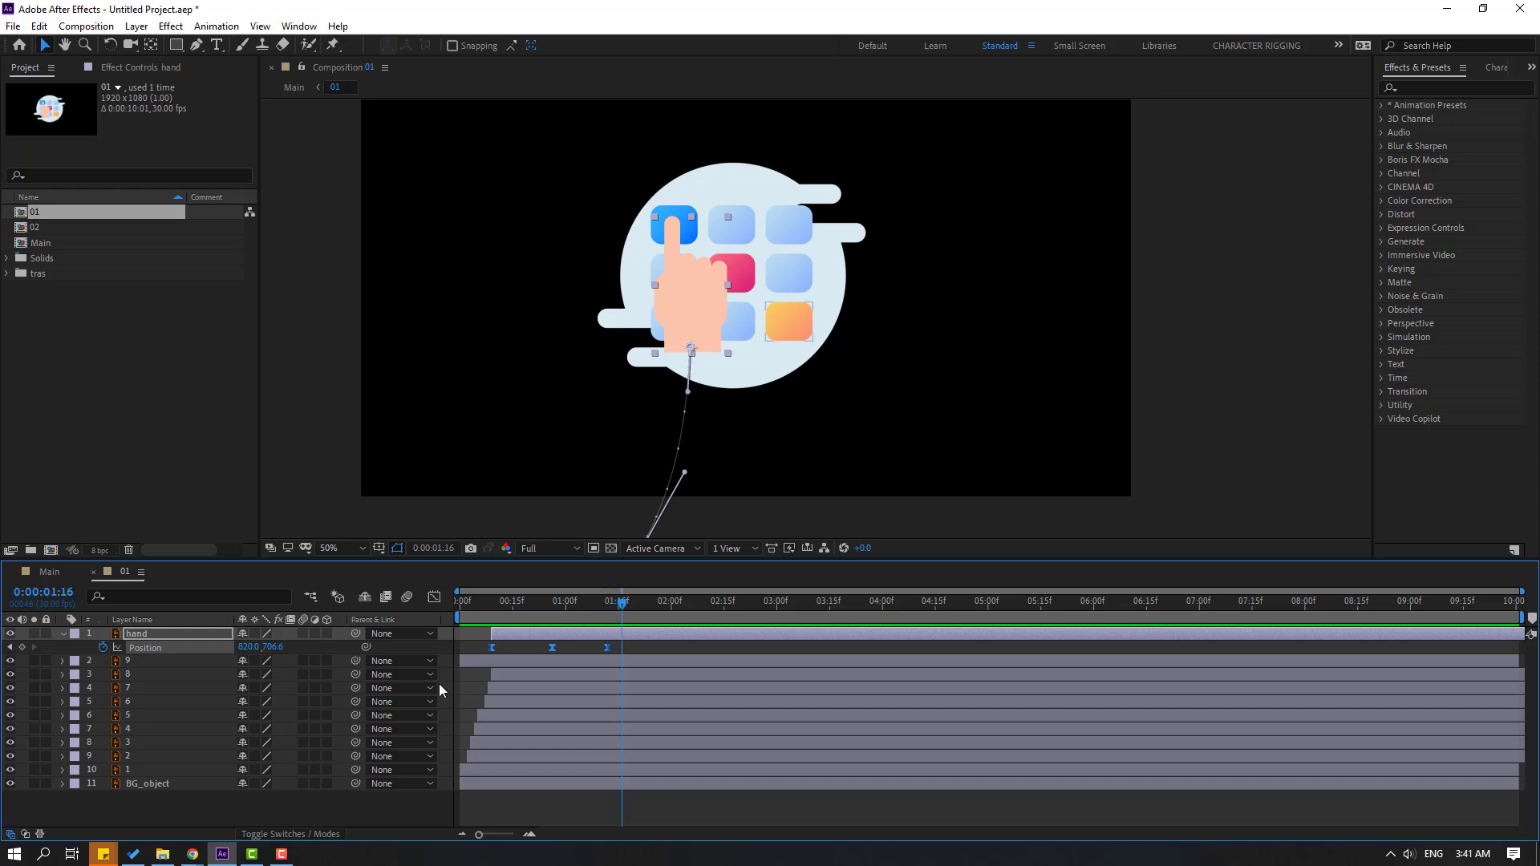
Step: Keyframe the hand's Rotation at 0°, then 10° ten frames later, then 0°
key(shift+r)
click(102, 661)
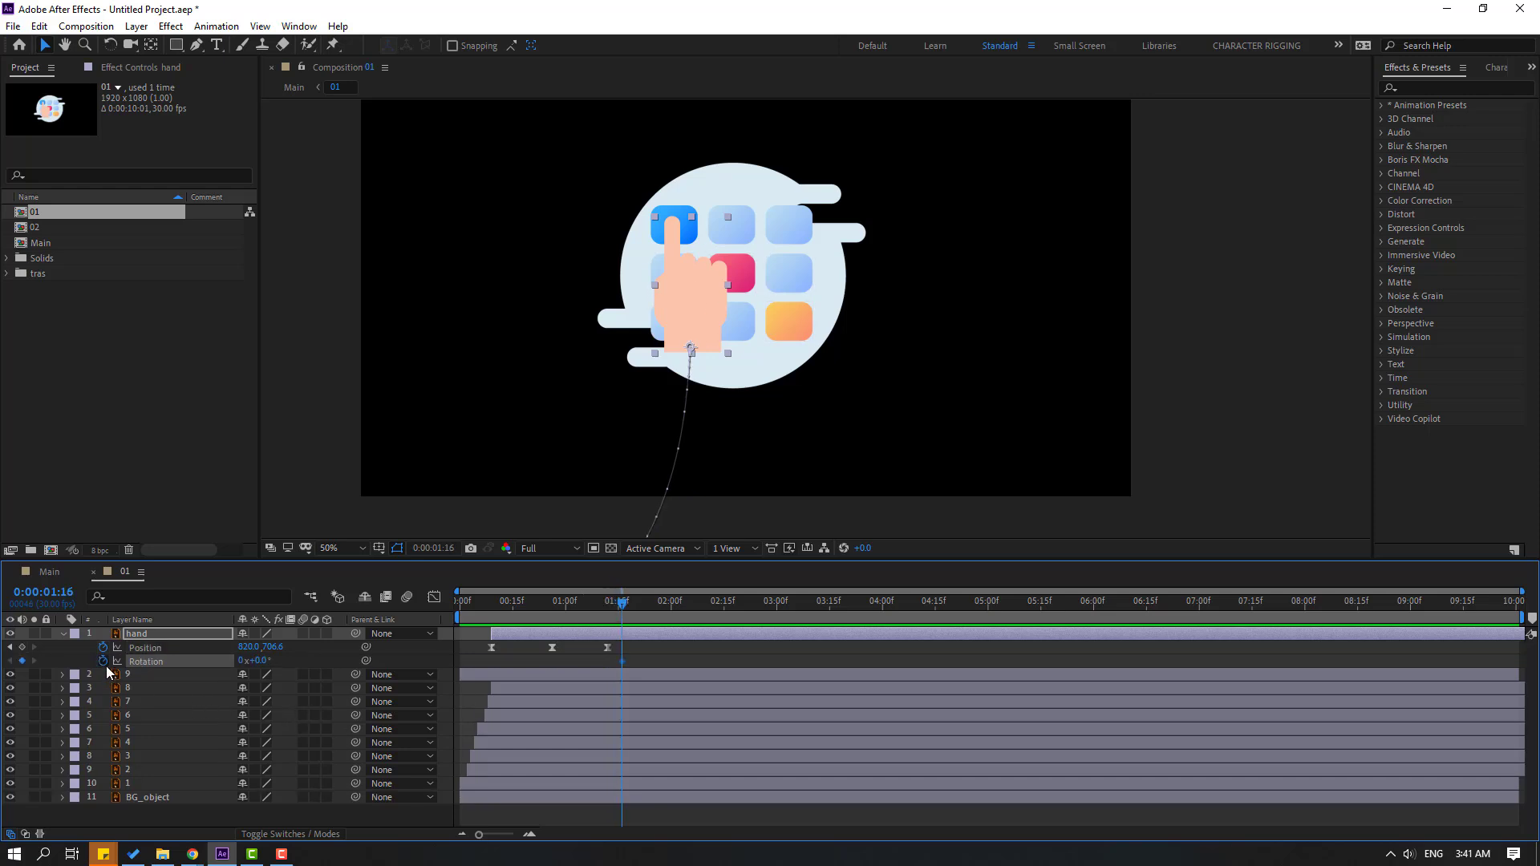
key(shift+Page_Down)
click(258, 661)
text(10)
key(Return)
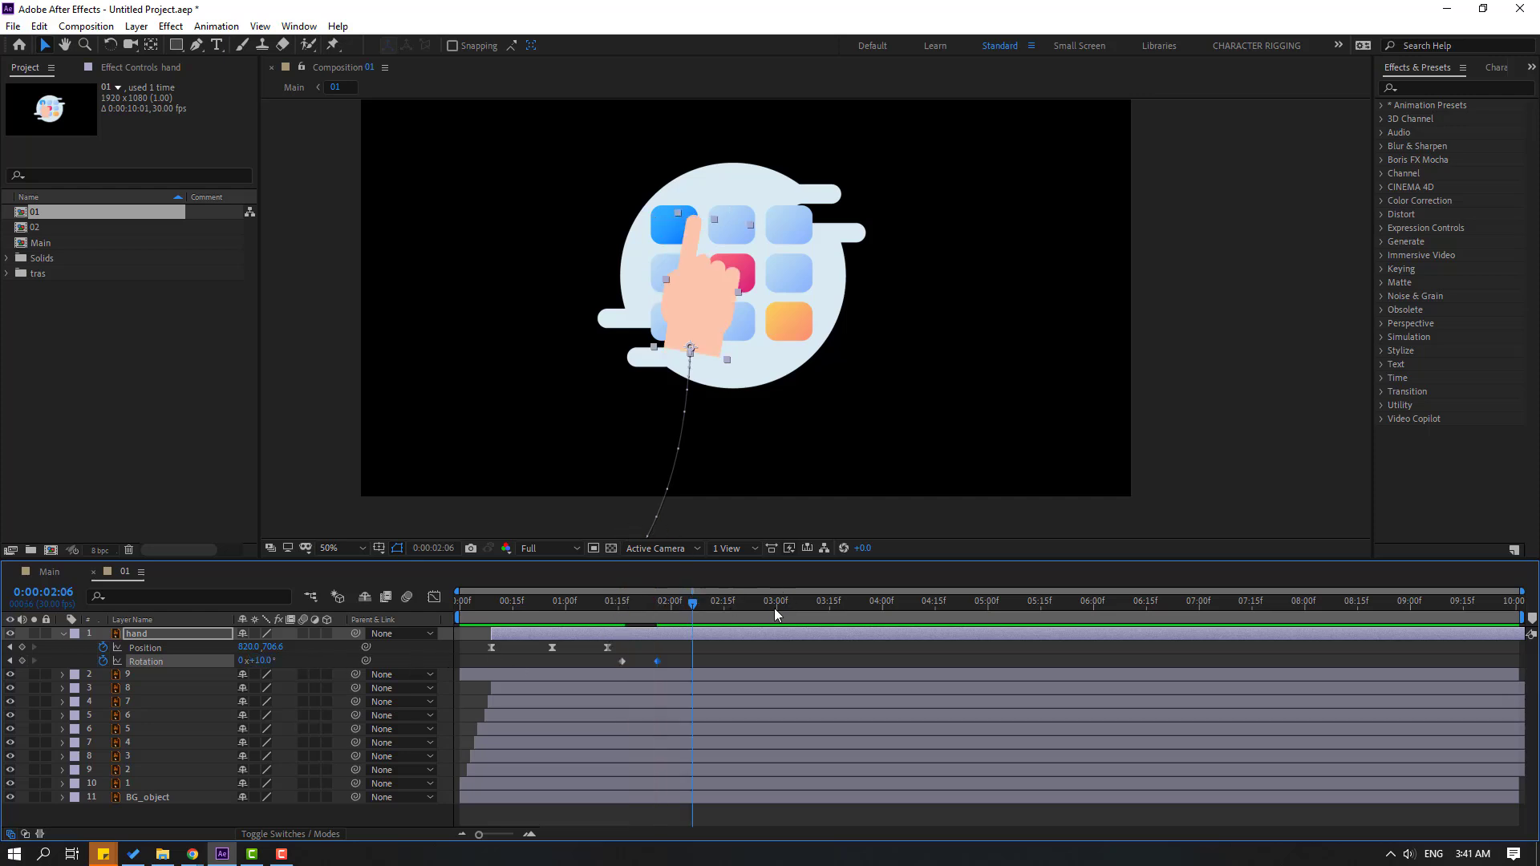
click(257, 661)
text(0)
key(Return)
Step: Set a -5° rotation keyframe and Easy Ease the three rotation keyframes
drag(614, 607, 694, 610)
click(261, 661)
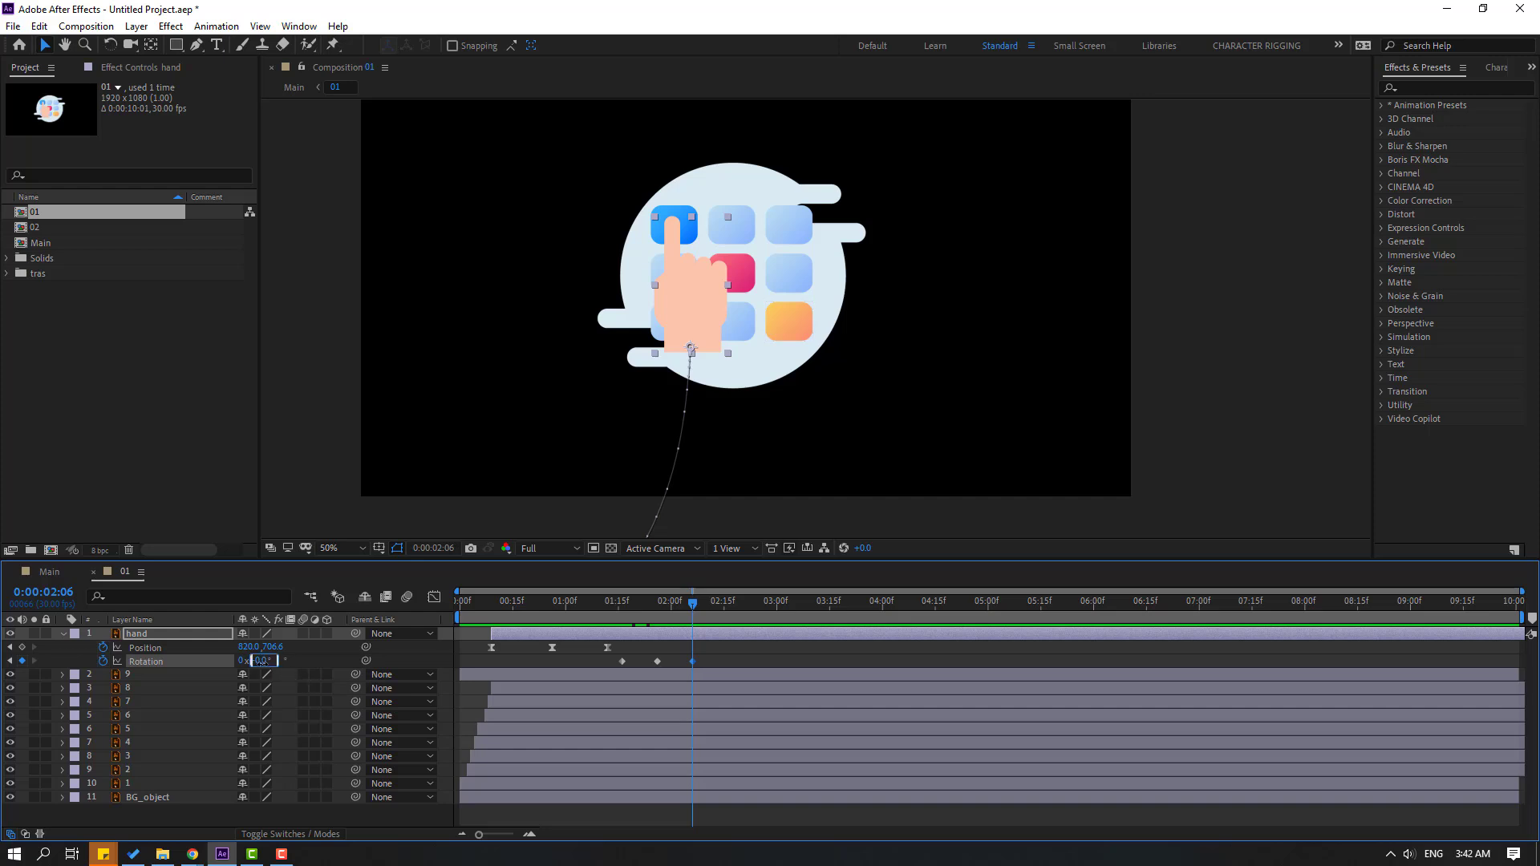
key(Return)
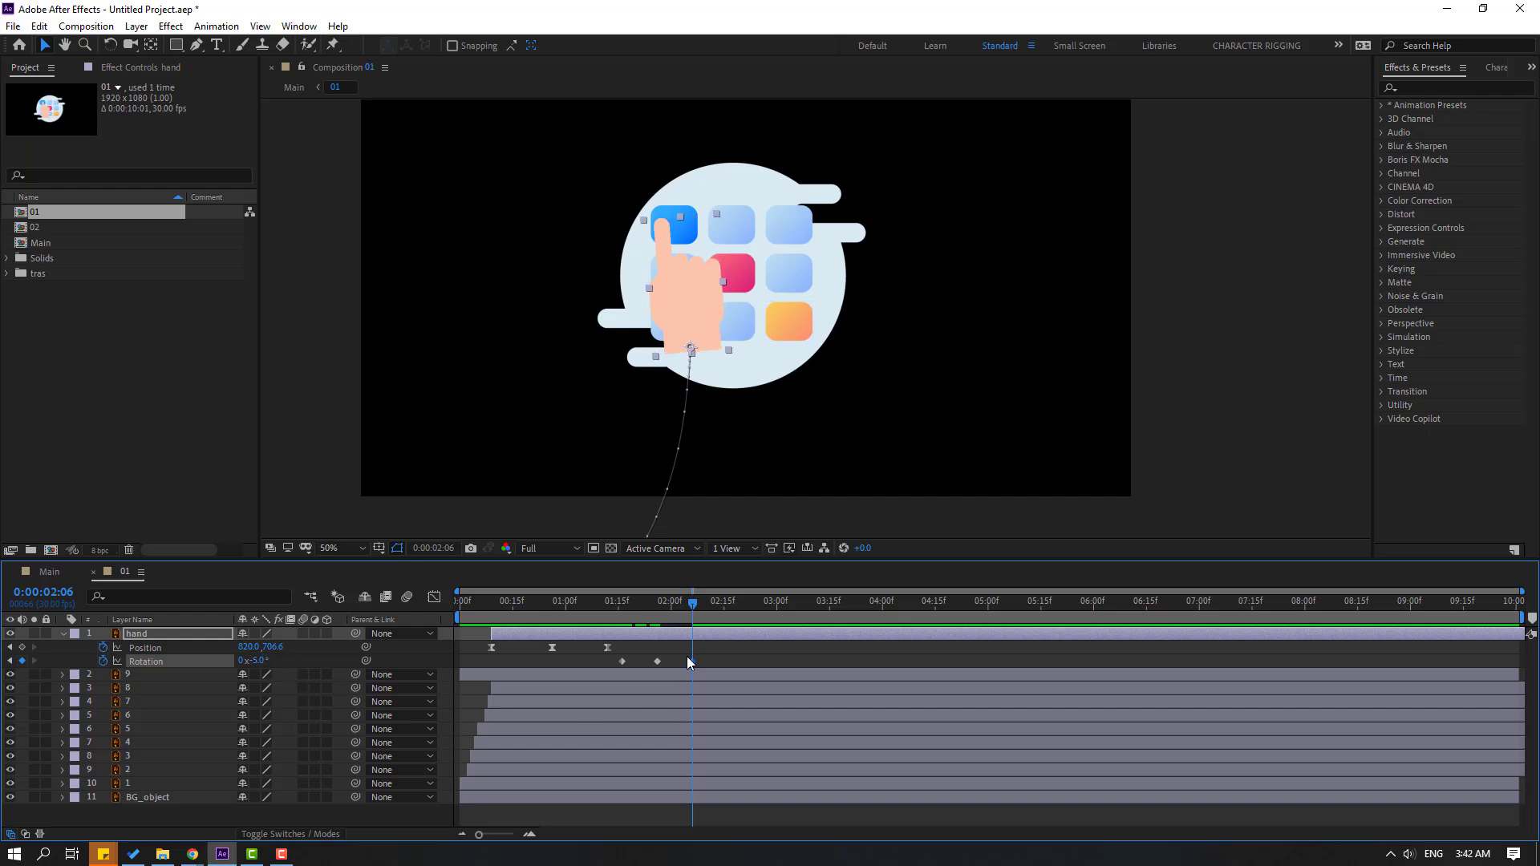
drag(704, 661, 598, 670)
right_click(622, 661)
mouse_move(706, 648)
click(852, 701)
key(space)
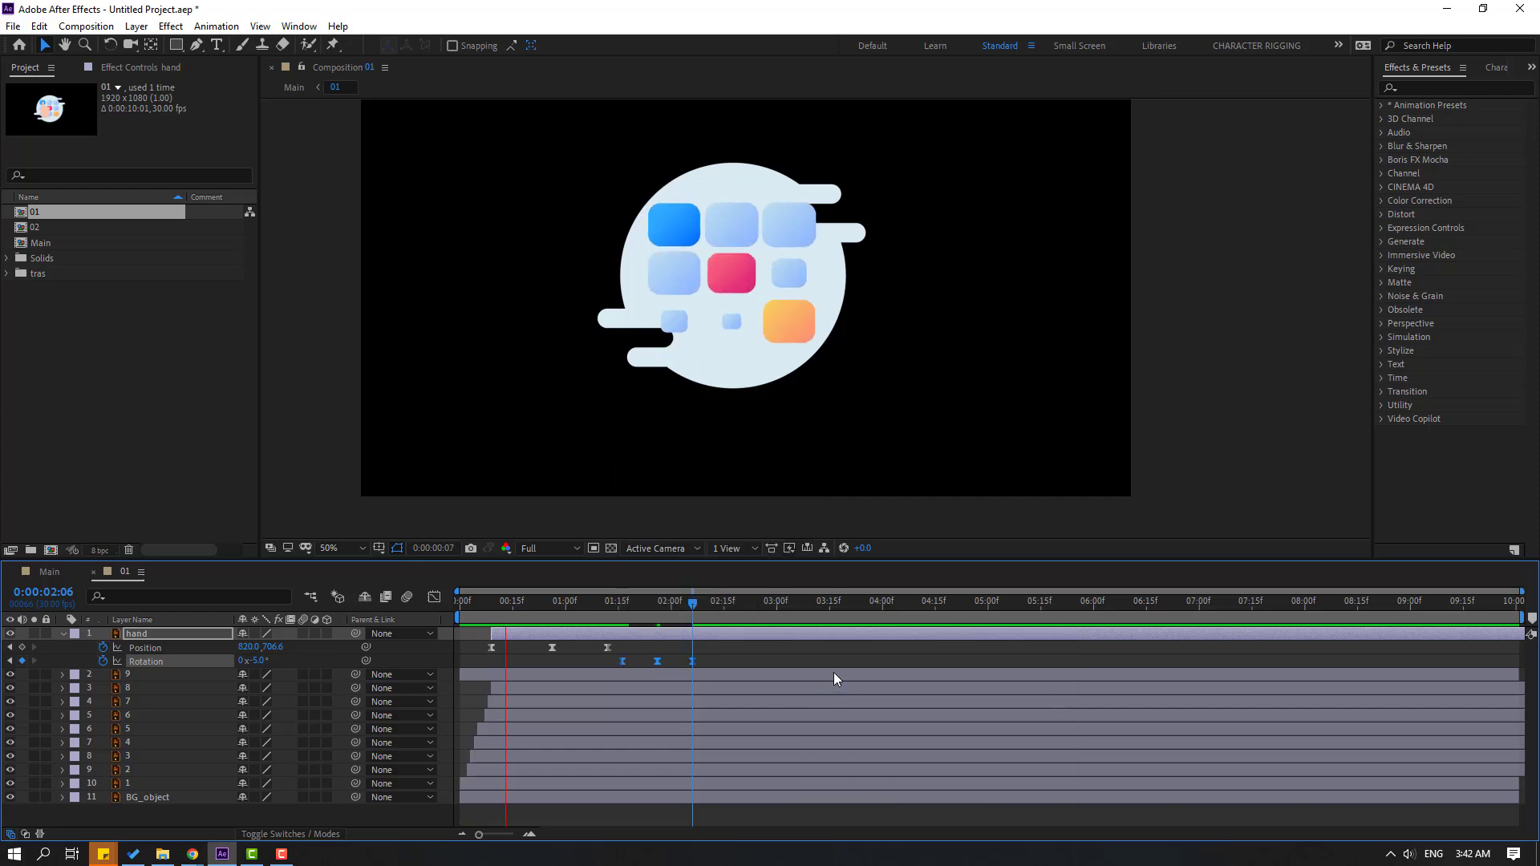
key(space)
Step: Adjust rotation to -2°, then add 2° and 0° keyframes ten frames apart
click(269, 661)
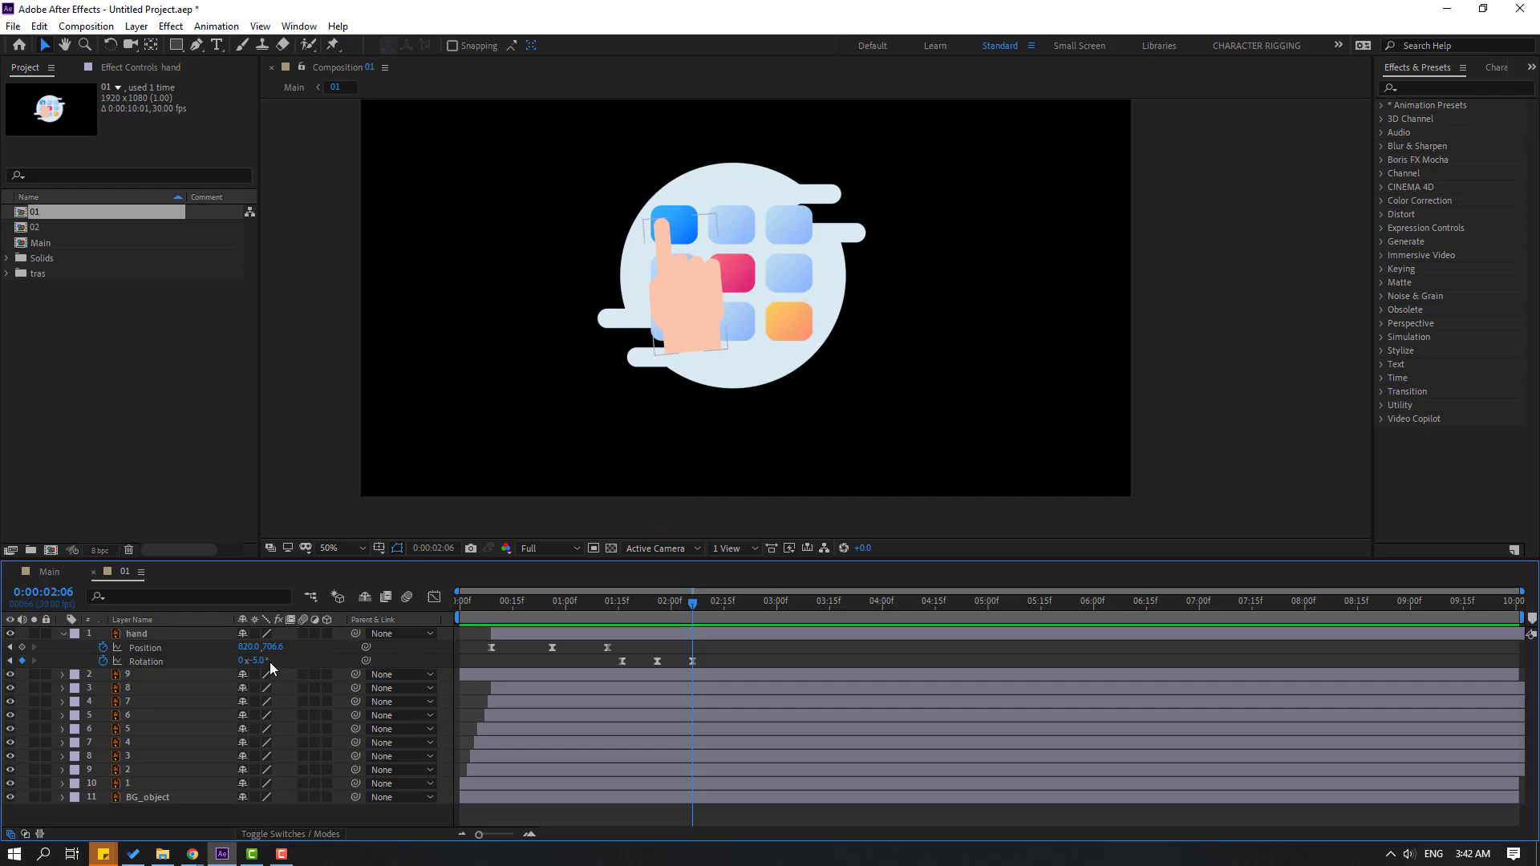
key(Return)
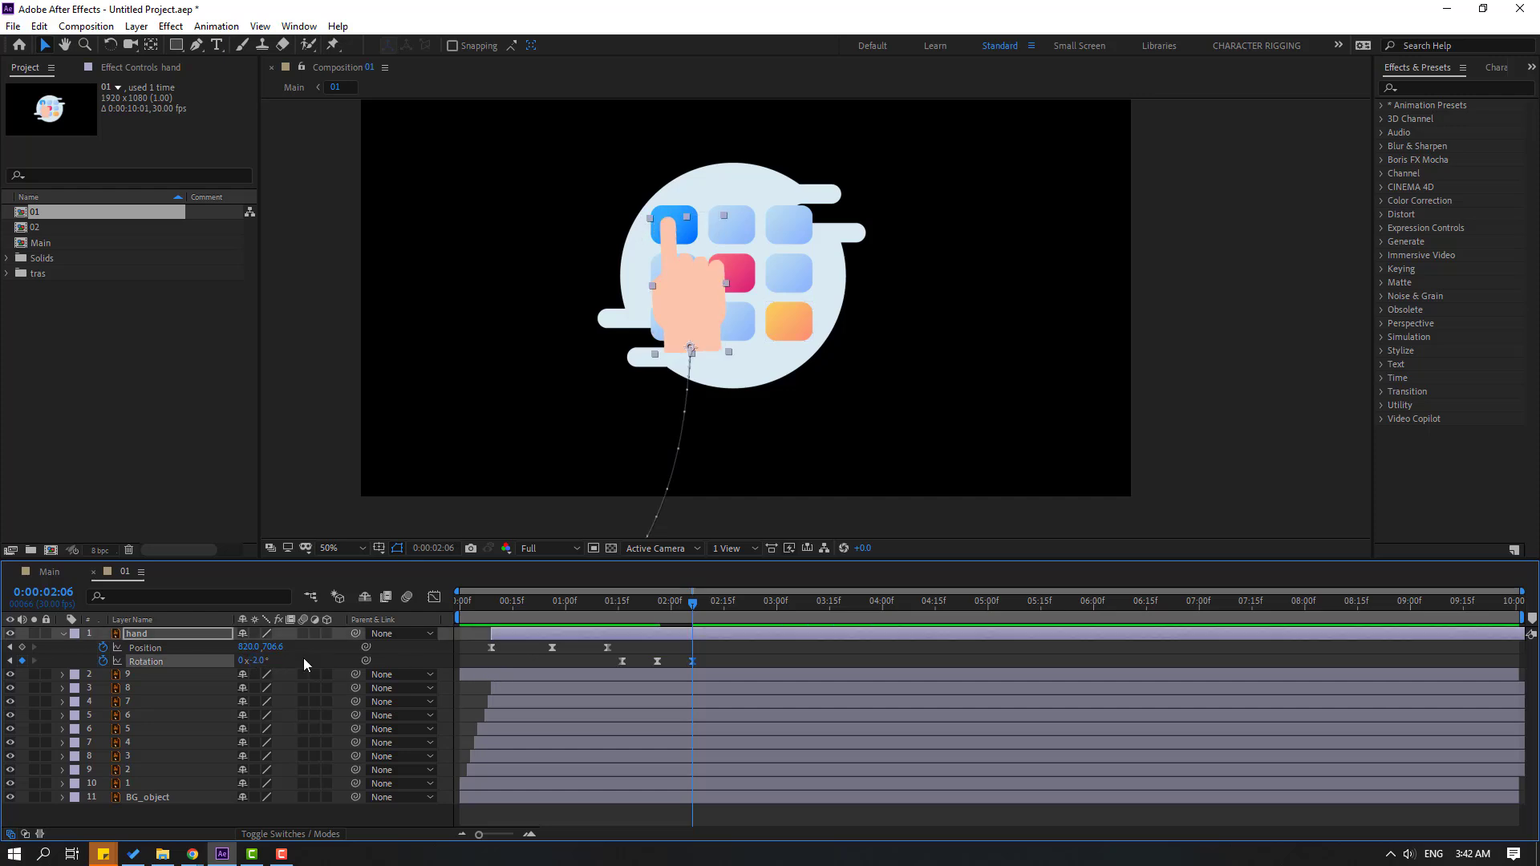
key(shift+Page_Down)
click(262, 662)
text(2)
key(Return)
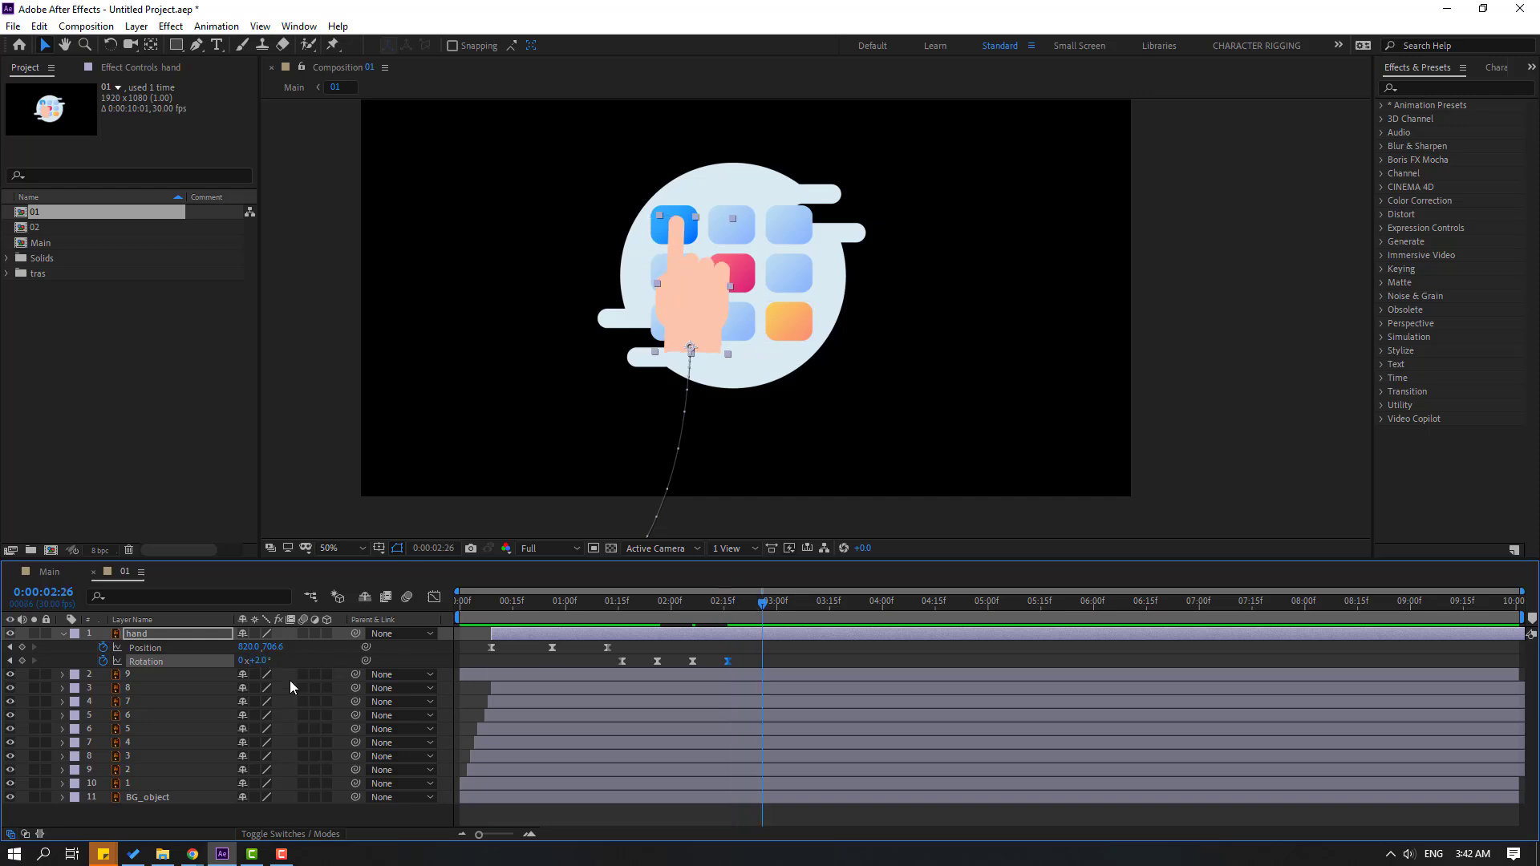
text(0)
key(Return)
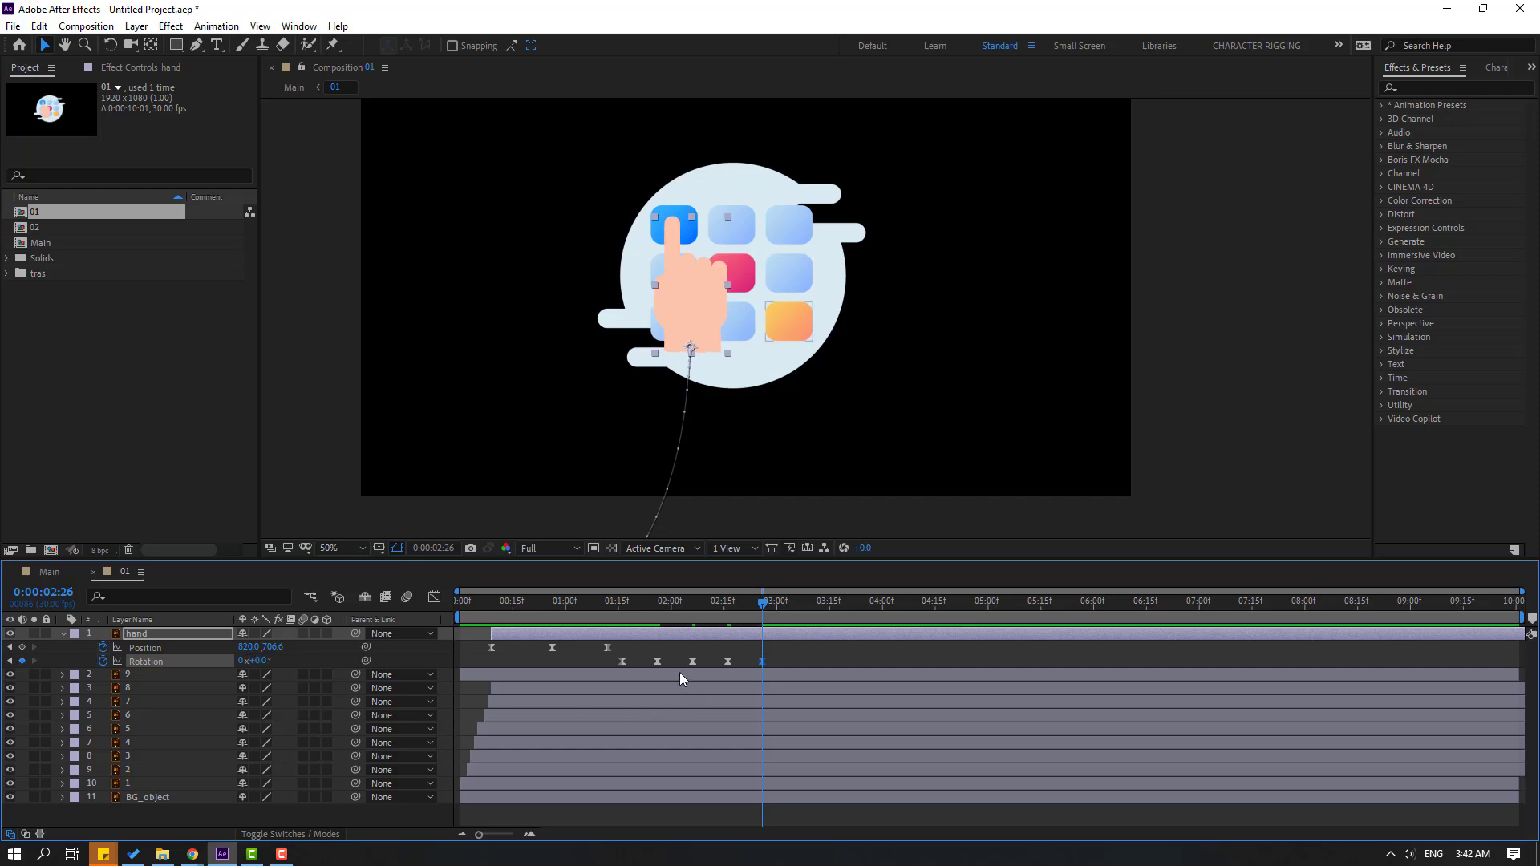
key(space)
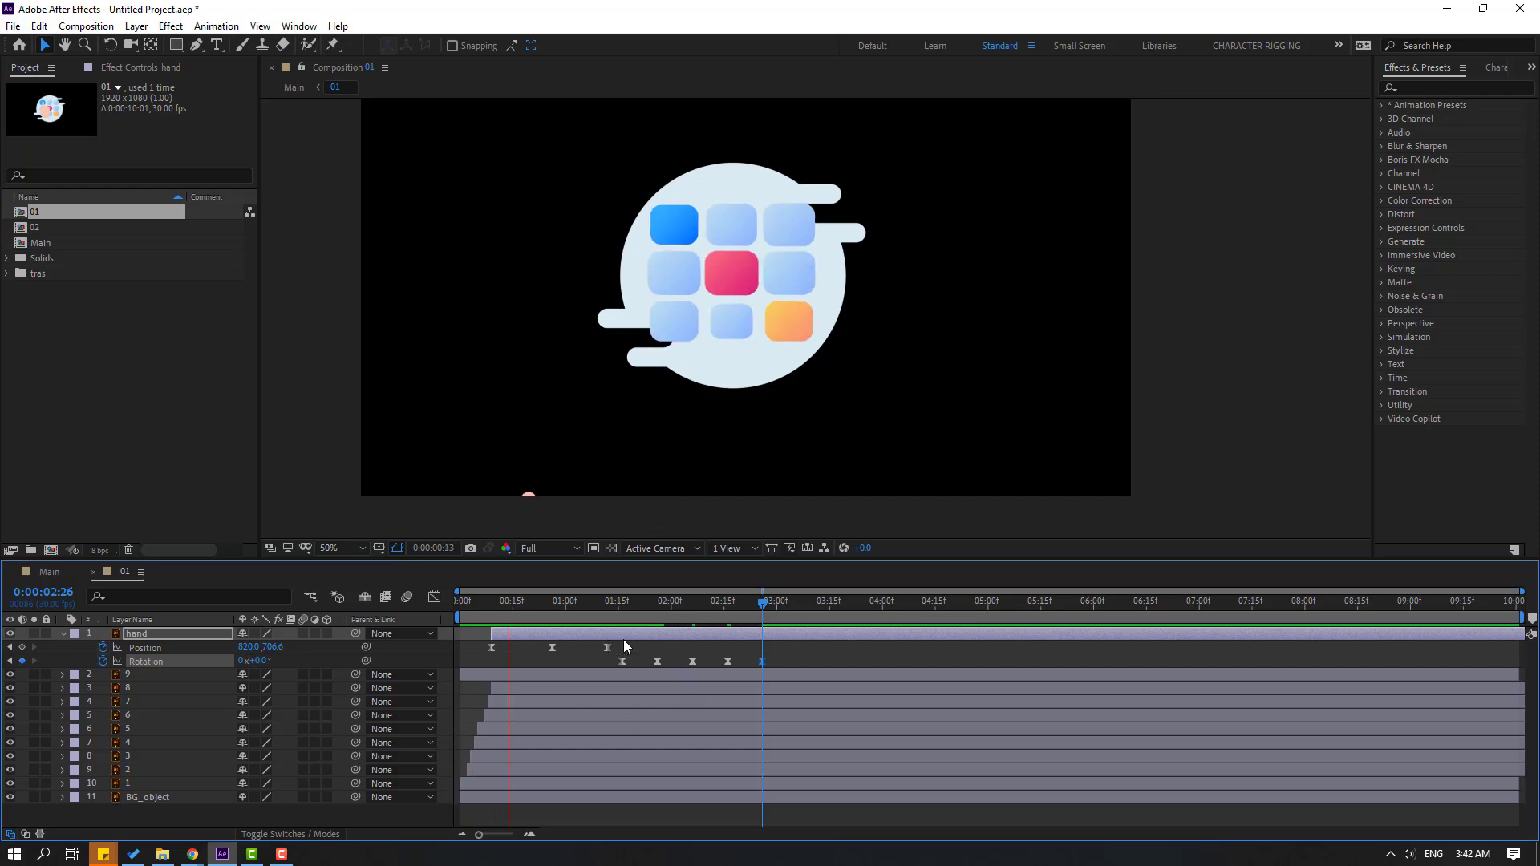
Step: Tighten the later rotation keyframes in time and preview the tap section
drag(794, 656, 688, 672)
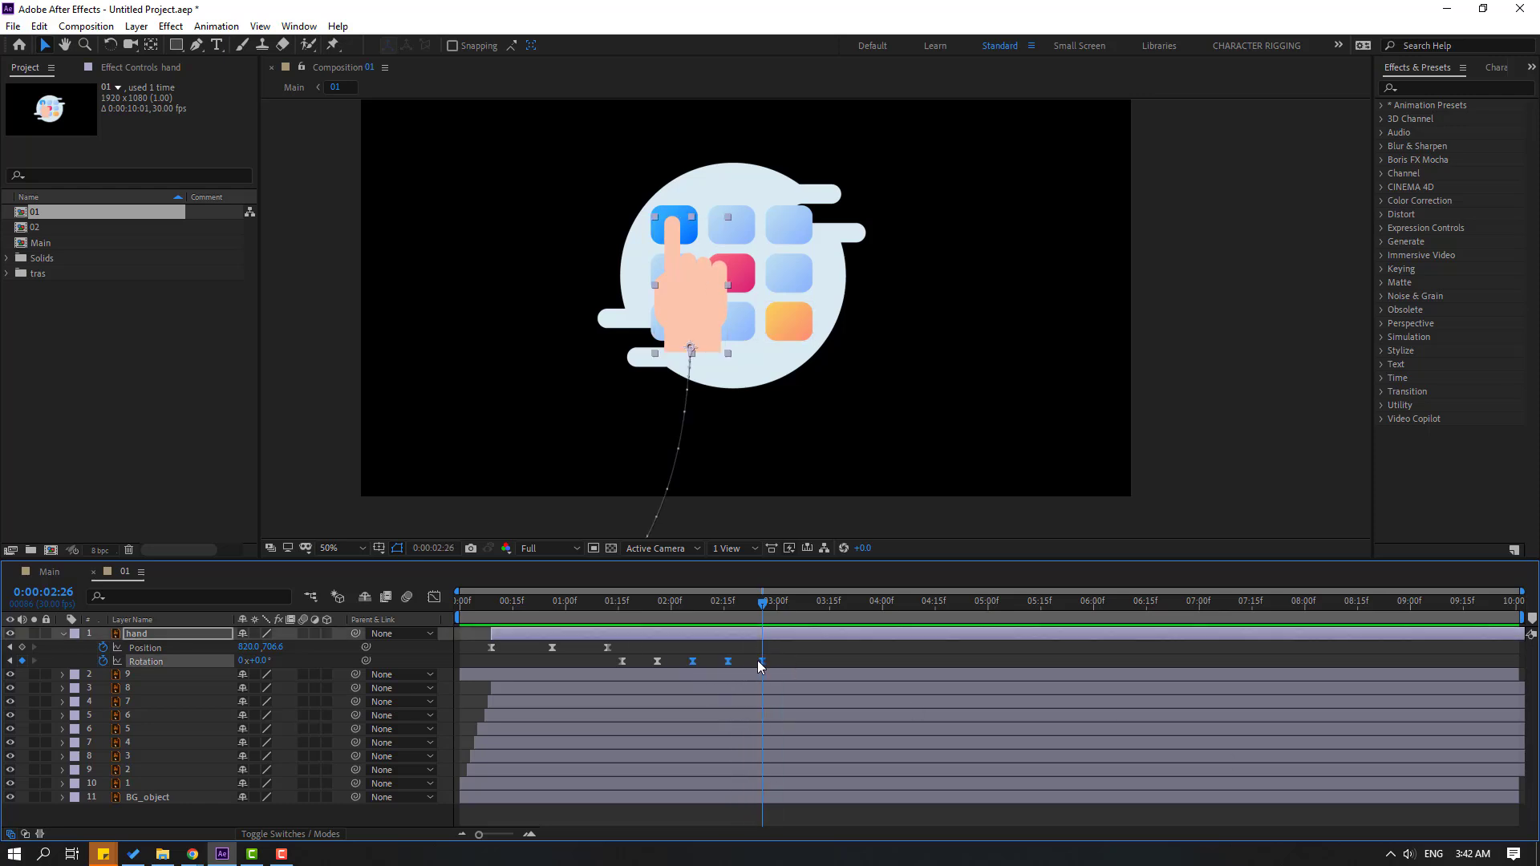
drag(750, 664, 738, 663)
drag(458, 617, 636, 618)
key(space)
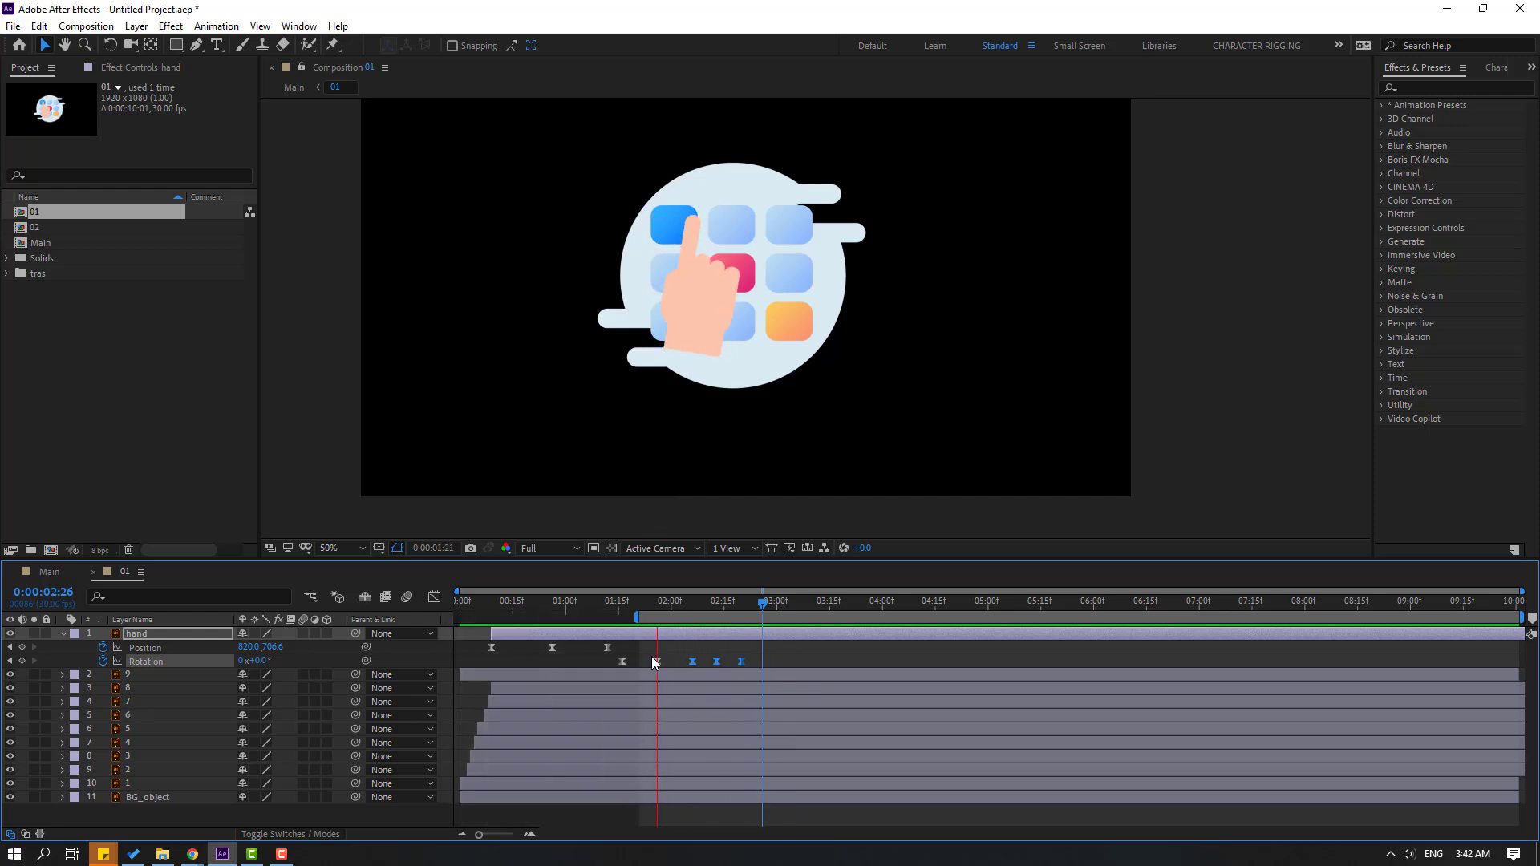
double_click(653, 617)
click(644, 603)
click(141, 638)
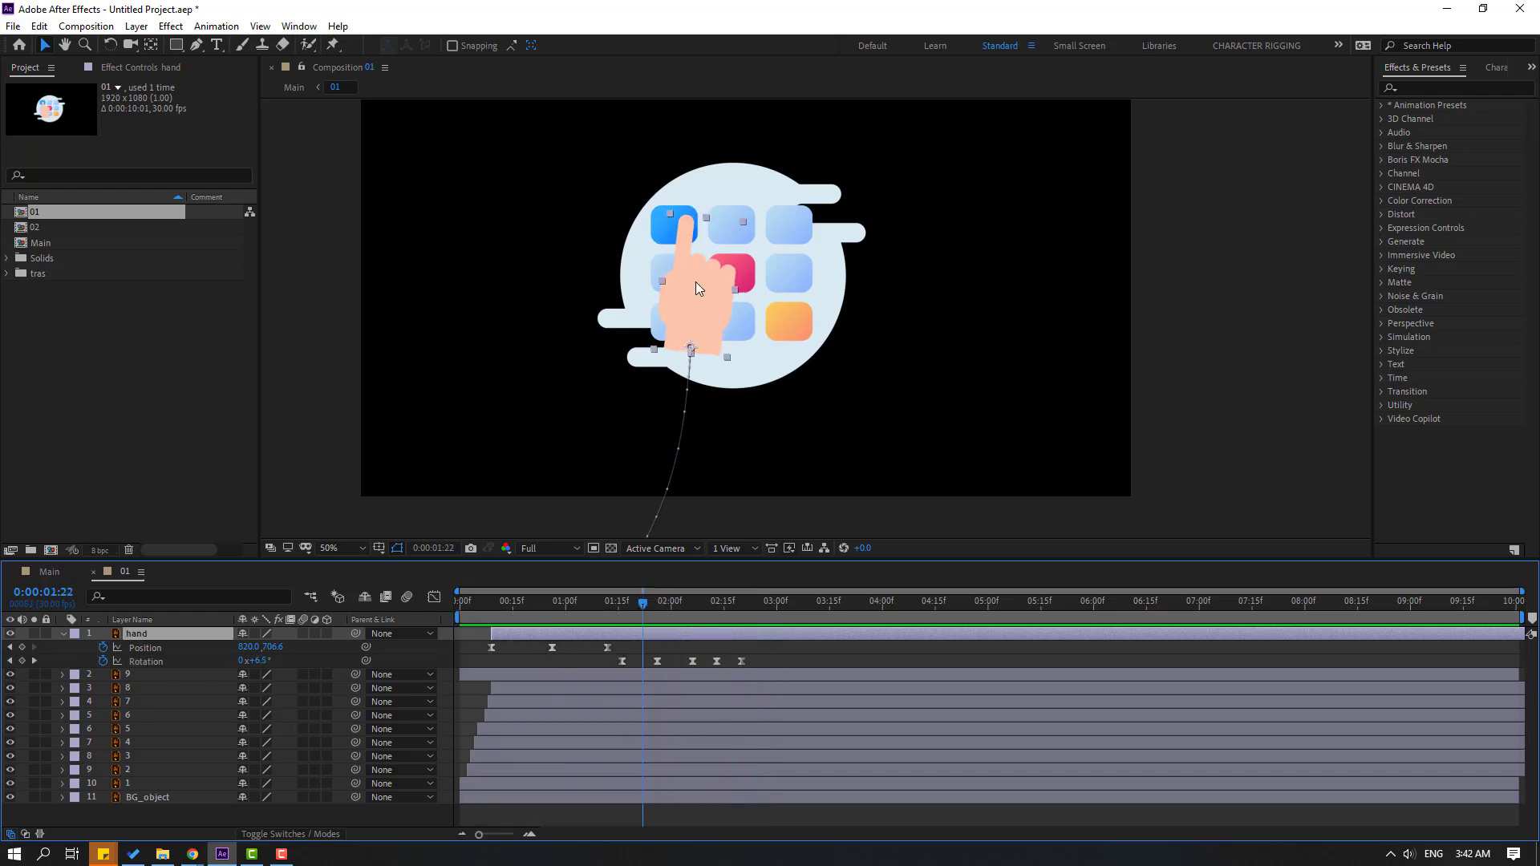
scroll(695, 281, up, 2)
drag(691, 142, 674, 200)
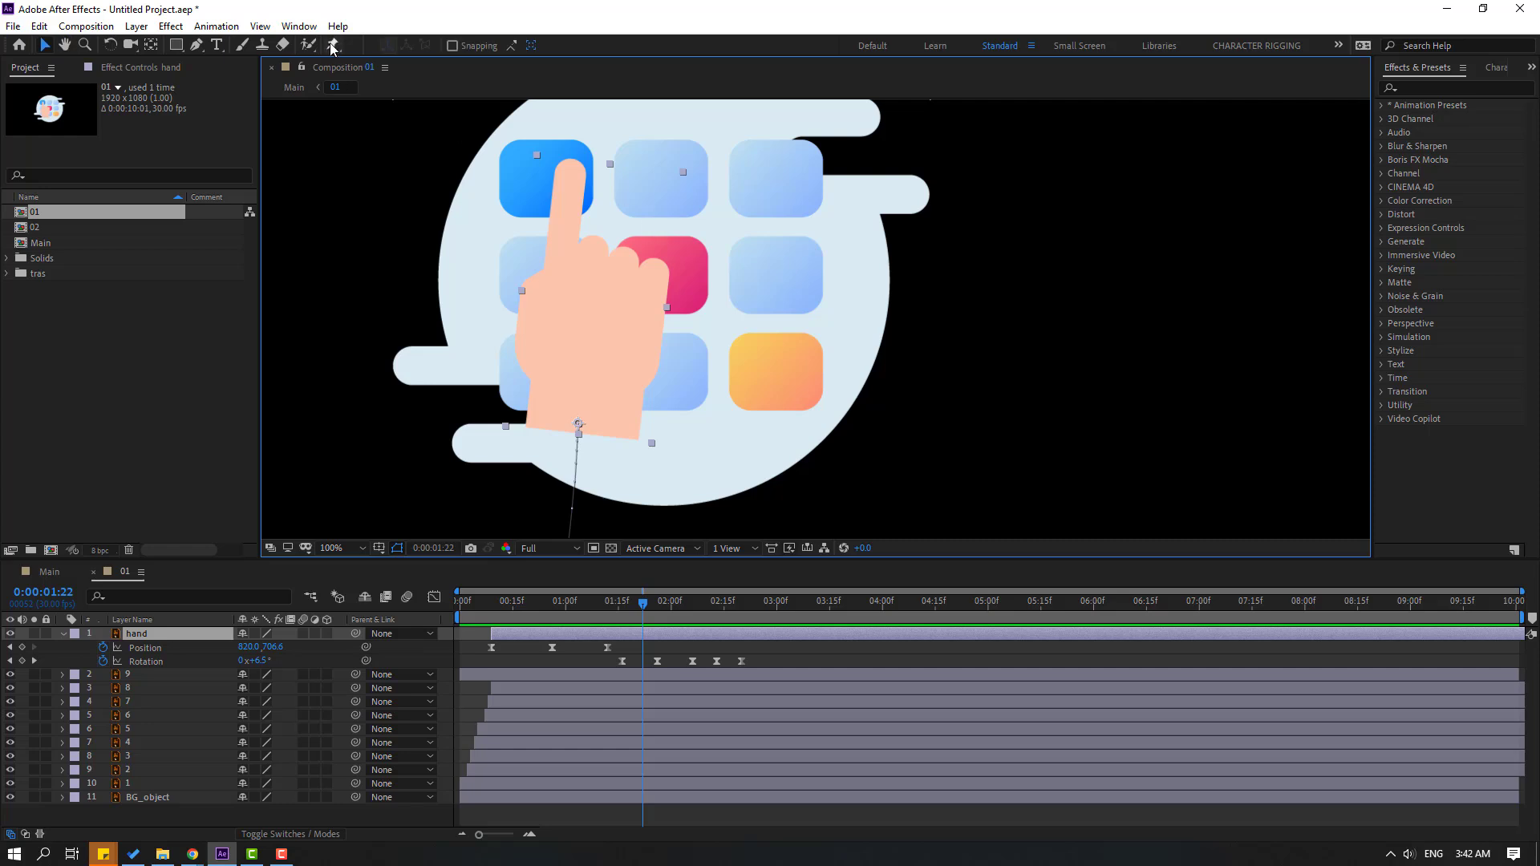
Step: Add Puppet Position pins to the hand starting at the fingertip, then reveal its animated properties
click(332, 46)
click(570, 170)
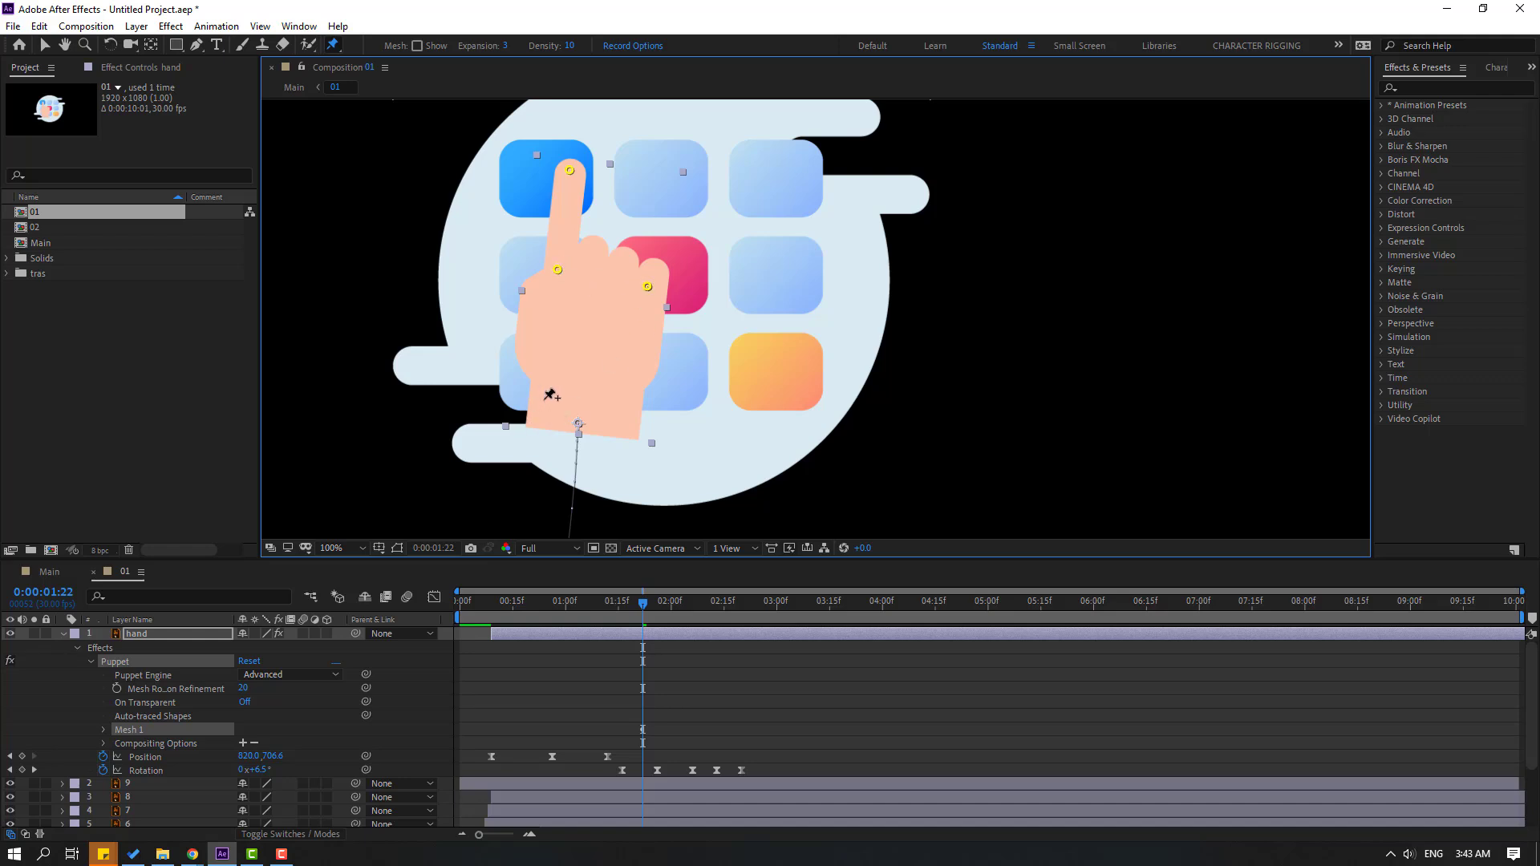
key(v)
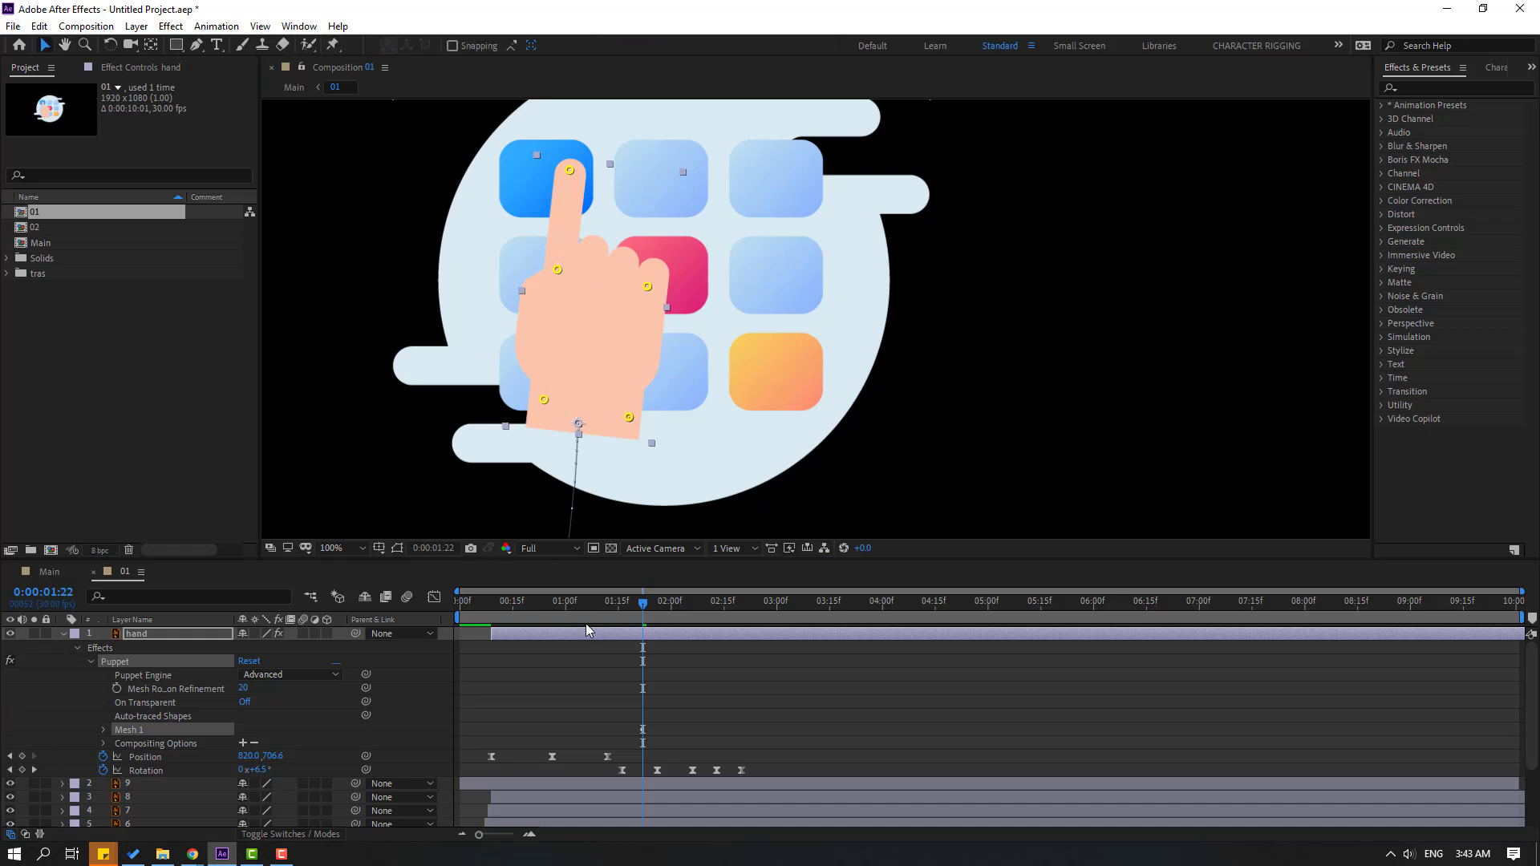
mouse_move(614, 617)
mouse_down()
mouse_move(567, 617)
mouse_move(642, 616)
mouse_move(625, 616)
mouse_up()
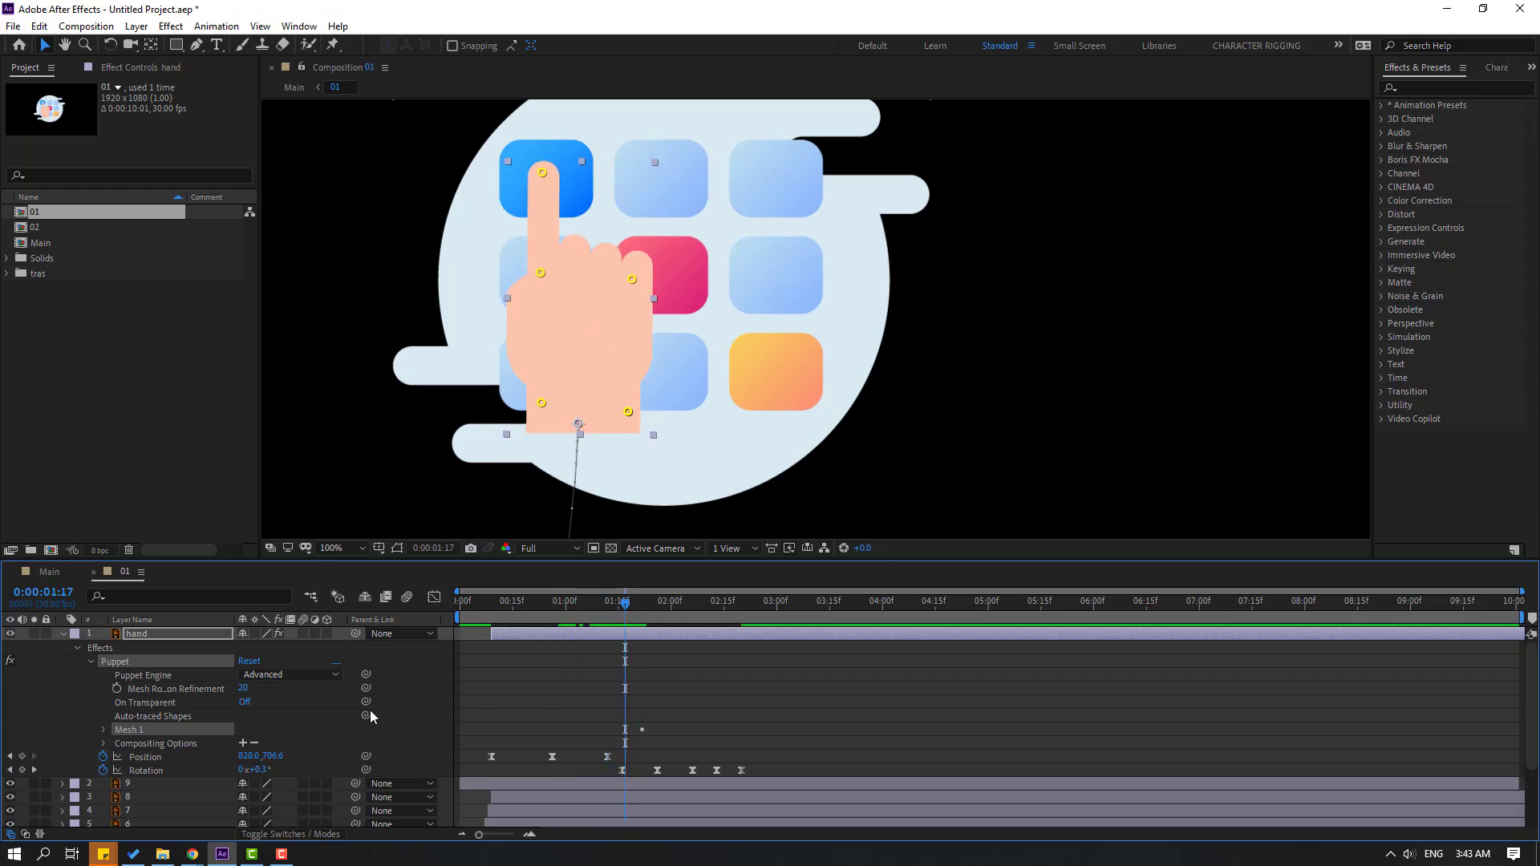
key(u)
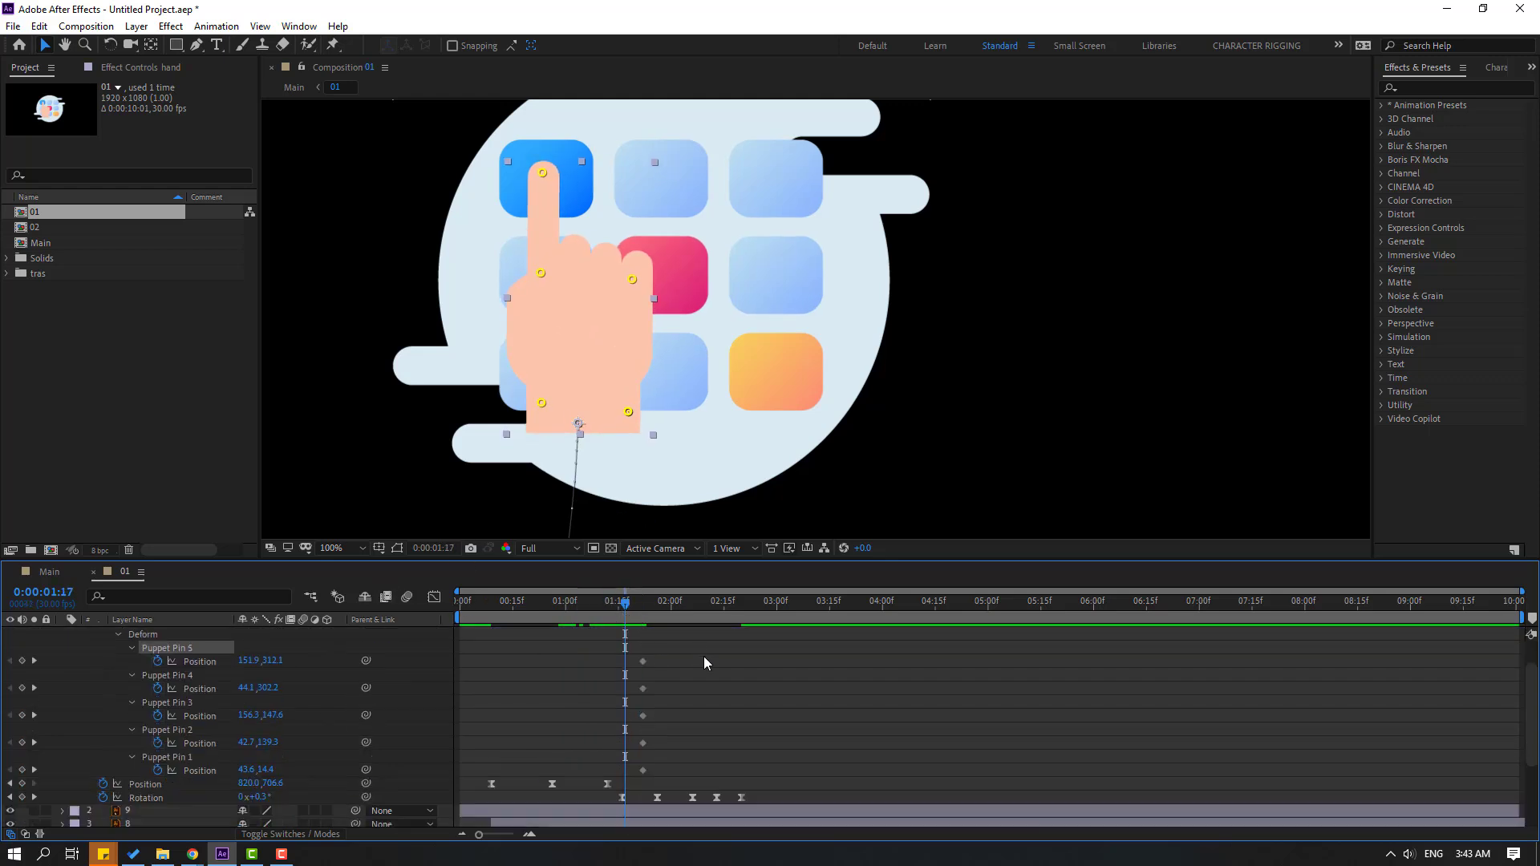
Step: Line the five Puppet Pin keyframes up at 0:00:01:17 and move the time to 0:00:01:27
click(543, 177)
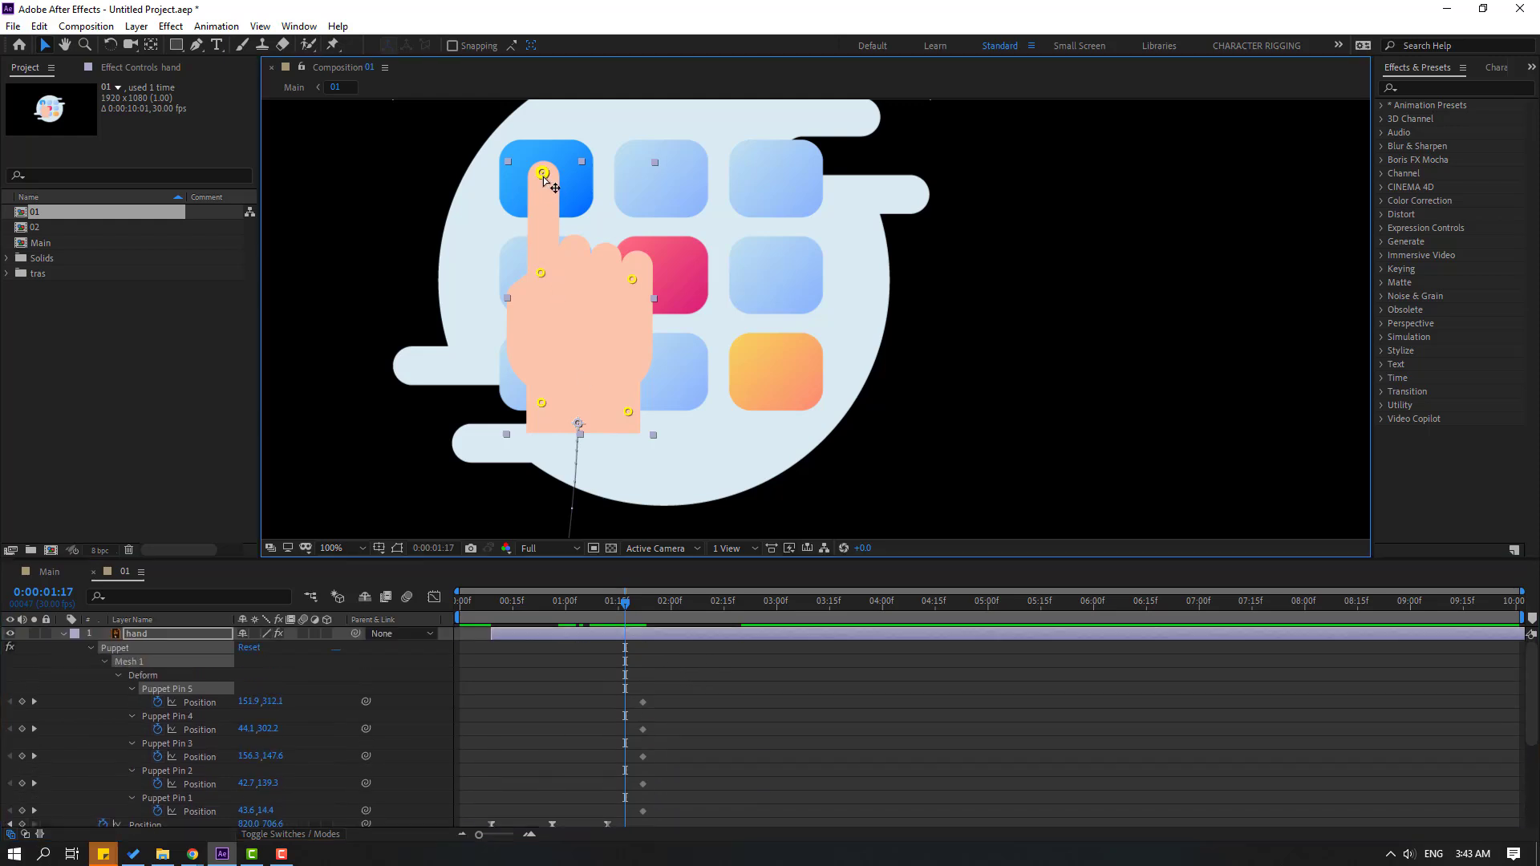
scroll(698, 706, down, 3)
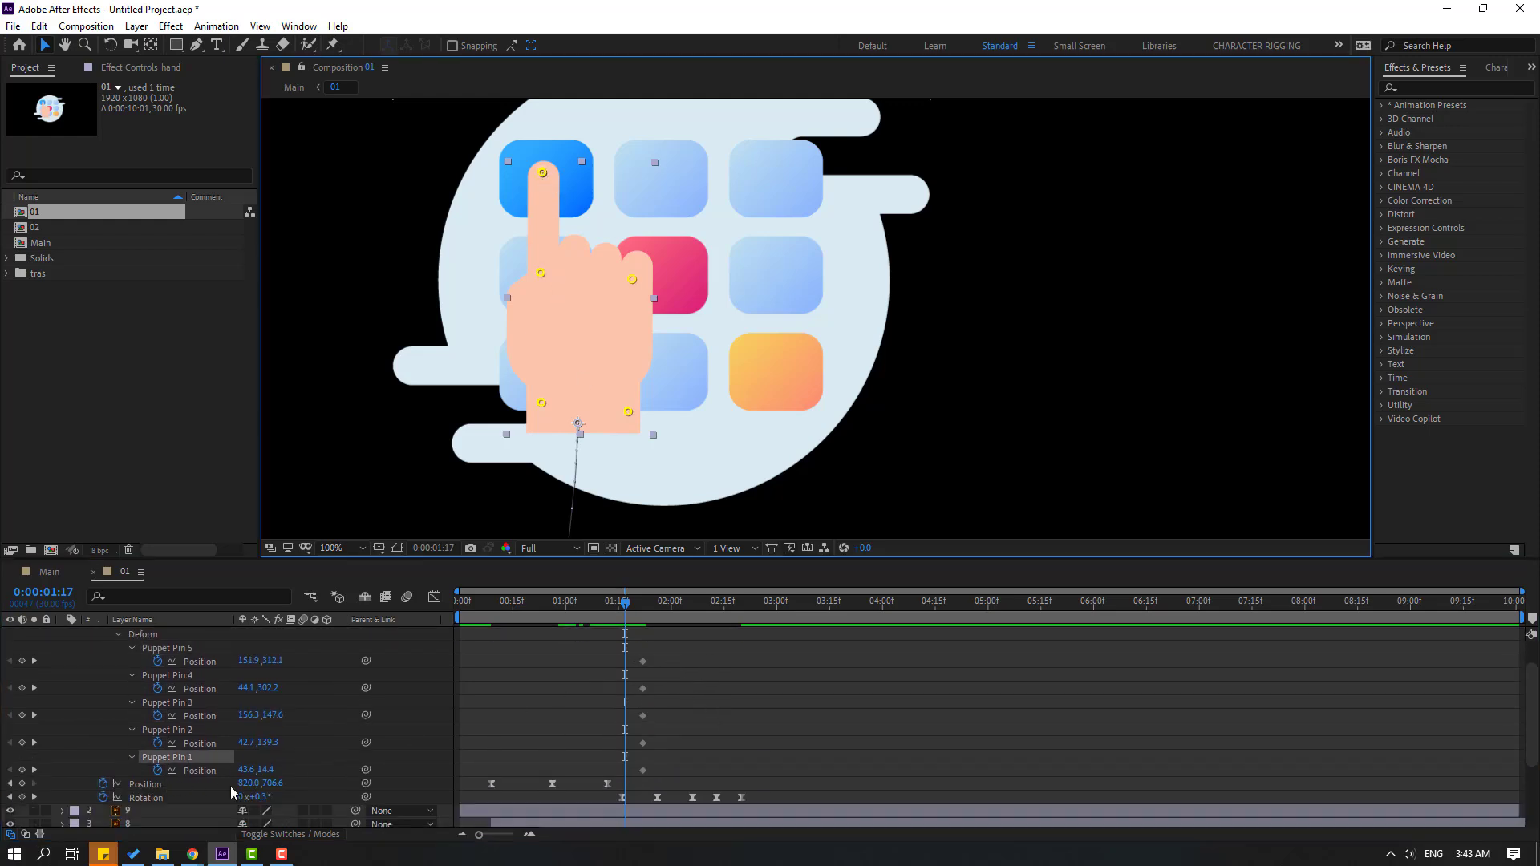
drag(665, 653, 621, 775)
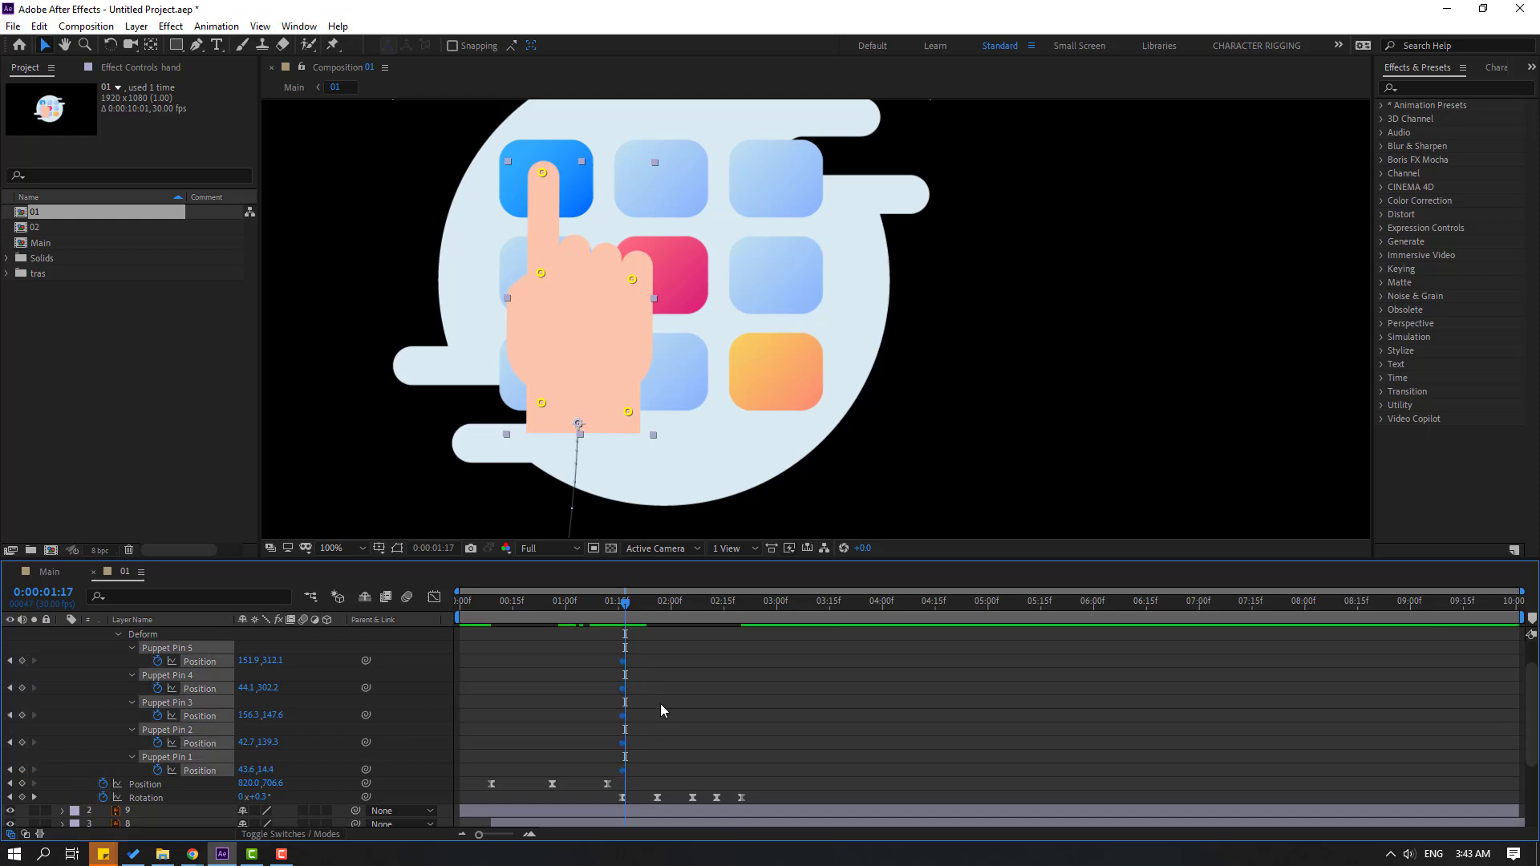
click(641, 603)
drag(641, 603, 662, 603)
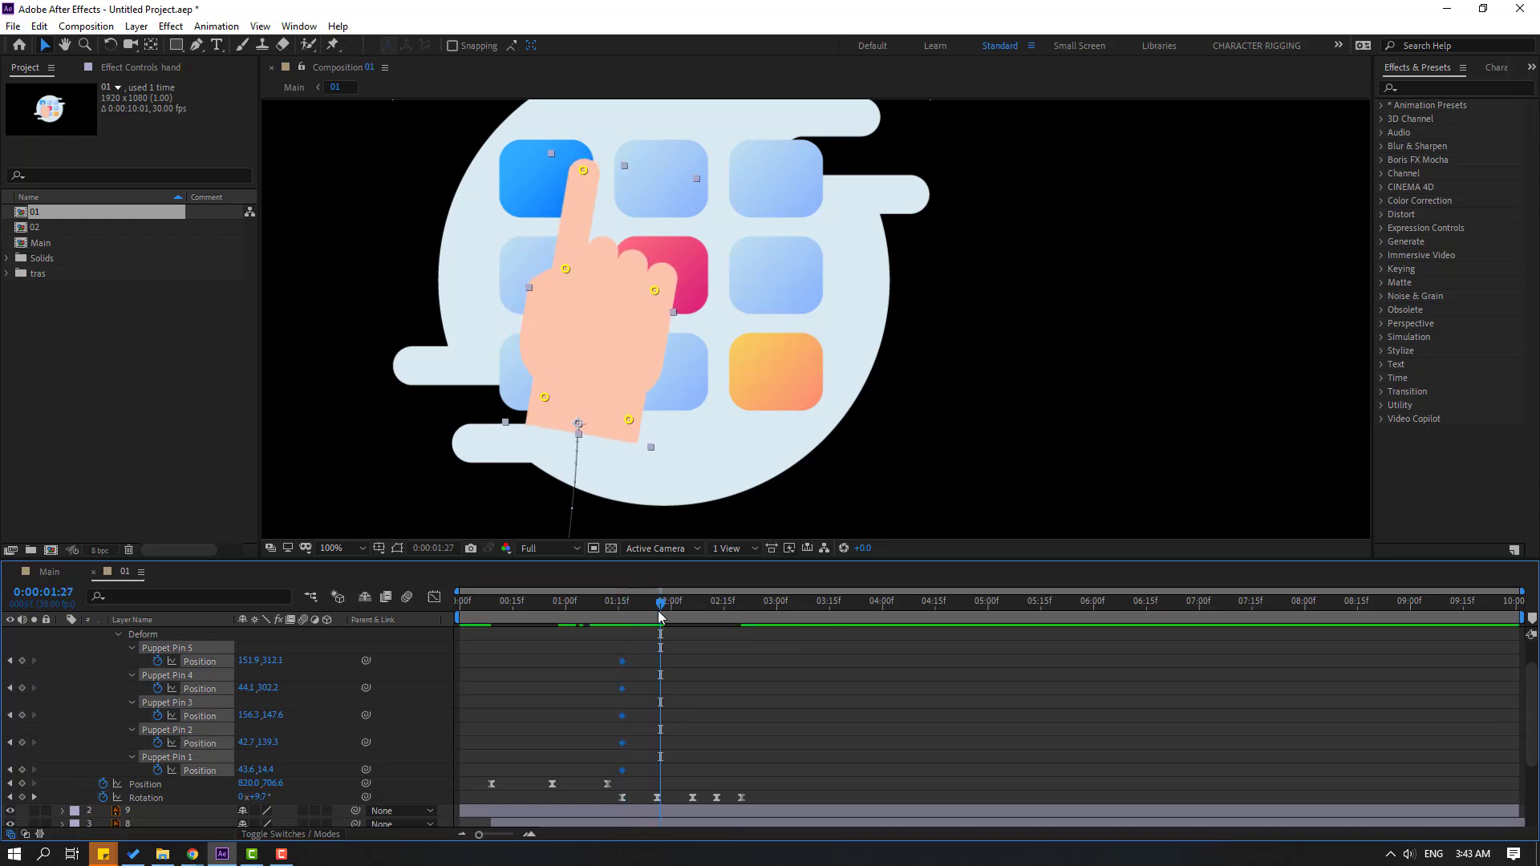
click(710, 681)
Step: Keyframe Puppet Pin 1 right, left, and right again, then return it to its starting position
click(588, 186)
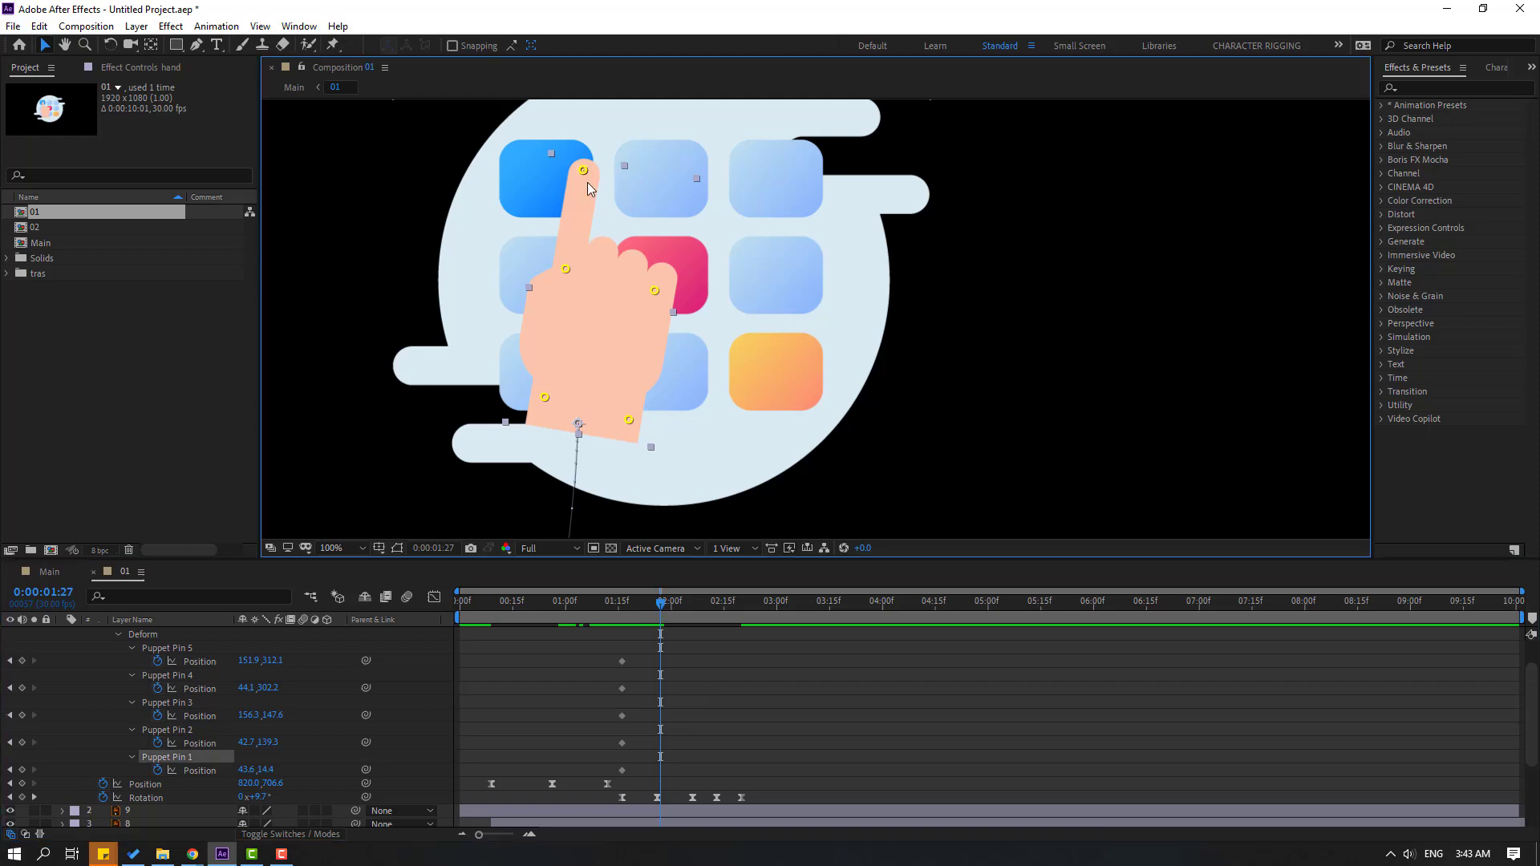
drag(589, 171, 602, 170)
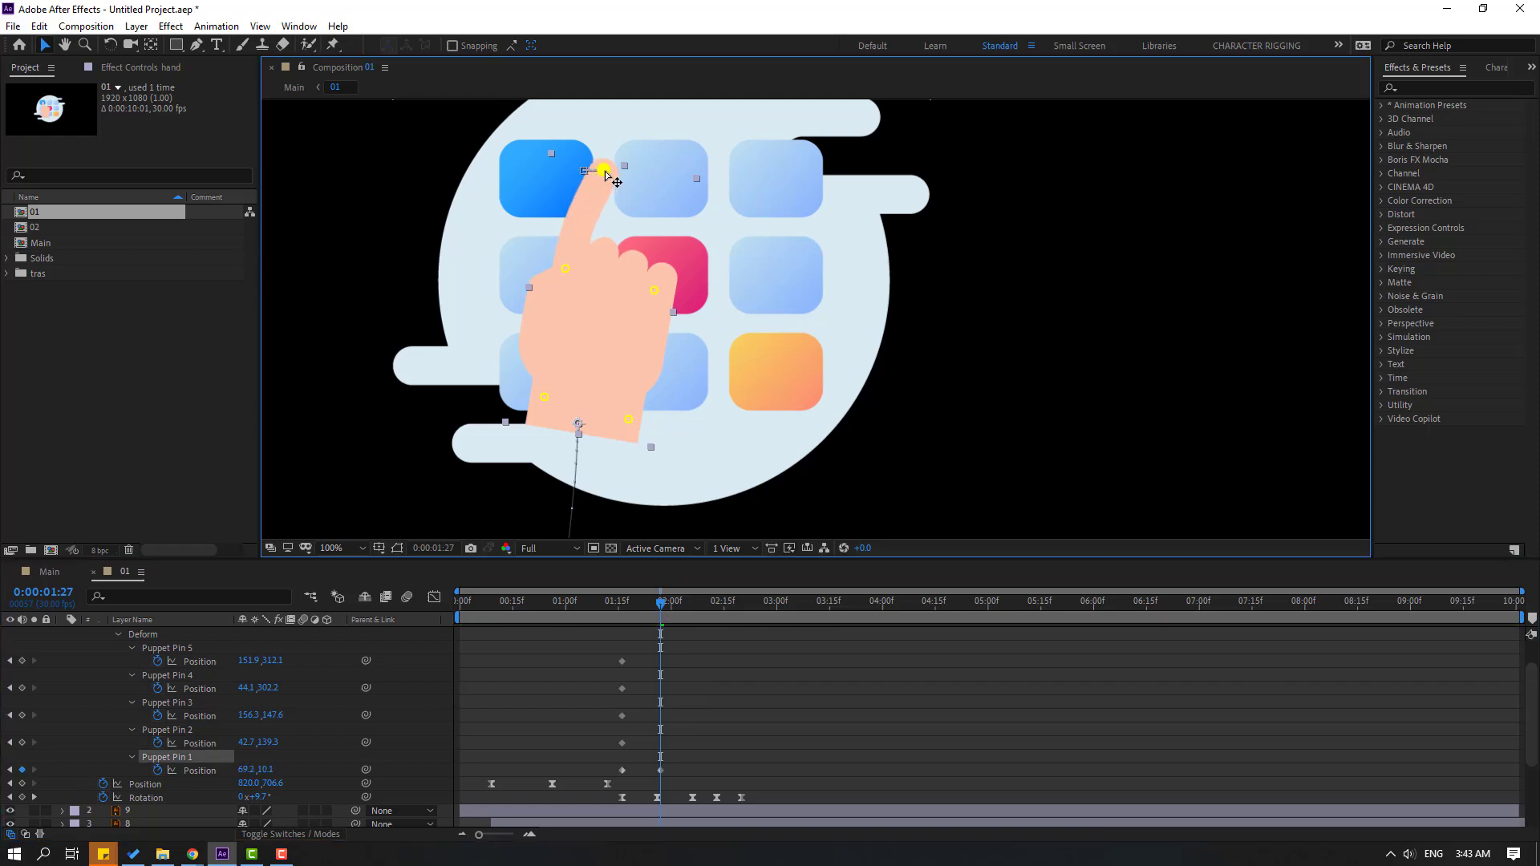
drag(660, 601, 694, 613)
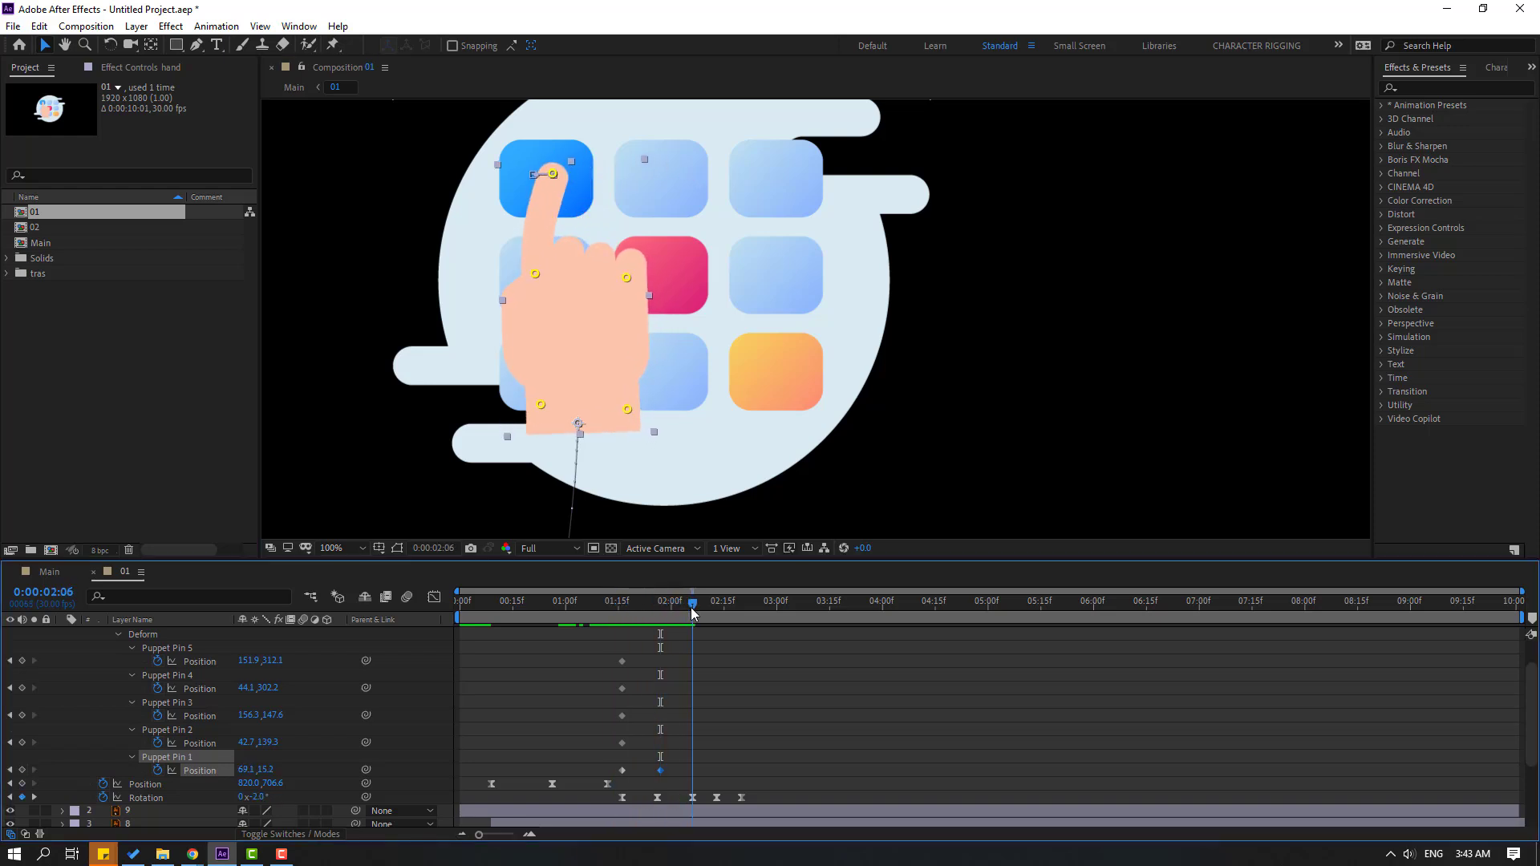
drag(552, 181, 538, 178)
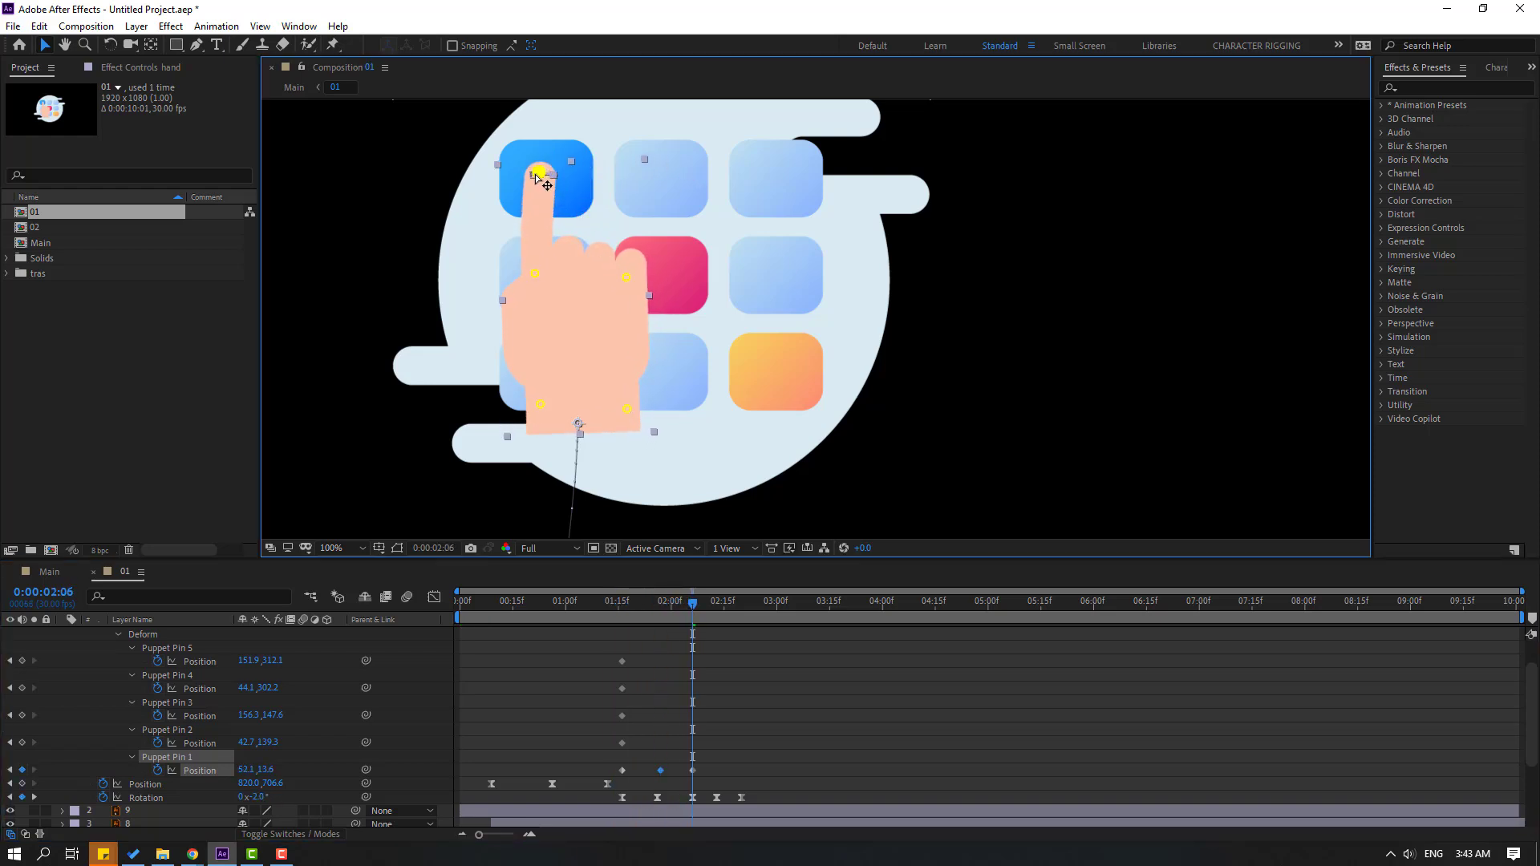
drag(625, 598, 715, 618)
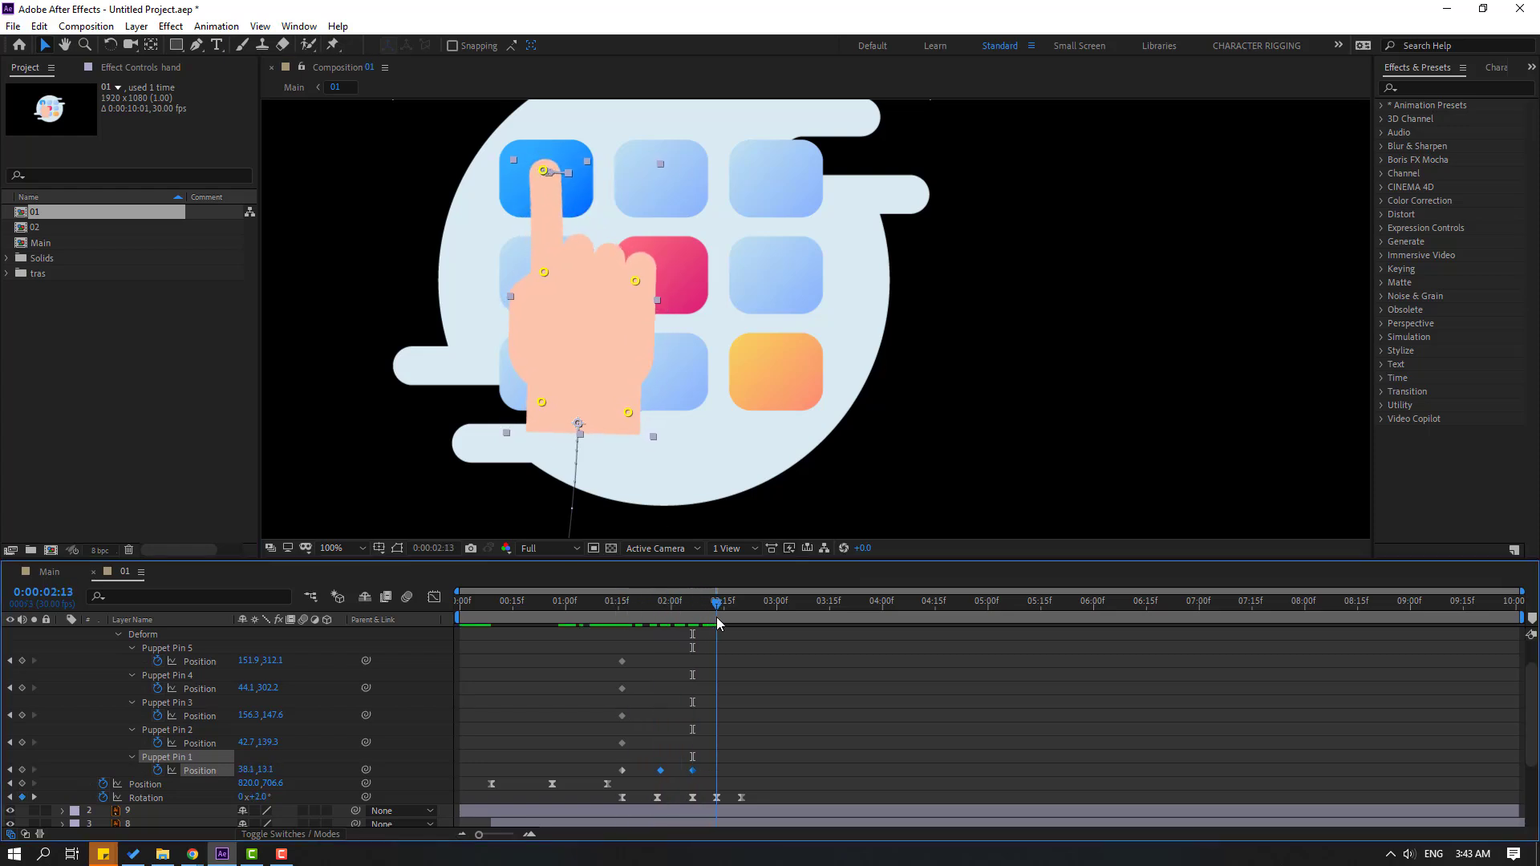
drag(544, 171, 556, 174)
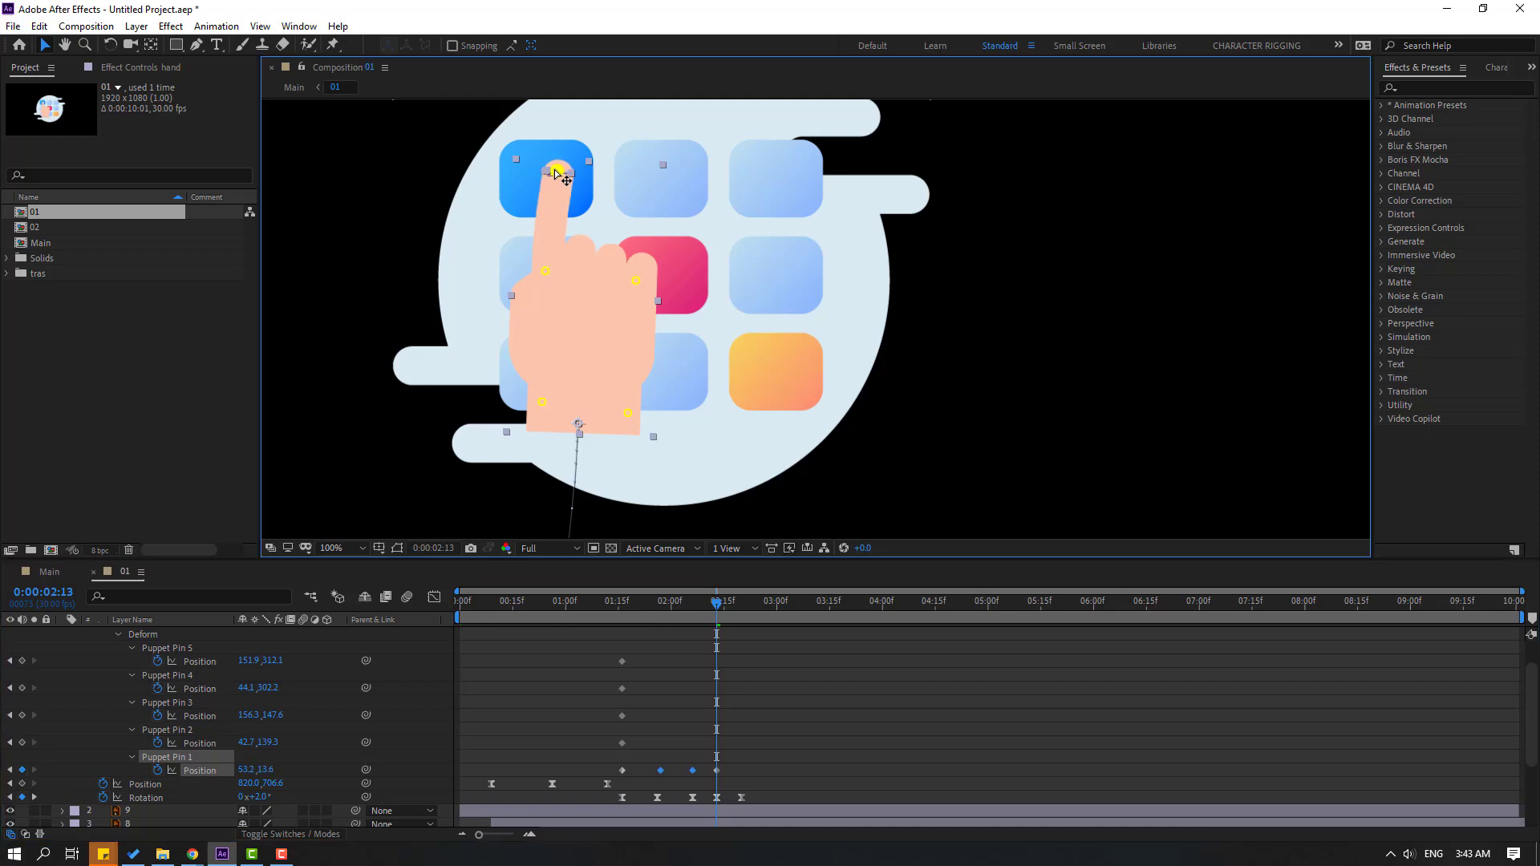
drag(681, 600, 743, 606)
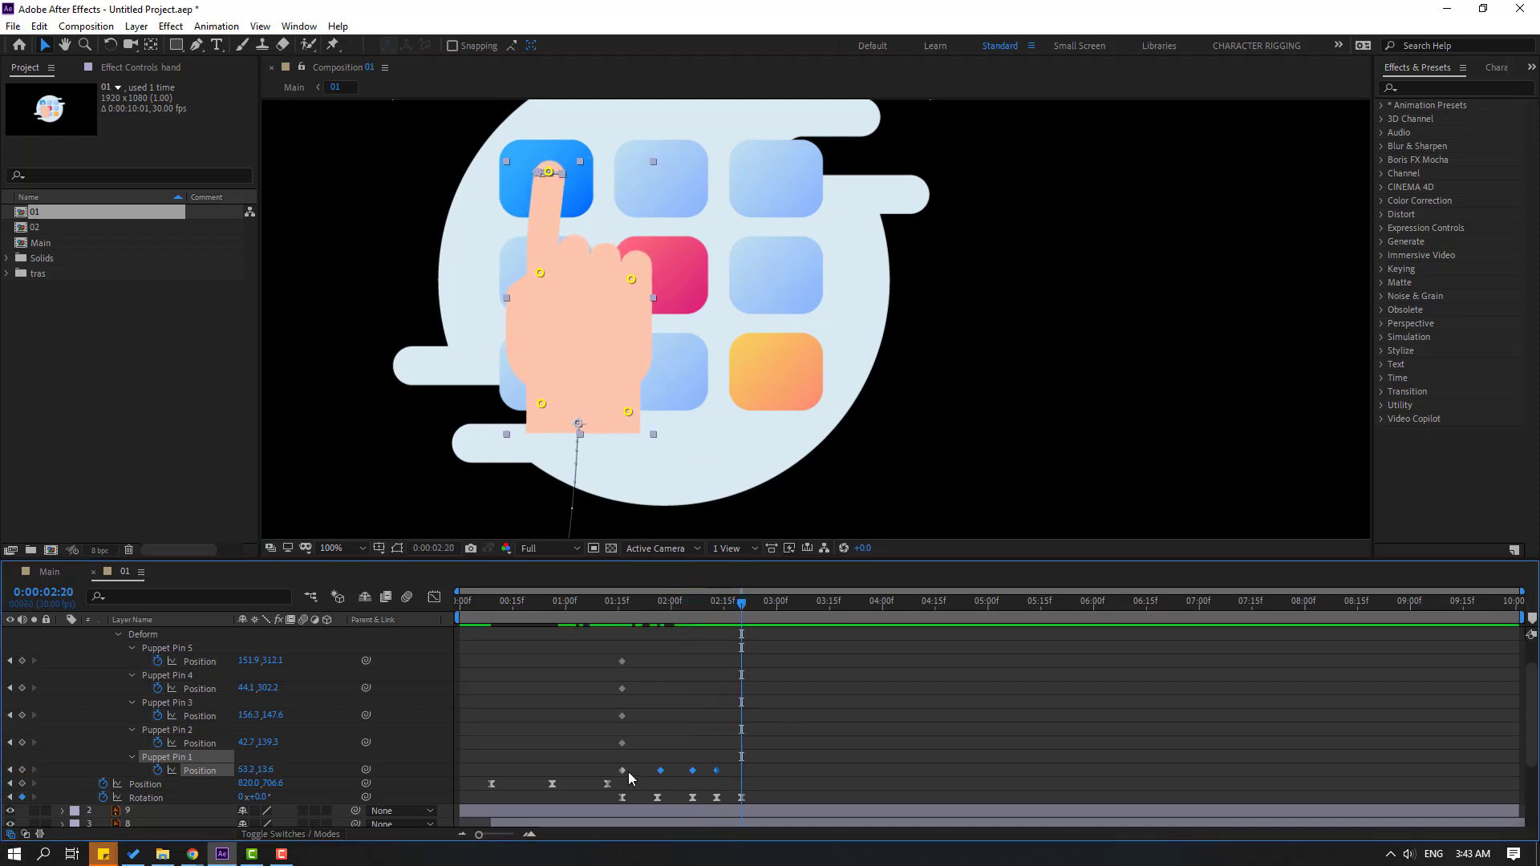
key(ctrl+v)
Step: Apply Easy Ease to all Puppet Pin 1 keyframes and preview the finger tap
drag(760, 772, 624, 771)
right_click(624, 771)
mouse_move(722, 758)
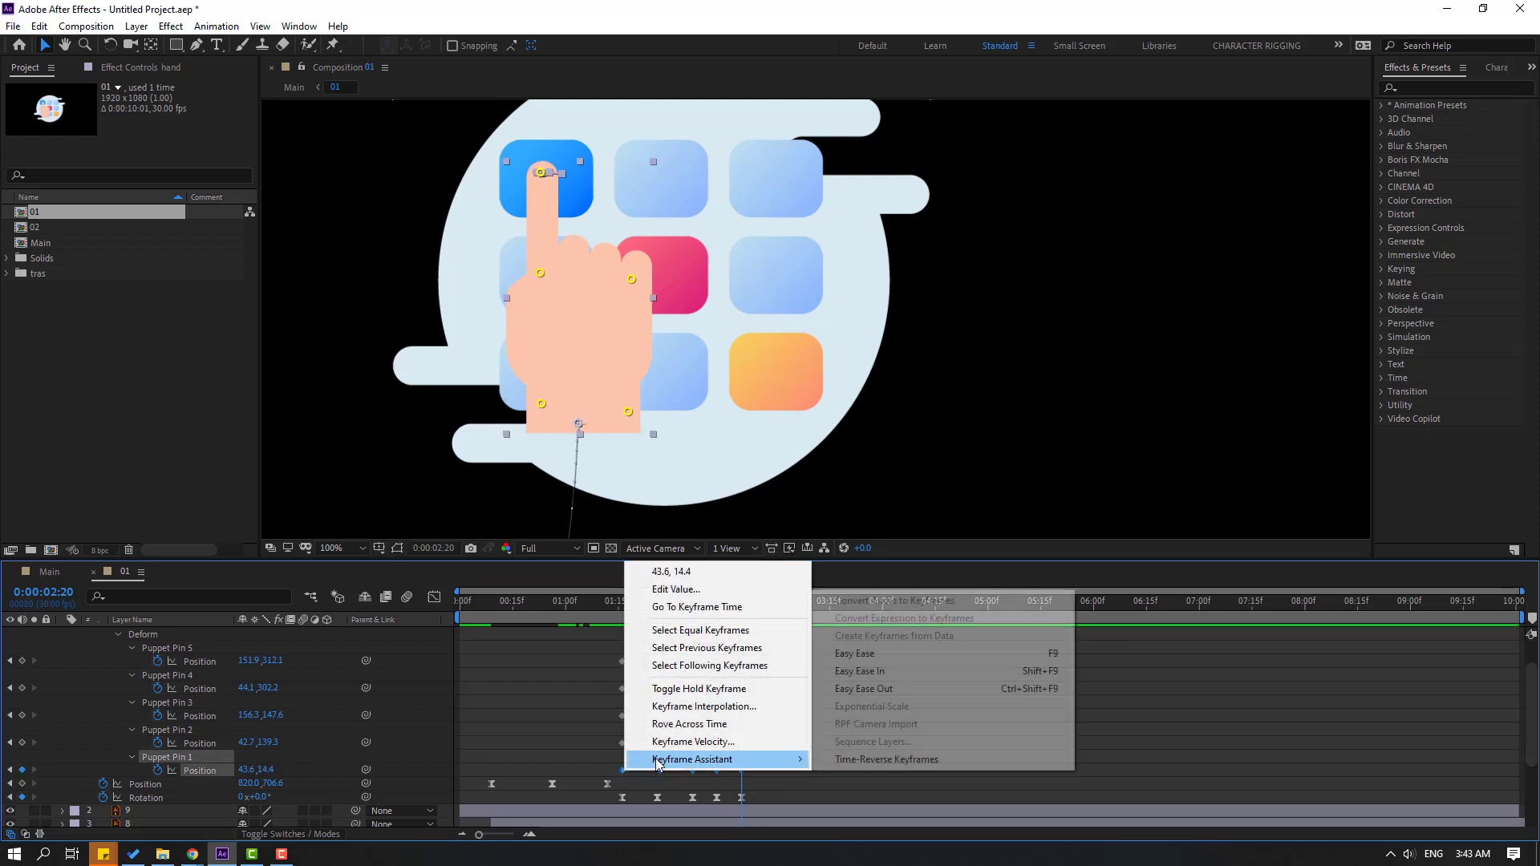
click(861, 655)
scroll(859, 417, down, 2)
key(space)
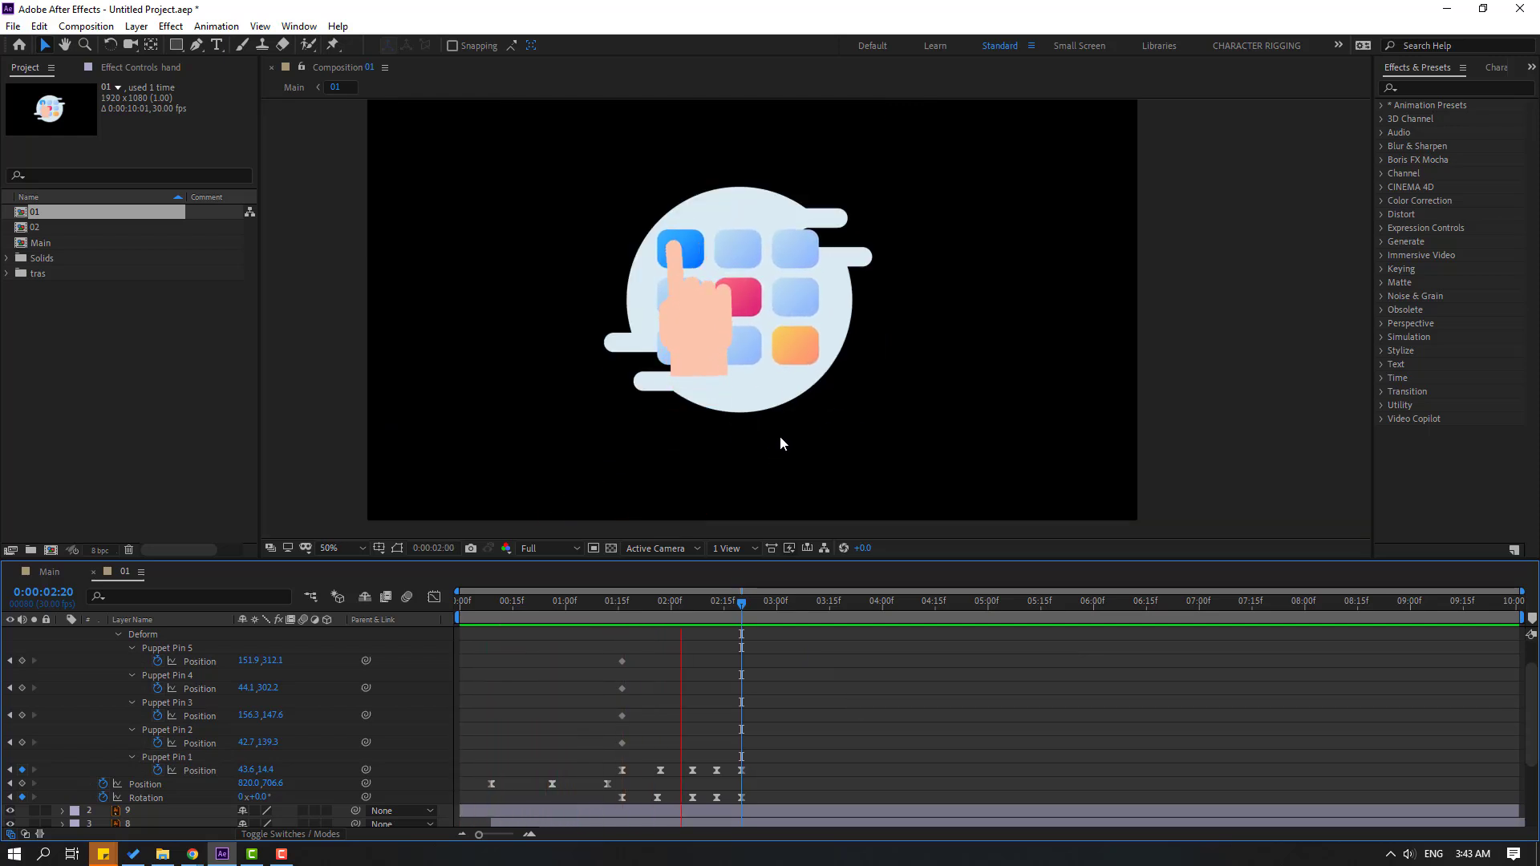
key(space)
scroll(152, 722, down, 3)
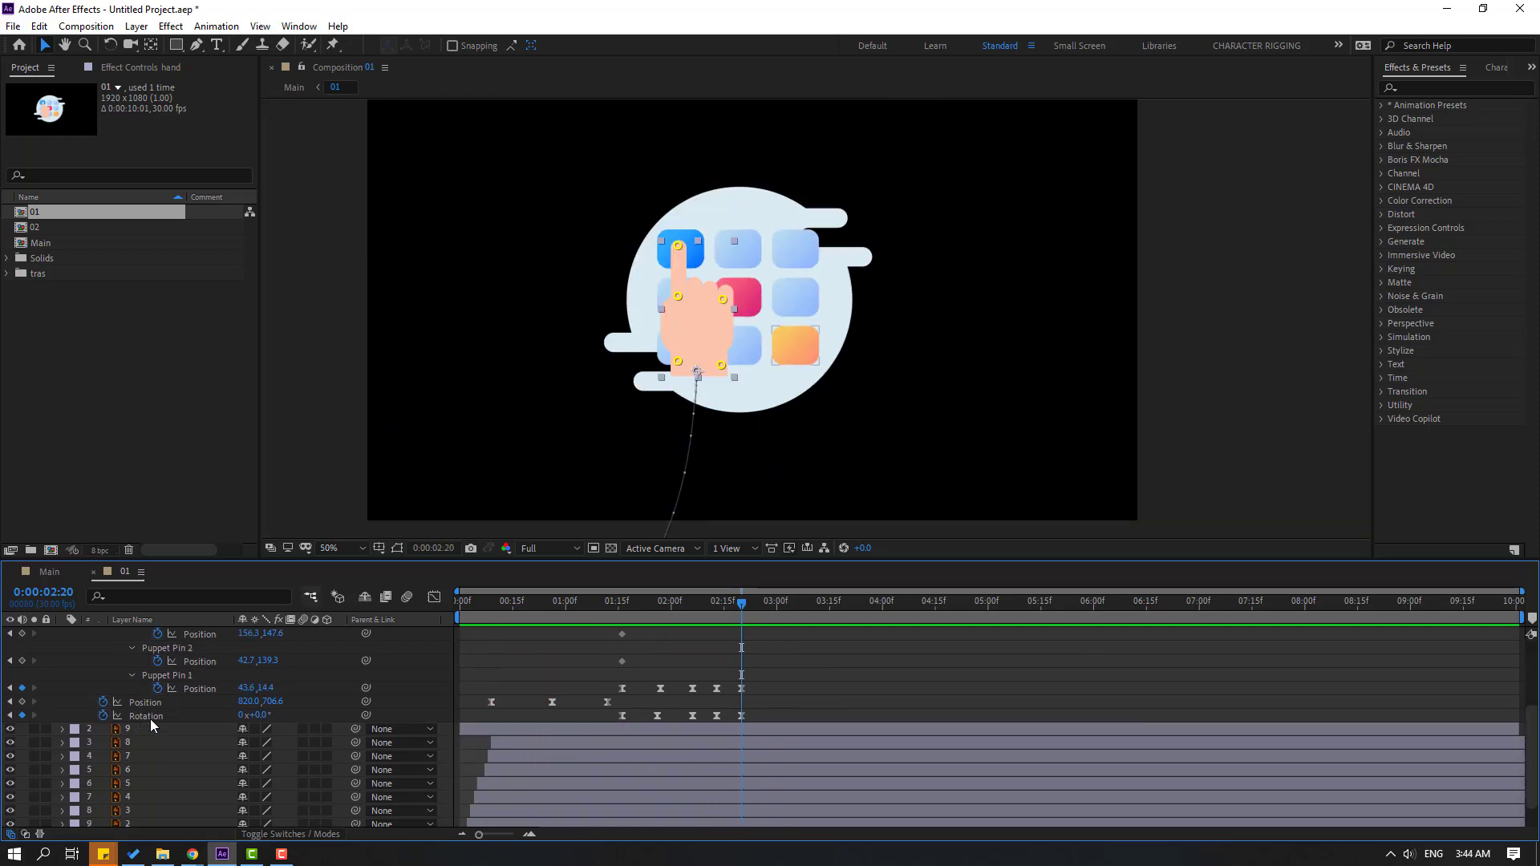
scroll(147, 762, down, 2)
double_click(146, 809)
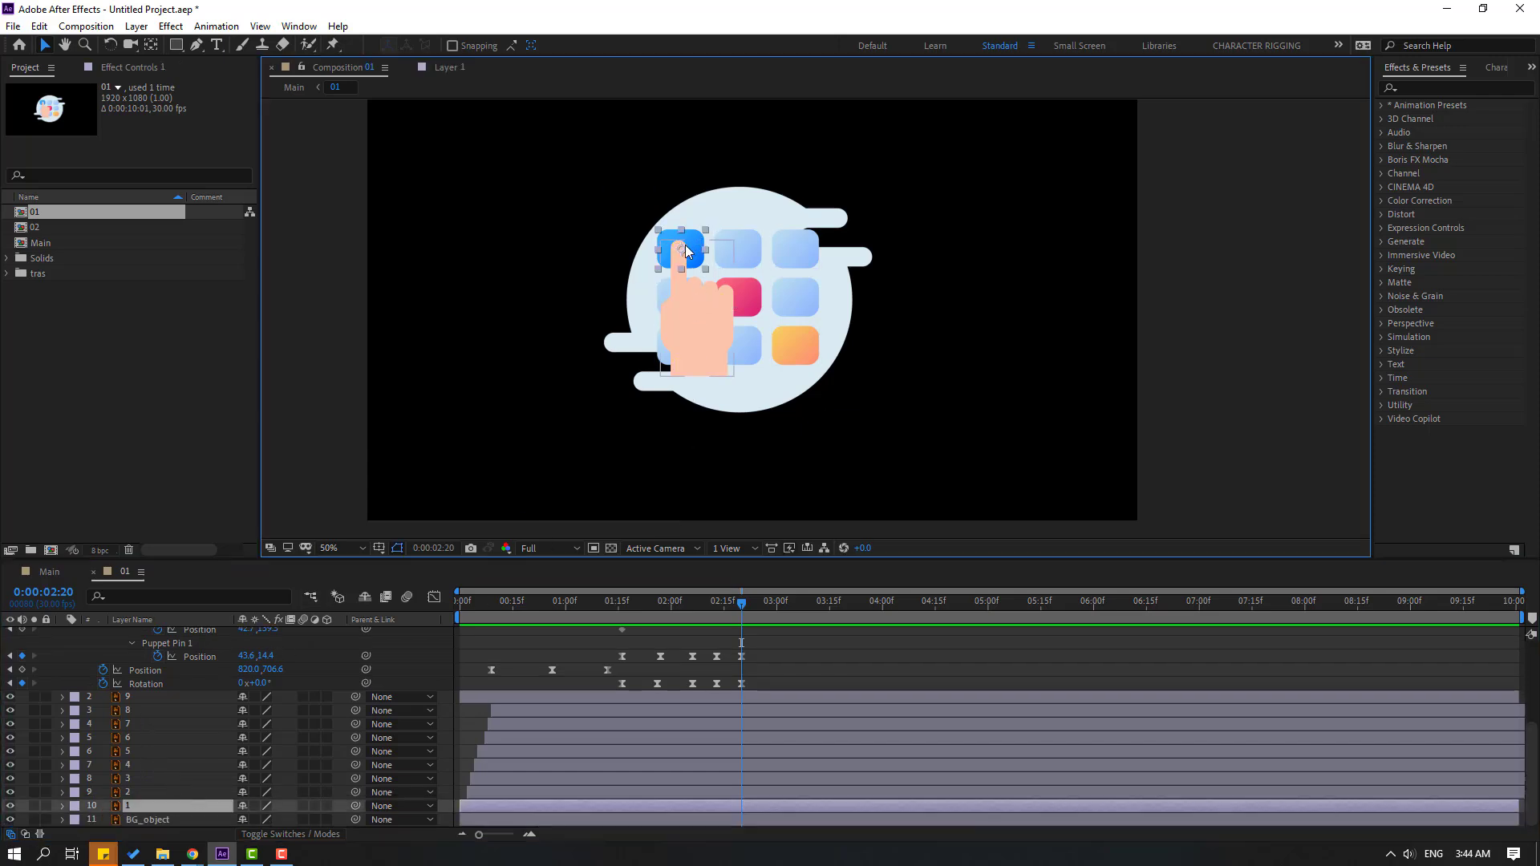
Step: Show icon layer 1's Scale and set a 100% keyframe at 0:00:02:02
scroll(686, 251, up, 5)
scroll(686, 250, down, 3)
drag(594, 606, 680, 603)
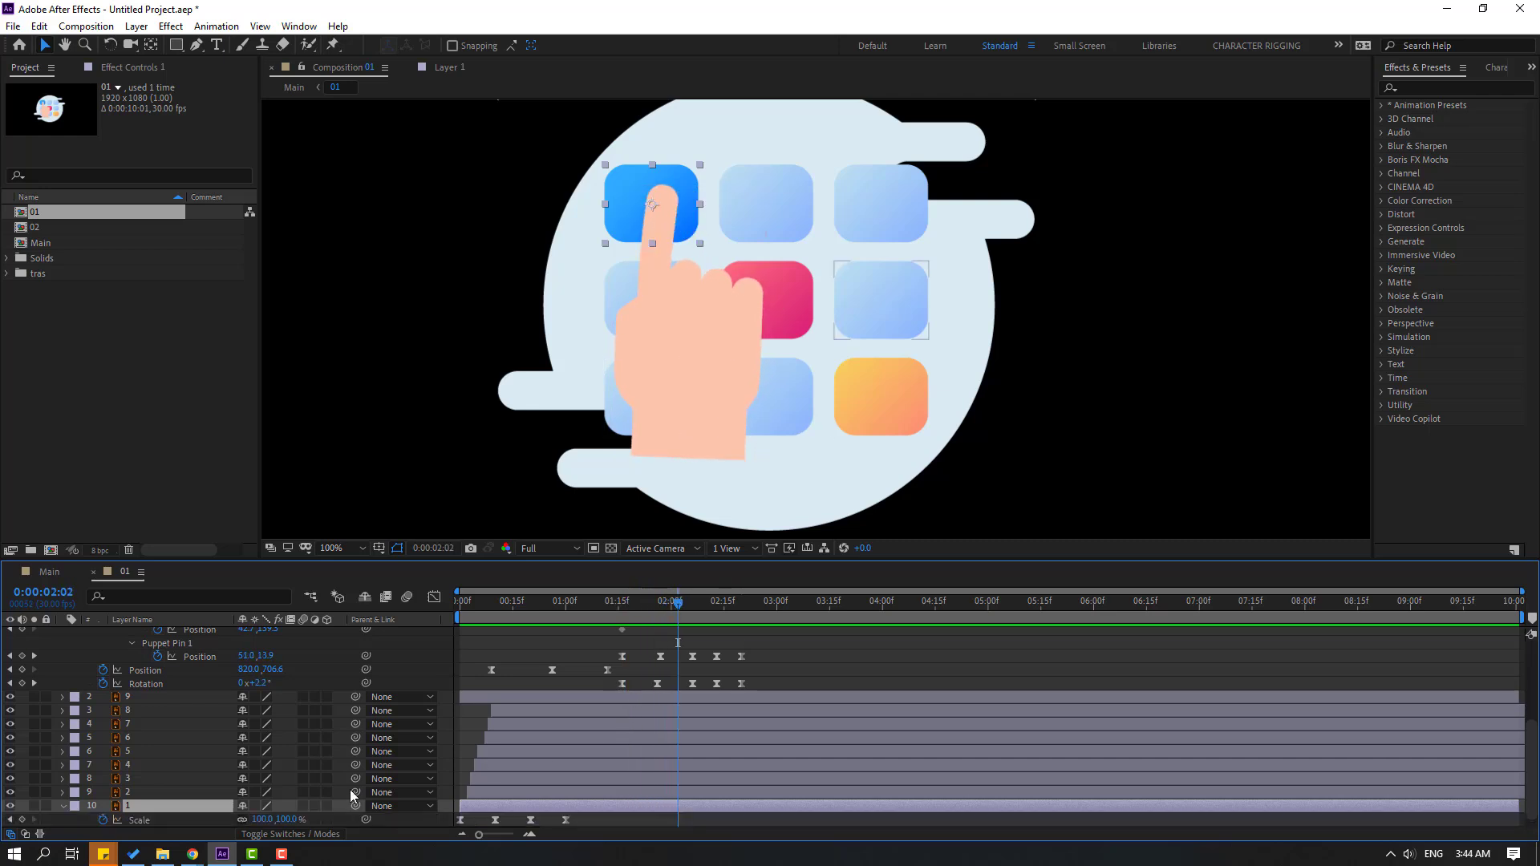
click(211, 805)
key(s)
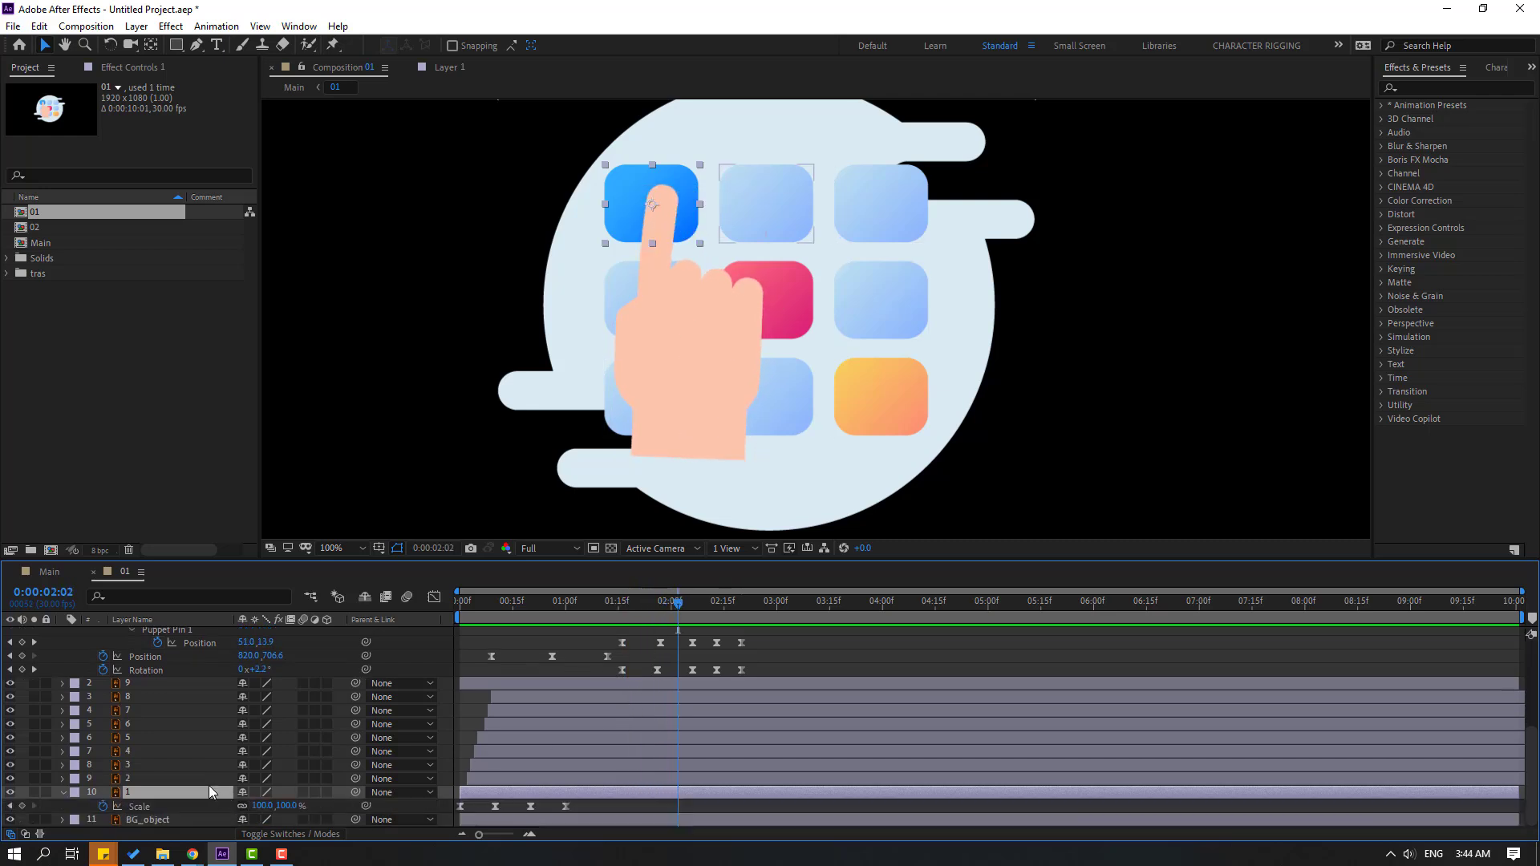
click(22, 807)
Step: Add Scale keyframes of 95%, 90% and 100% through 2:19, then preview the icon press
drag(681, 602, 705, 603)
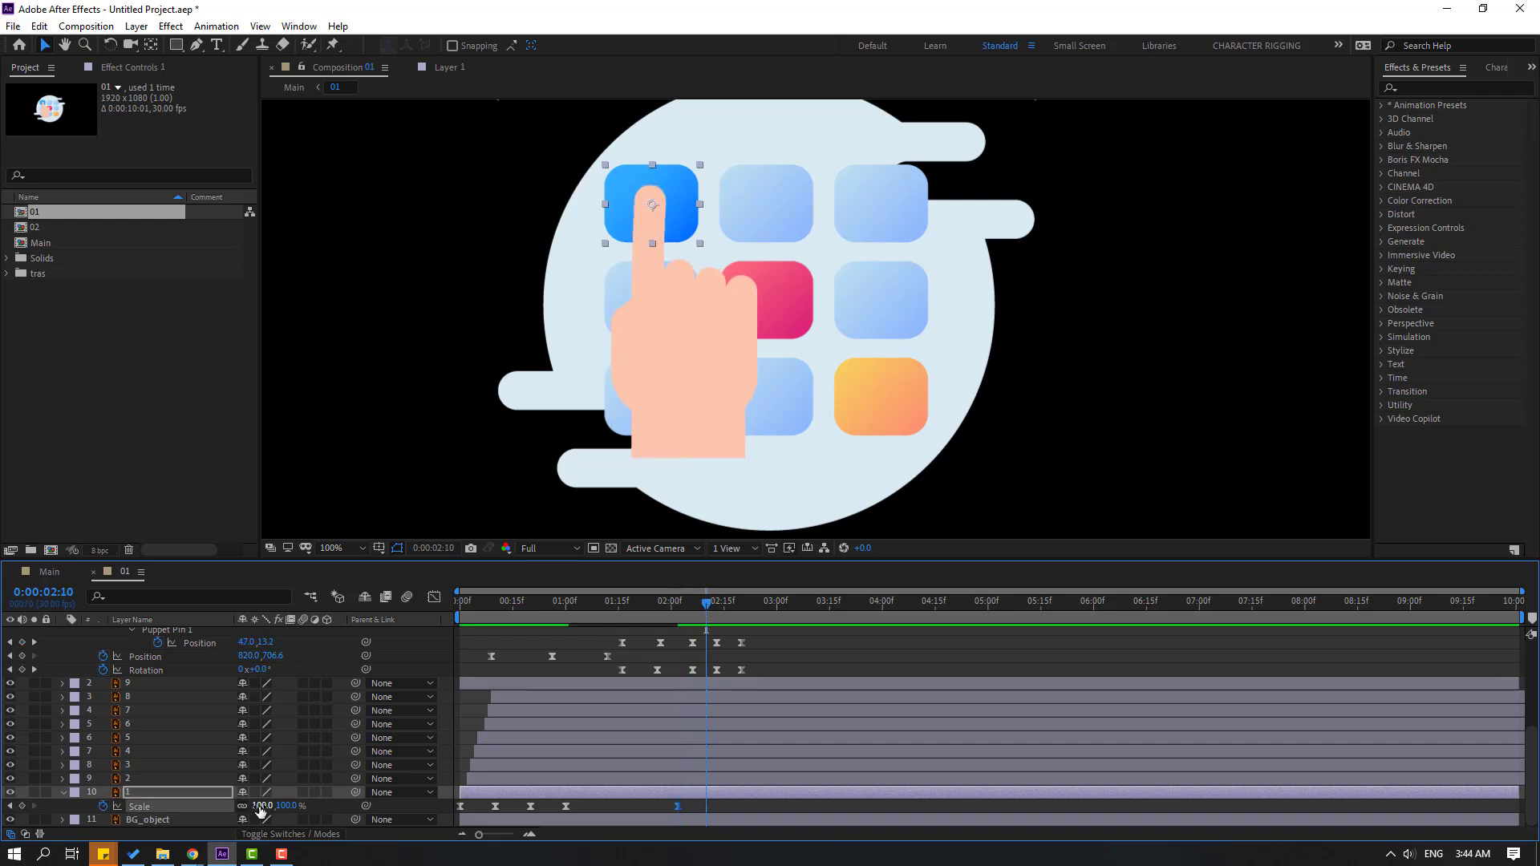
text(95)
key(Return)
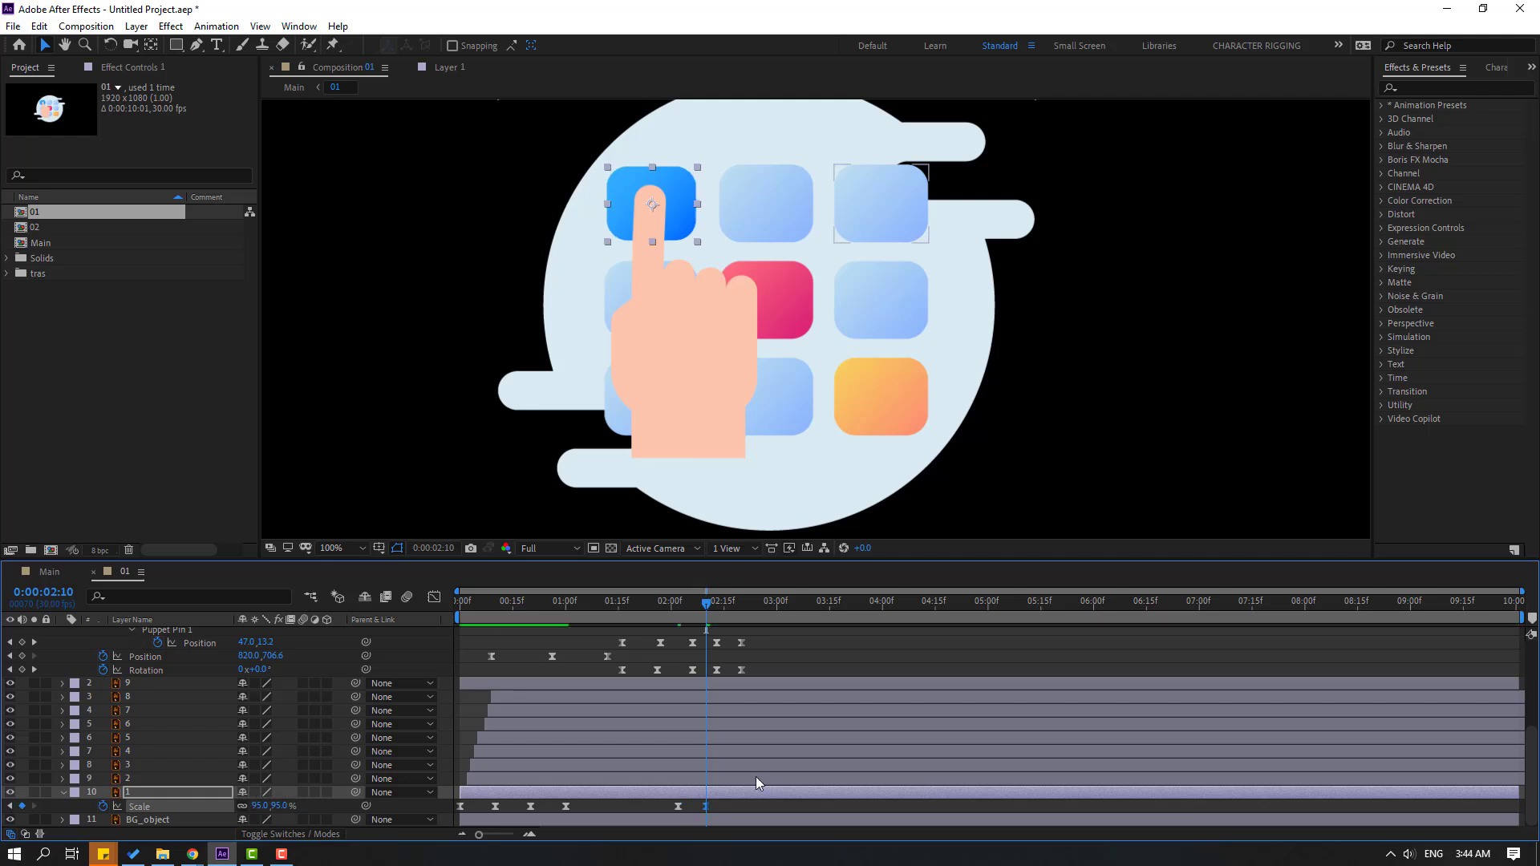
text(90)
key(Return)
drag(707, 602, 739, 607)
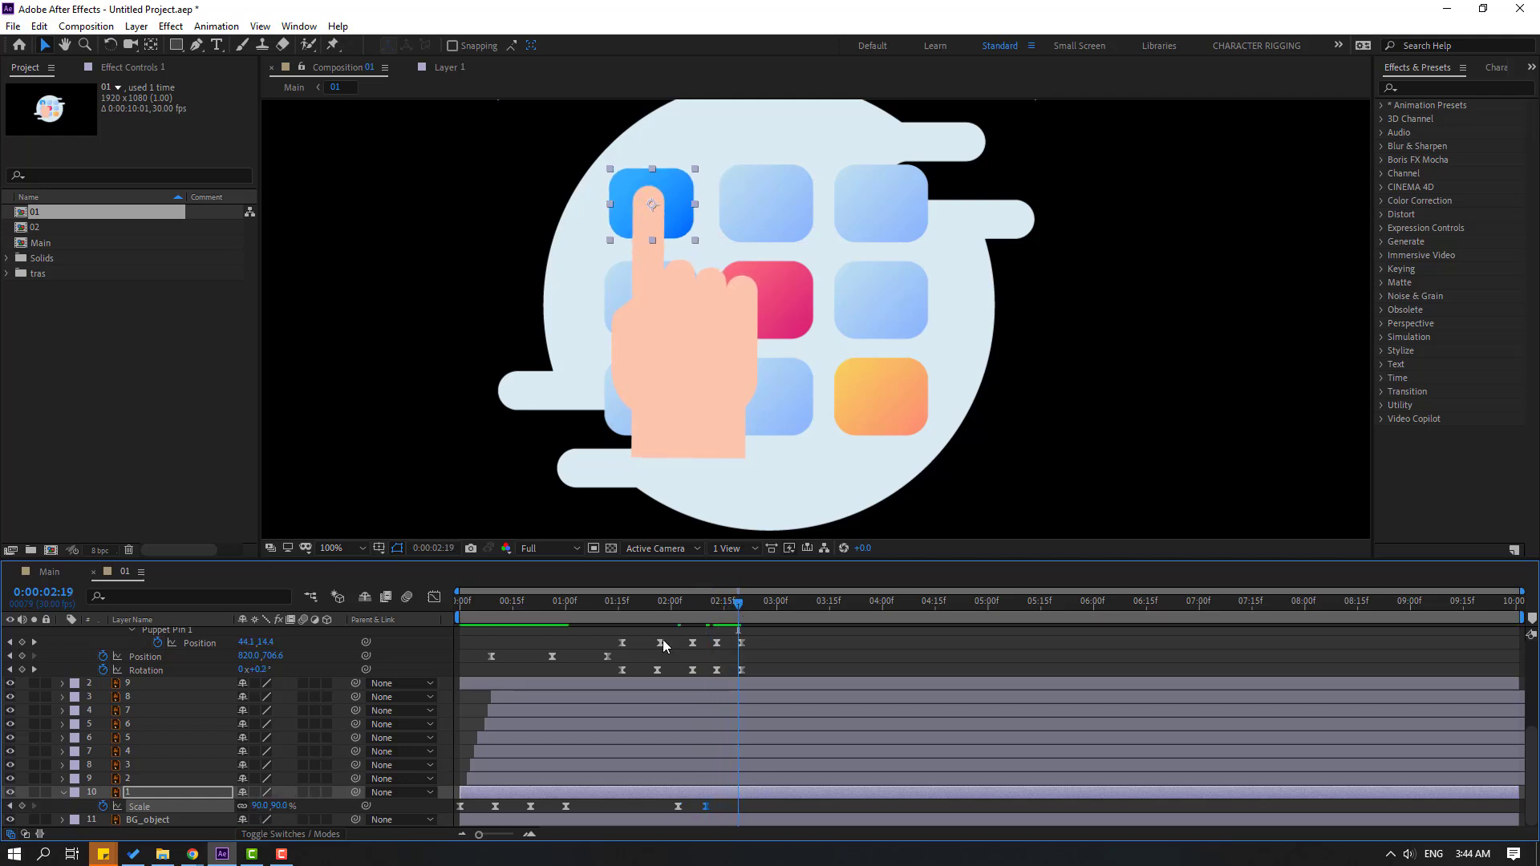
text(100)
key(Return)
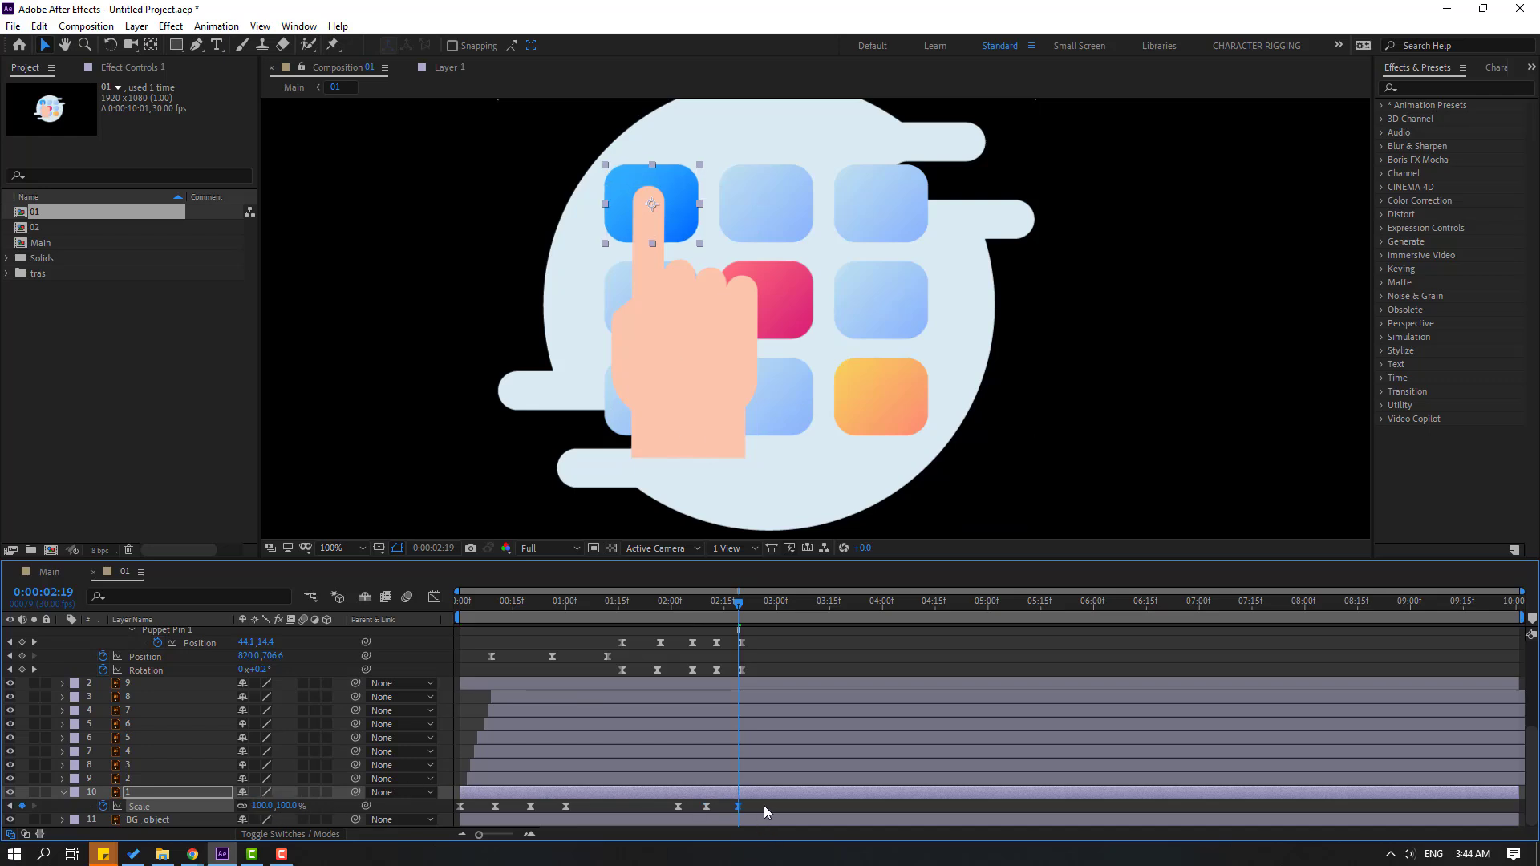
key(space)
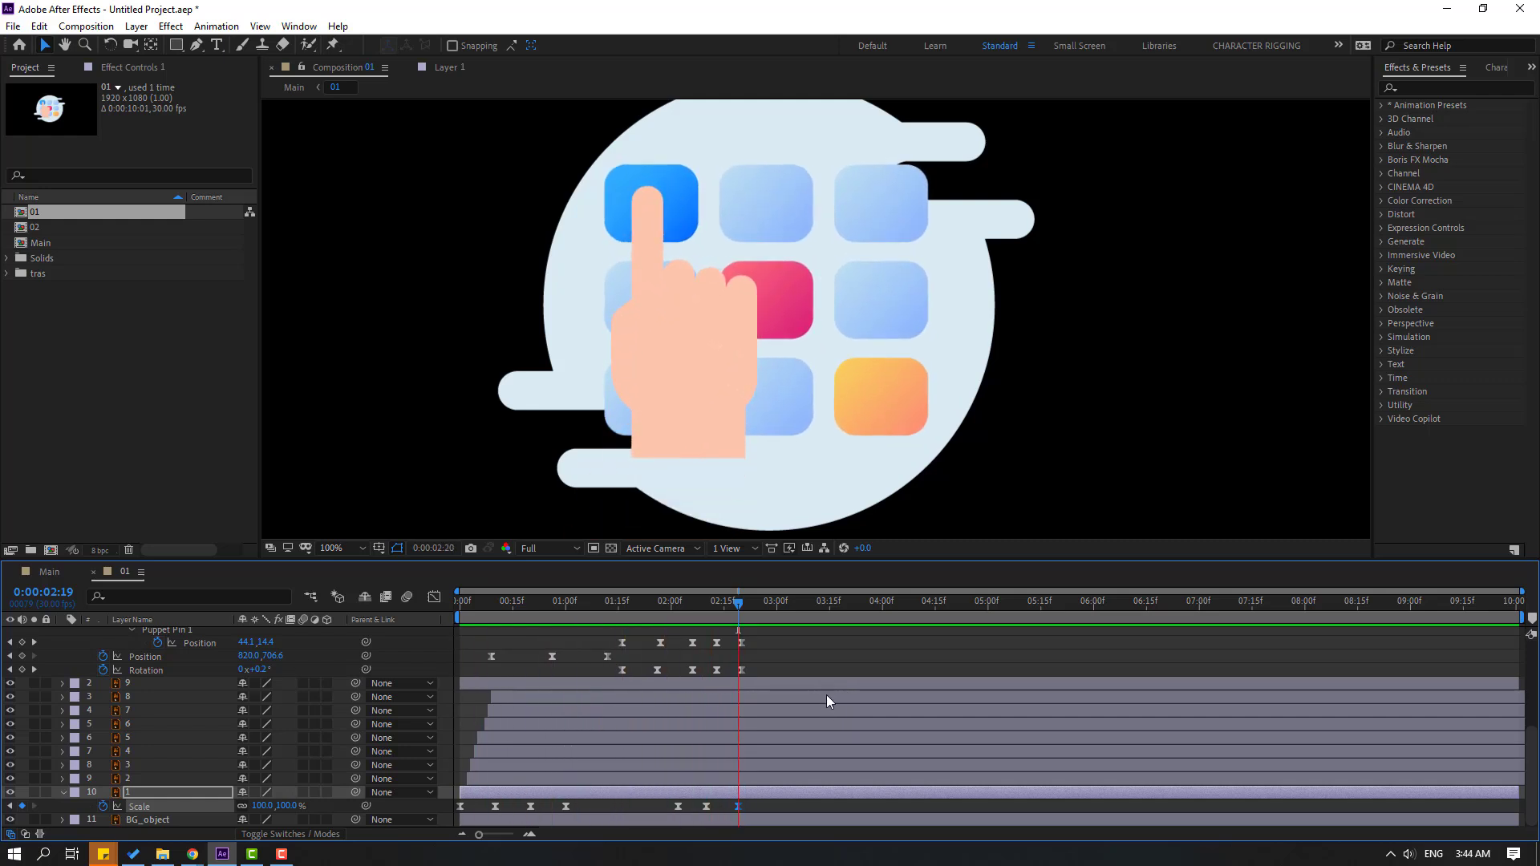
scroll(487, 359, down, 4)
scroll(486, 367, up, 2)
key(space)
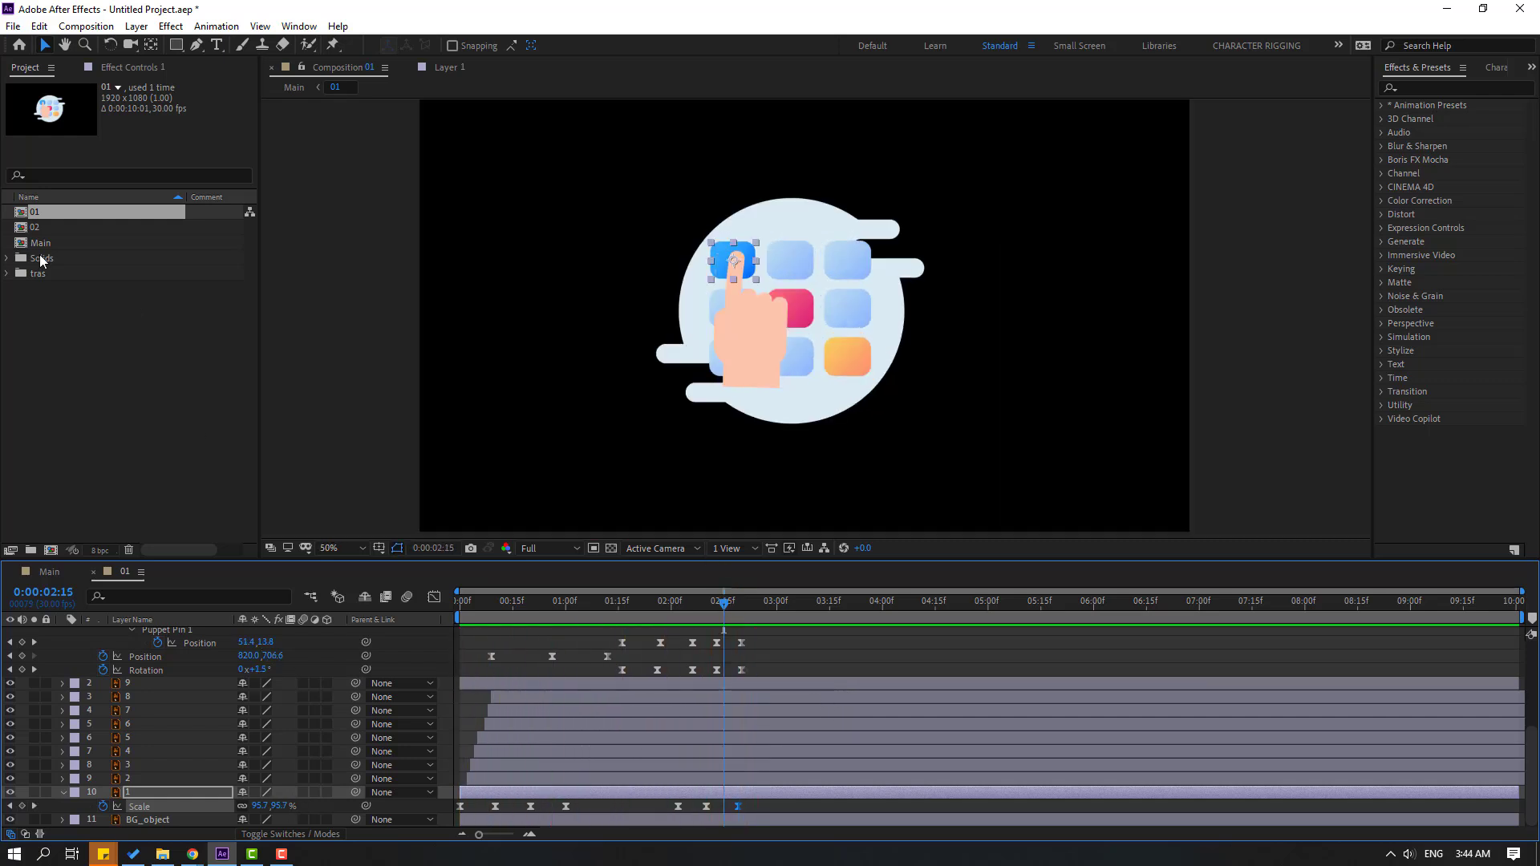
Step: Open composition 02 and hide the eight layers above the card
click(33, 335)
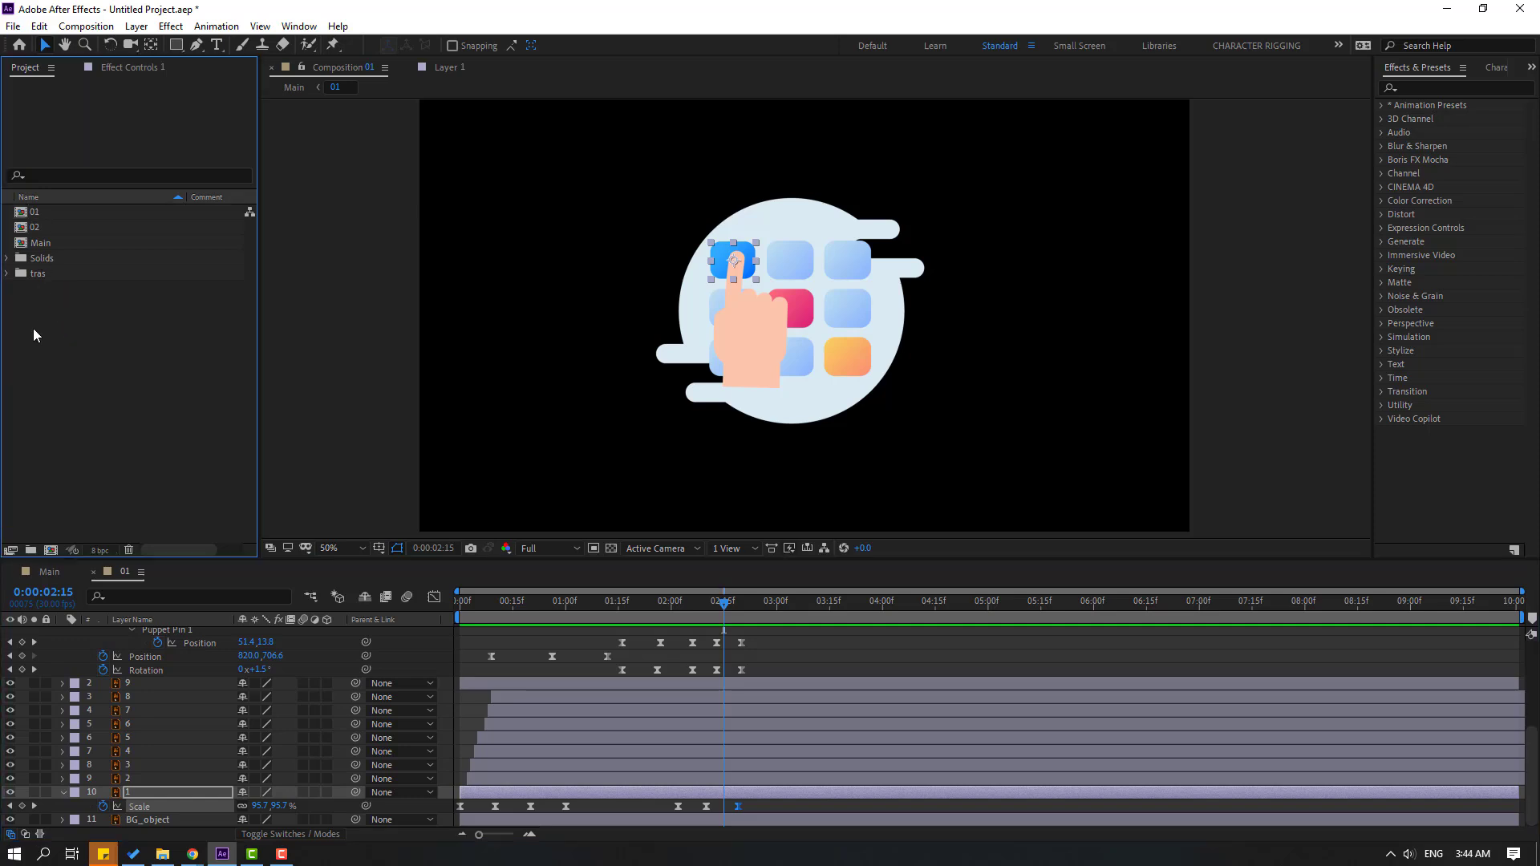
double_click(32, 229)
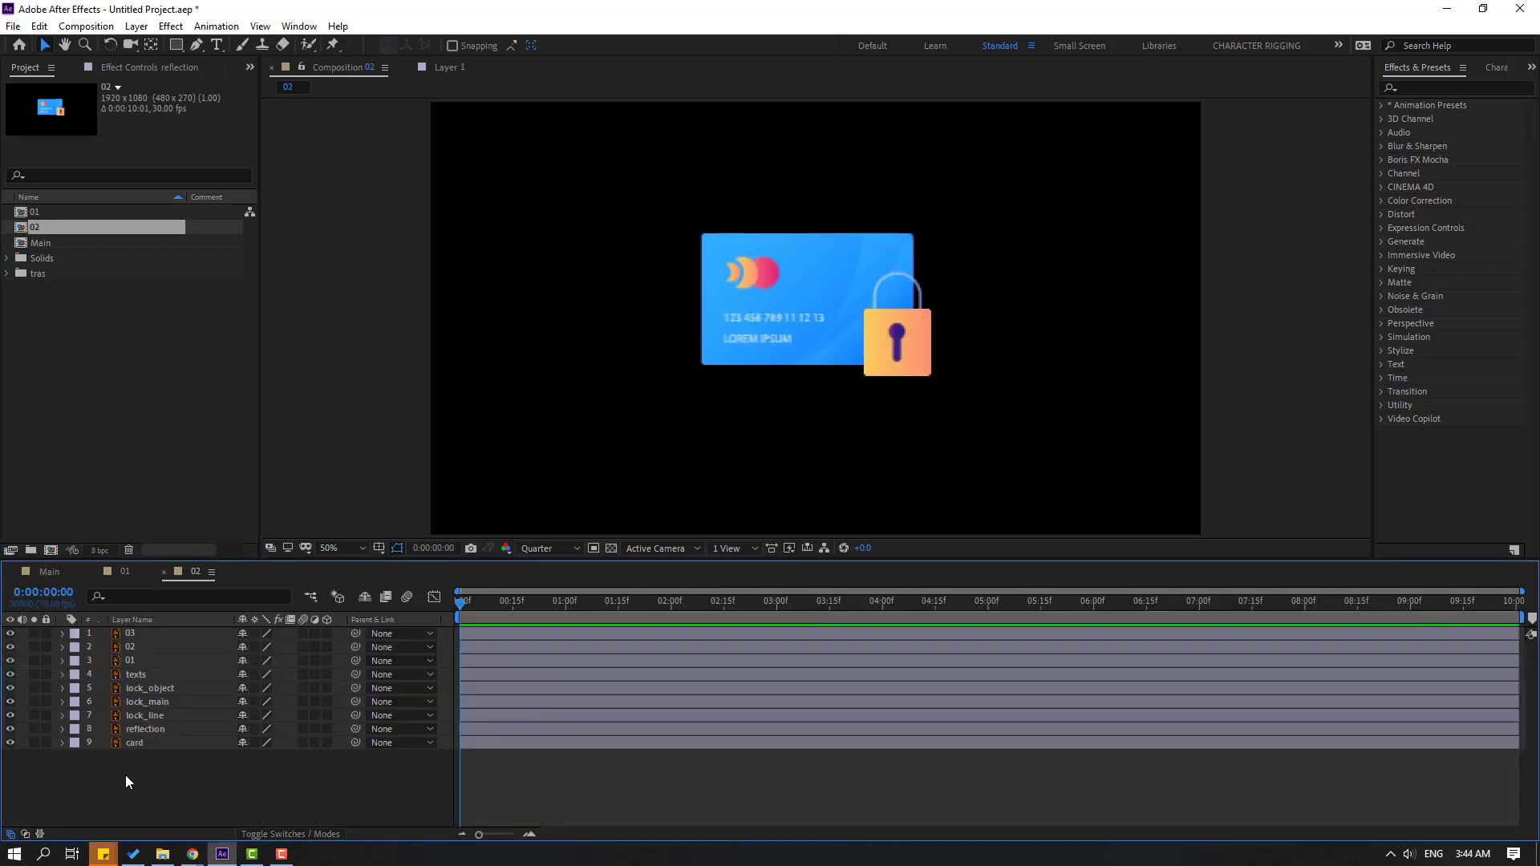
drag(128, 777, 144, 629)
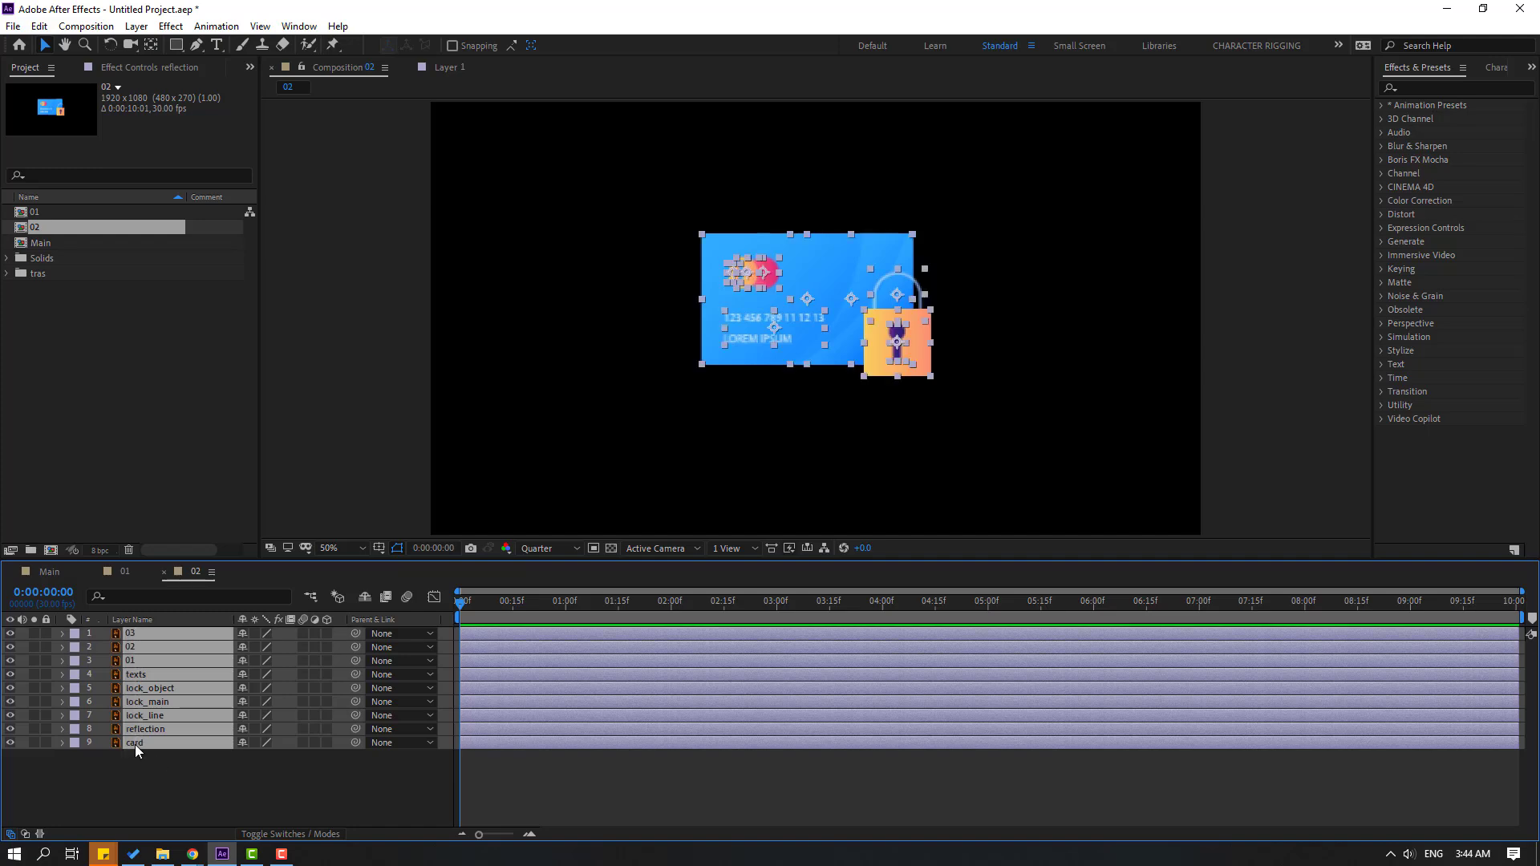
ctrl+click(135, 744)
click(9, 634)
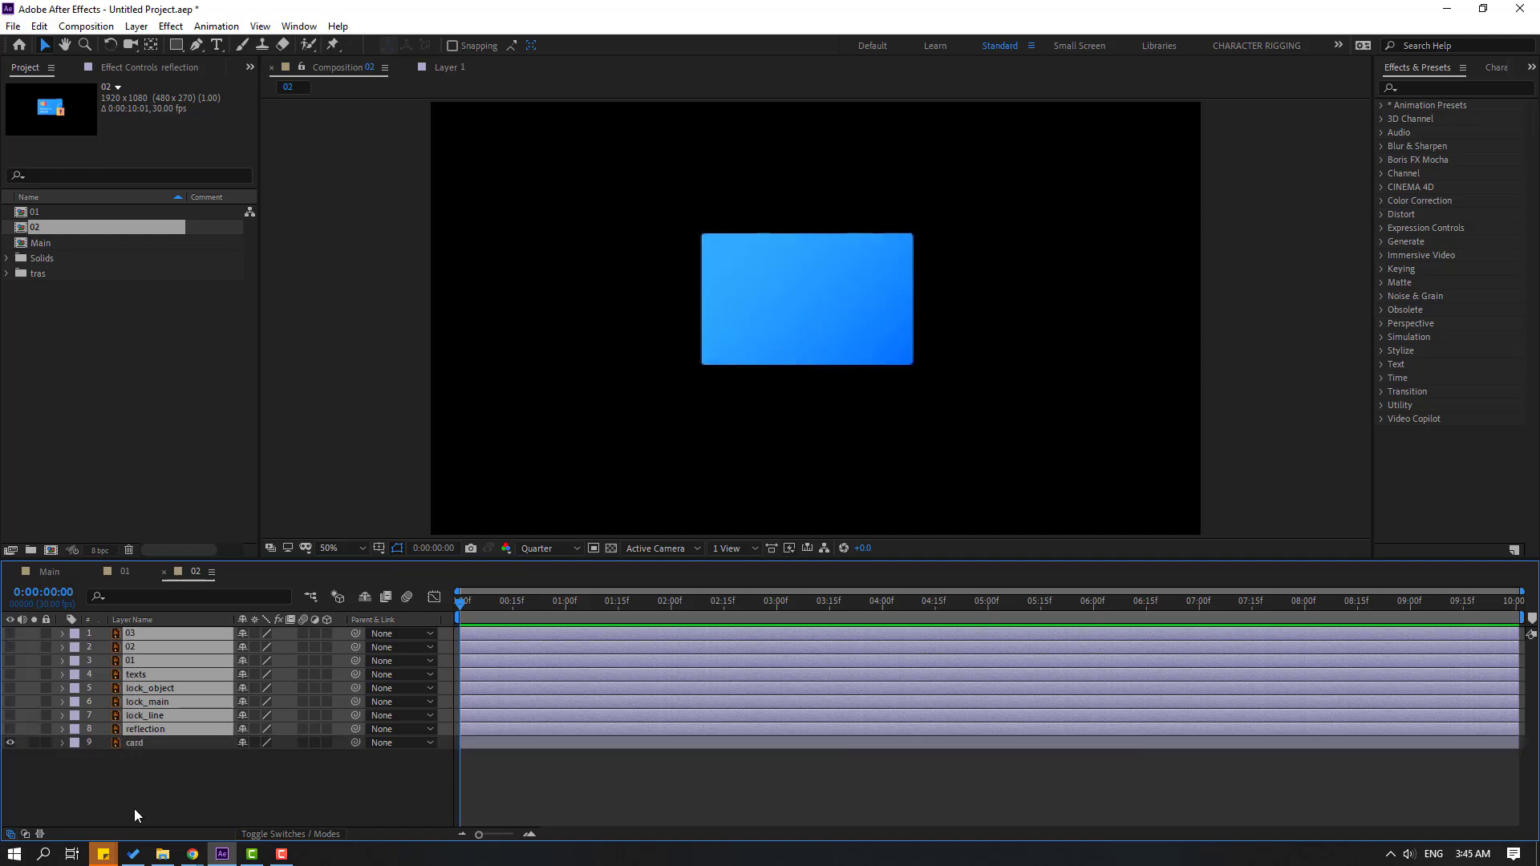
click(133, 808)
Step: Keyframe the card's Position, starting at Y -229.8 above the frame at 0:00
click(127, 744)
key(p)
click(102, 757)
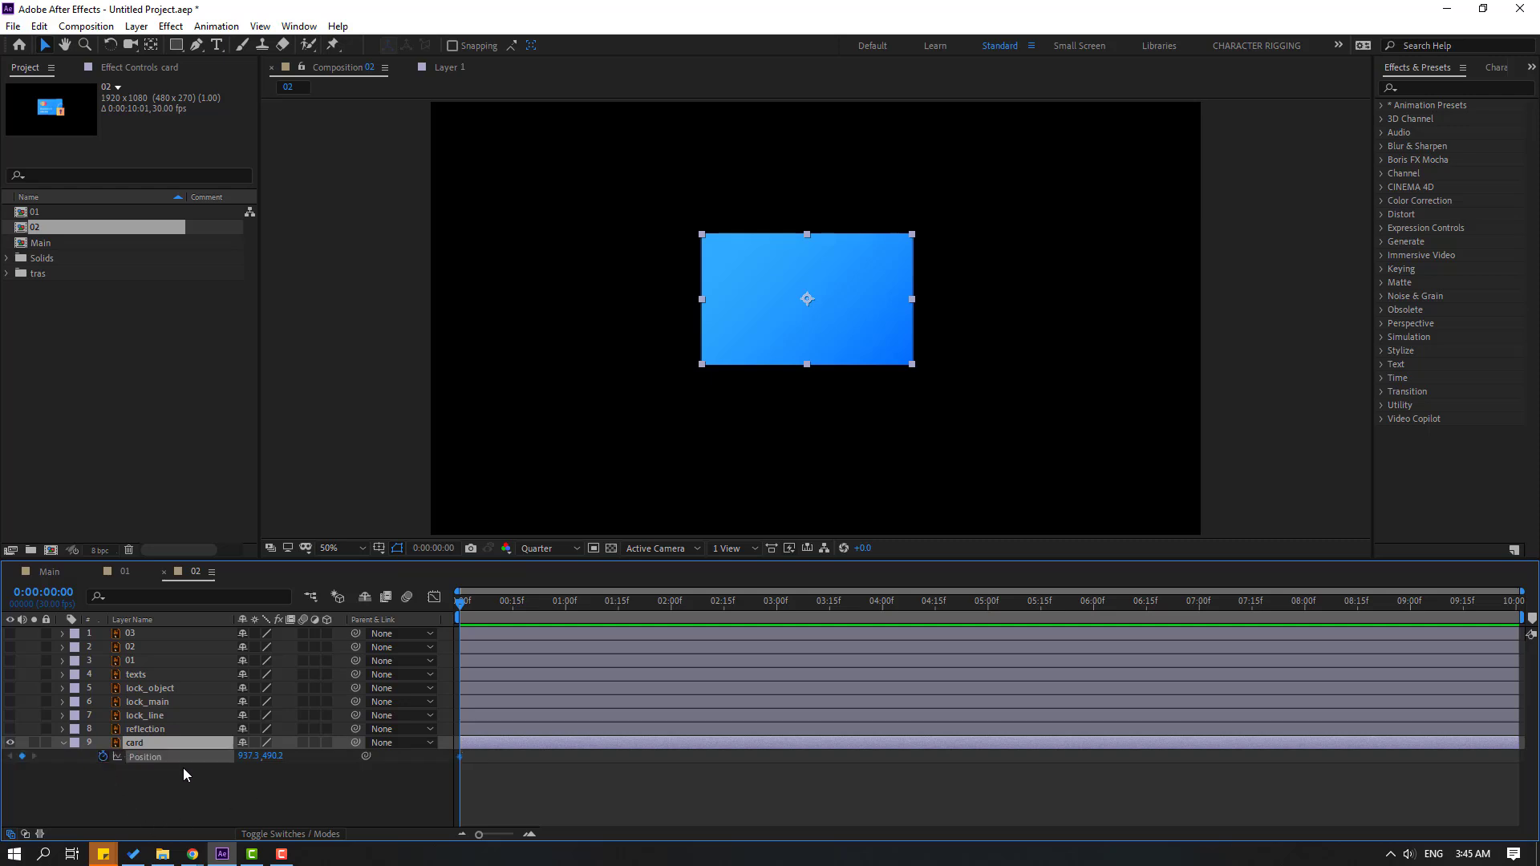
drag(272, 756, 226, 752)
drag(514, 762, 461, 767)
right_click(464, 760)
Step: Apply Easy Ease to the card's Position keyframes and preview the slide-in
mouse_move(550, 835)
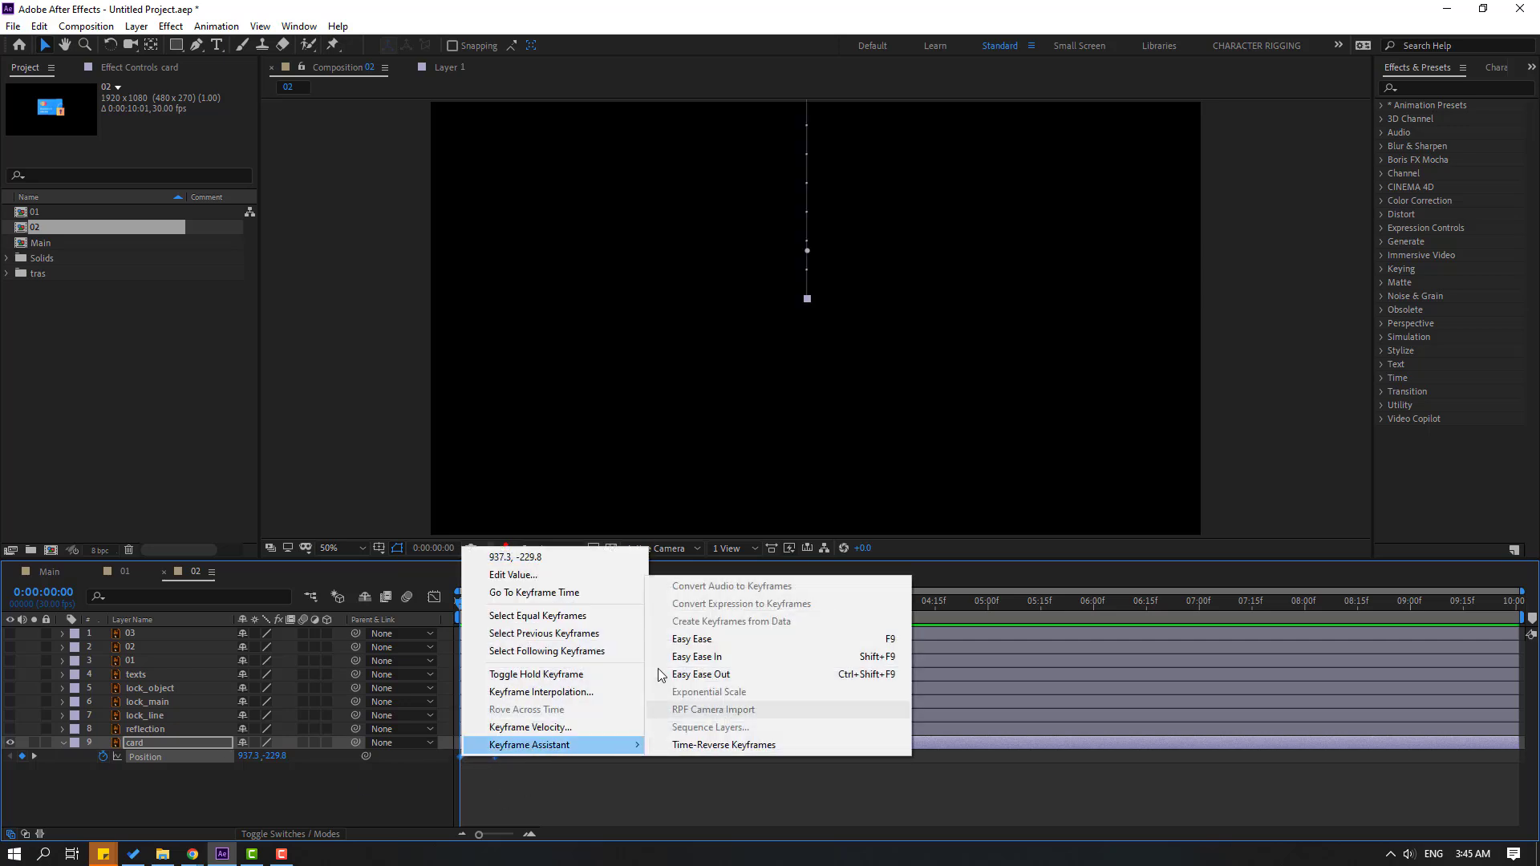
click(721, 639)
click(510, 797)
key(space)
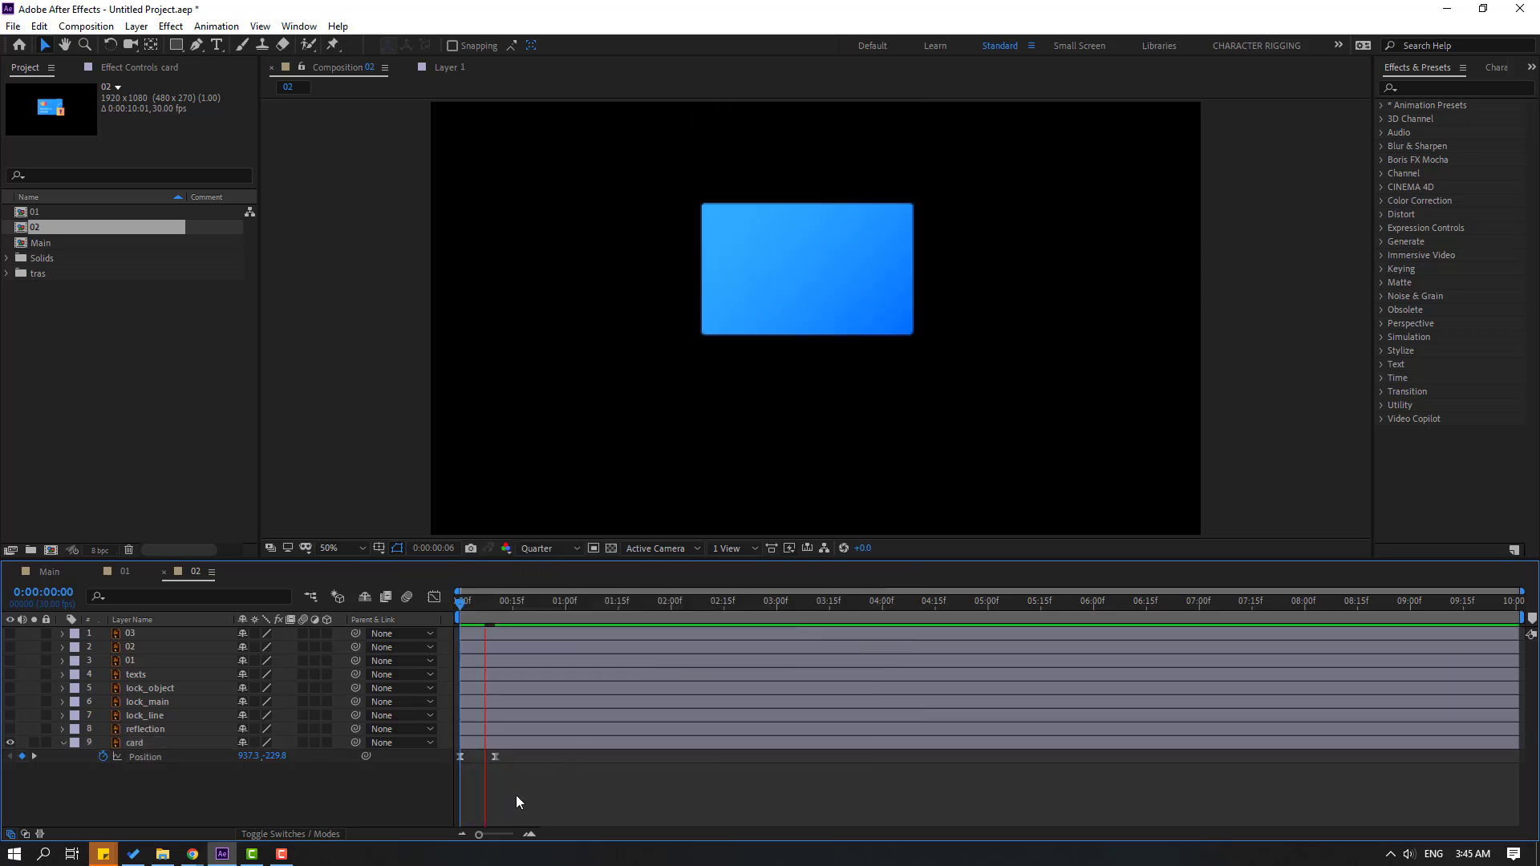
key(space)
Step: In the speed graph, lengthen the incoming ease of the second Position keyframe
click(470, 744)
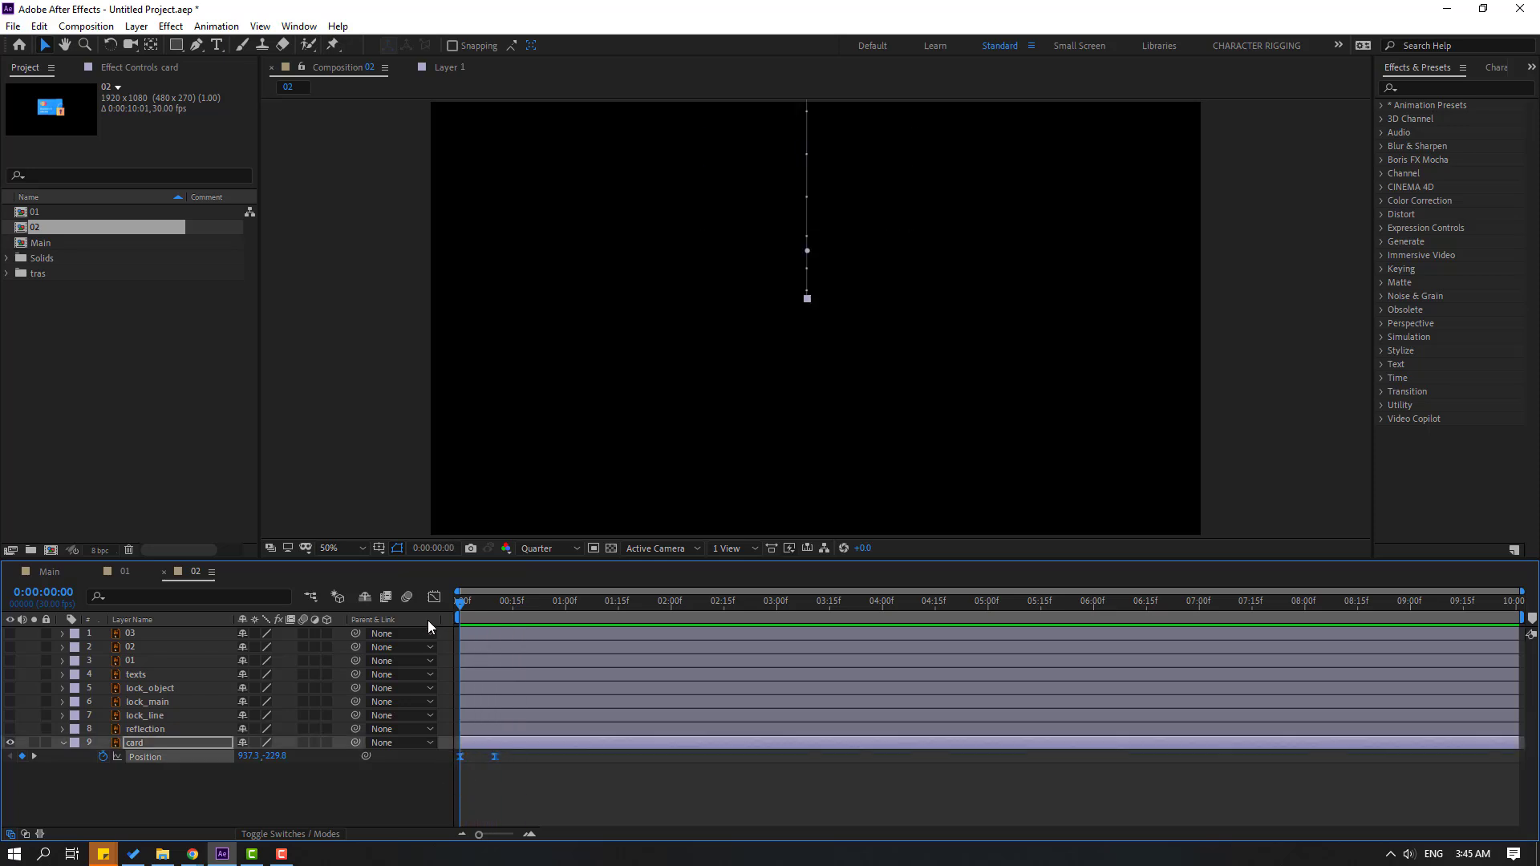
click(434, 598)
key(equal)
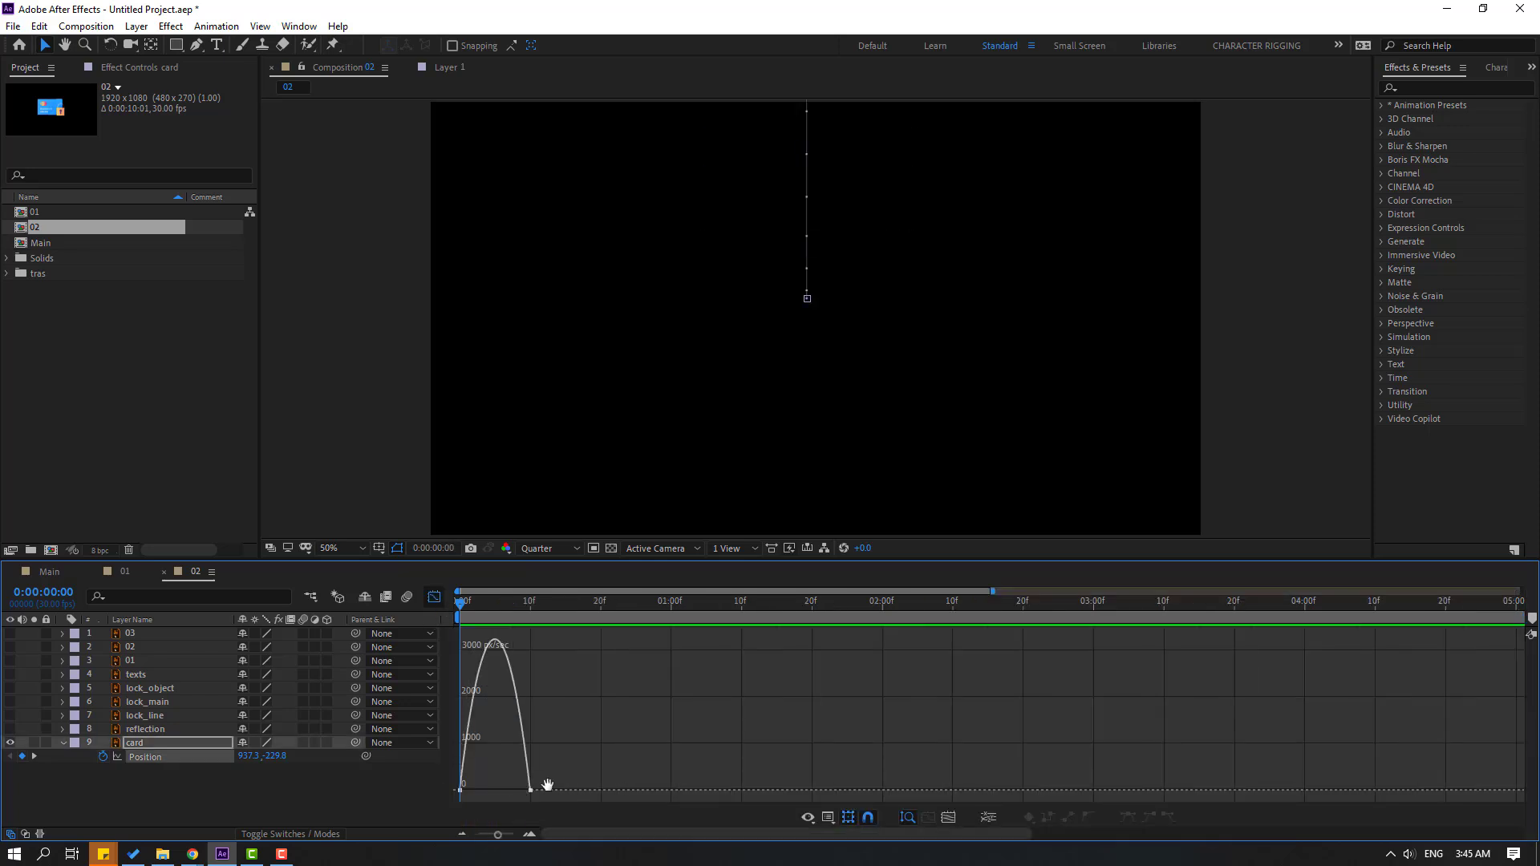
scroll(514, 780, right, 3)
key(minus)
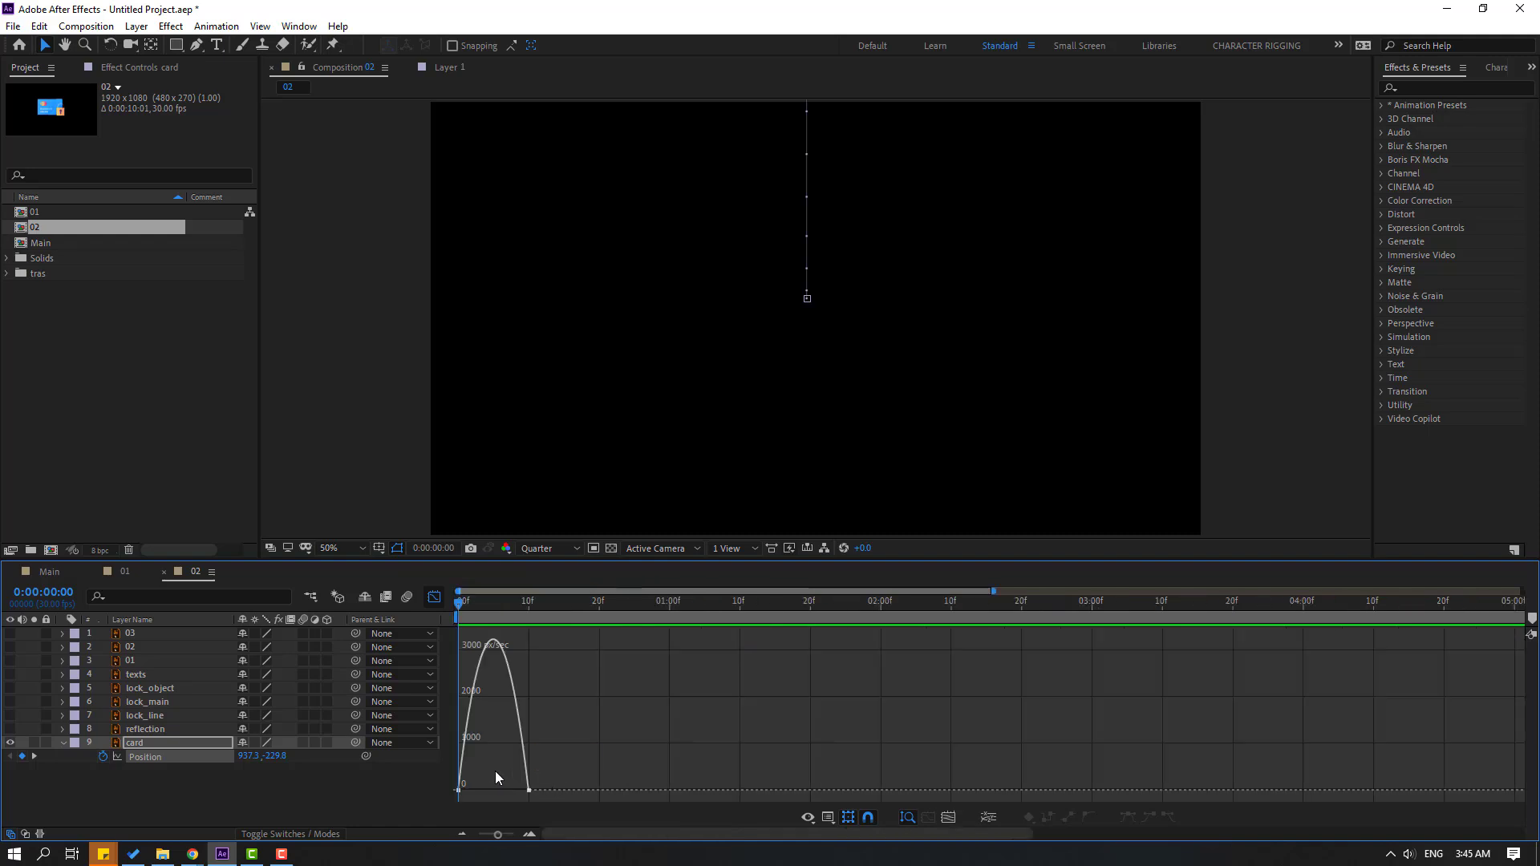
key(equal)
drag(450, 794, 514, 790)
click(601, 791)
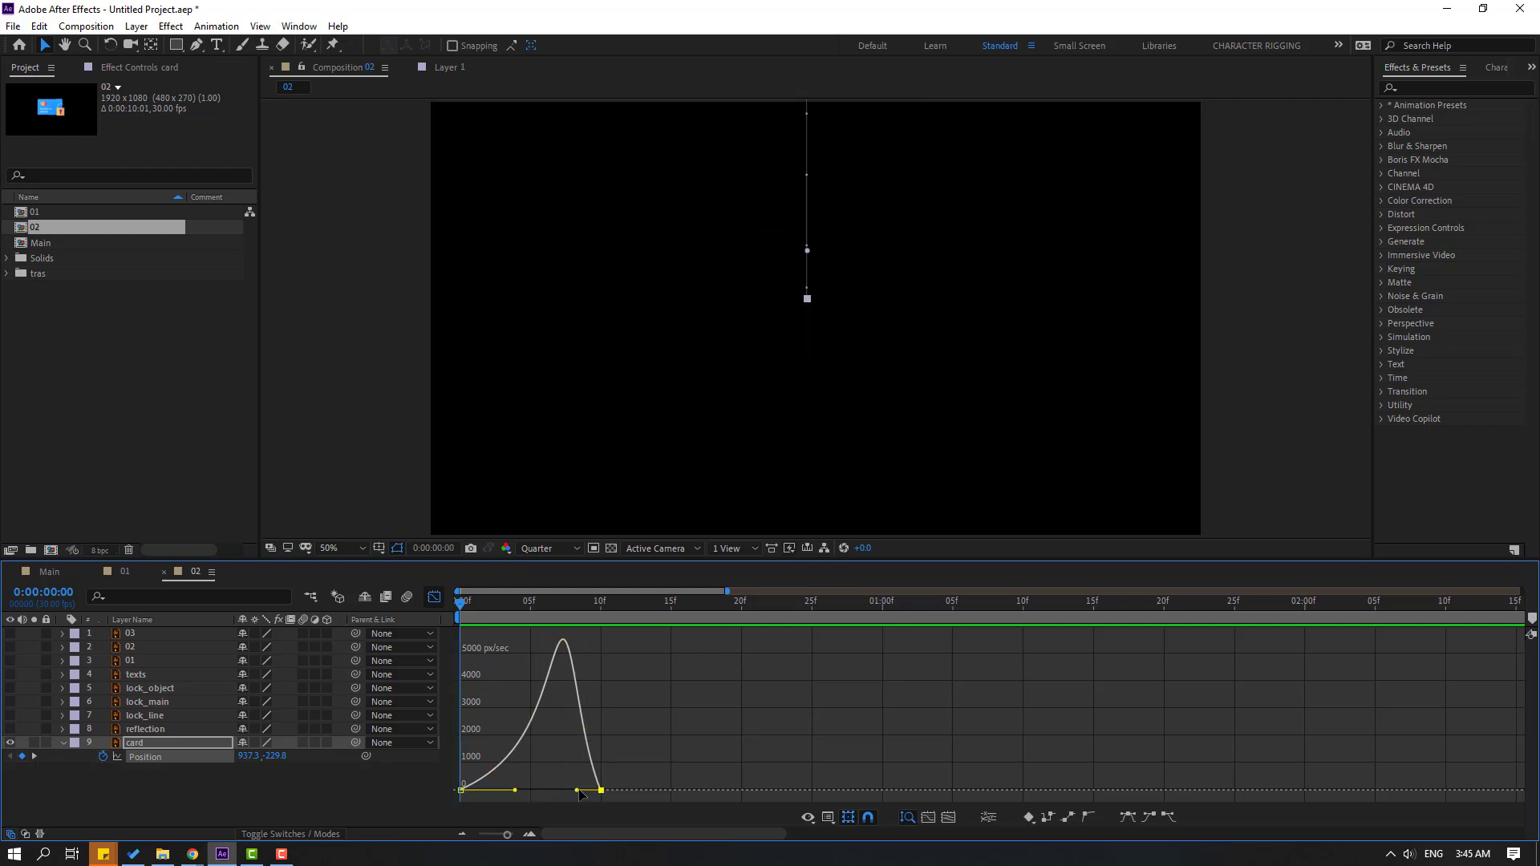
drag(577, 791, 565, 791)
Step: Move the card's landing keyframe to about 21f and preview, then return to Main
click(434, 596)
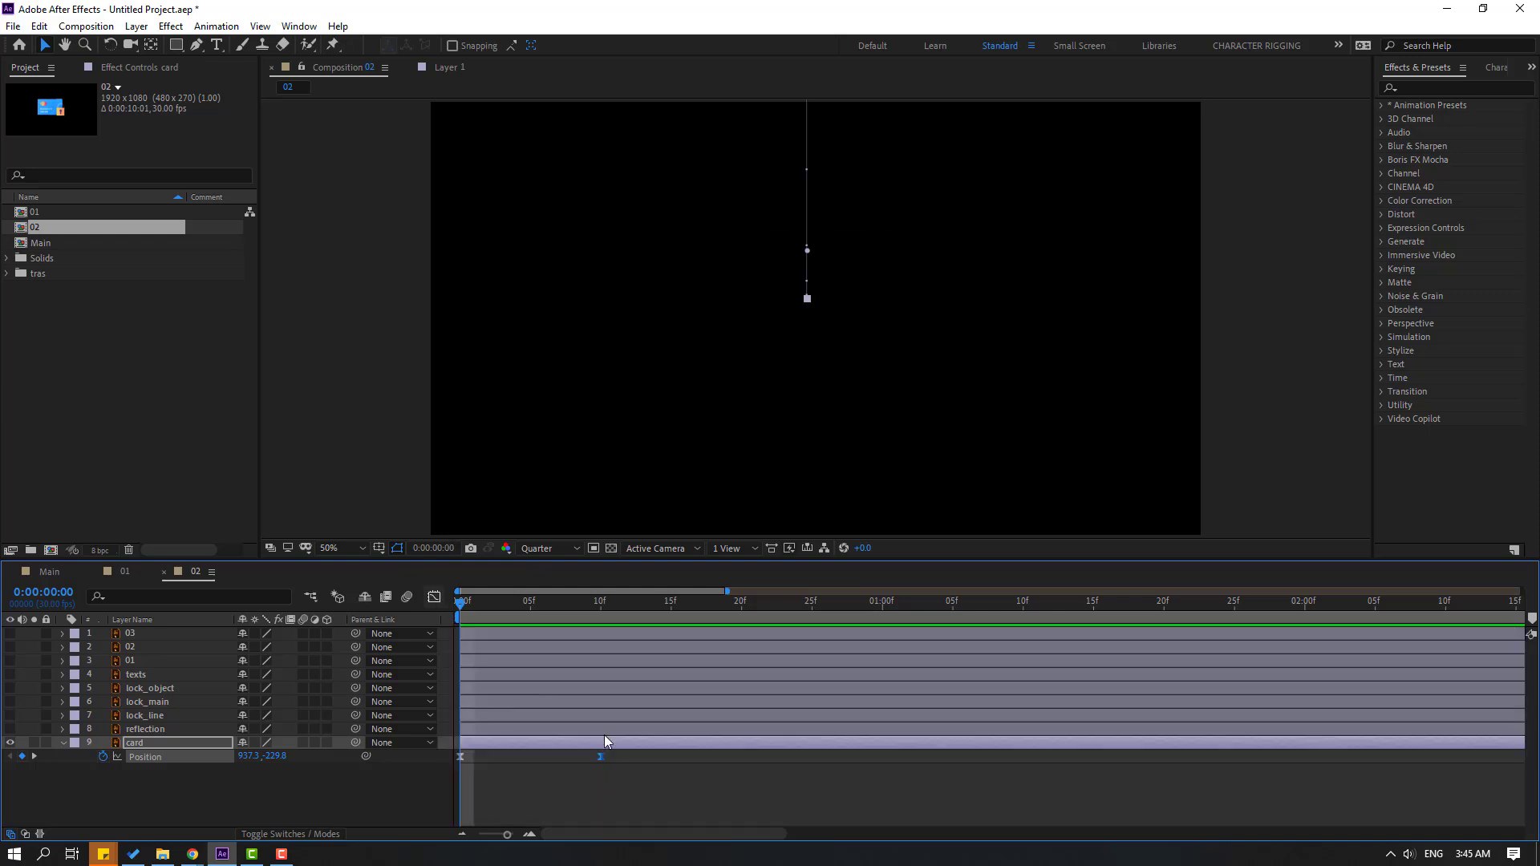
drag(600, 756, 714, 757)
key(minus)
drag(587, 757, 619, 754)
key(space)
key(space)
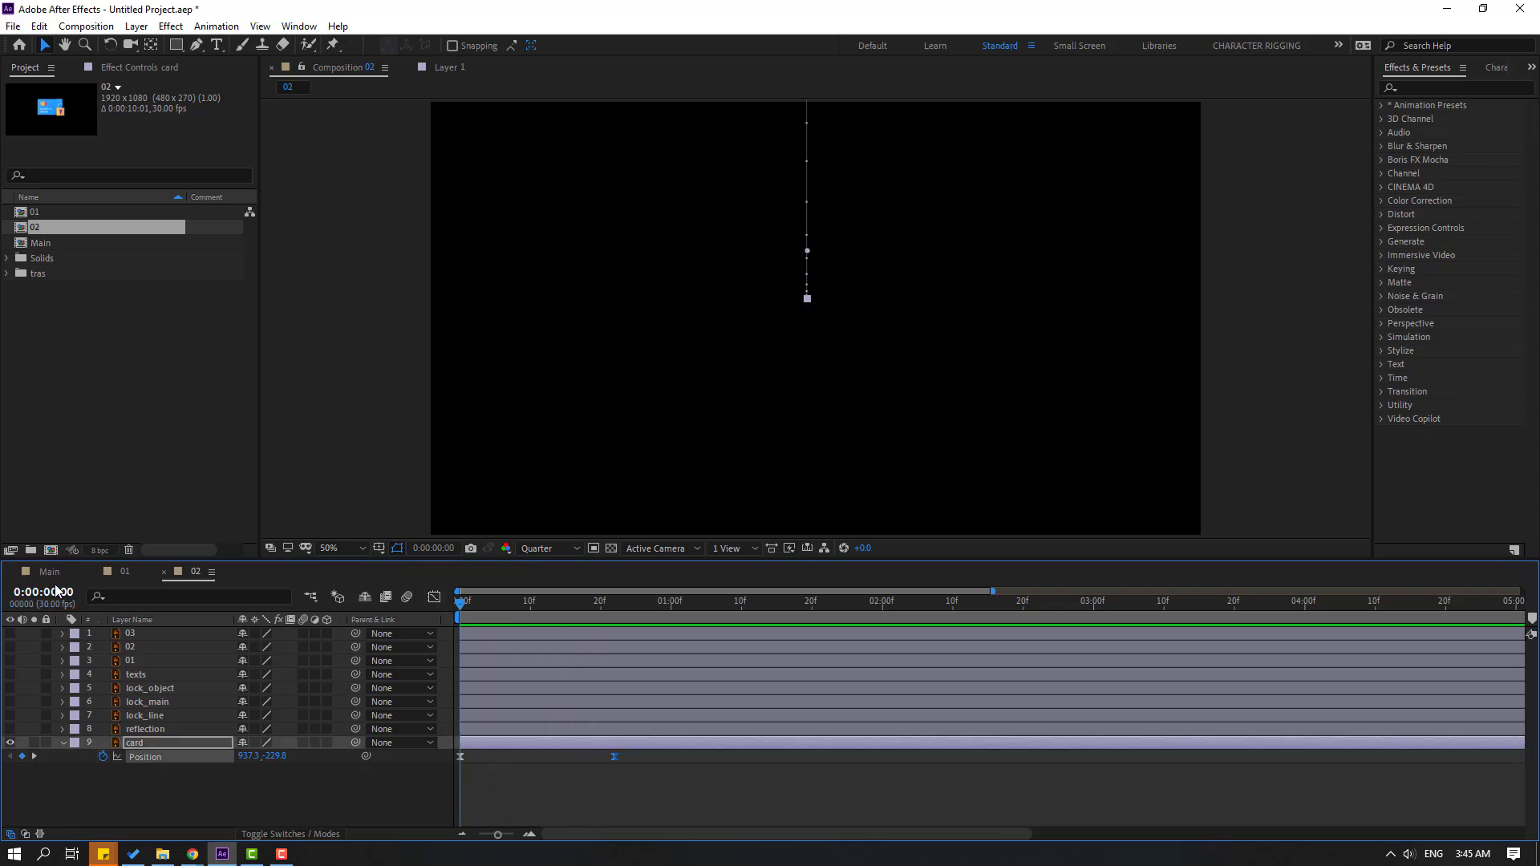
click(50, 571)
Step: Add comp 02 as Main's top layer, starting around 2:03 after the tap
click(33, 227)
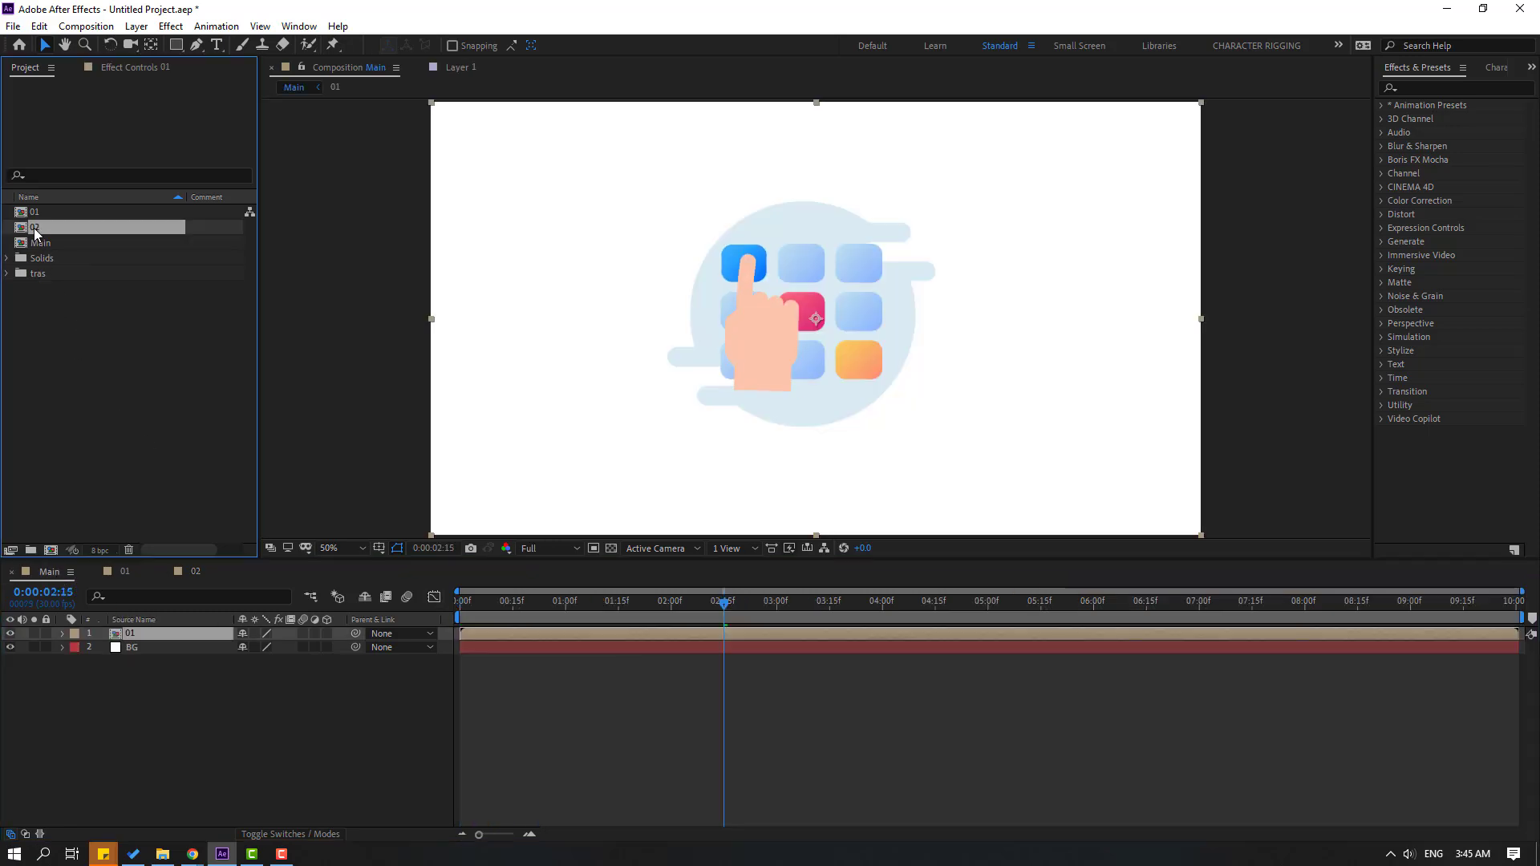
drag(43, 228, 147, 630)
drag(552, 639, 734, 602)
Step: Apply Gaussian Blur from Effects & Presets to layer 01
click(1421, 89)
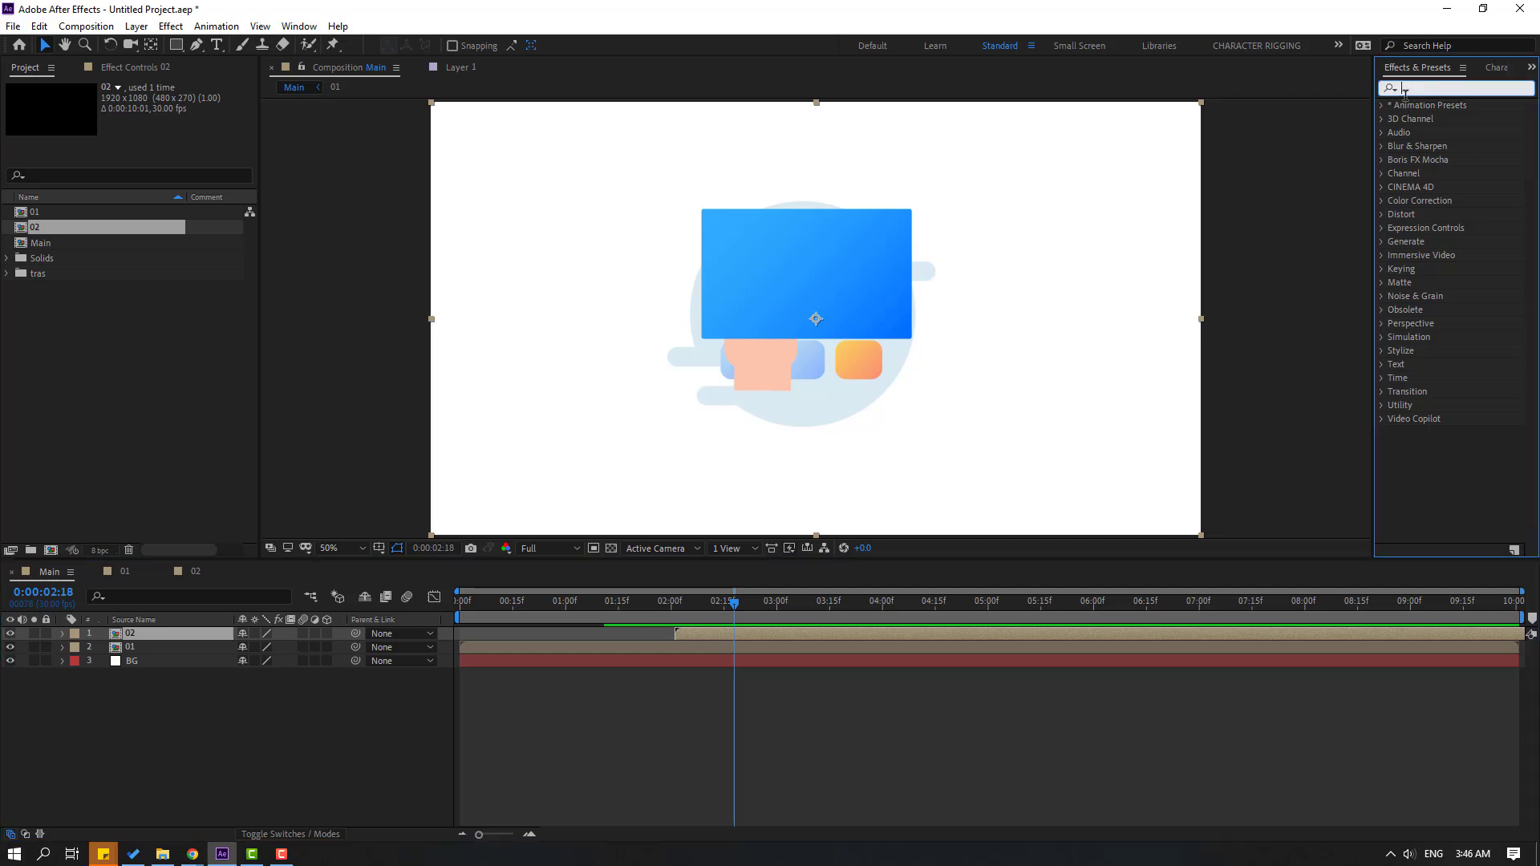
text(gaus)
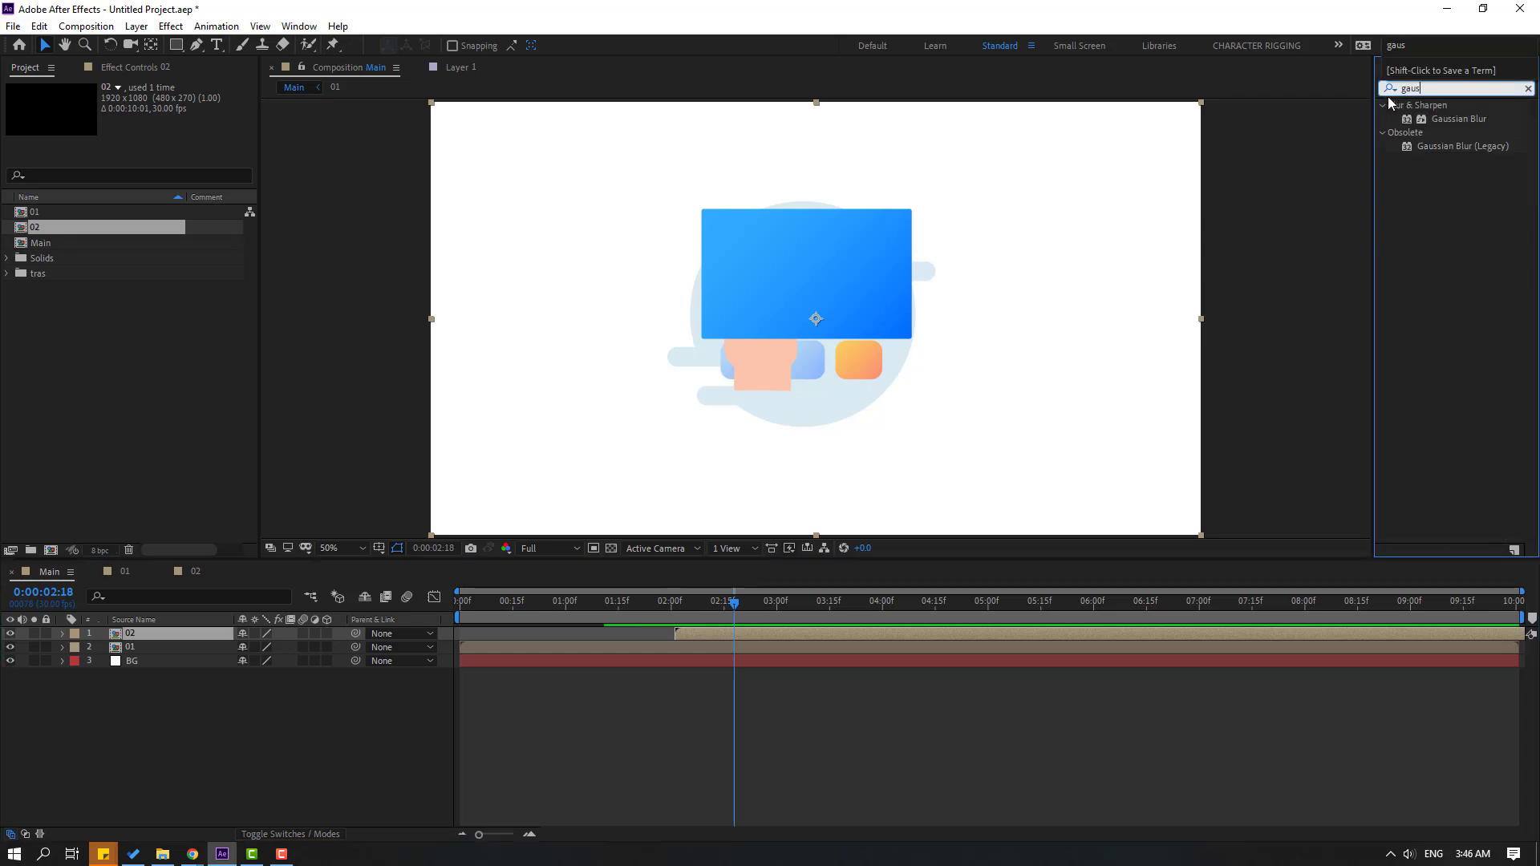
drag(1436, 121, 131, 660)
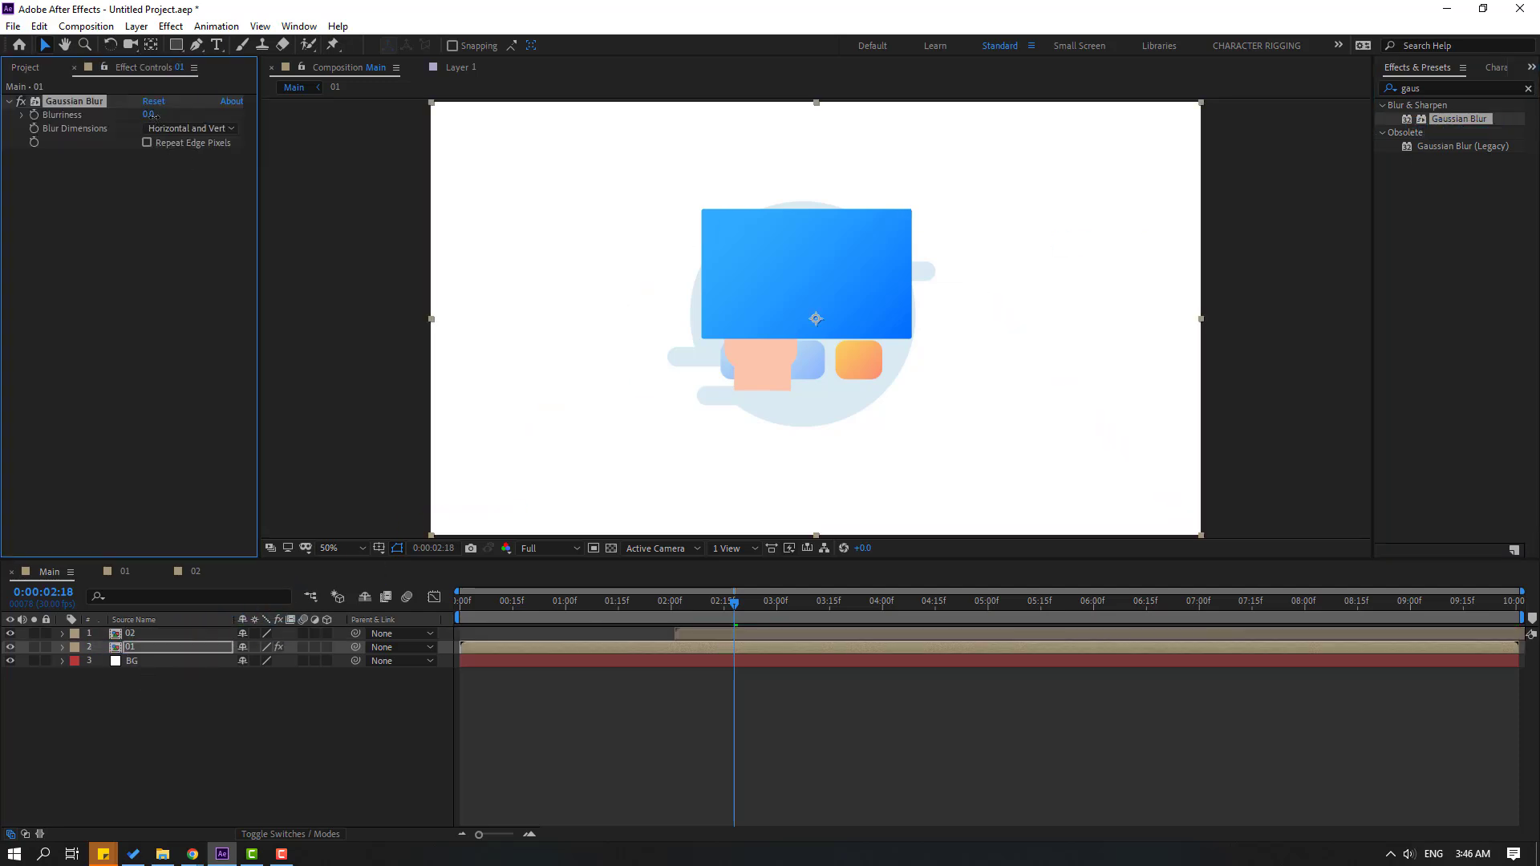
Step: Paste BG_object from precomp 01 into Main below layer 01, and lock it and BG
click(141, 719)
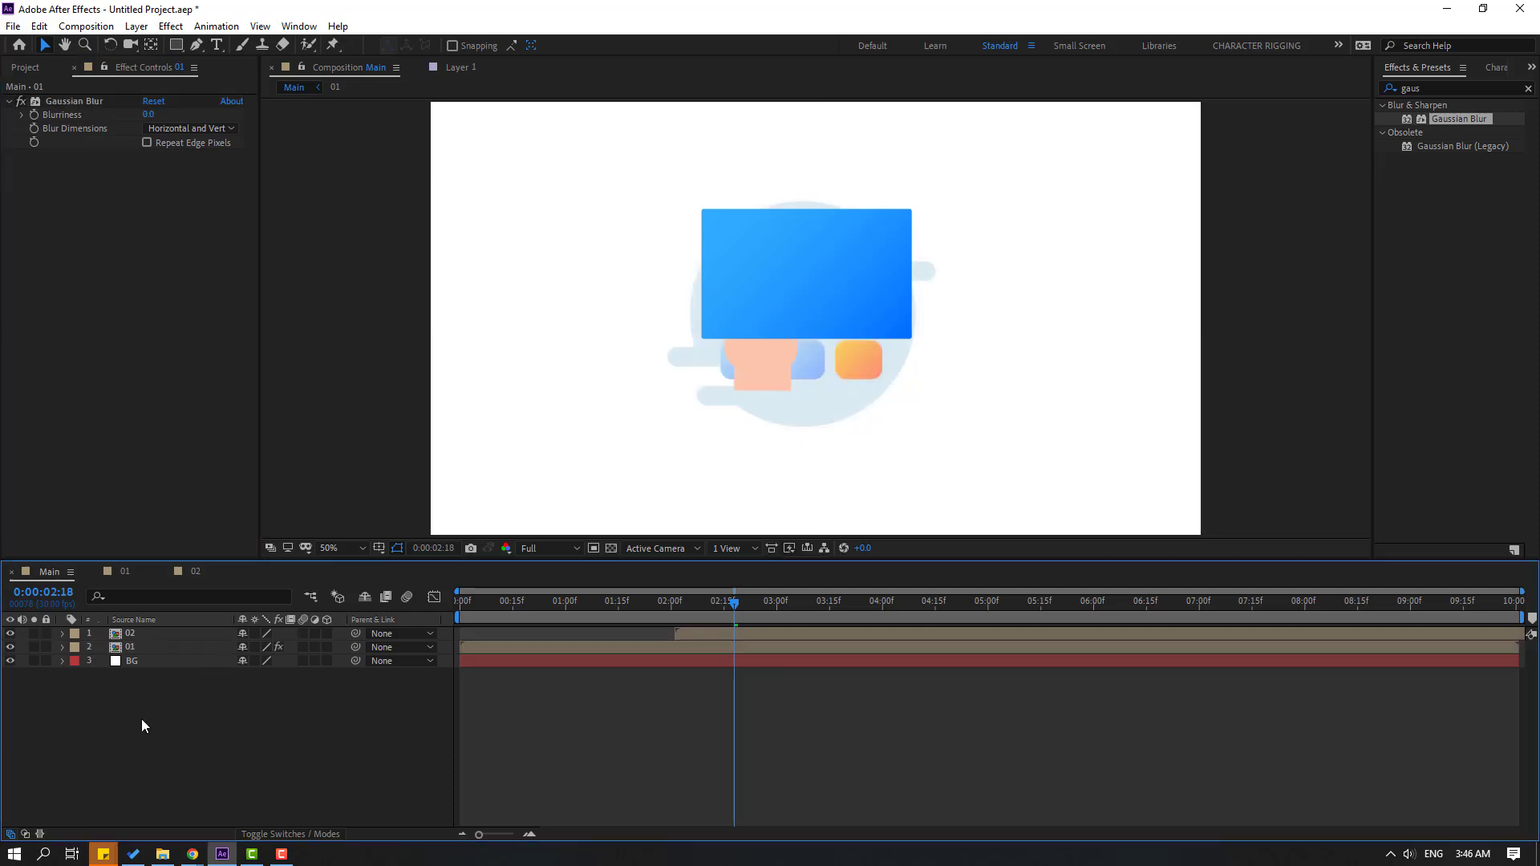
double_click(124, 646)
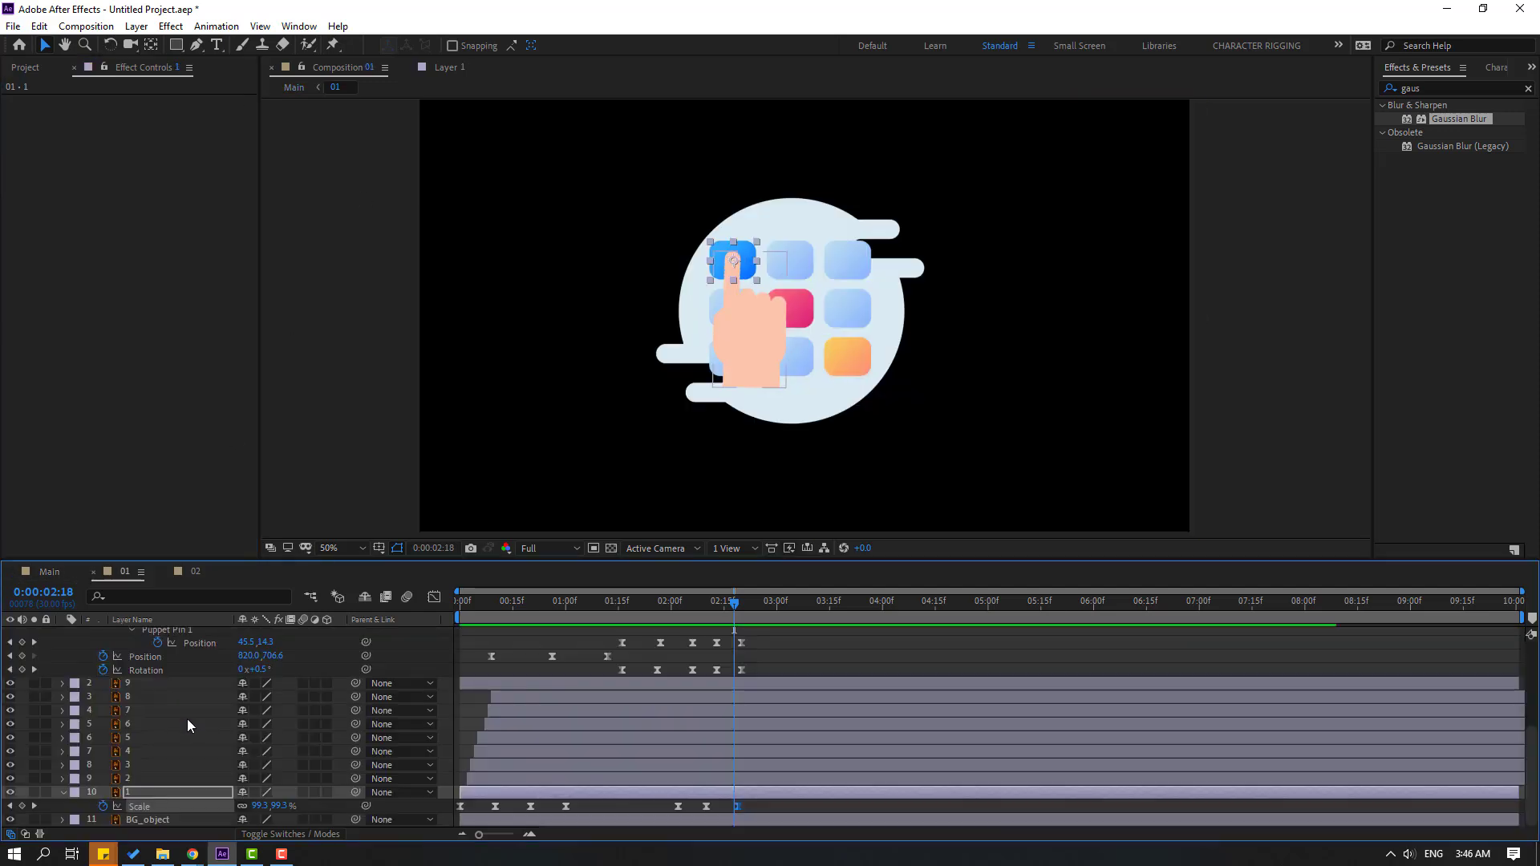
click(154, 821)
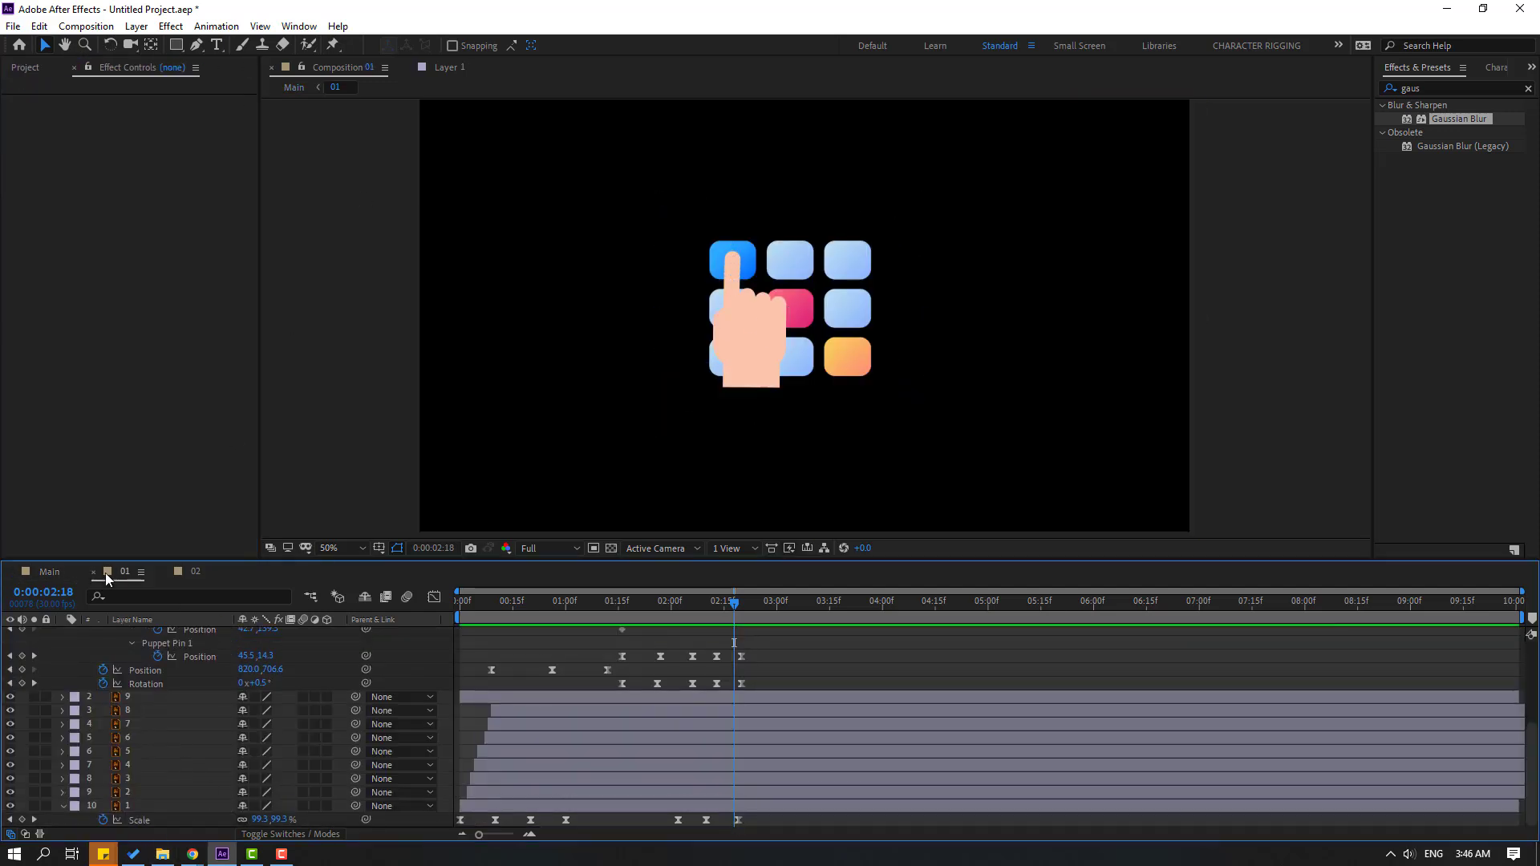
click(45, 569)
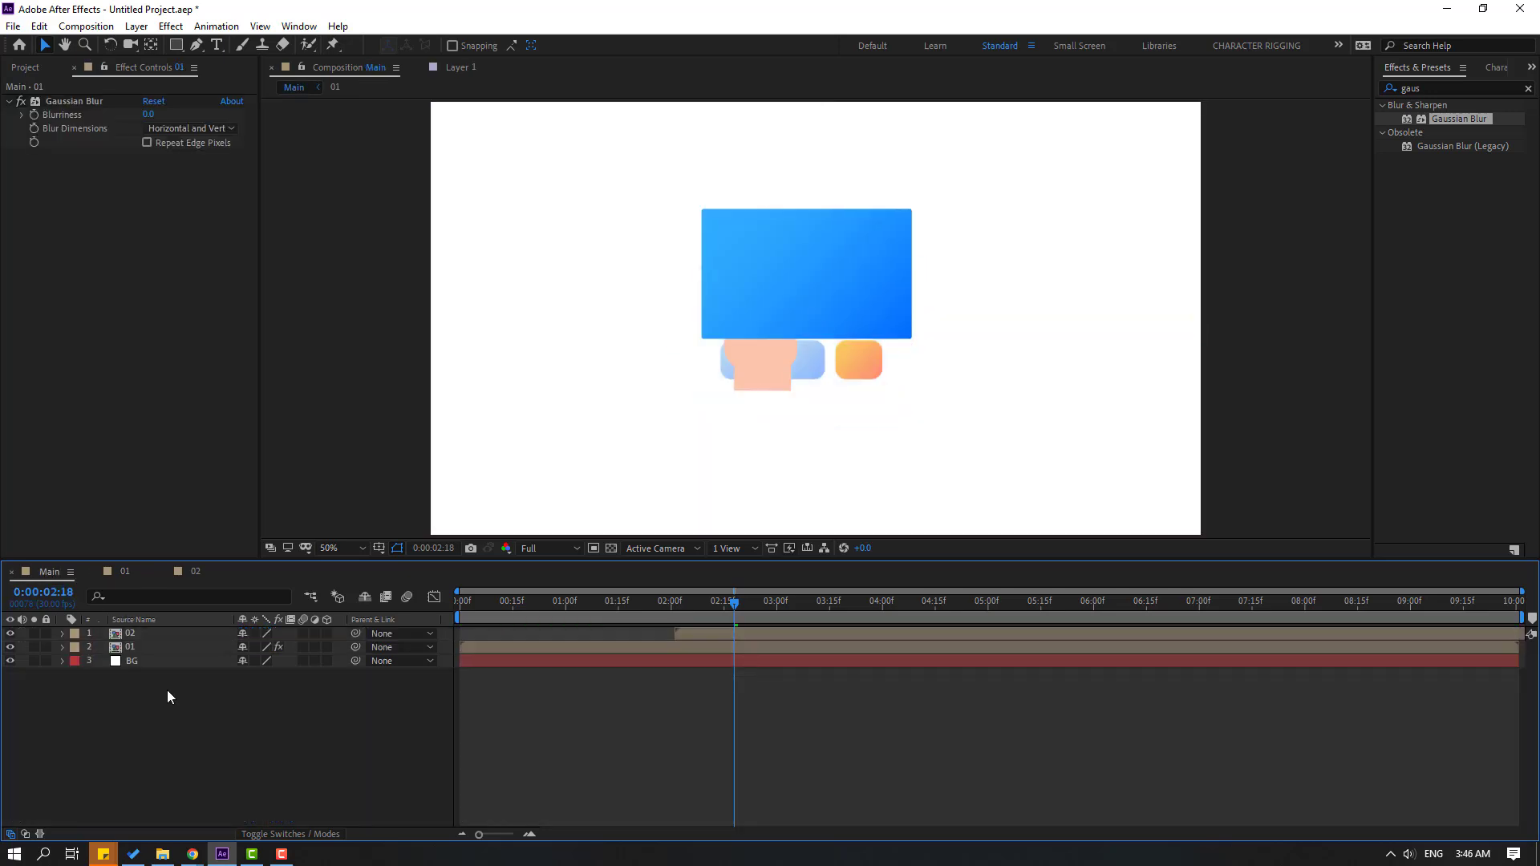
key(ctrl+v)
drag(130, 634, 201, 677)
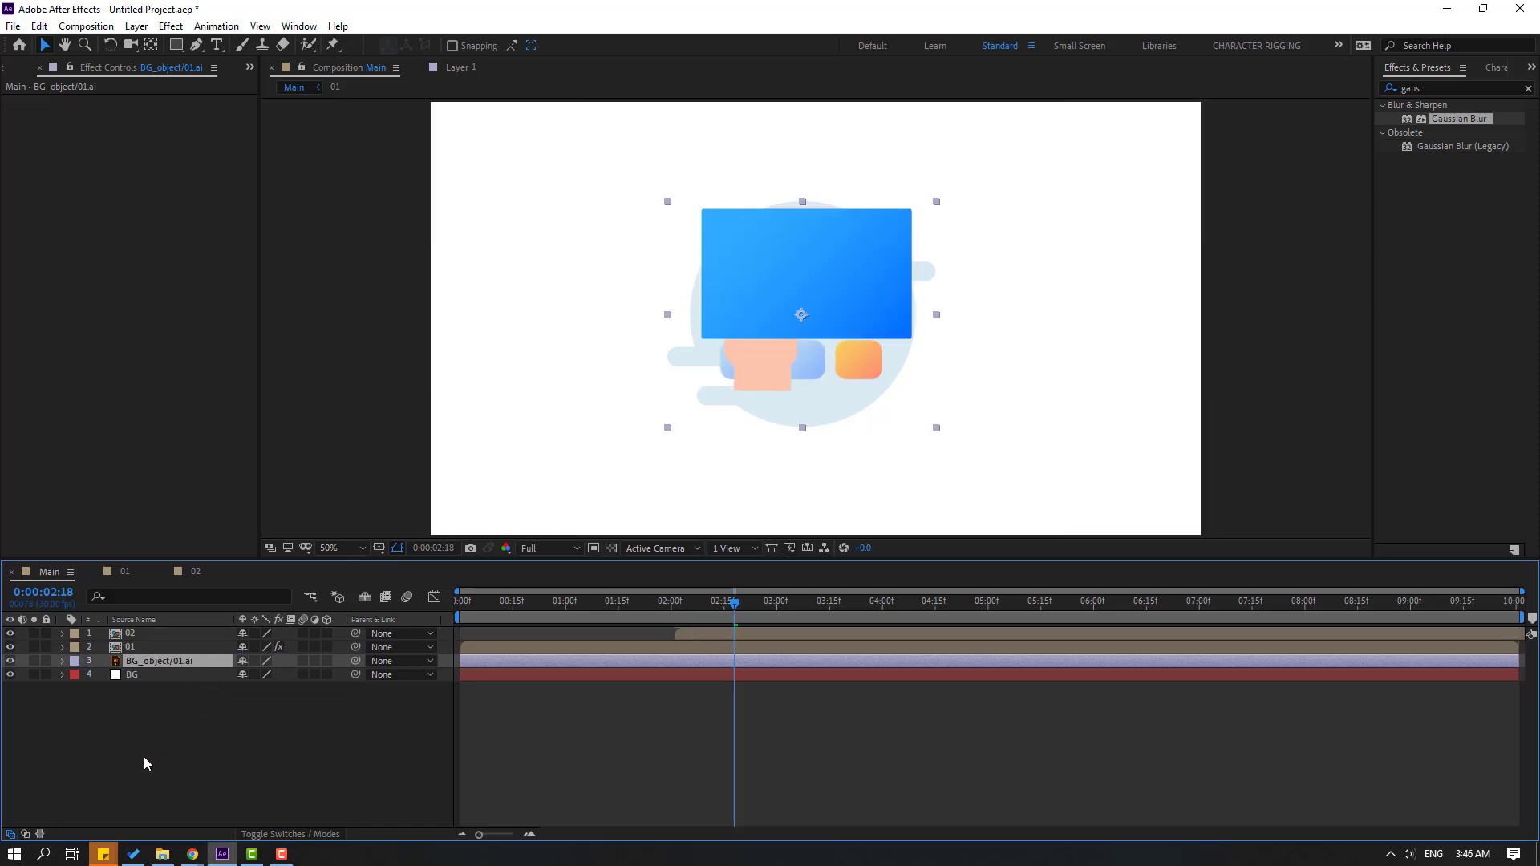
click(46, 660)
click(45, 674)
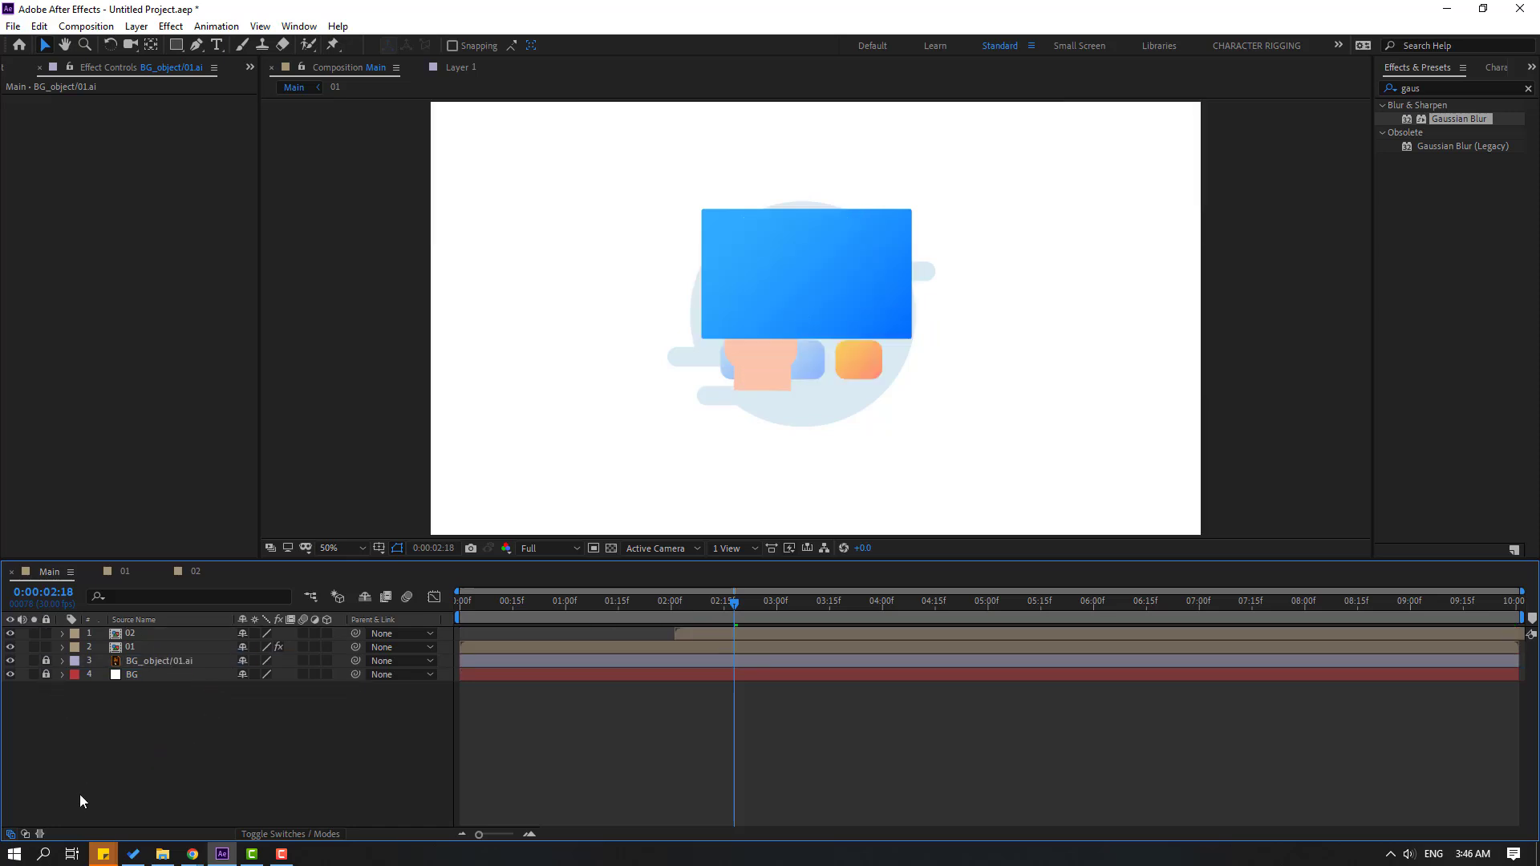
click(129, 646)
drag(623, 604, 678, 608)
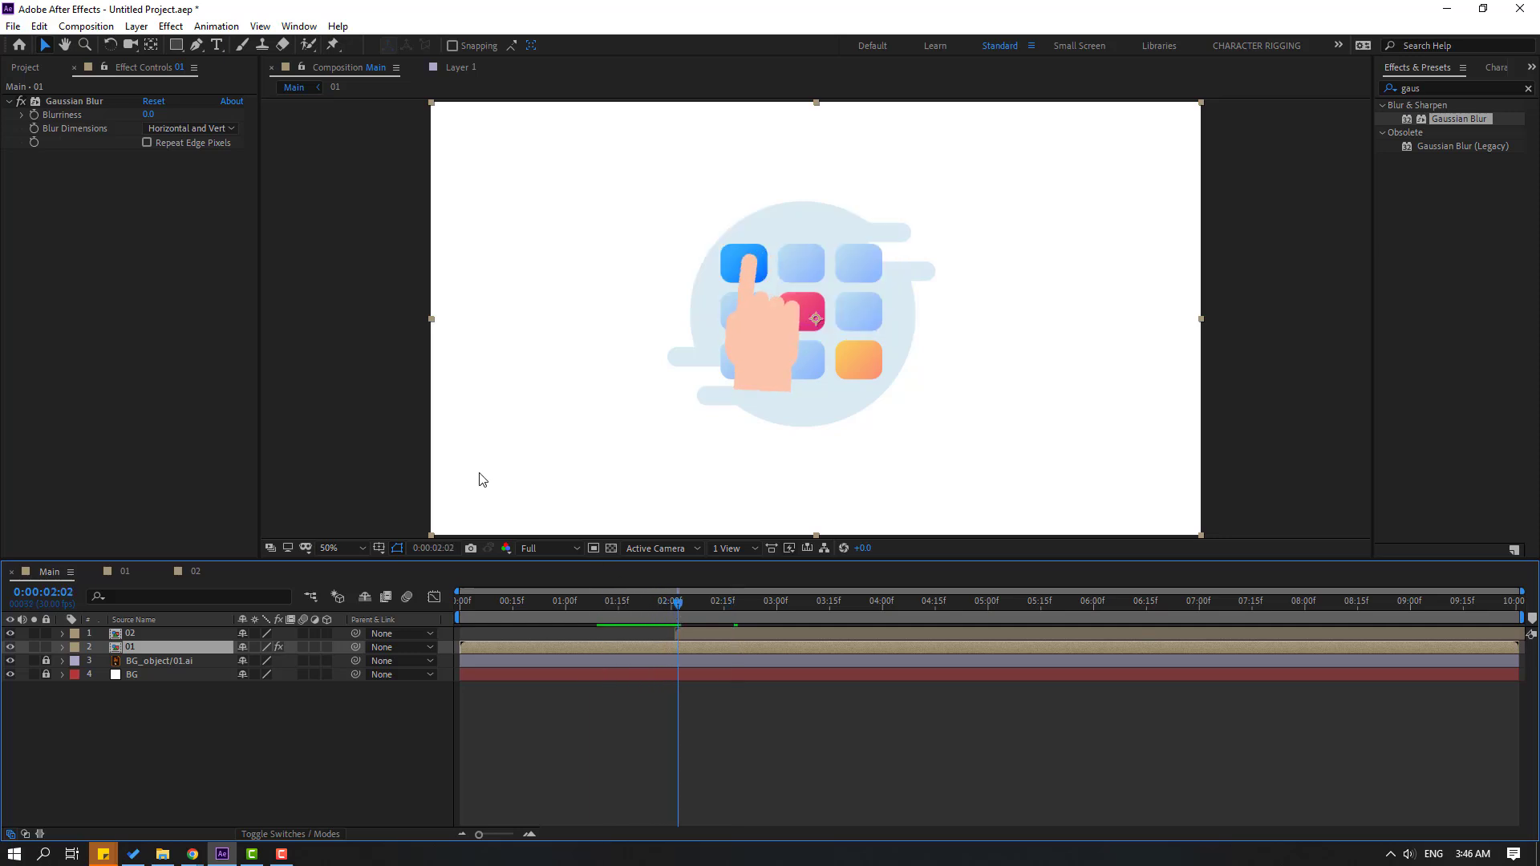
Step: Keyframe layer 01's Blurriness from 0 near 2:02 up to about 32 at 2:18
click(35, 116)
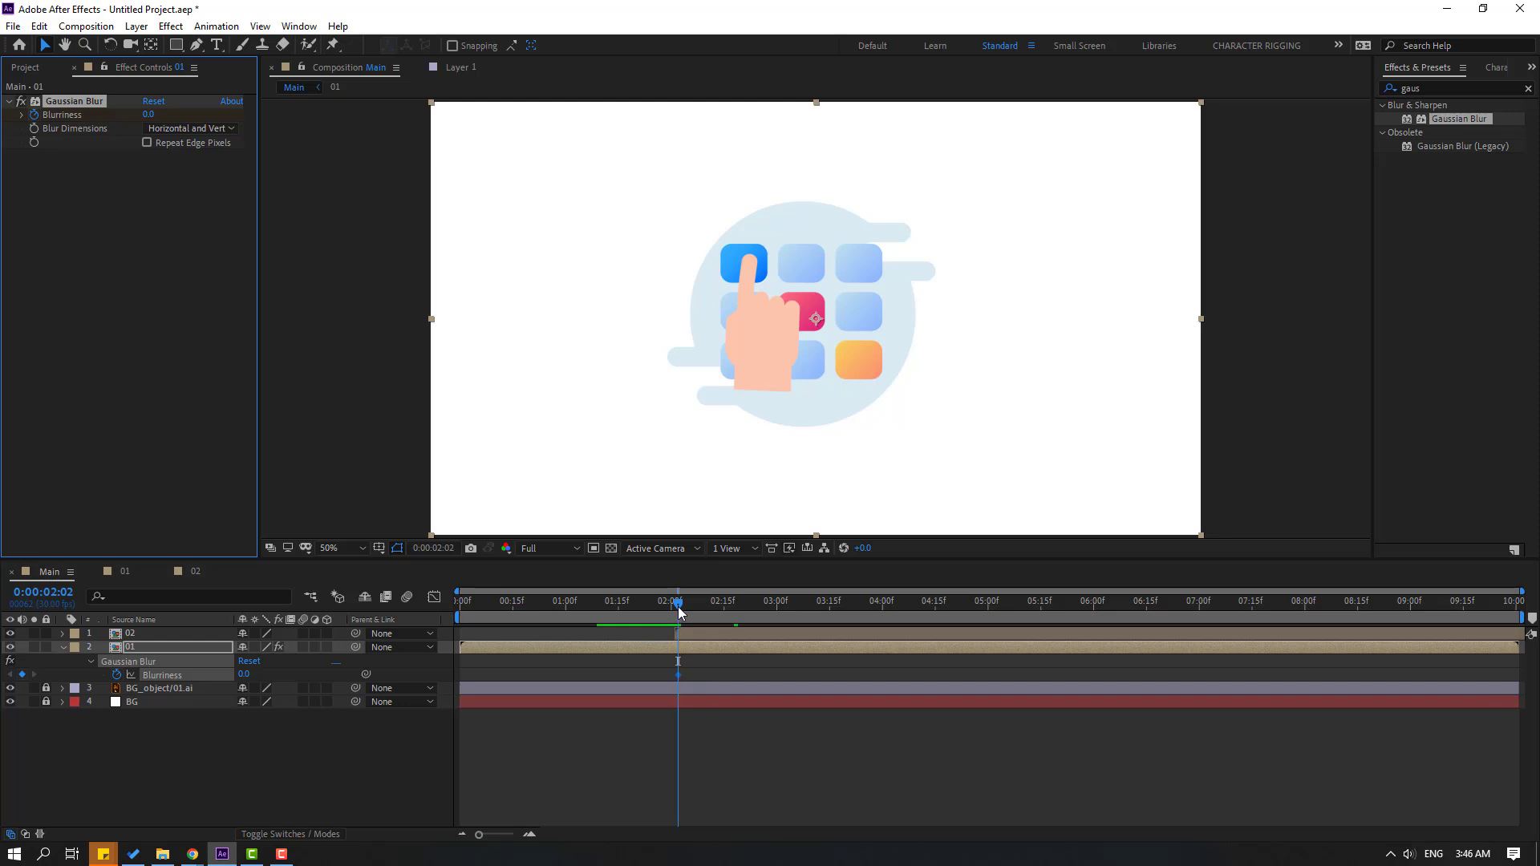
drag(698, 614, 734, 612)
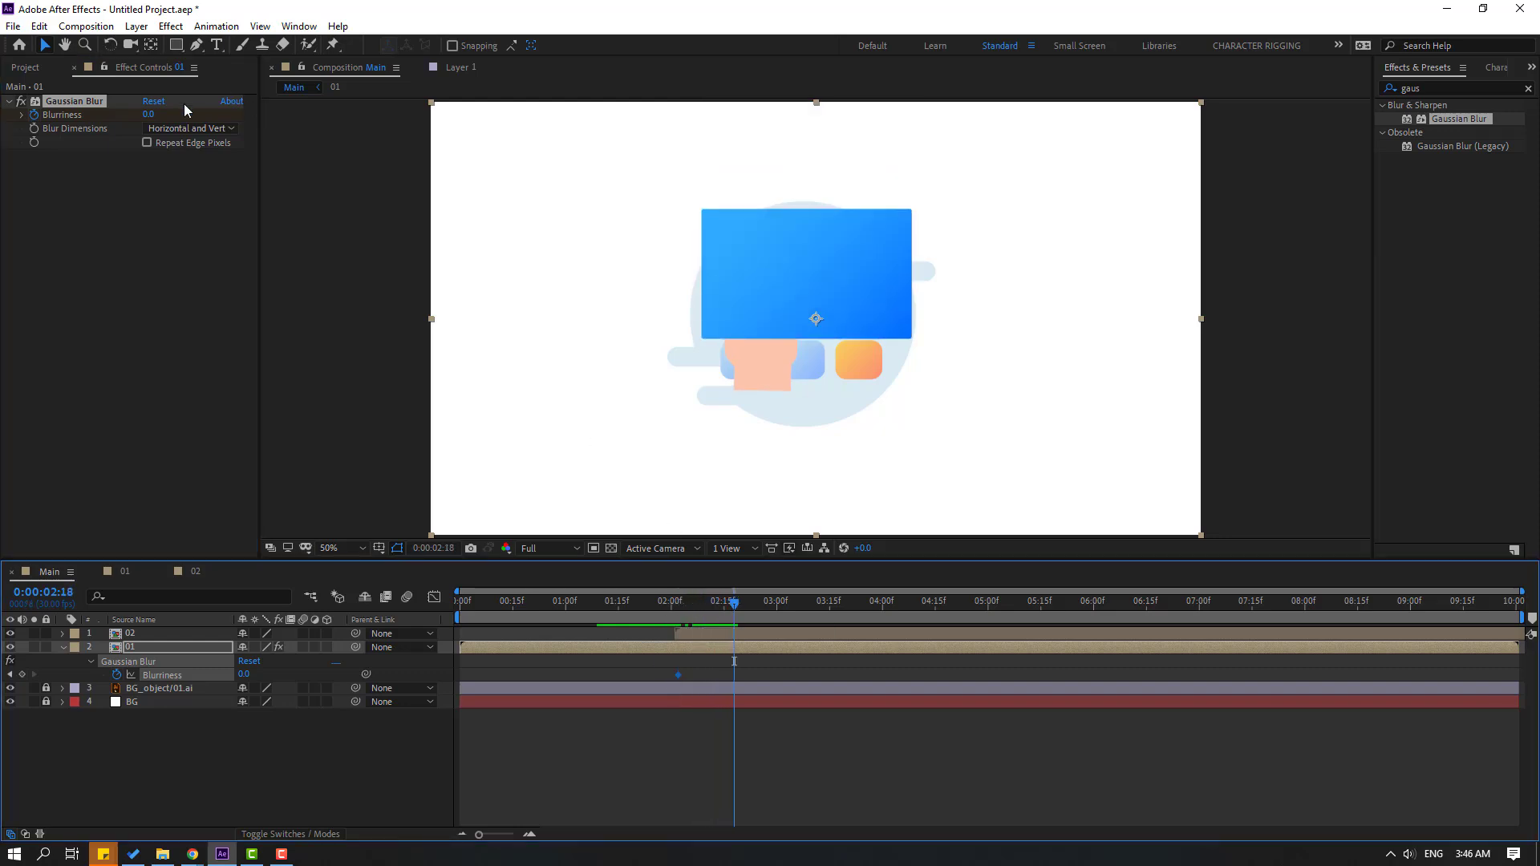
drag(148, 115, 206, 115)
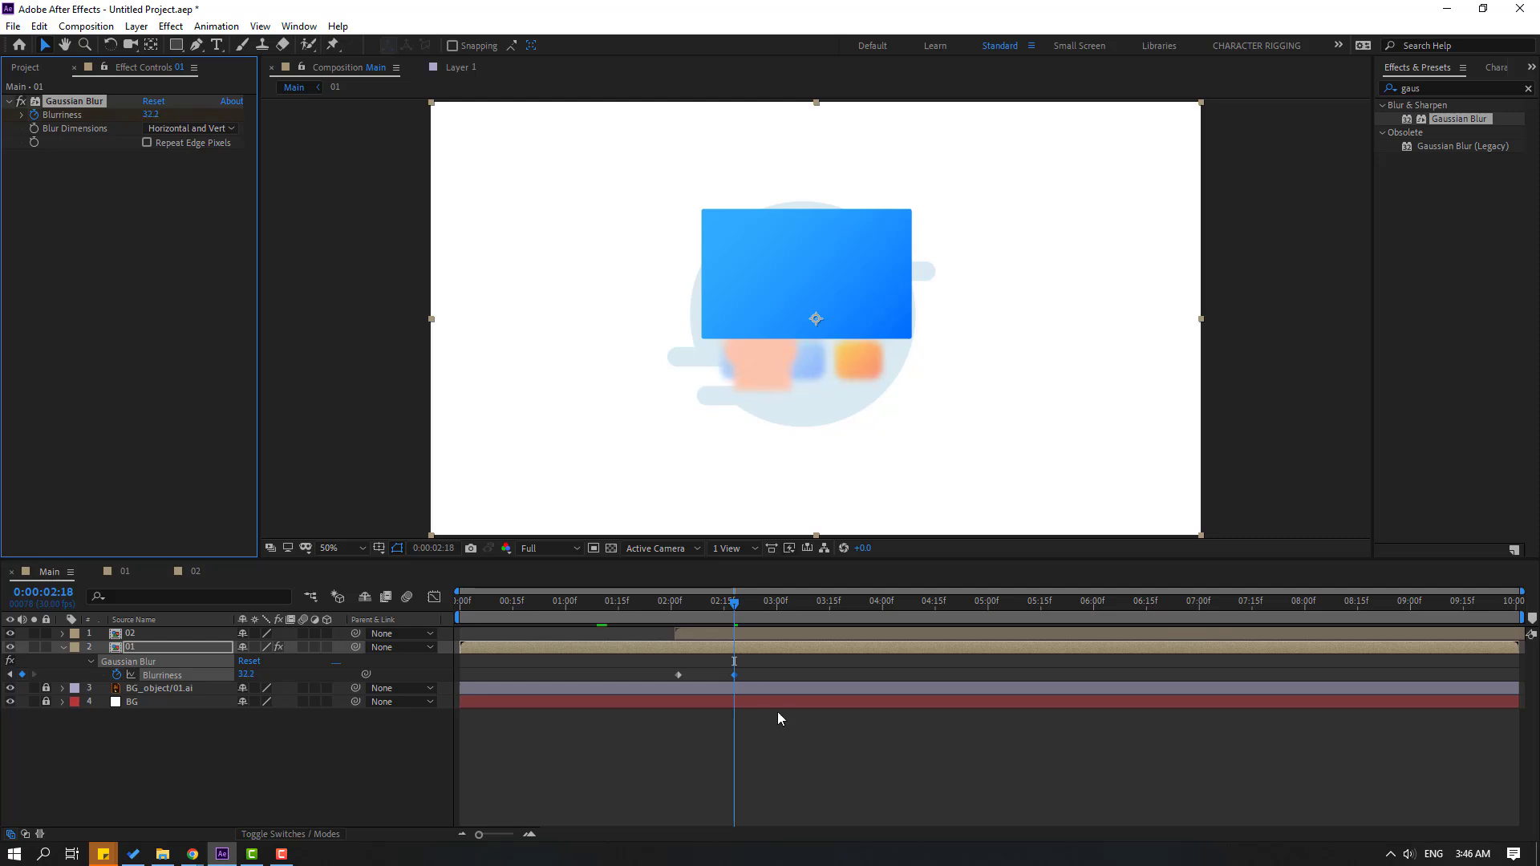
drag(652, 600, 685, 610)
Step: Easy Ease both Blurriness keyframes, move the end key to about 3:00, and preview
right_click(680, 676)
mouse_move(748, 664)
click(922, 711)
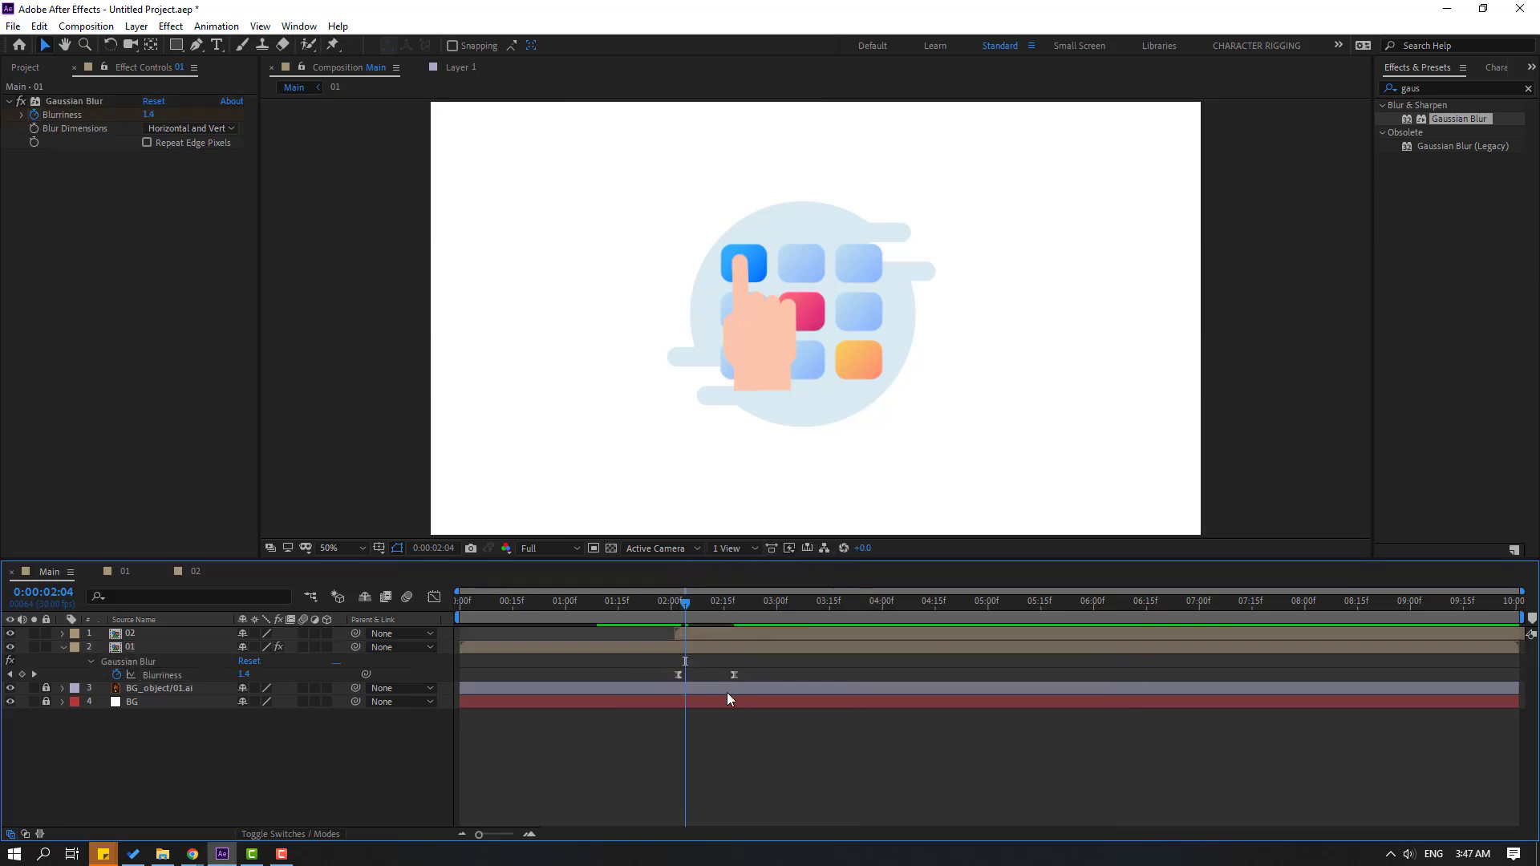
drag(733, 675, 779, 675)
click(670, 600)
key(space)
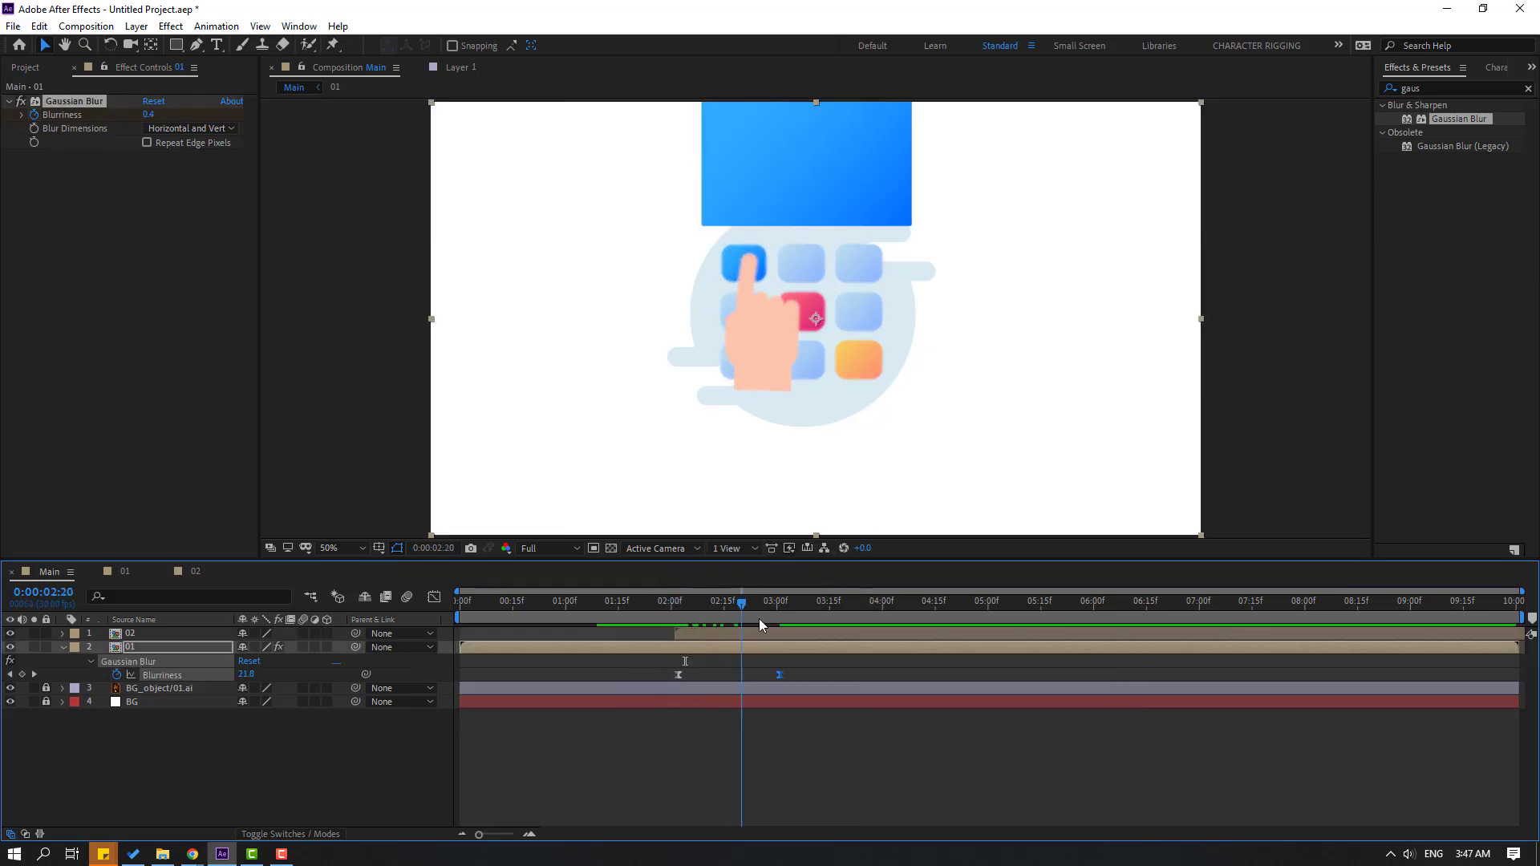
drag(680, 619, 759, 613)
key(space)
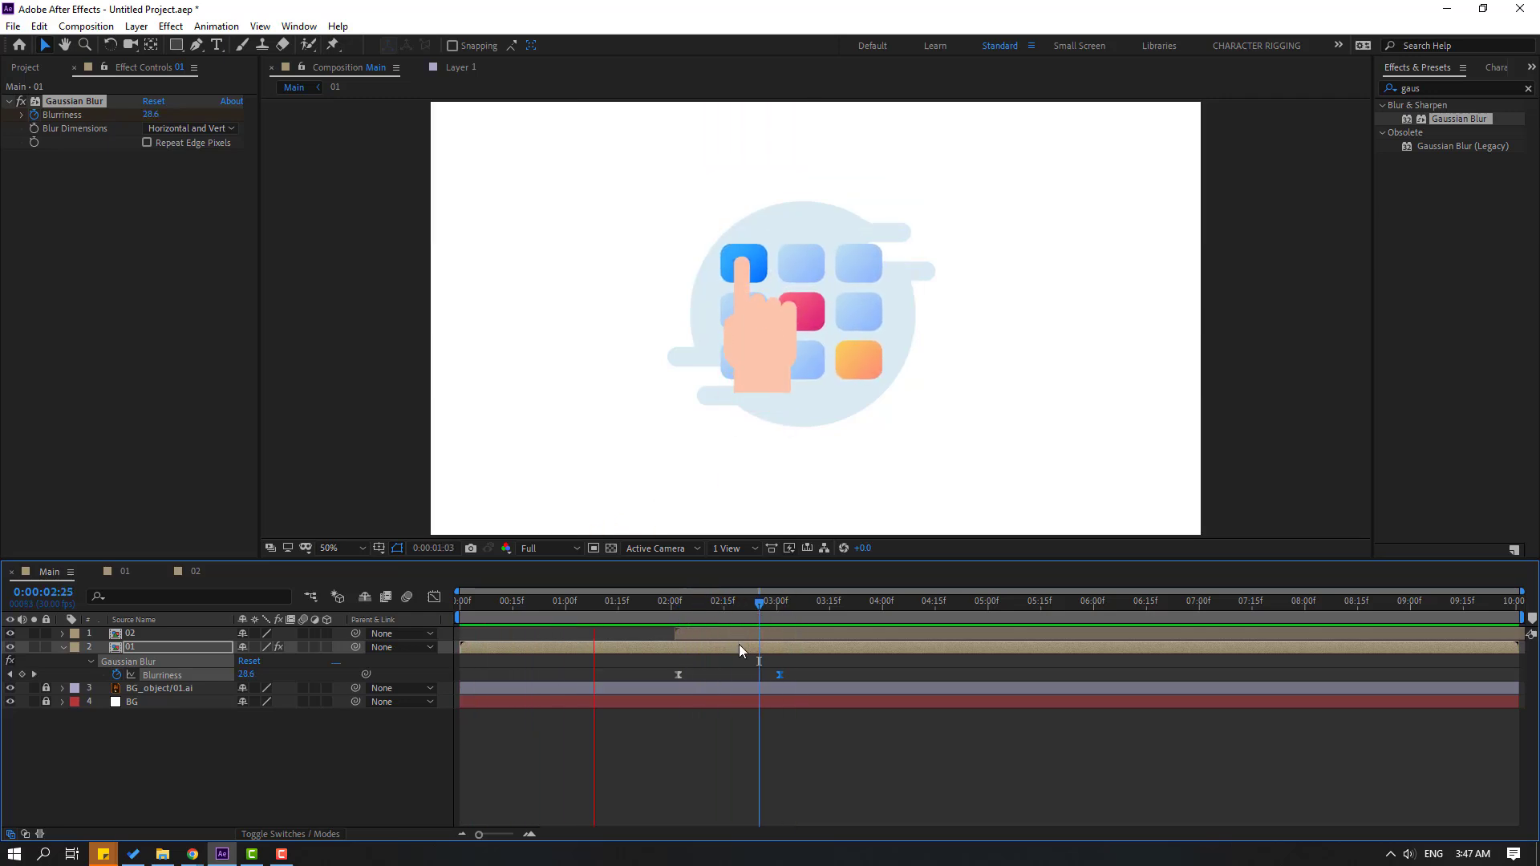
click(717, 602)
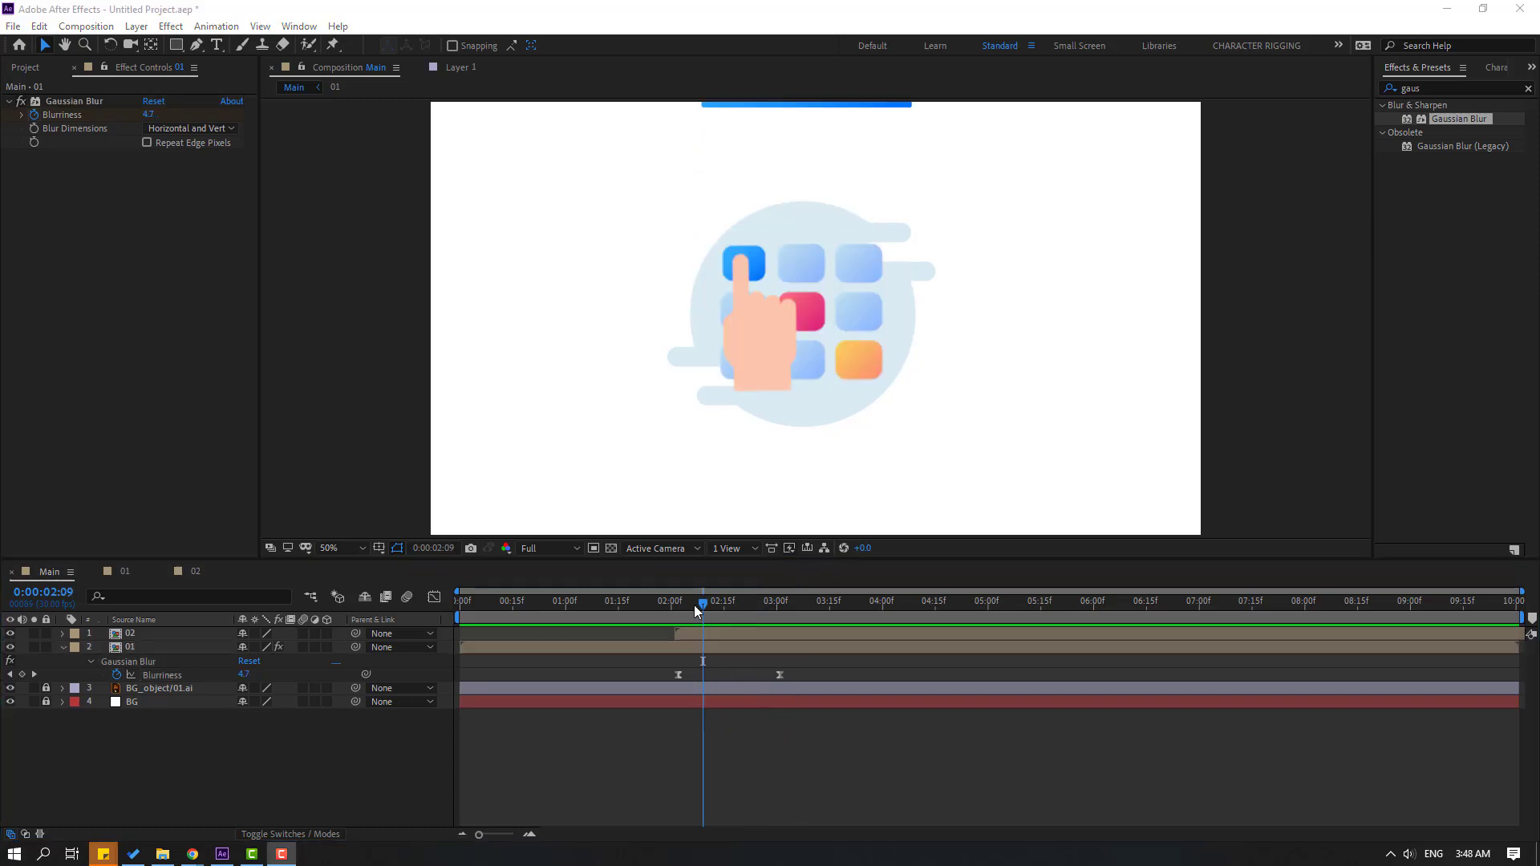
click(123, 570)
Step: Select the nine surrounding tile layers in comp 01, show their Position, and go past the tap
click(802, 262)
shift+click(847, 261)
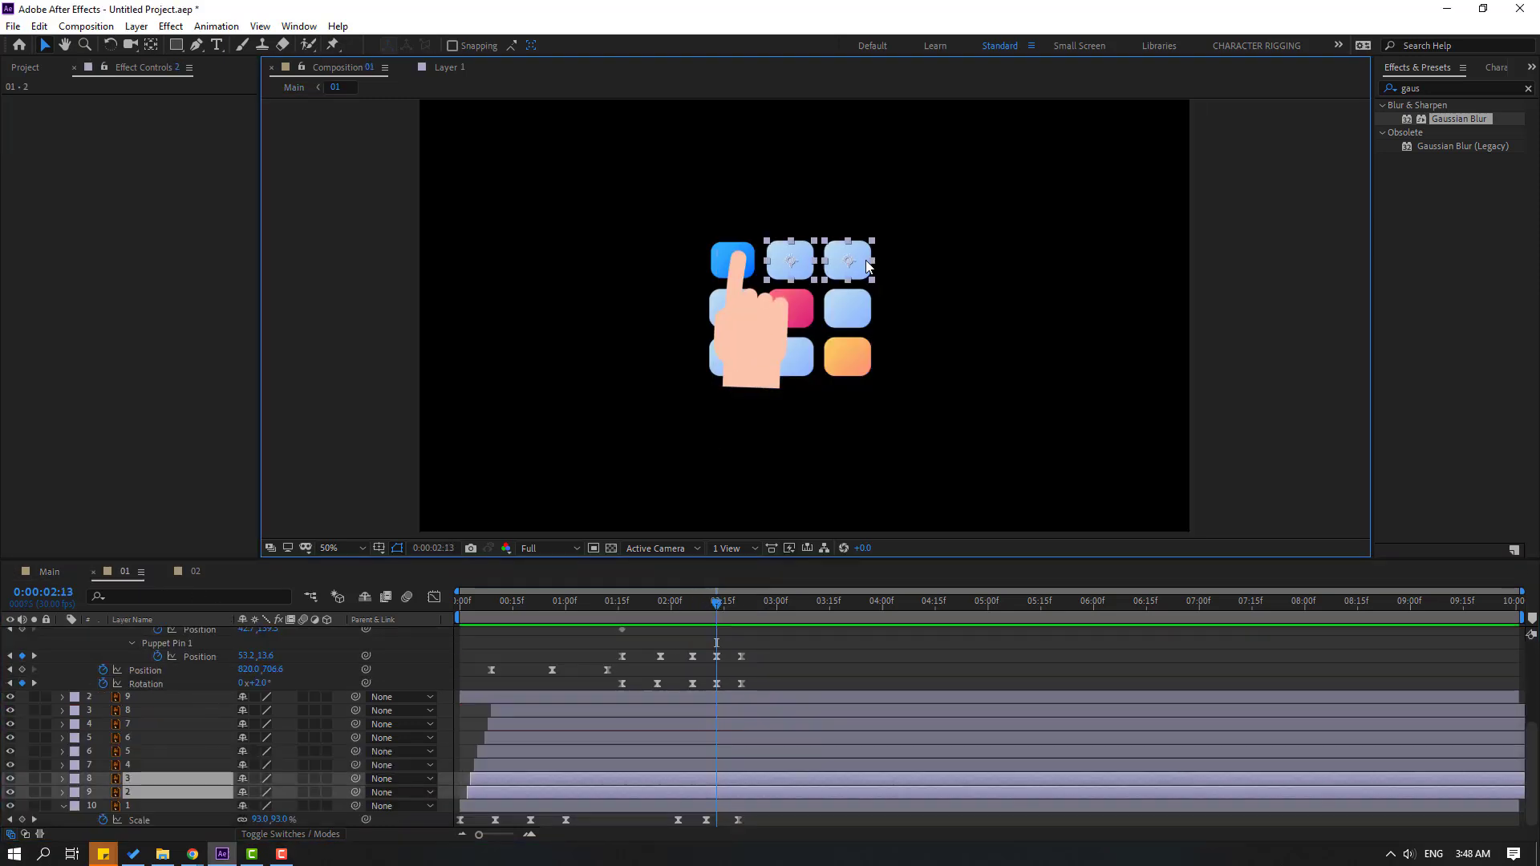
shift+click(834, 309)
shift+click(790, 309)
shift+click(790, 357)
shift+click(848, 357)
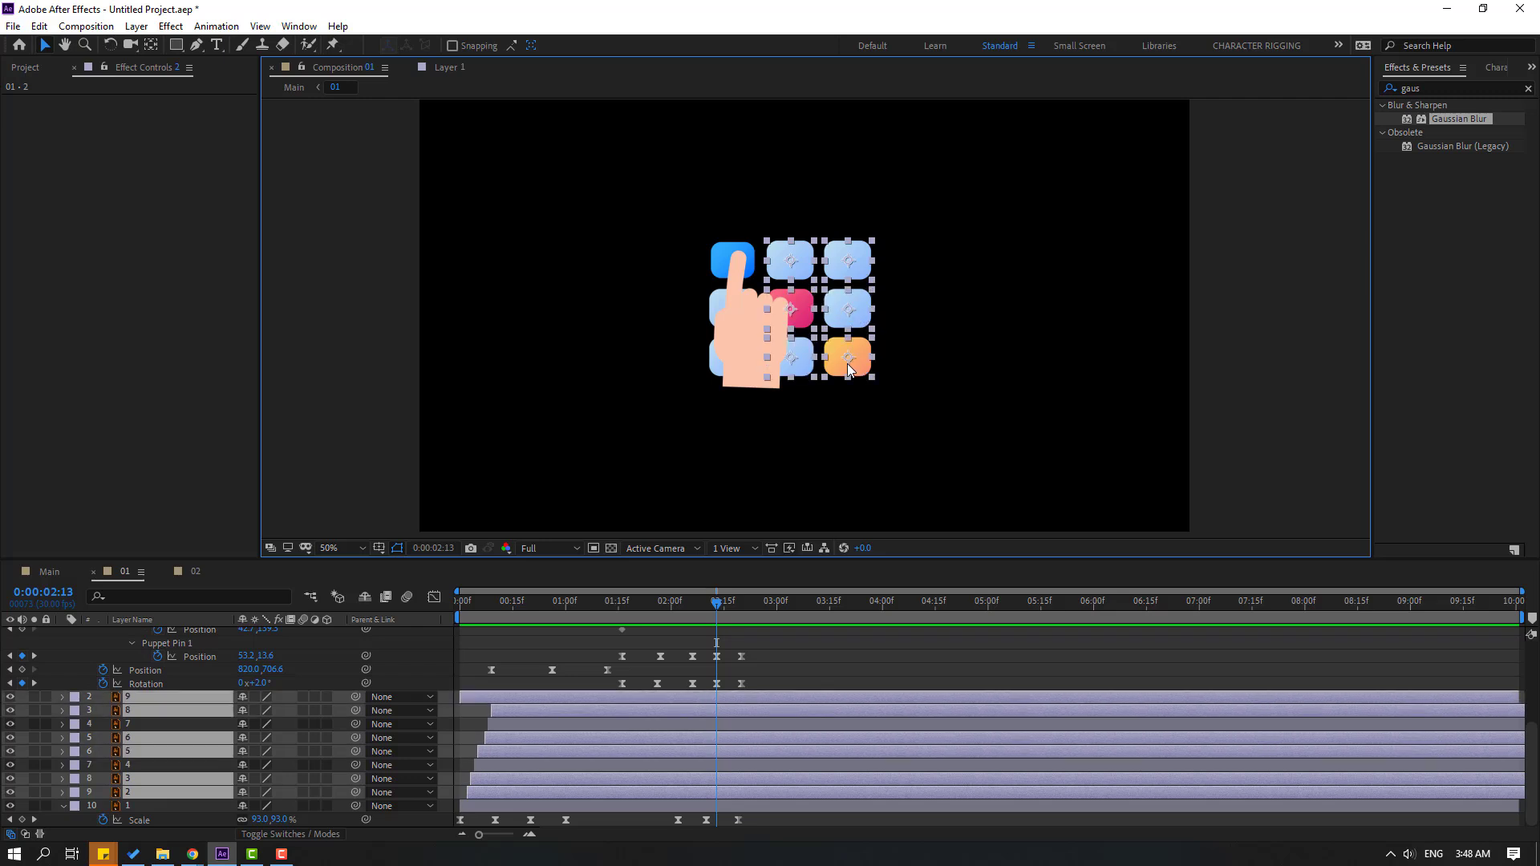
shift+click(733, 357)
shift+click(733, 309)
click(713, 601)
key(p)
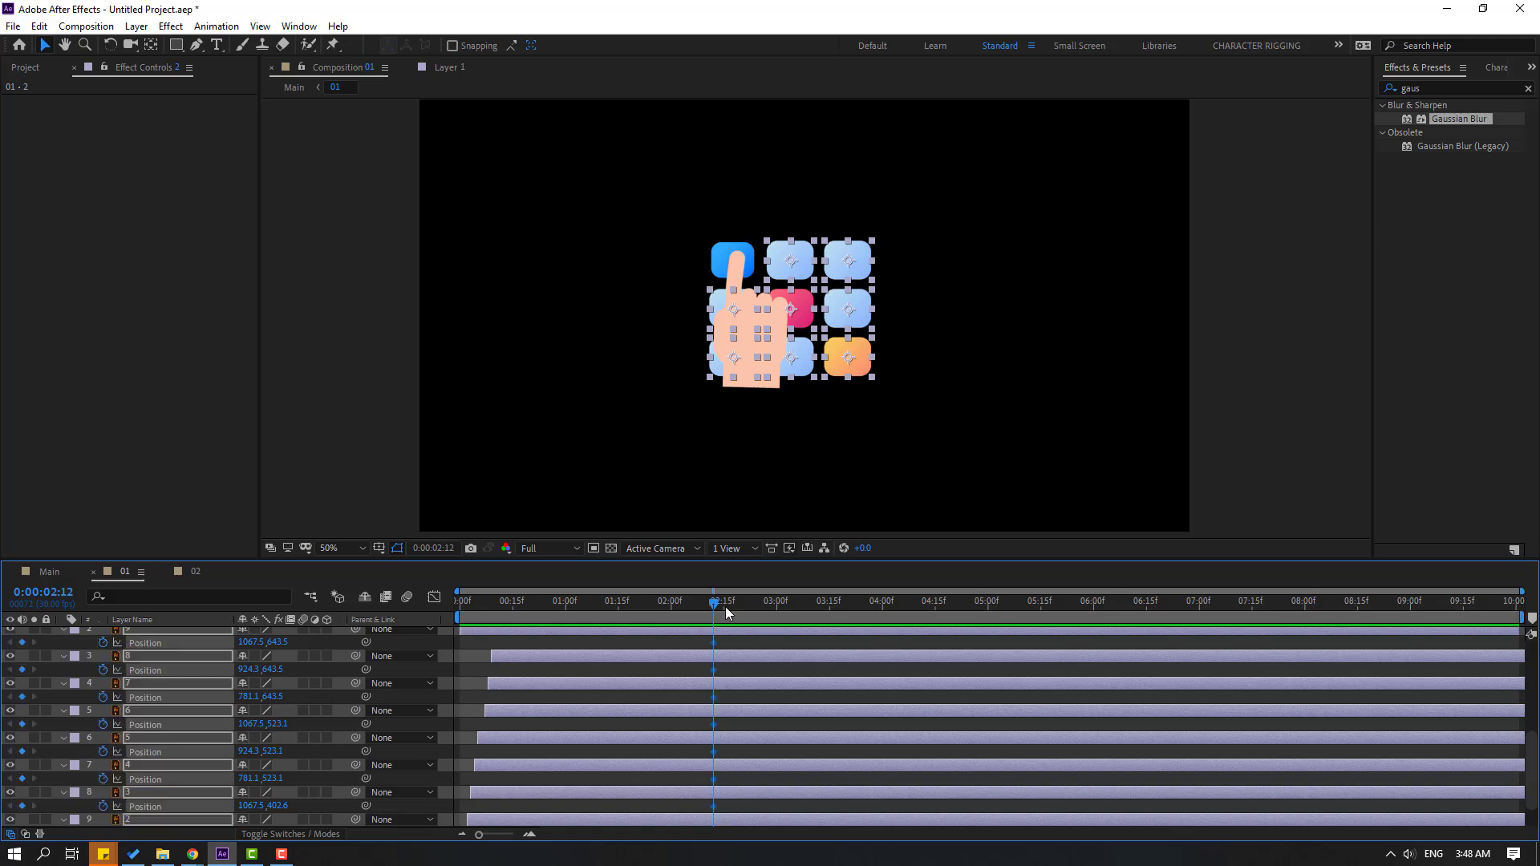
drag(746, 605, 769, 607)
click(828, 640)
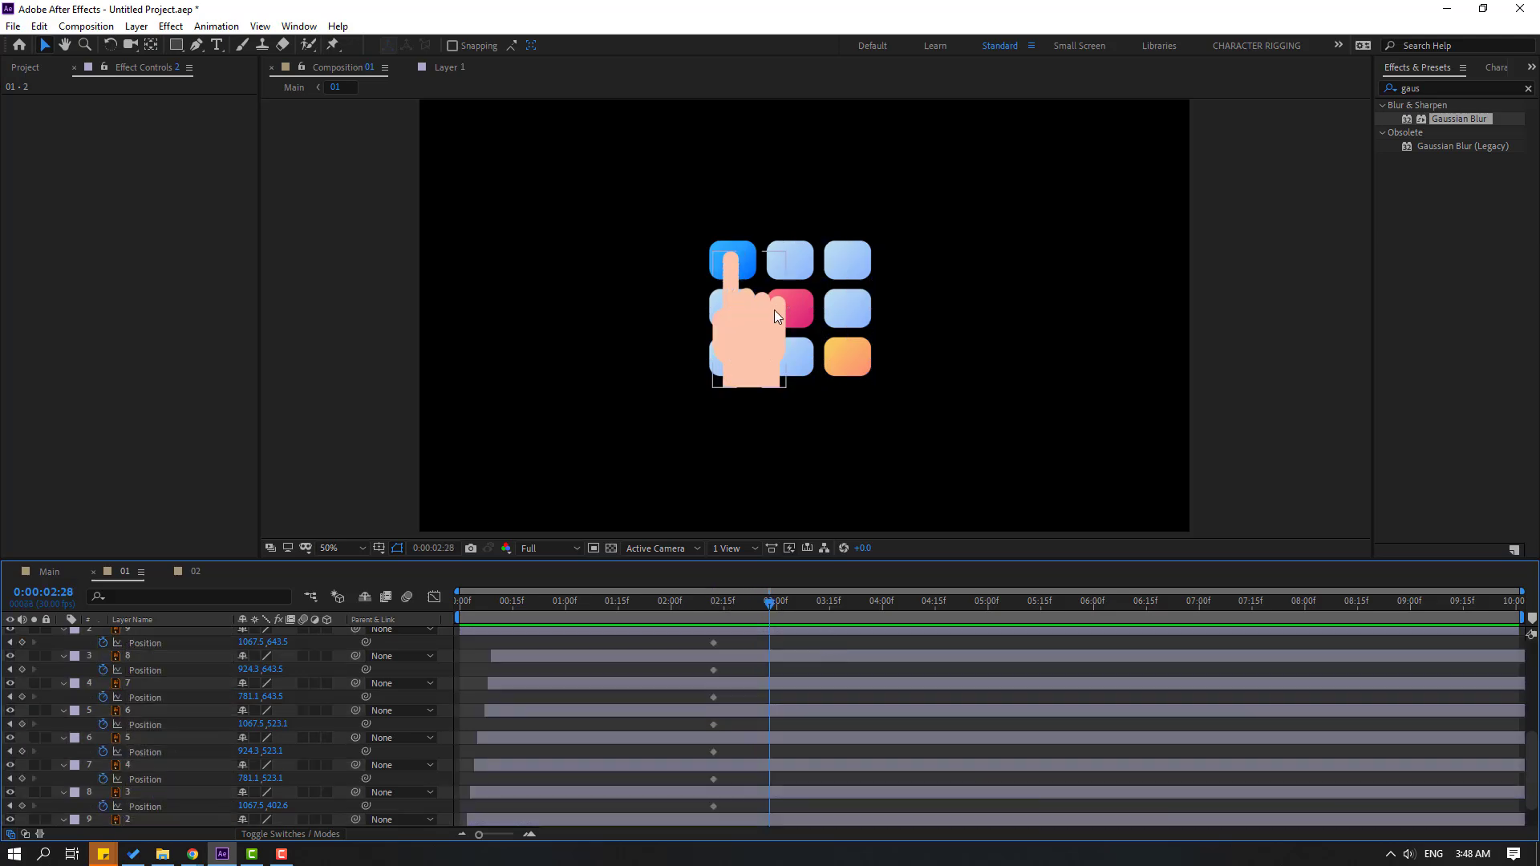
key(period)
Step: Drag each of the eight tiles into the centre to keyframe their gathering
drag(860, 392, 752, 289)
drag(797, 421, 804, 324)
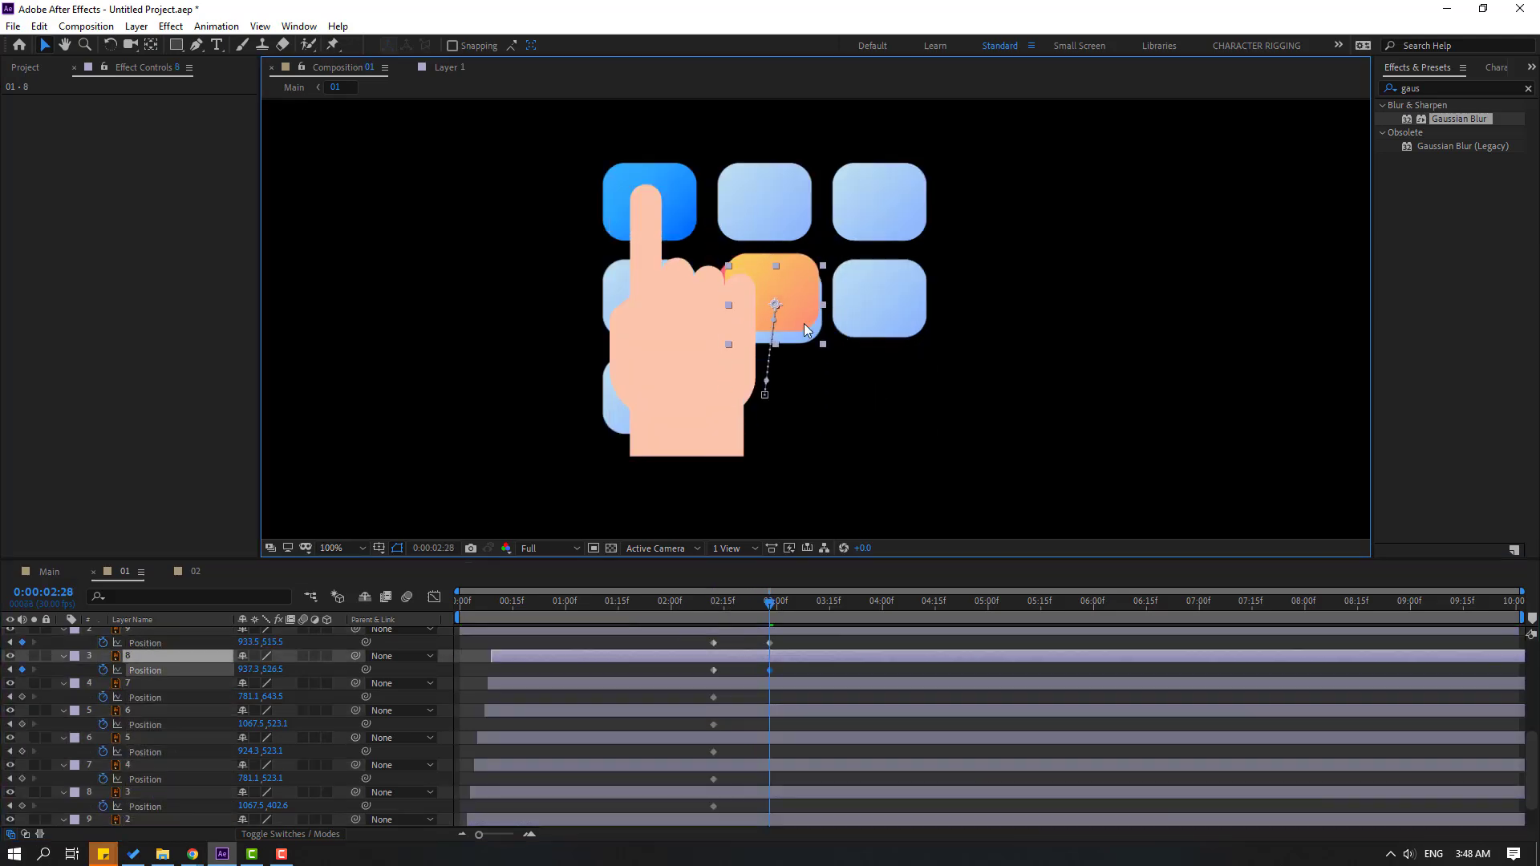
drag(602, 425, 724, 324)
drag(594, 294, 727, 294)
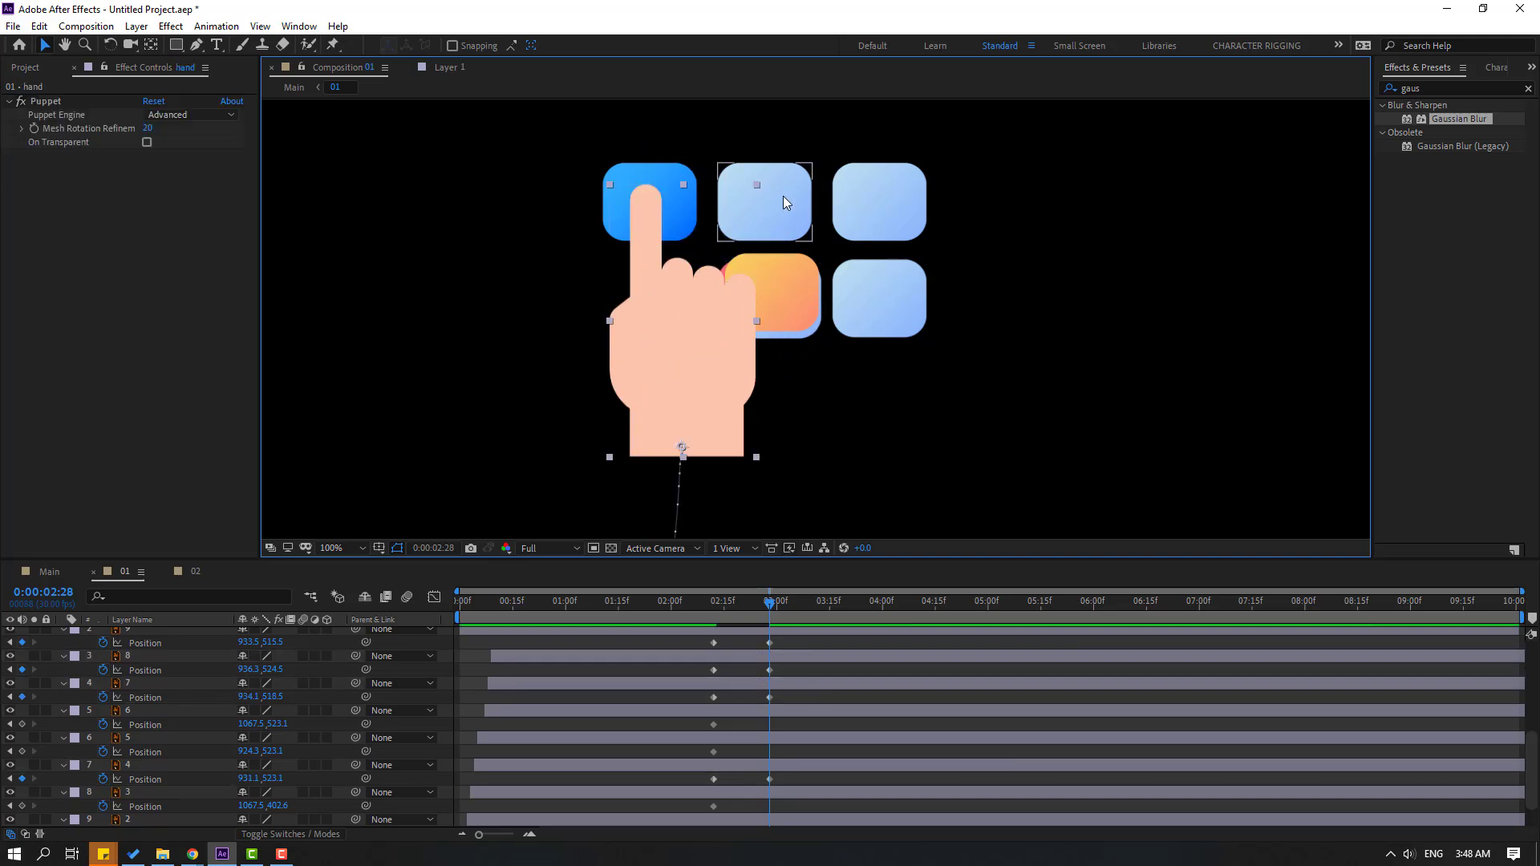
drag(783, 196, 790, 290)
drag(879, 205, 772, 298)
drag(879, 298, 772, 295)
drag(700, 602, 772, 604)
Step: In Main, scrub the blur transition and set the preview start near it
click(48, 571)
mouse_move(665, 593)
mouse_down()
mouse_move(735, 602)
mouse_move(696, 602)
mouse_up()
key(comma)
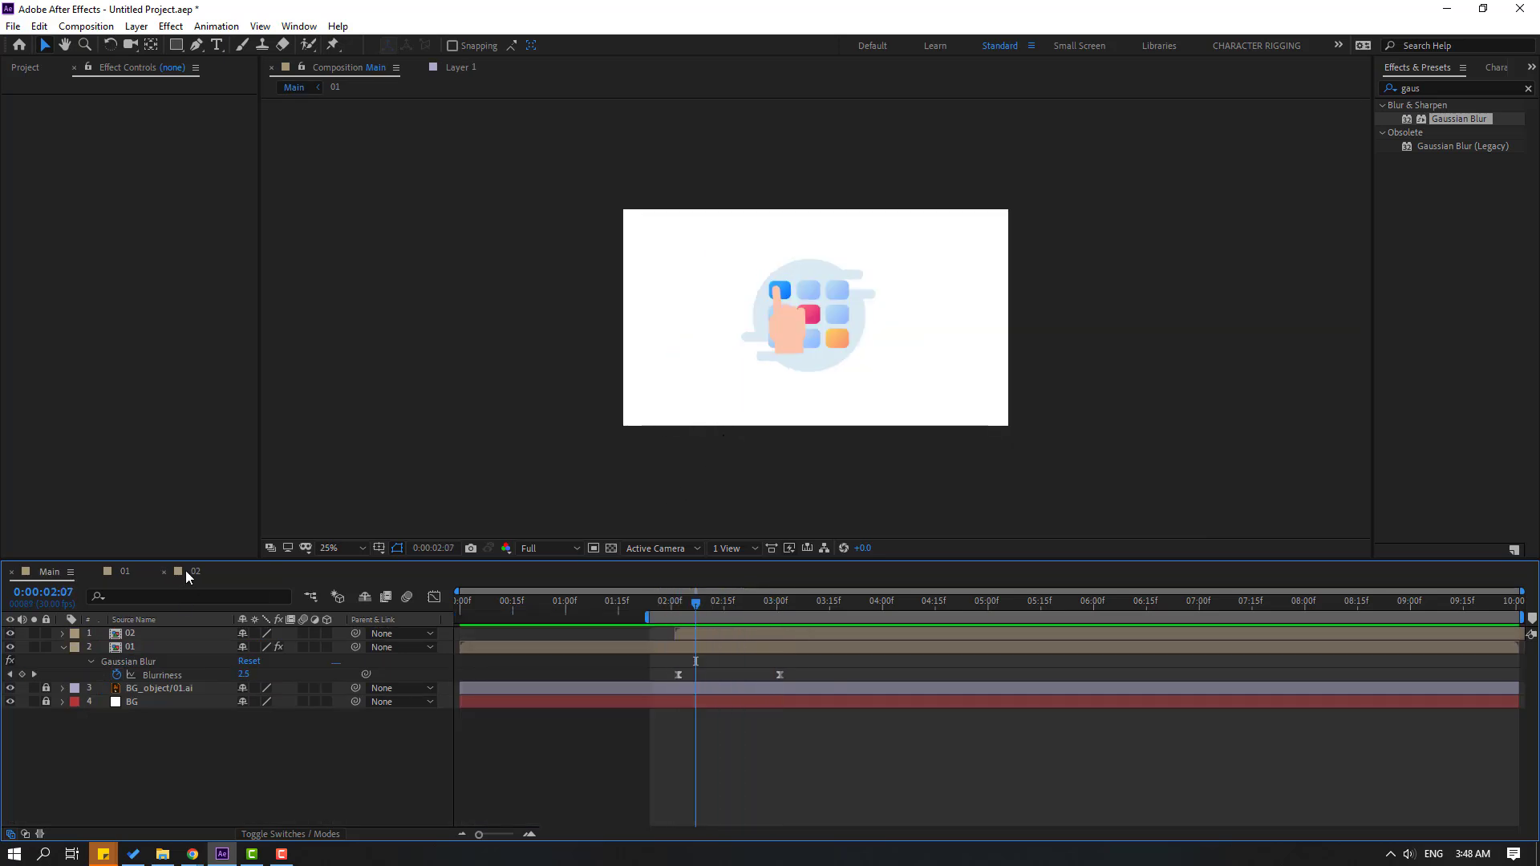
Step: In comp 02's speed graph, sharpen the card's first Position keyframe influence
click(186, 570)
drag(646, 757, 401, 800)
click(434, 597)
drag(582, 806, 531, 789)
click(566, 609)
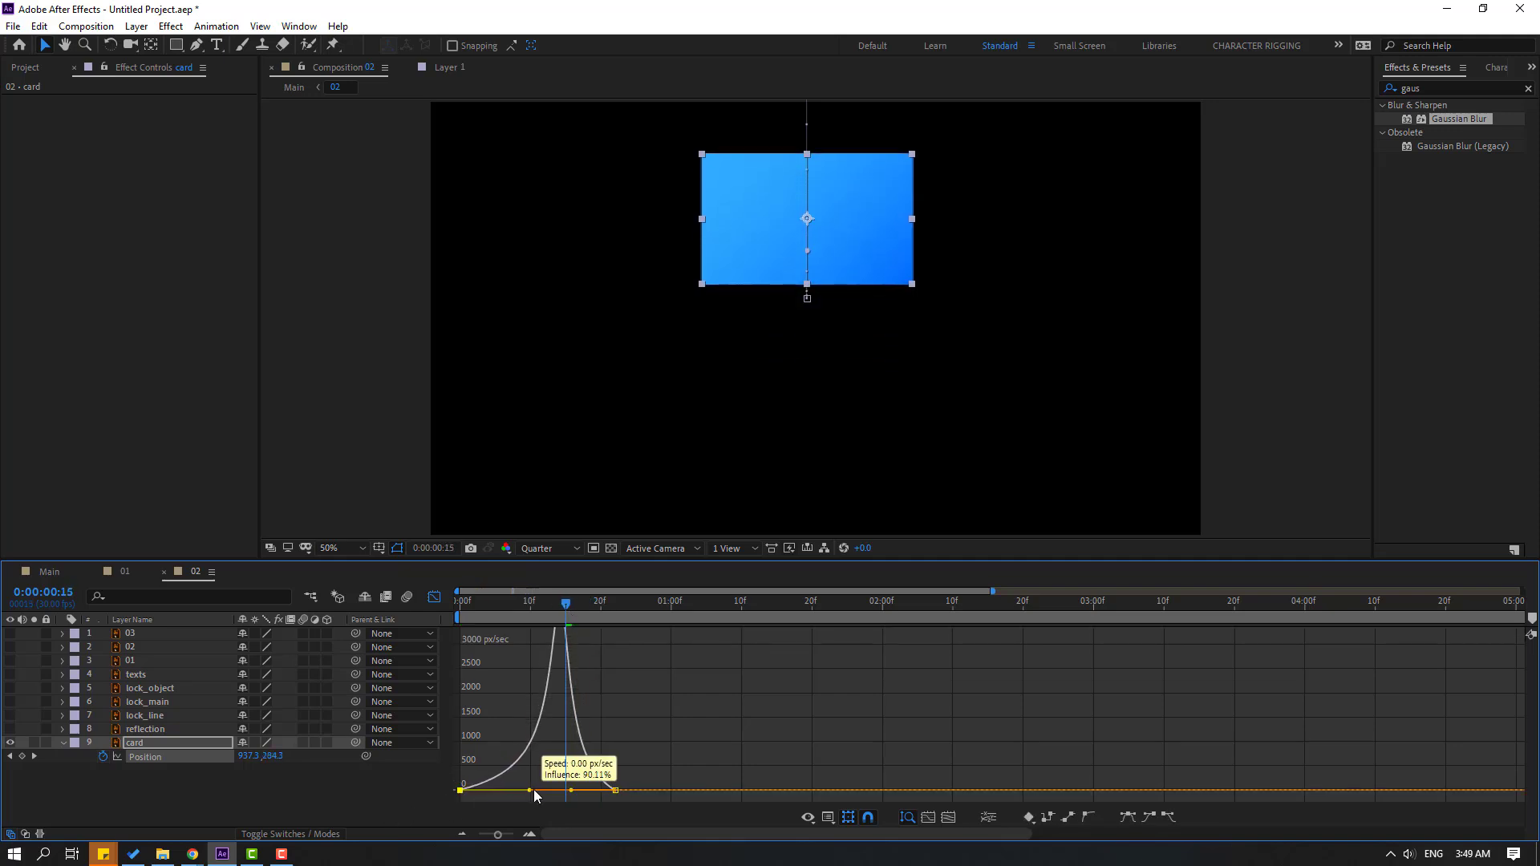
scroll(758, 483, down, 1)
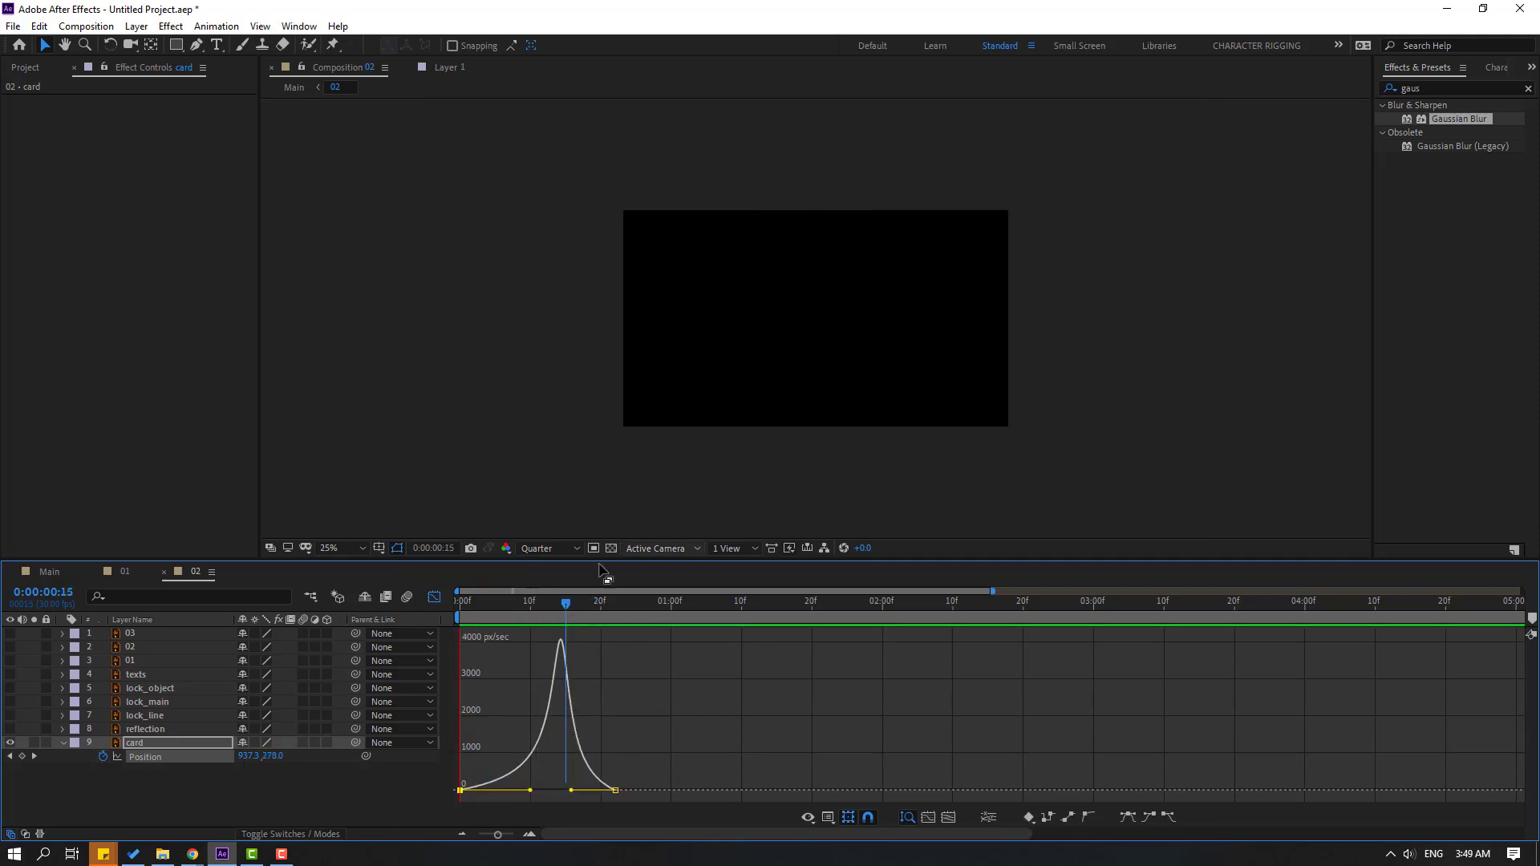
Step: Shift the card's second Position keyframe later for a slower drop
key(shift+F3)
click(616, 768)
drag(615, 758, 637, 757)
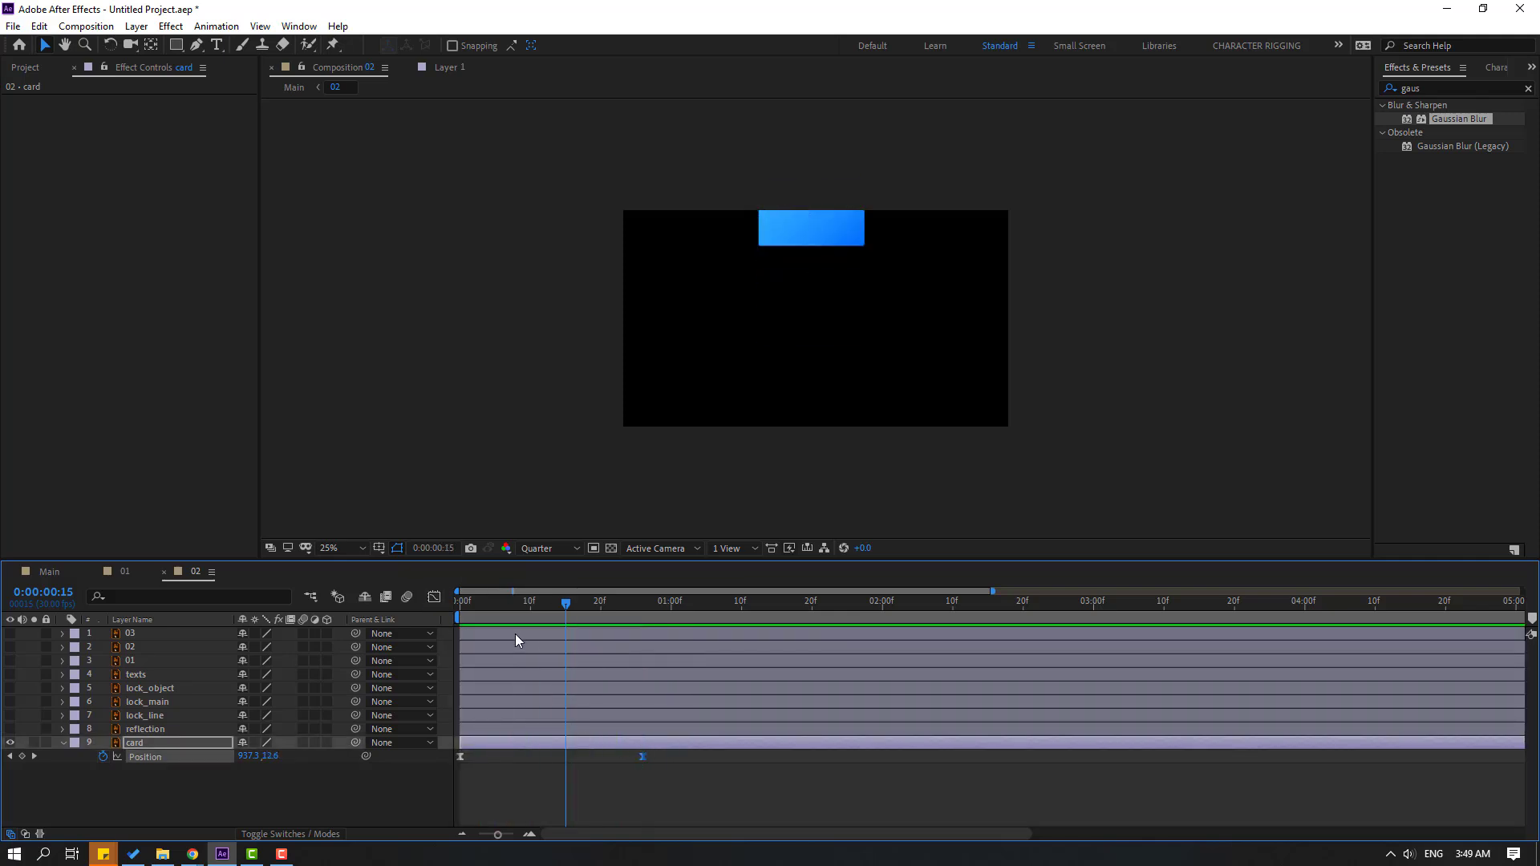
Step: Make the reflection layer visible and parent it to the card layer
key(period)
click(120, 773)
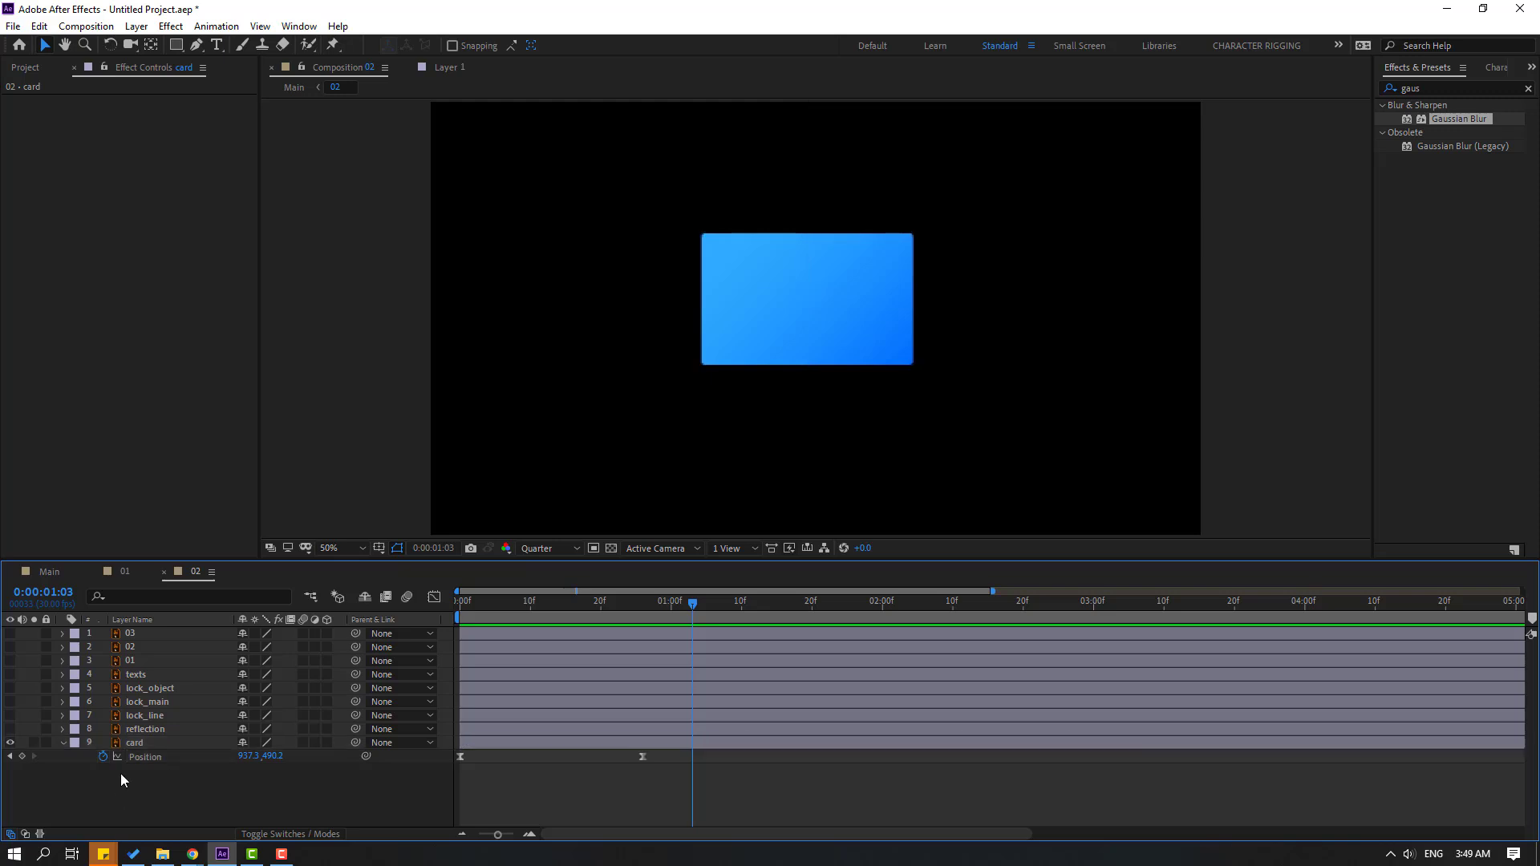
click(131, 730)
click(10, 730)
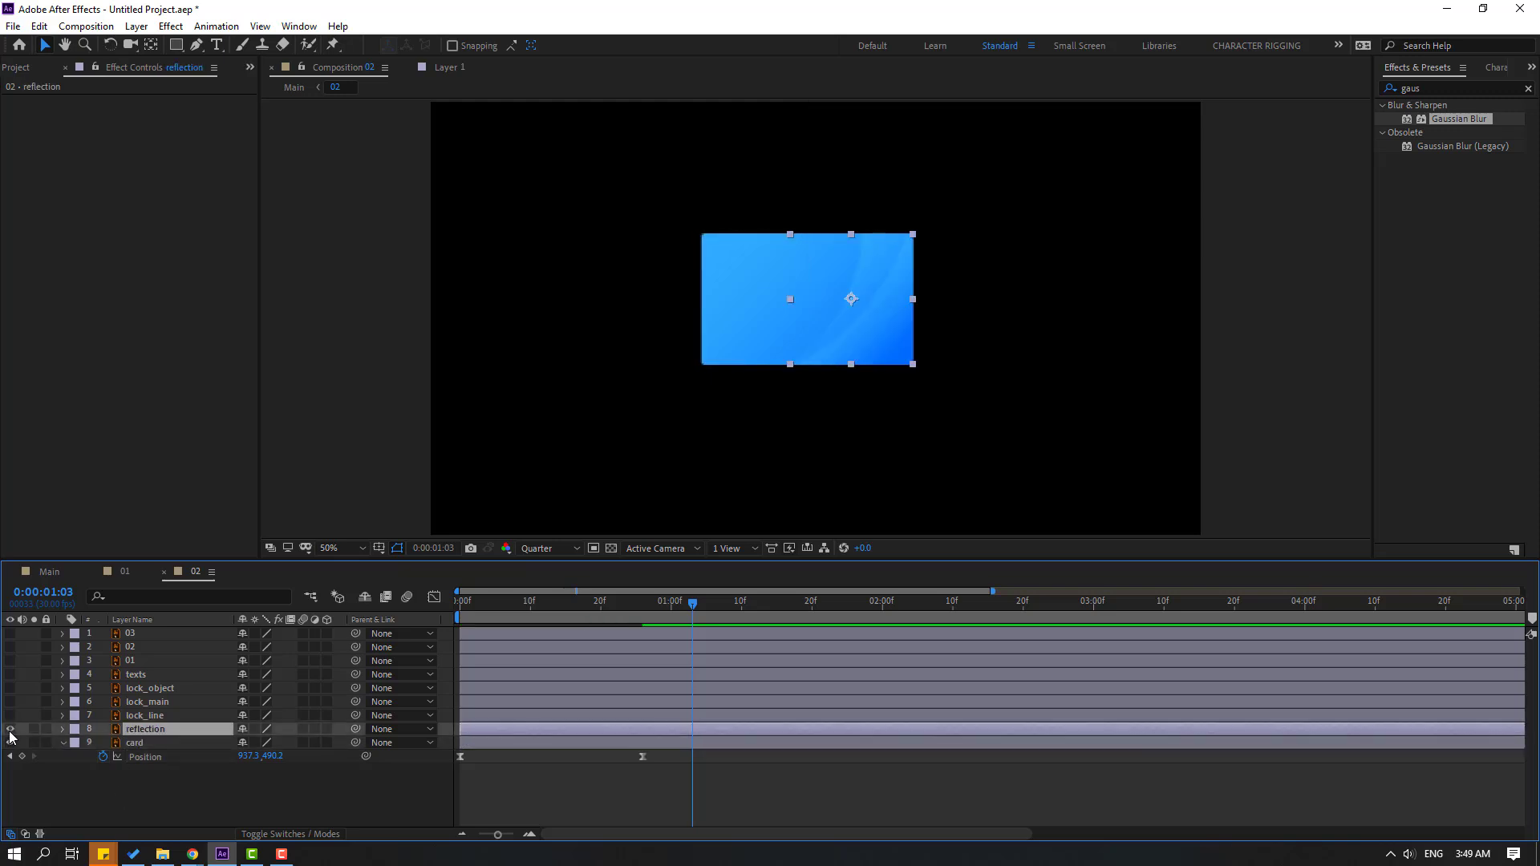
drag(355, 729, 135, 743)
Step: Duplicate the card, alpha-matte the reflection to card 2, and scale the reflection to 126%
click(137, 743)
key(ctrl+d)
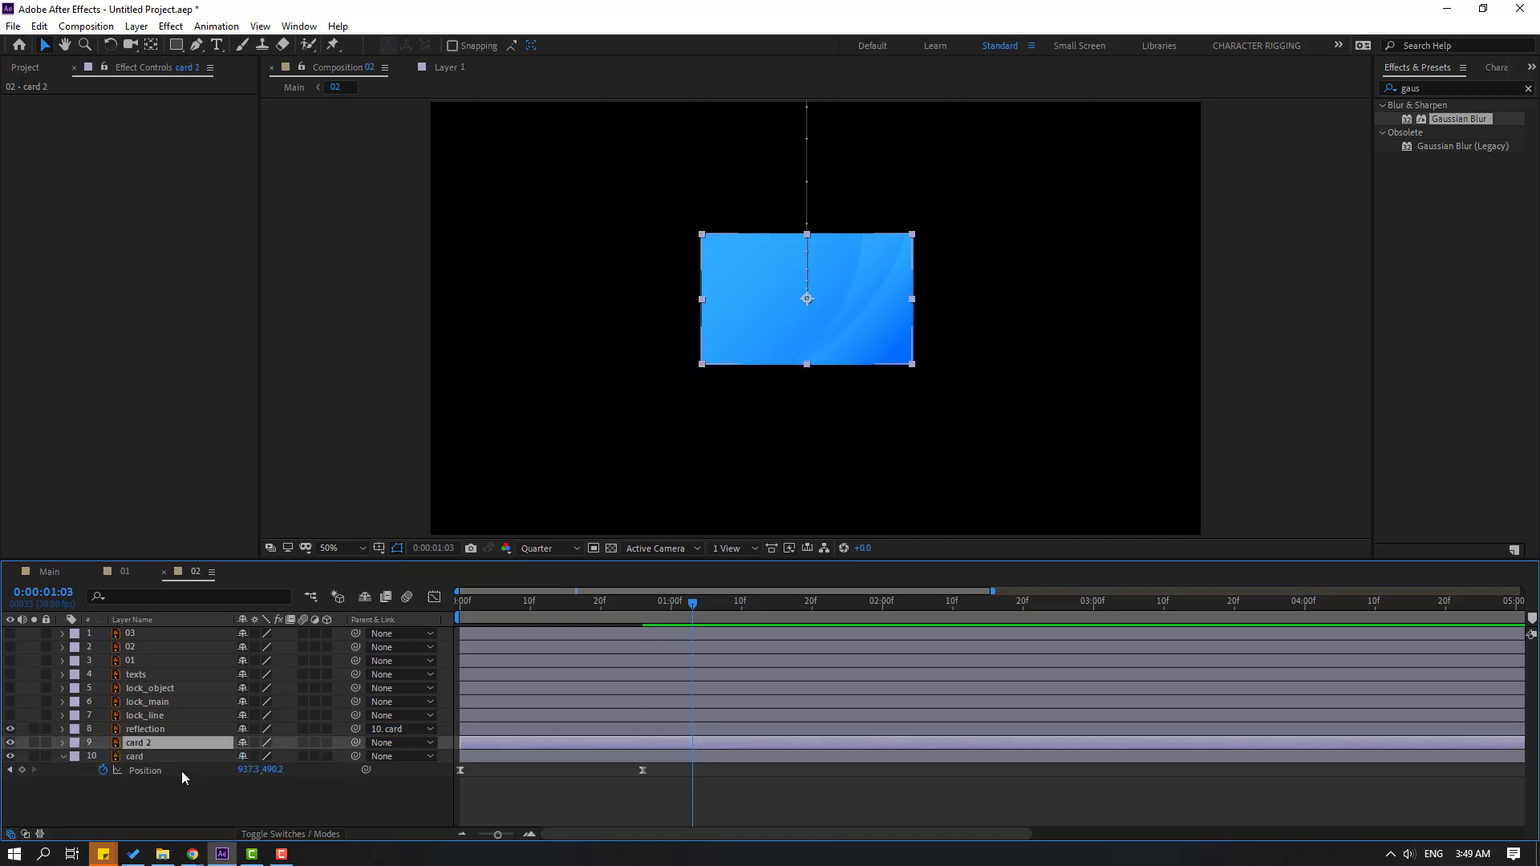
click(142, 731)
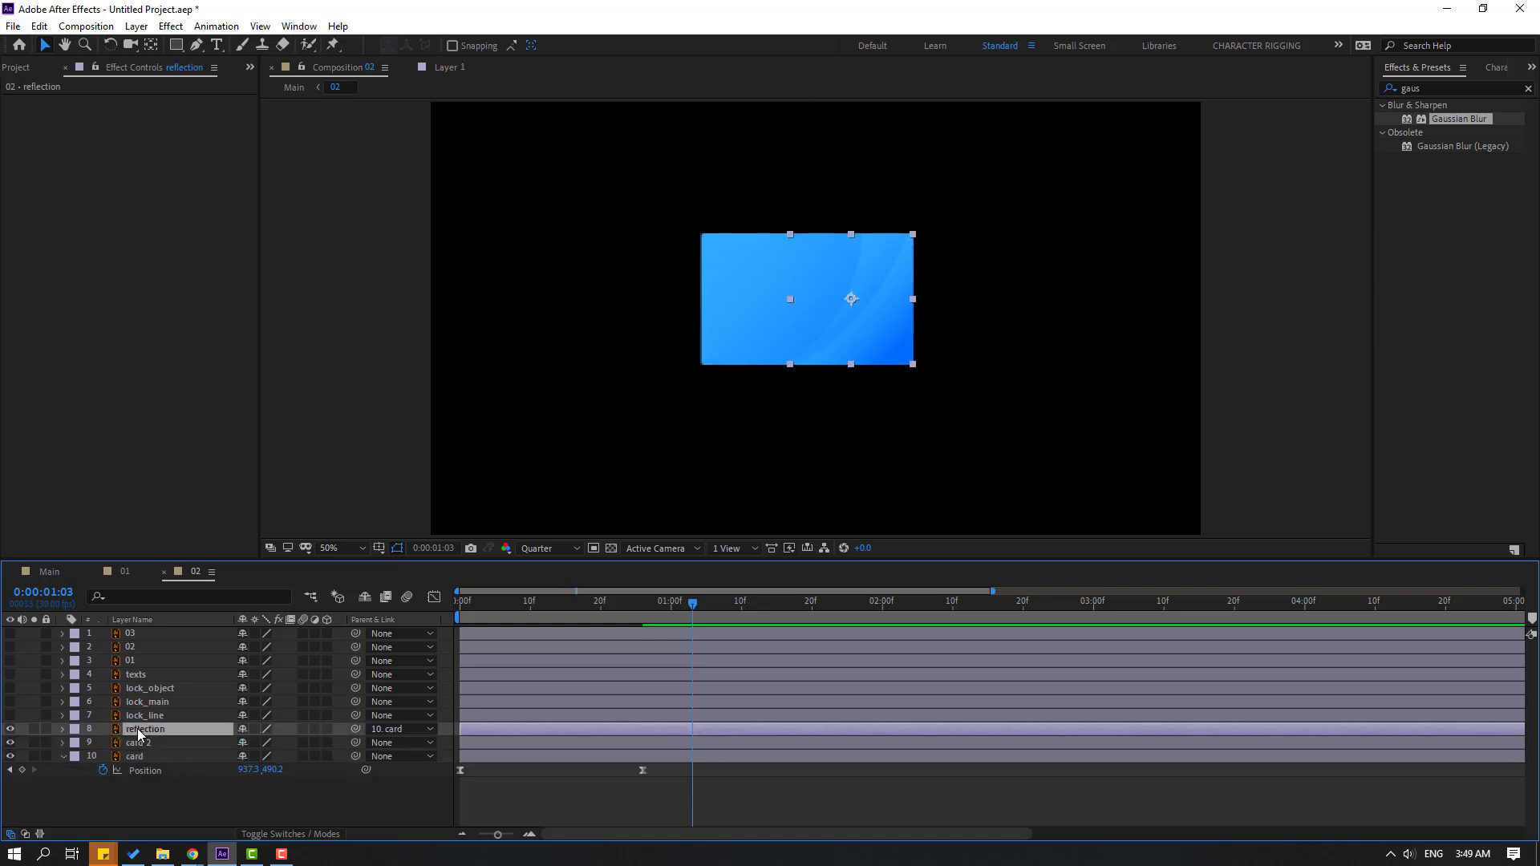
drag(132, 728, 154, 752)
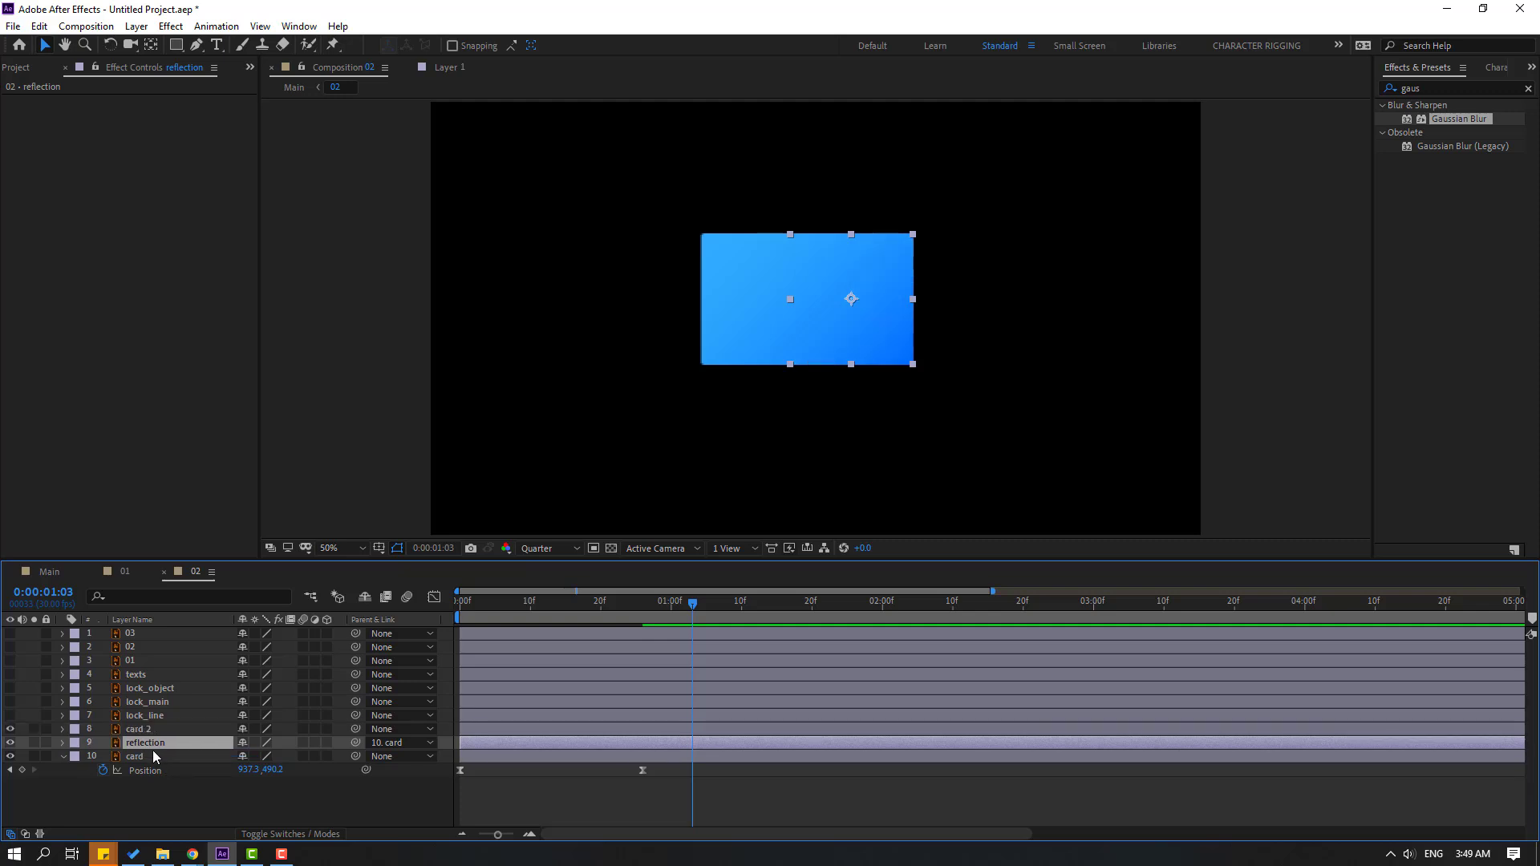
click(277, 835)
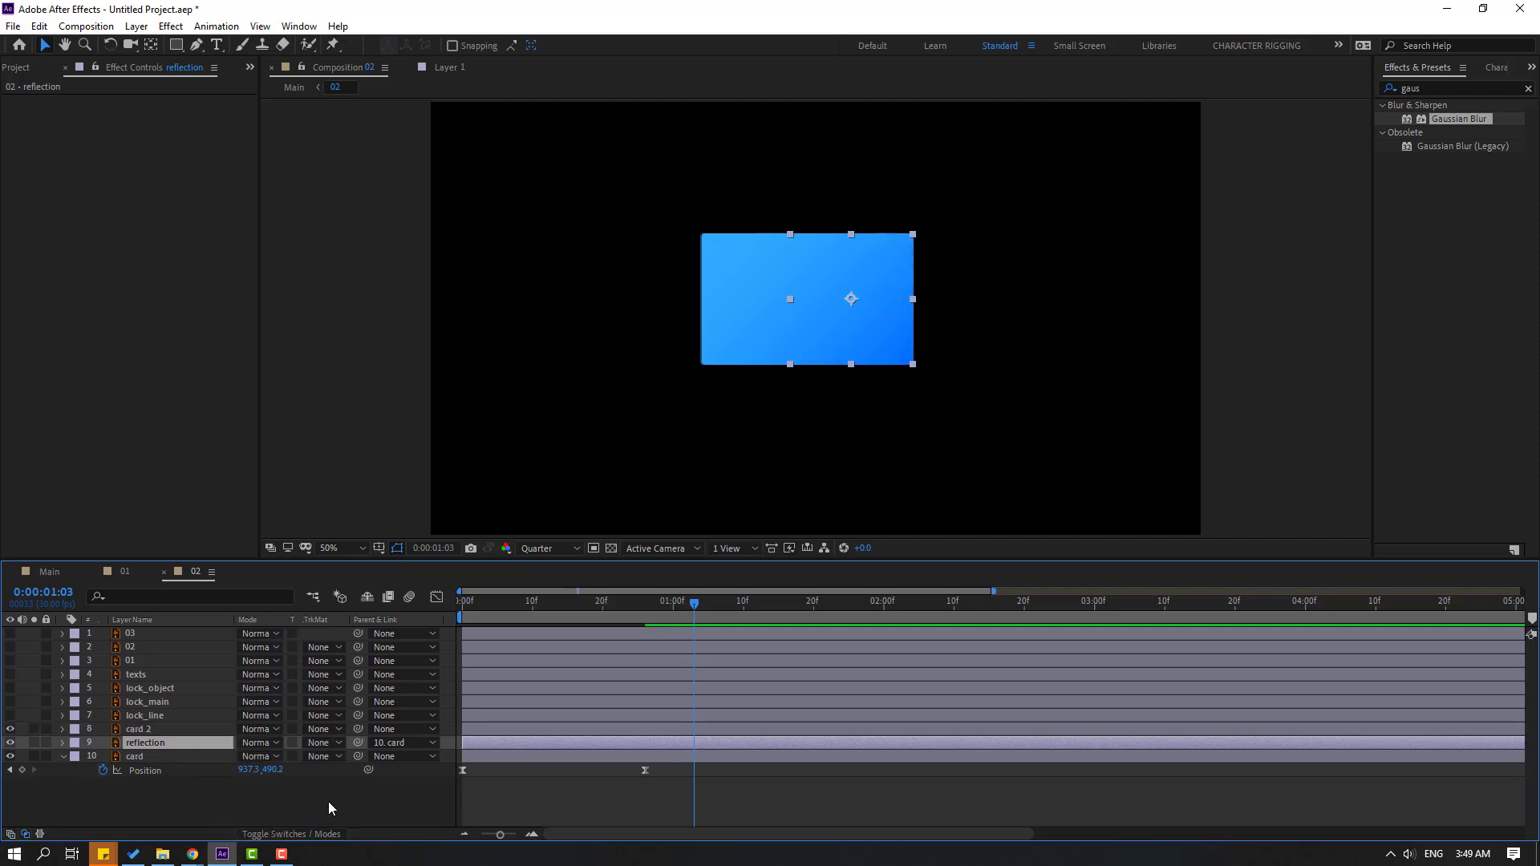
click(329, 743)
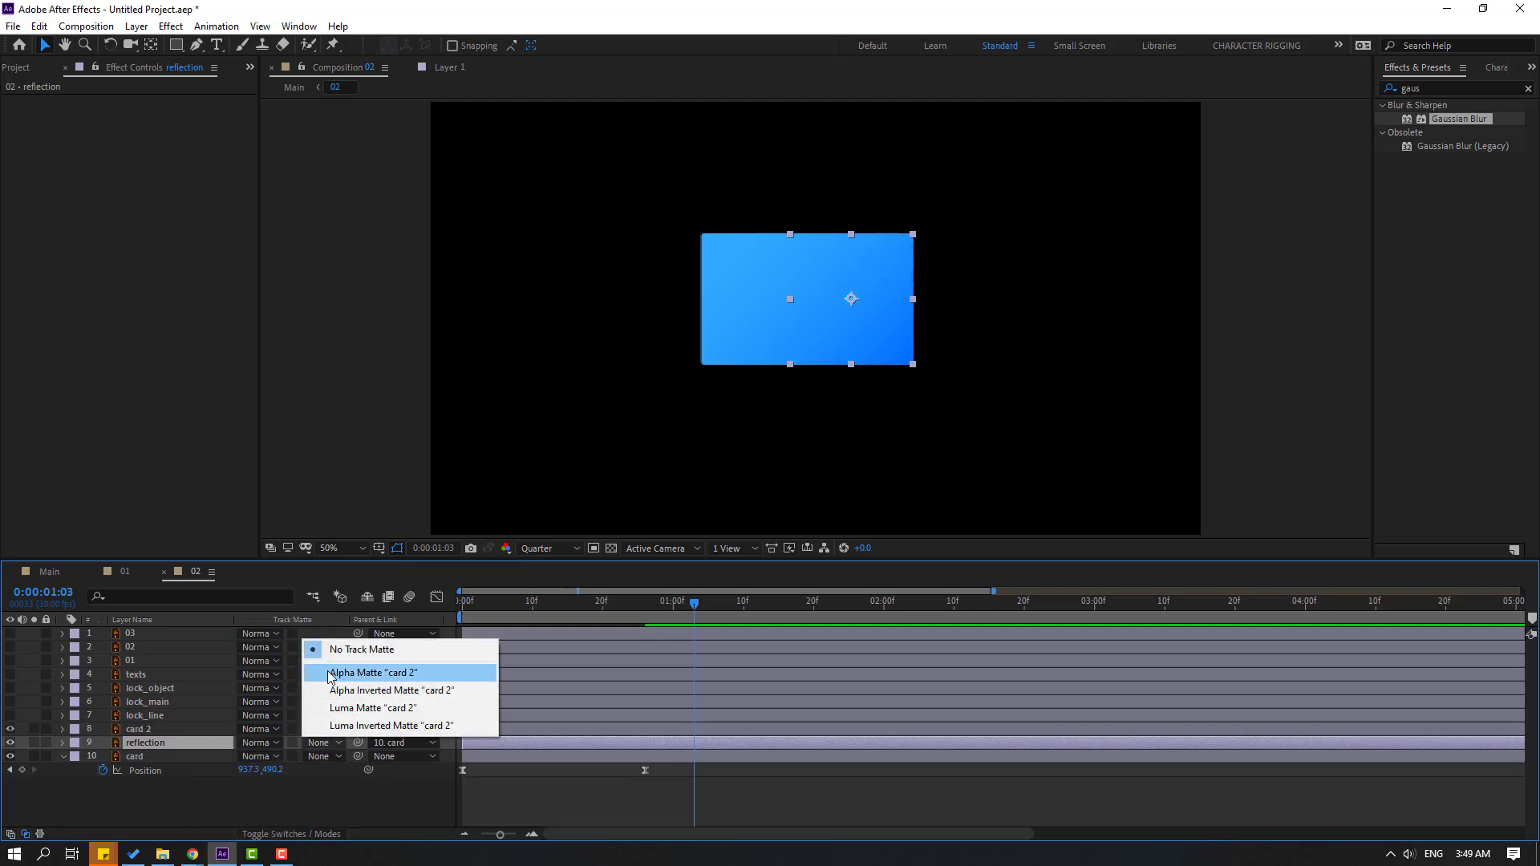
click(359, 673)
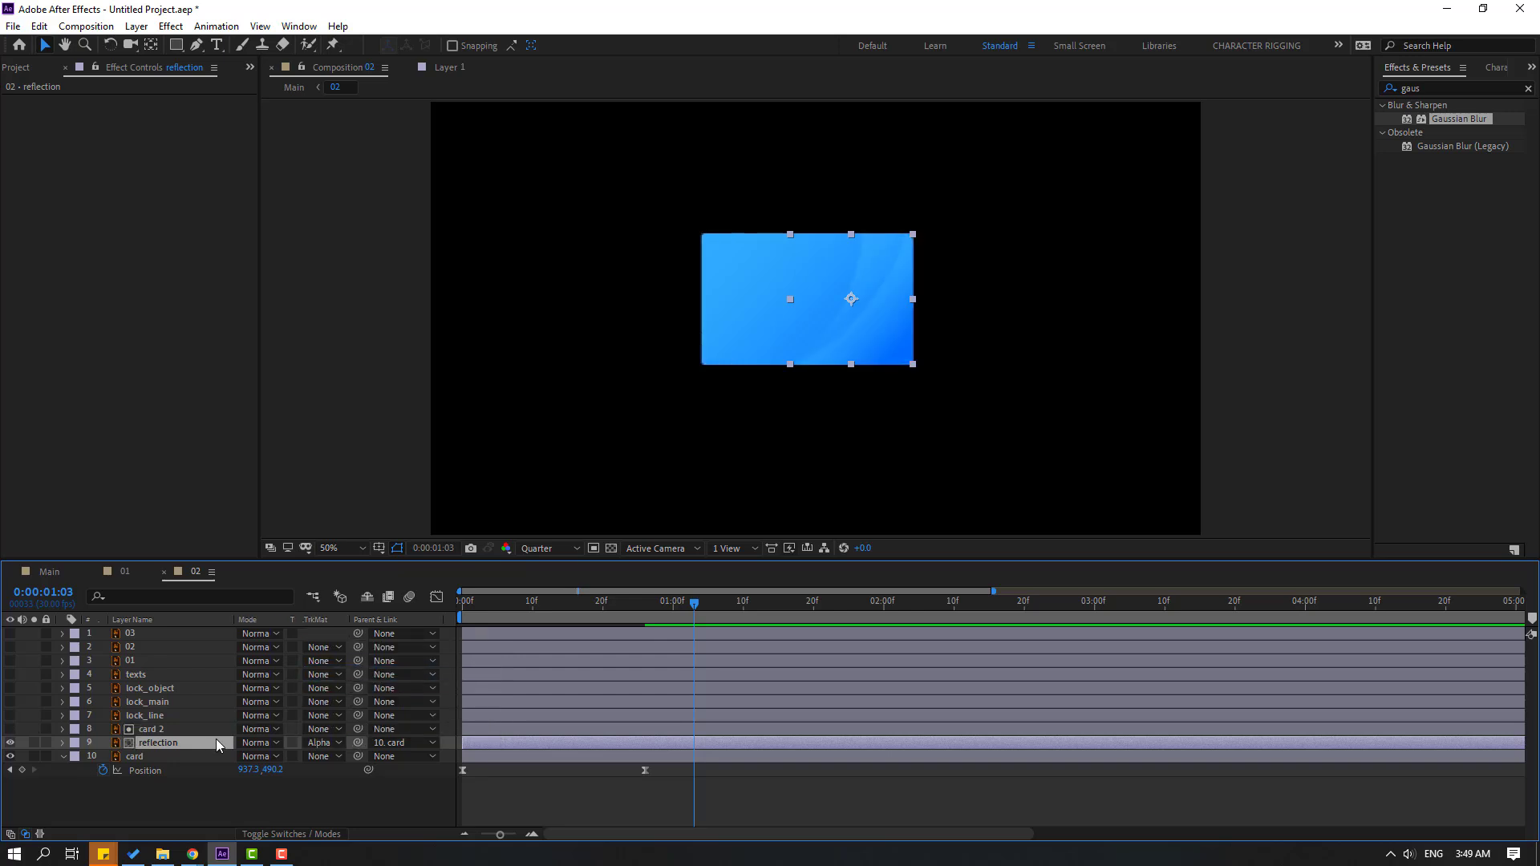
key(s)
drag(259, 756, 280, 752)
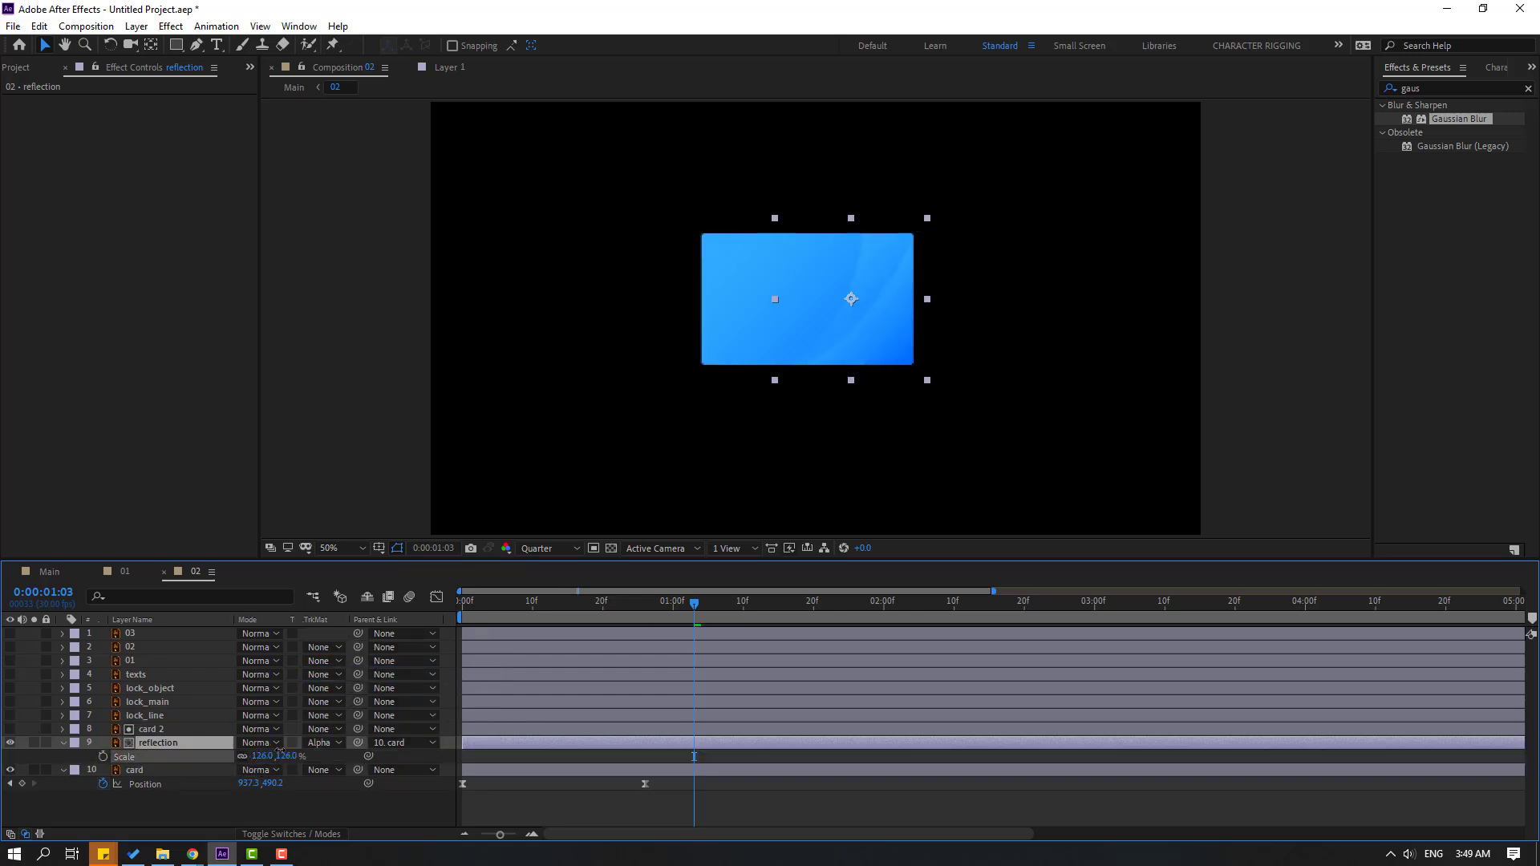
Step: Keyframe the reflection's Position from the card's right side to 304.2 on the left by 1 second
drag(621, 614, 574, 614)
key(p)
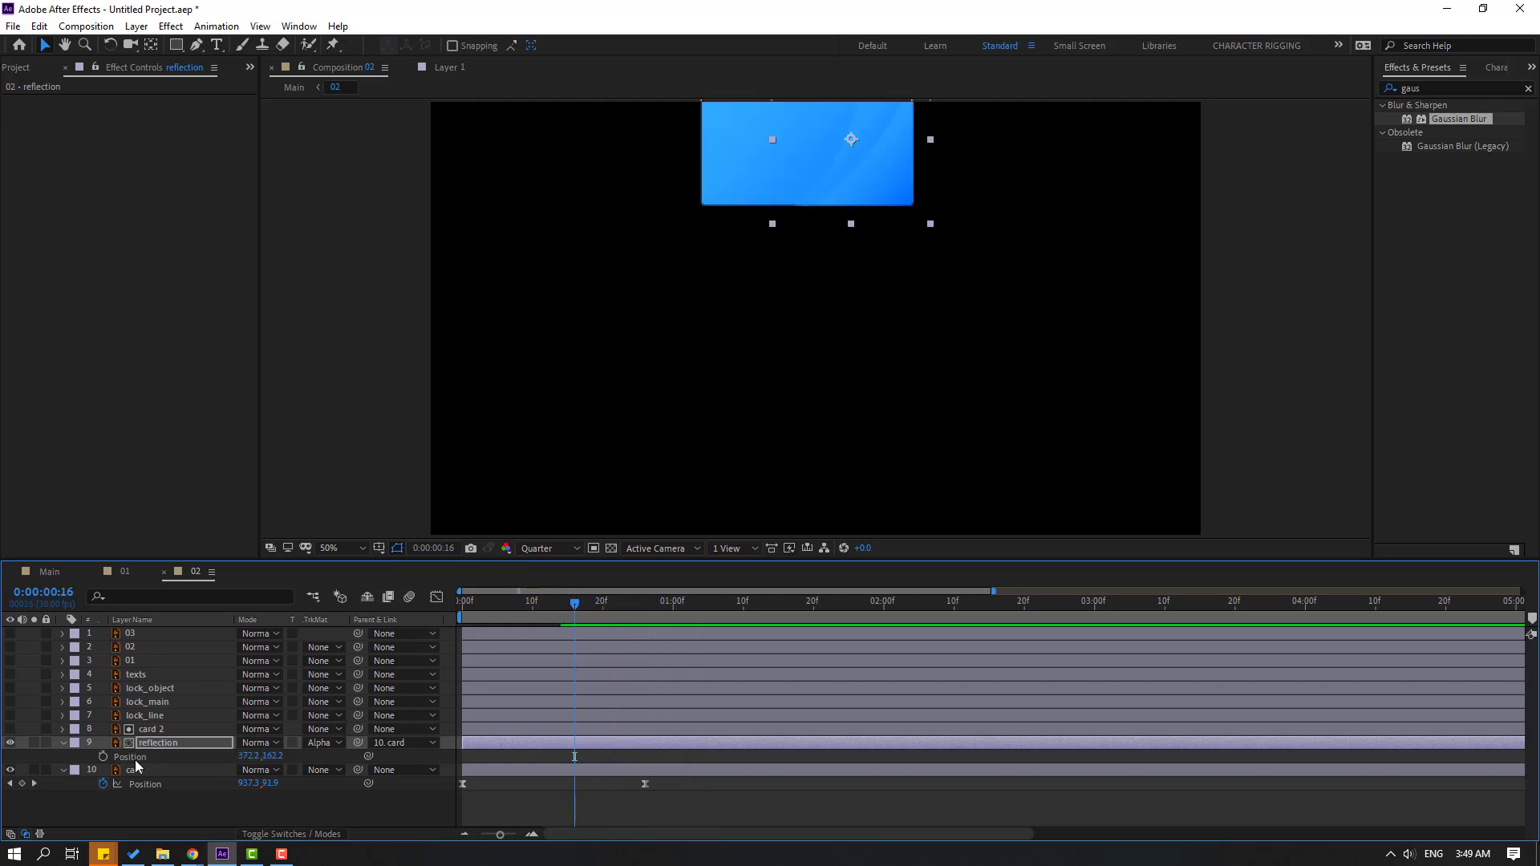
drag(251, 757, 454, 745)
drag(586, 614, 595, 614)
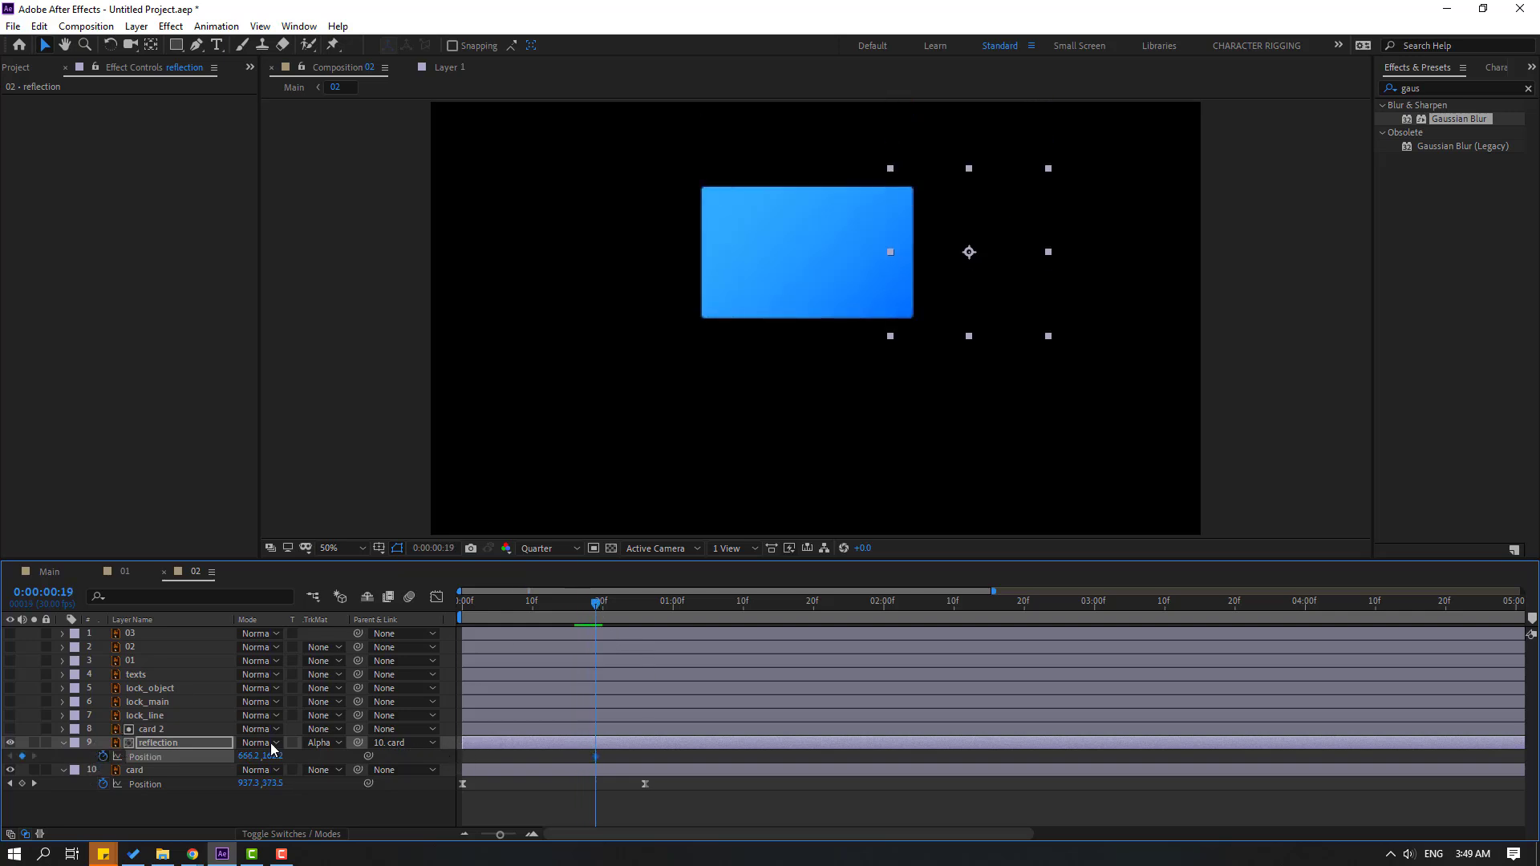
click(673, 614)
drag(249, 756, 5, 756)
drag(261, 757, 229, 750)
Step: Apply Easy Ease to both reflection keyframes and retime the end keyframe, previewing the sweep
drag(690, 768, 599, 754)
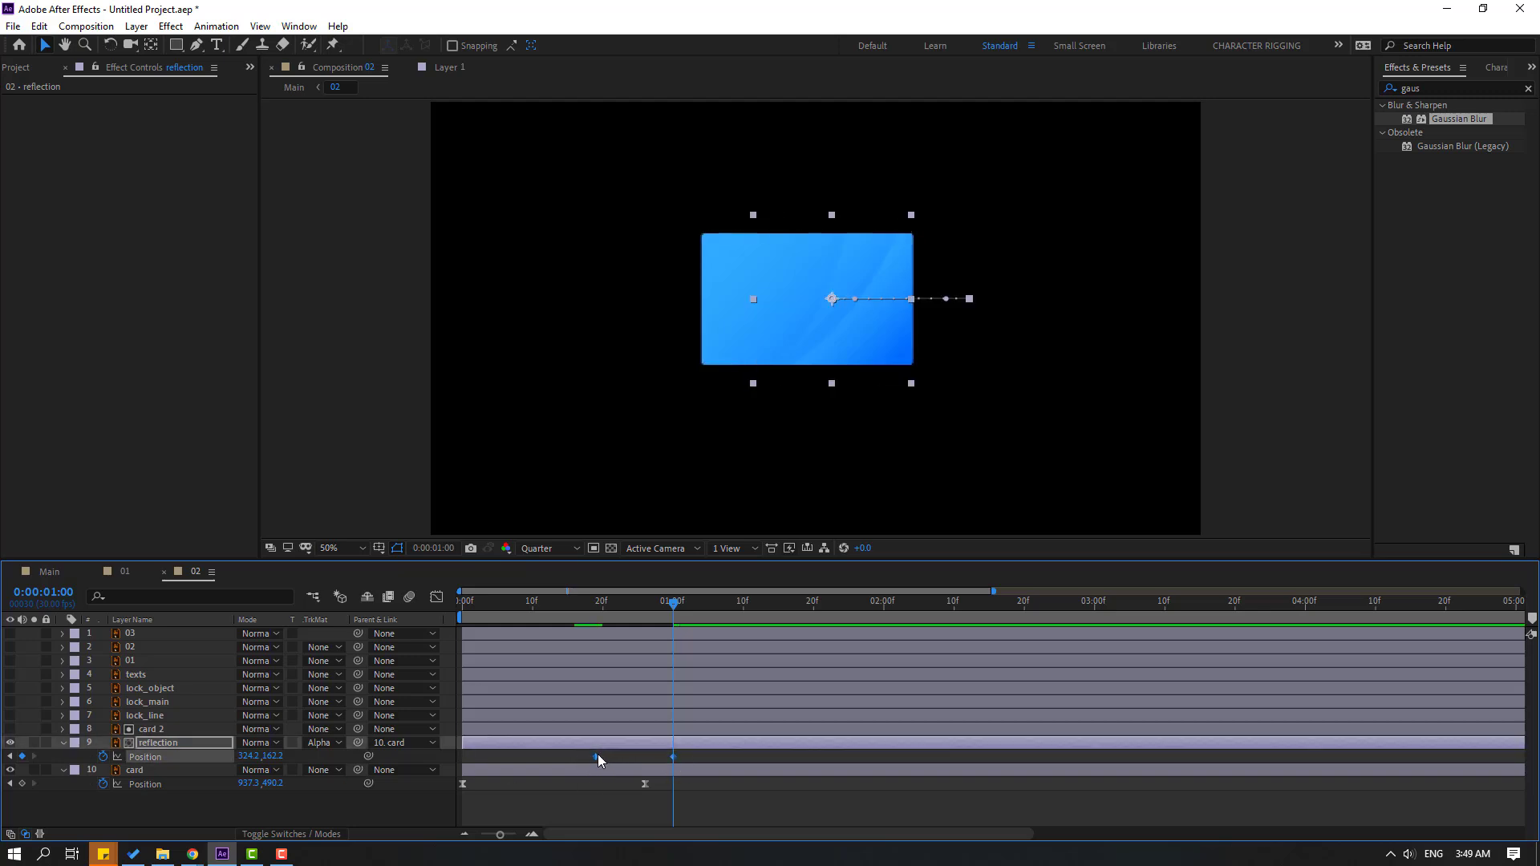
right_click(599, 754)
mouse_move(670, 747)
click(830, 637)
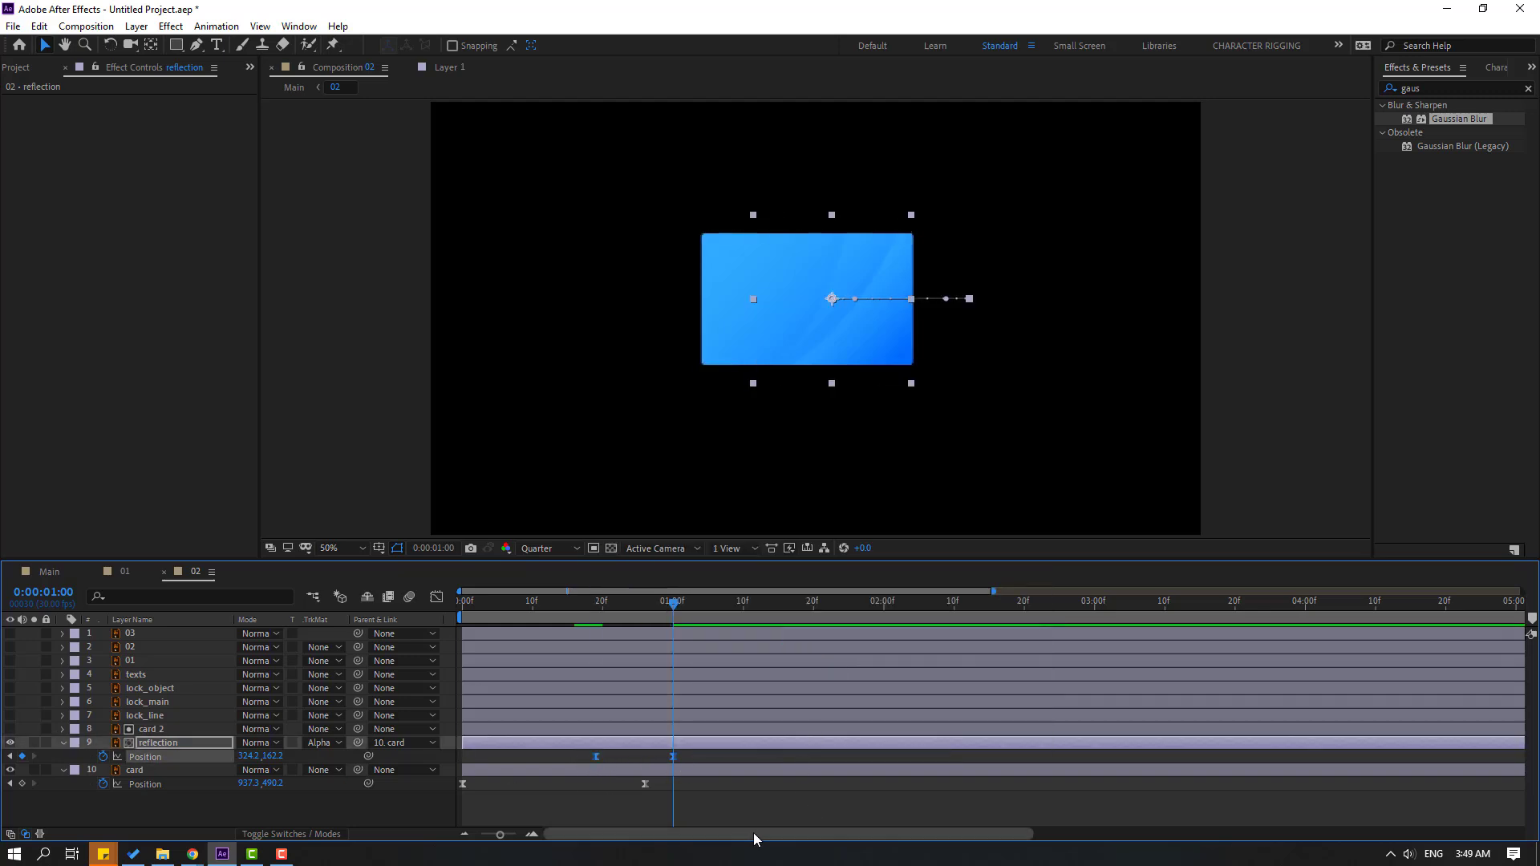
click(741, 796)
key(space)
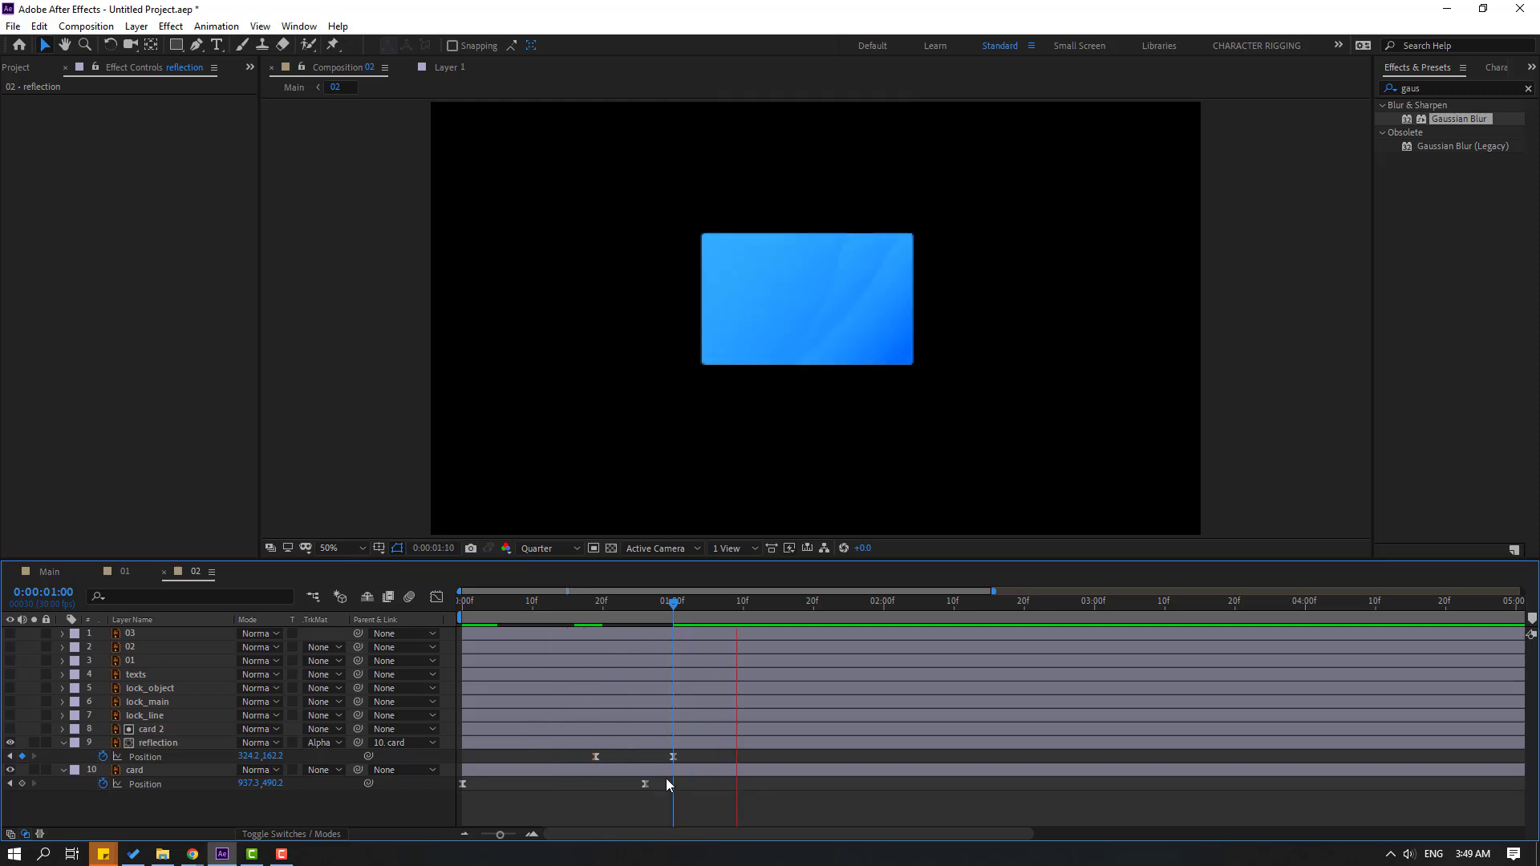
click(673, 756)
mouse_move(672, 758)
mouse_down()
mouse_move(754, 756)
mouse_move(589, 775)
mouse_move(594, 760)
mouse_up()
key(alt+Left)
key(alt+Left)
key(alt+Left)
key(space)
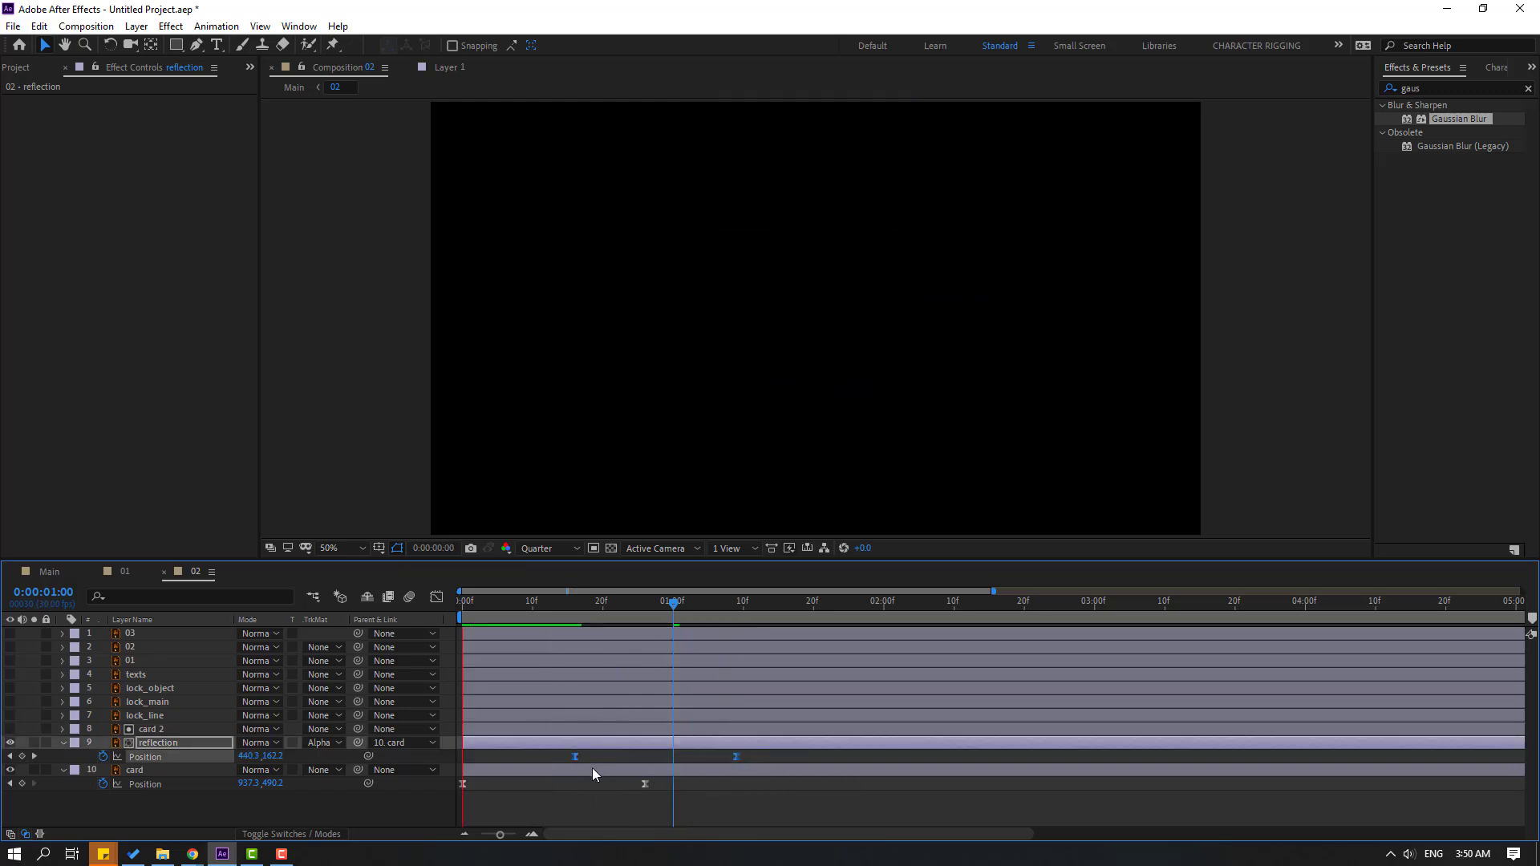
key(space)
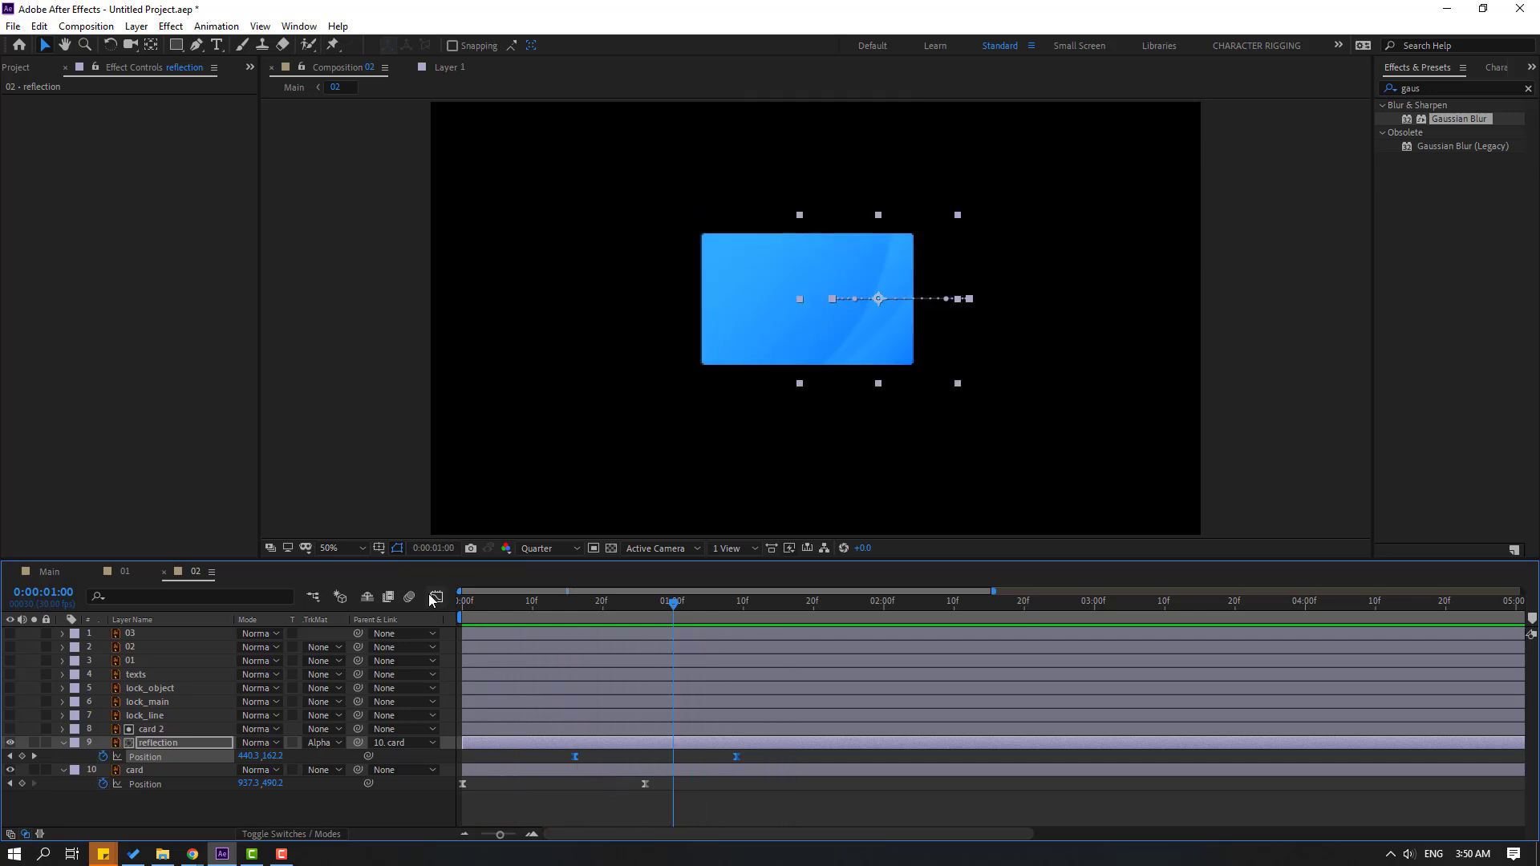
Step: Sharpen the reflection's ease in the speed graph and move its end keyframe to 1:21
click(436, 597)
mouse_move(622, 751)
mouse_down()
mouse_move(572, 813)
mouse_move(685, 790)
mouse_up()
key(space)
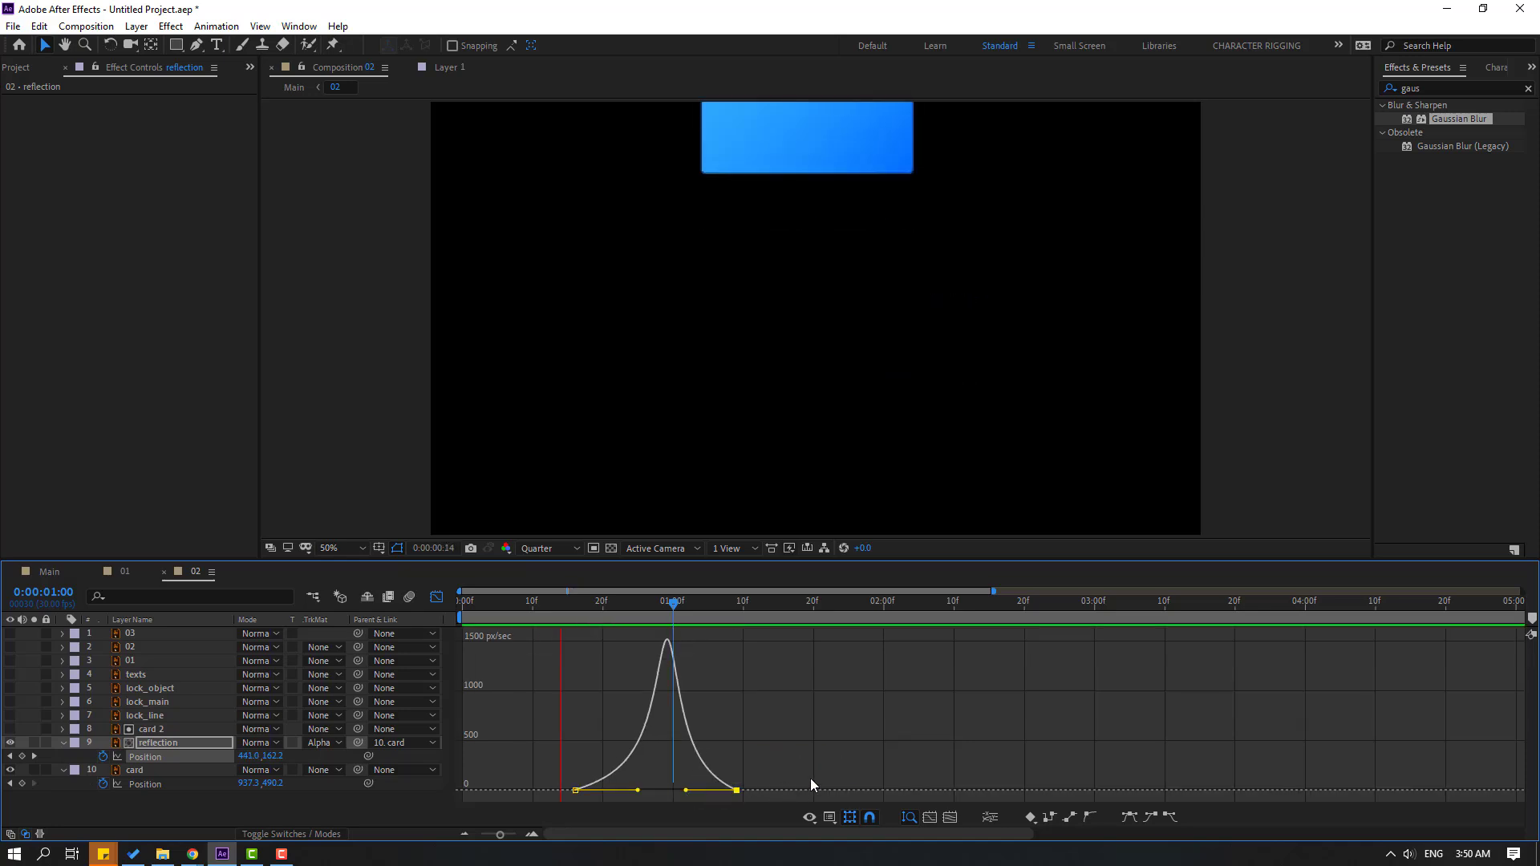
key(space)
key(shift+F3)
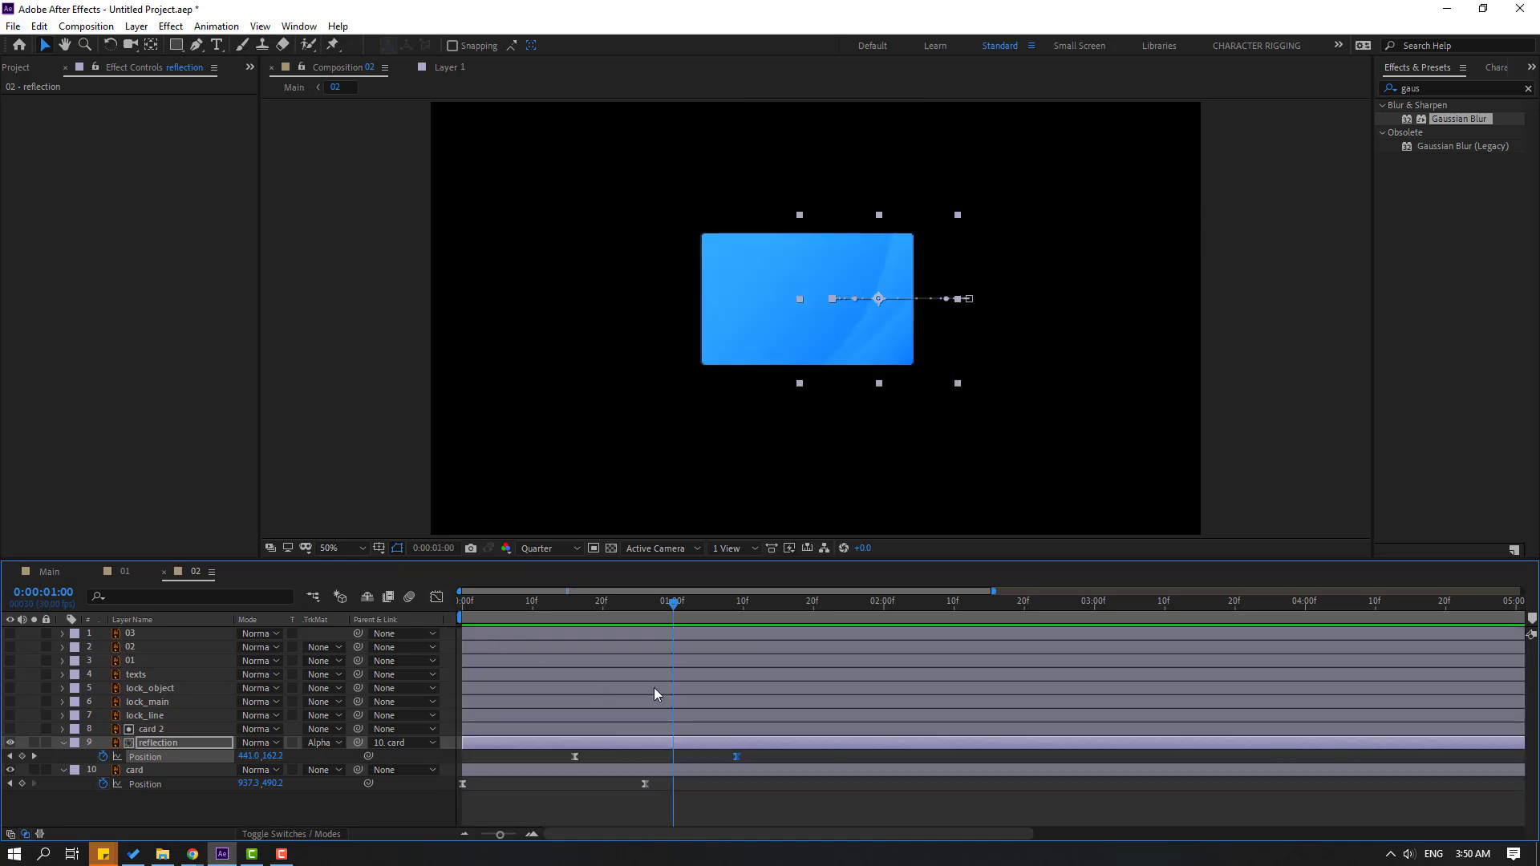
drag(735, 758, 470, 768)
key(space)
key(space)
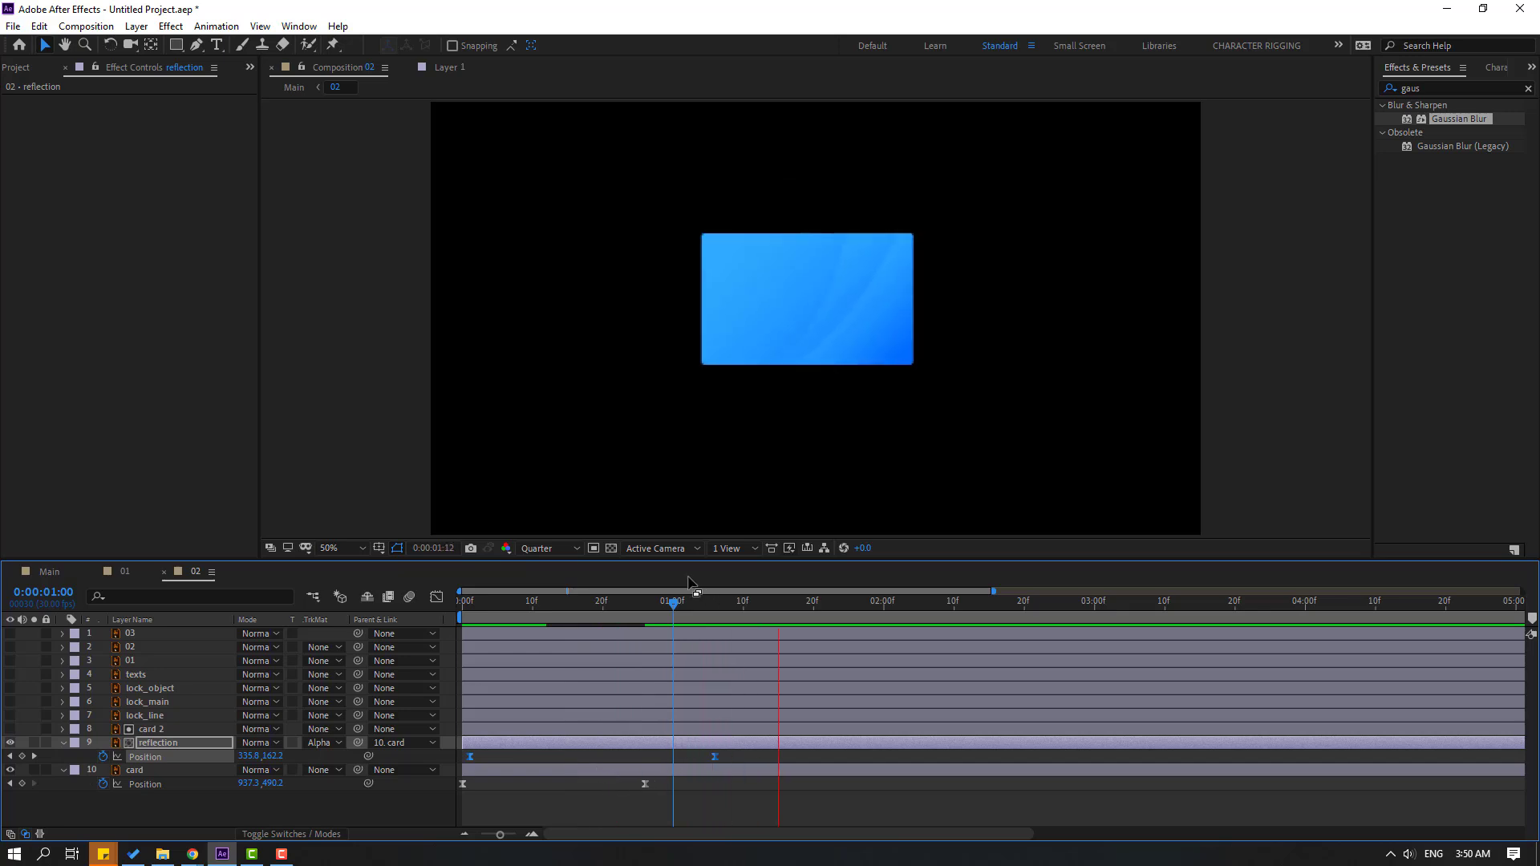
Step: Check the card animation in Main, then make the texts layer visible in comp 02
click(49, 571)
drag(706, 601, 778, 603)
click(196, 571)
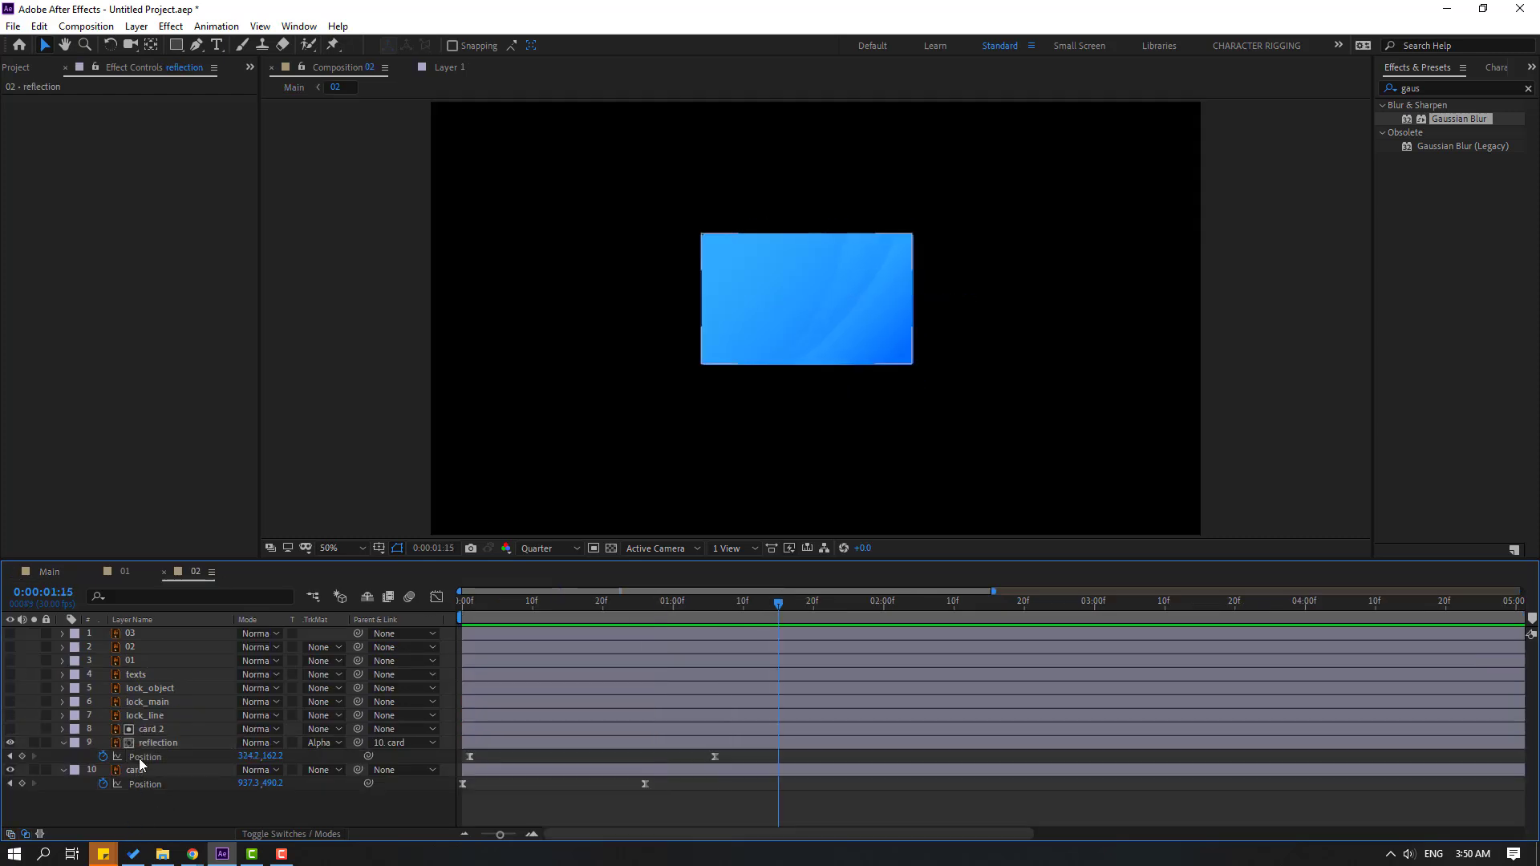
click(136, 675)
click(10, 674)
click(548, 548)
Step: Set the preview resolution to Full and parent the texts layer to the card
click(545, 584)
scroll(783, 411, up, 2)
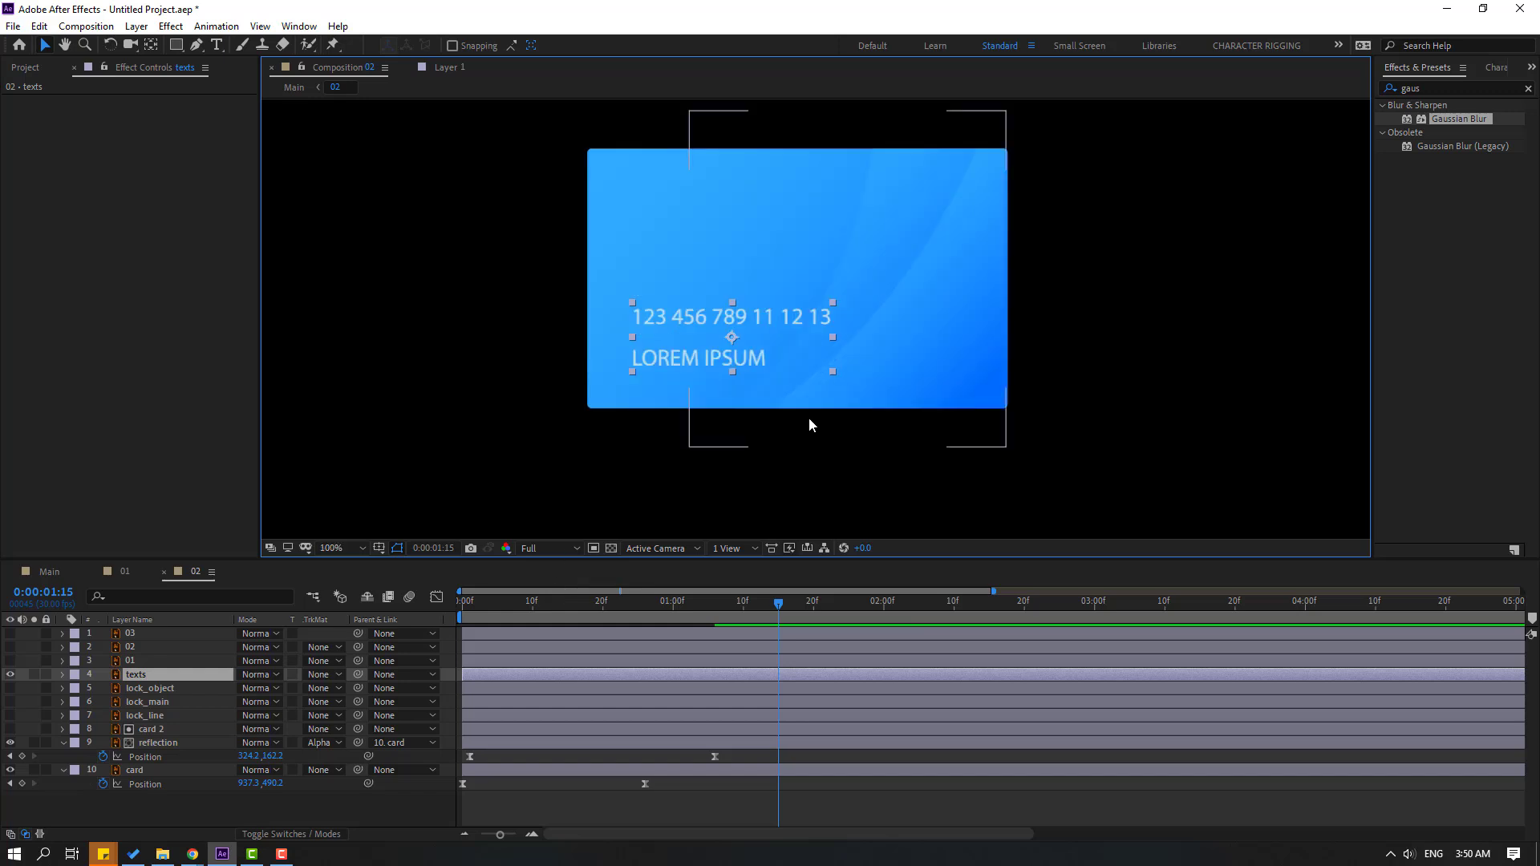
drag(360, 676, 138, 770)
drag(520, 602, 681, 608)
Step: Show circle layers 01, 02 and 03 and parent all three to the card
click(132, 661)
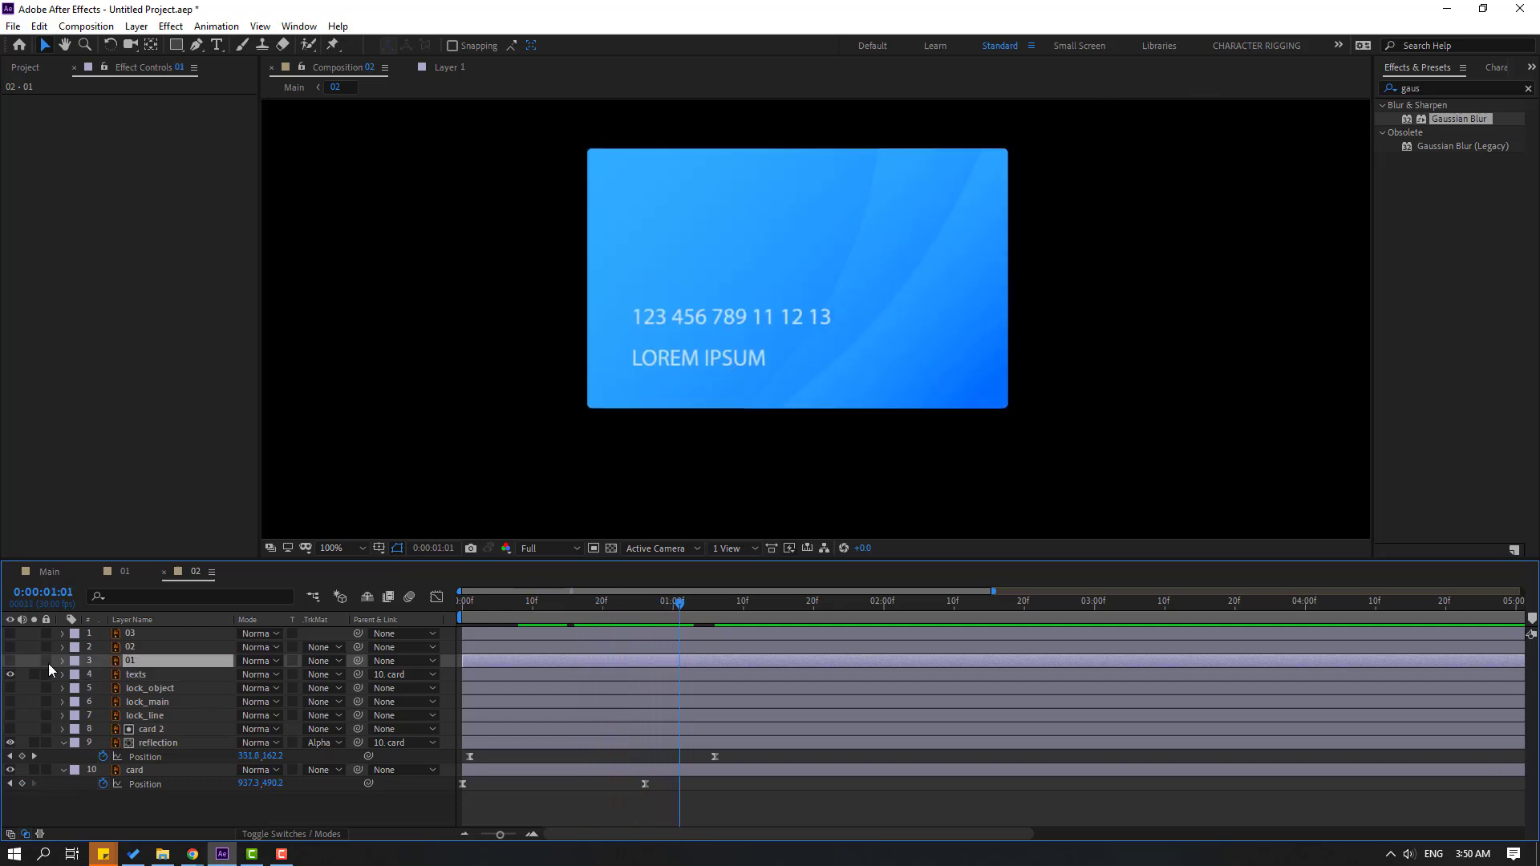
click(10, 660)
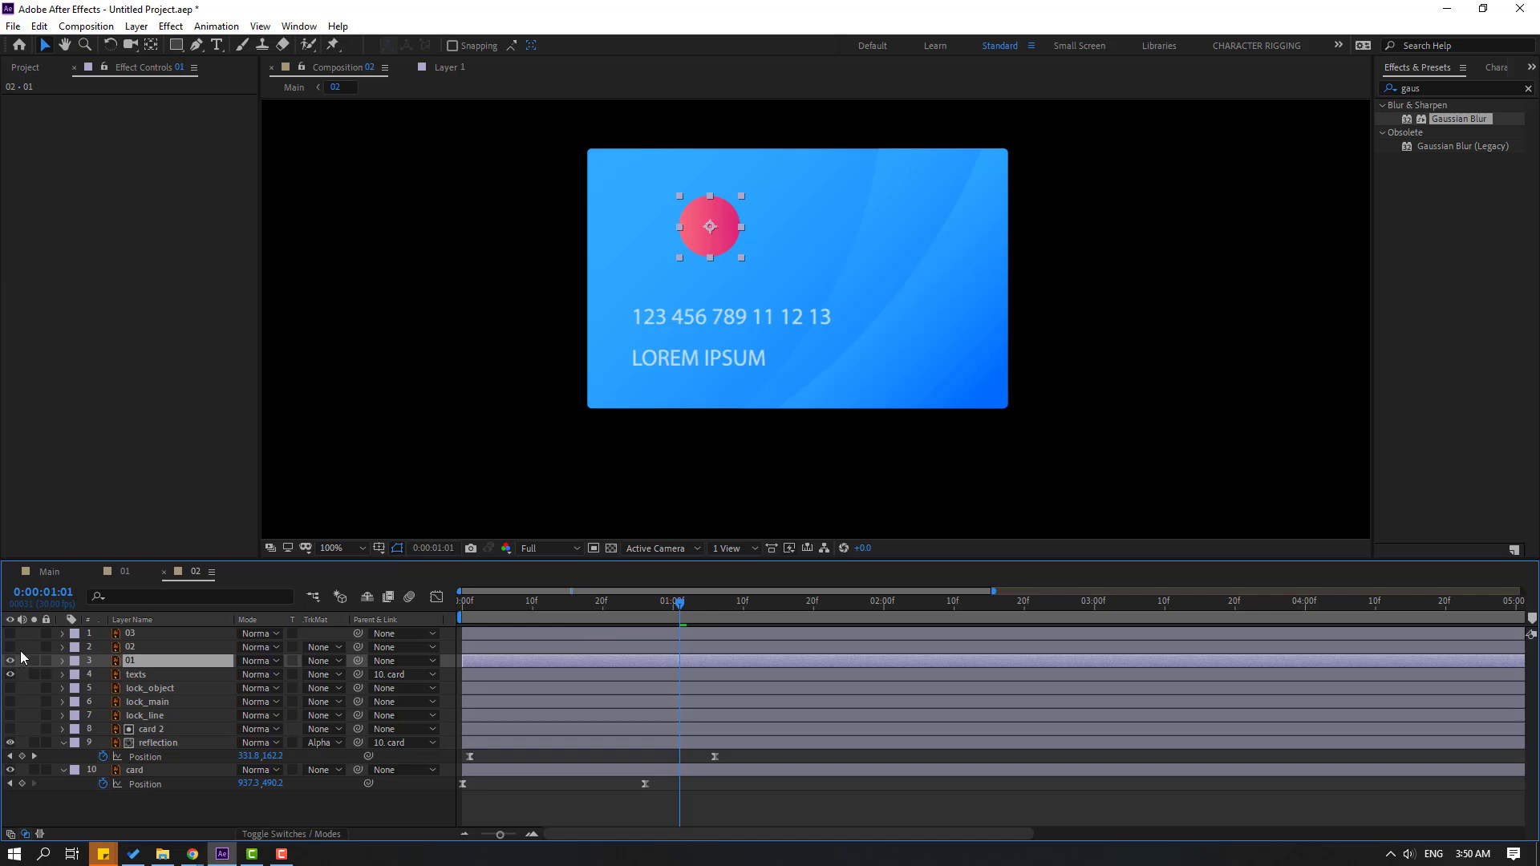
click(10, 632)
click(128, 633)
shift+click(128, 646)
shift+click(128, 660)
drag(358, 639, 157, 766)
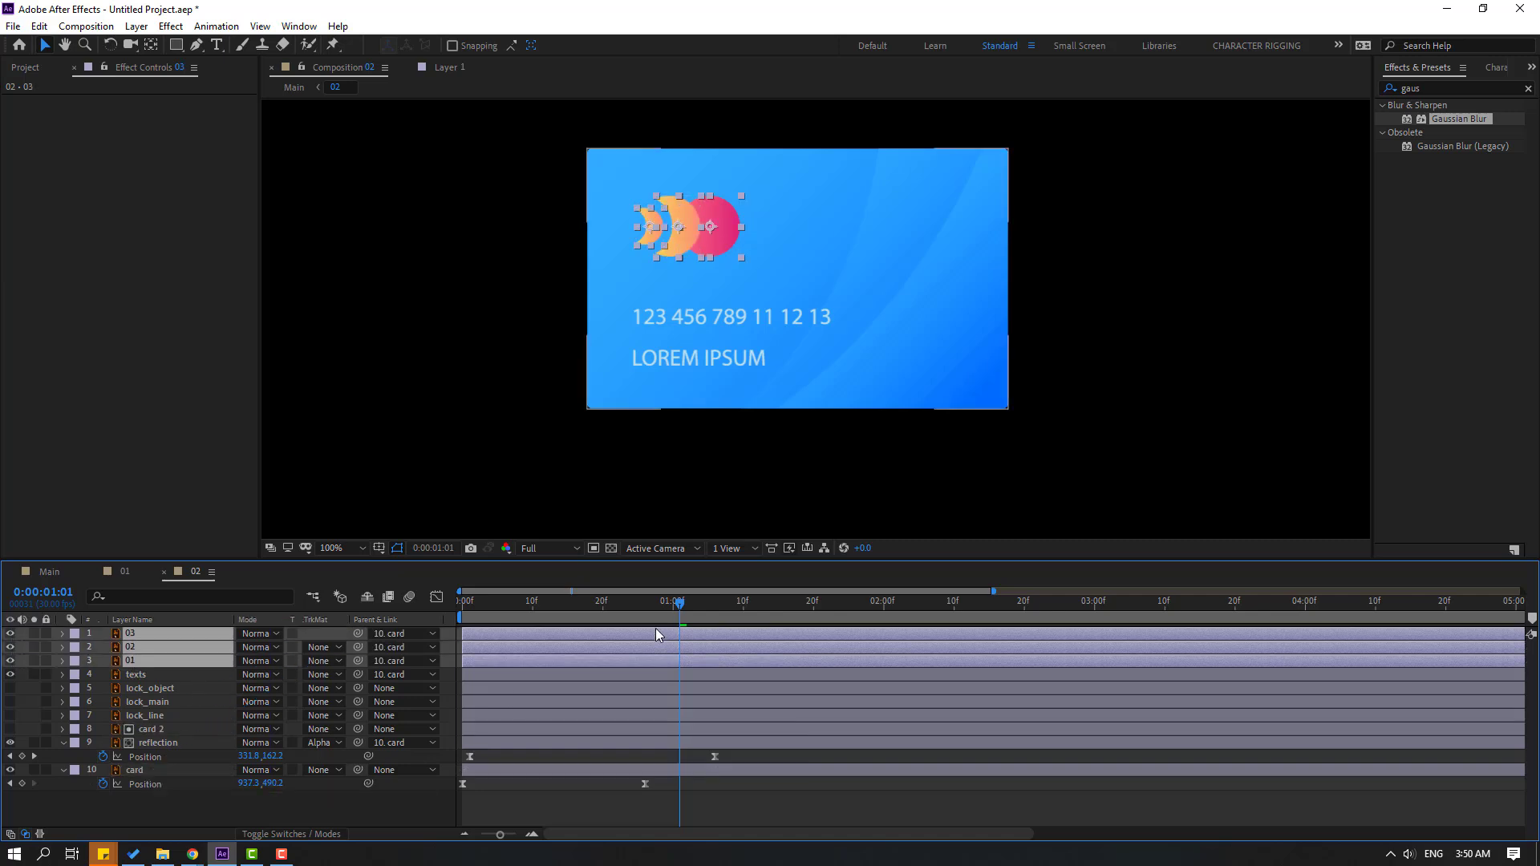
mouse_move(637, 604)
mouse_down()
mouse_move(706, 607)
mouse_move(600, 607)
mouse_move(618, 609)
mouse_up()
Step: Keyframe the three circles' Position offset right at 0:21 and back at their resting spot at 1:04
key(p)
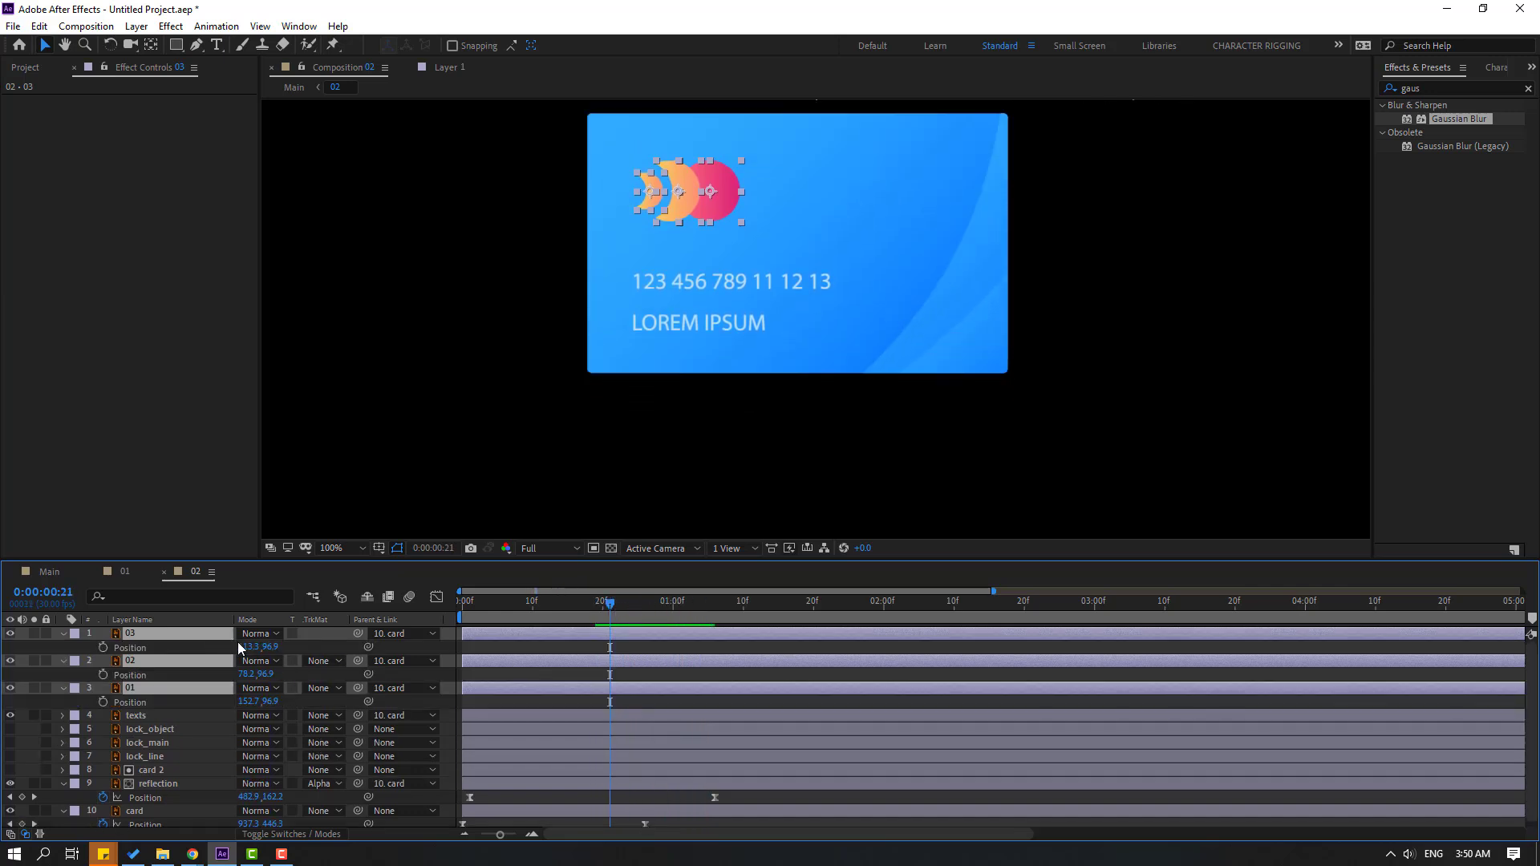
drag(248, 647, 474, 651)
click(103, 647)
click(103, 675)
click(103, 702)
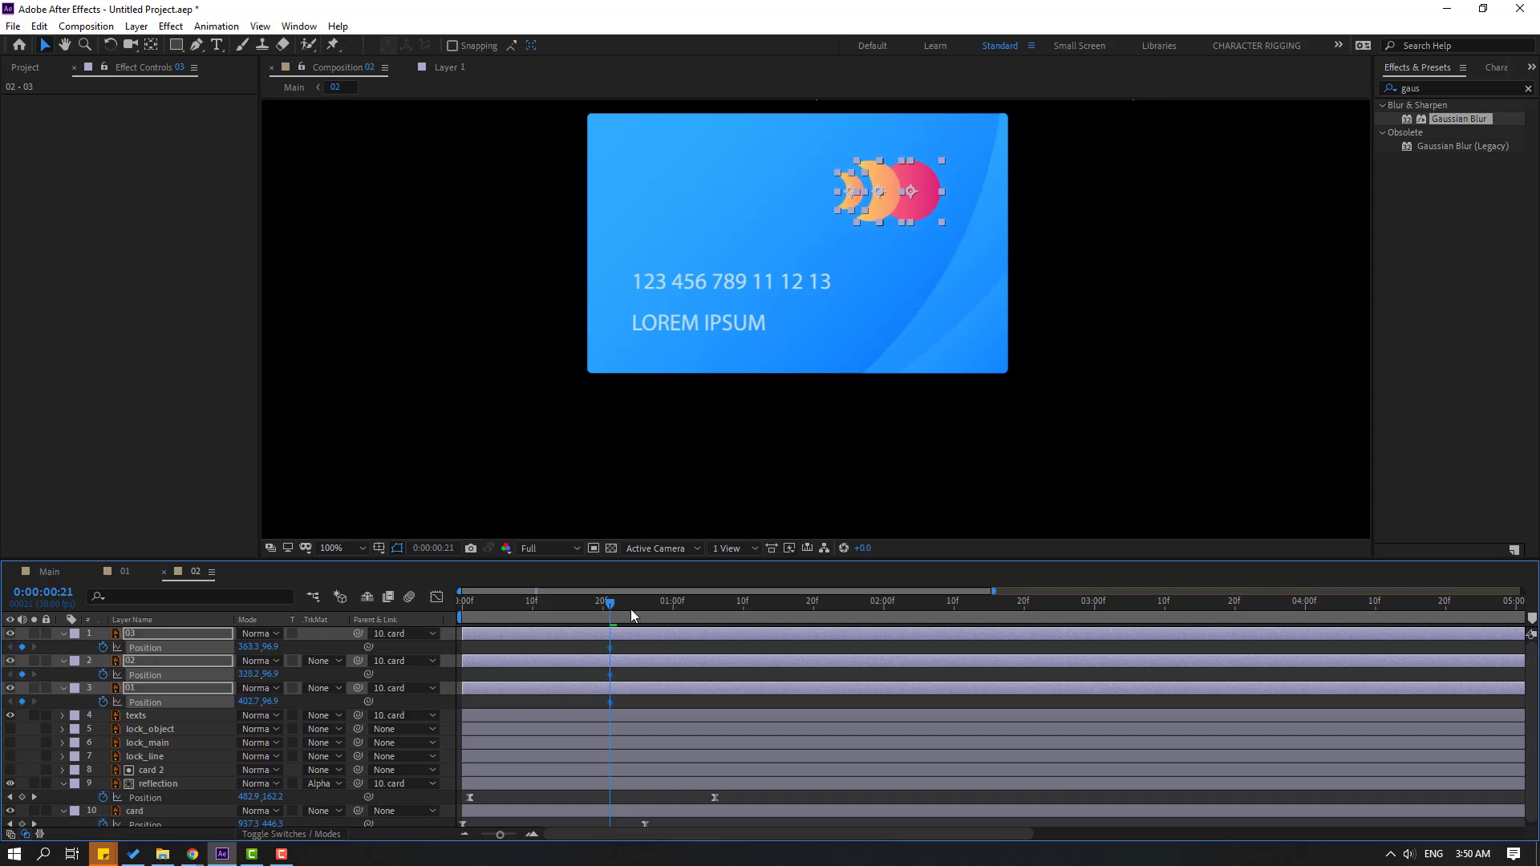
click(652, 610)
drag(694, 614, 701, 614)
drag(251, 647, 70, 680)
Step: Apply Easy Ease to the circles' Position keyframes and lengthen the ease influence in the speed graph
click(746, 672)
click(610, 703)
right_click(609, 703)
mouse_move(698, 690)
click(896, 741)
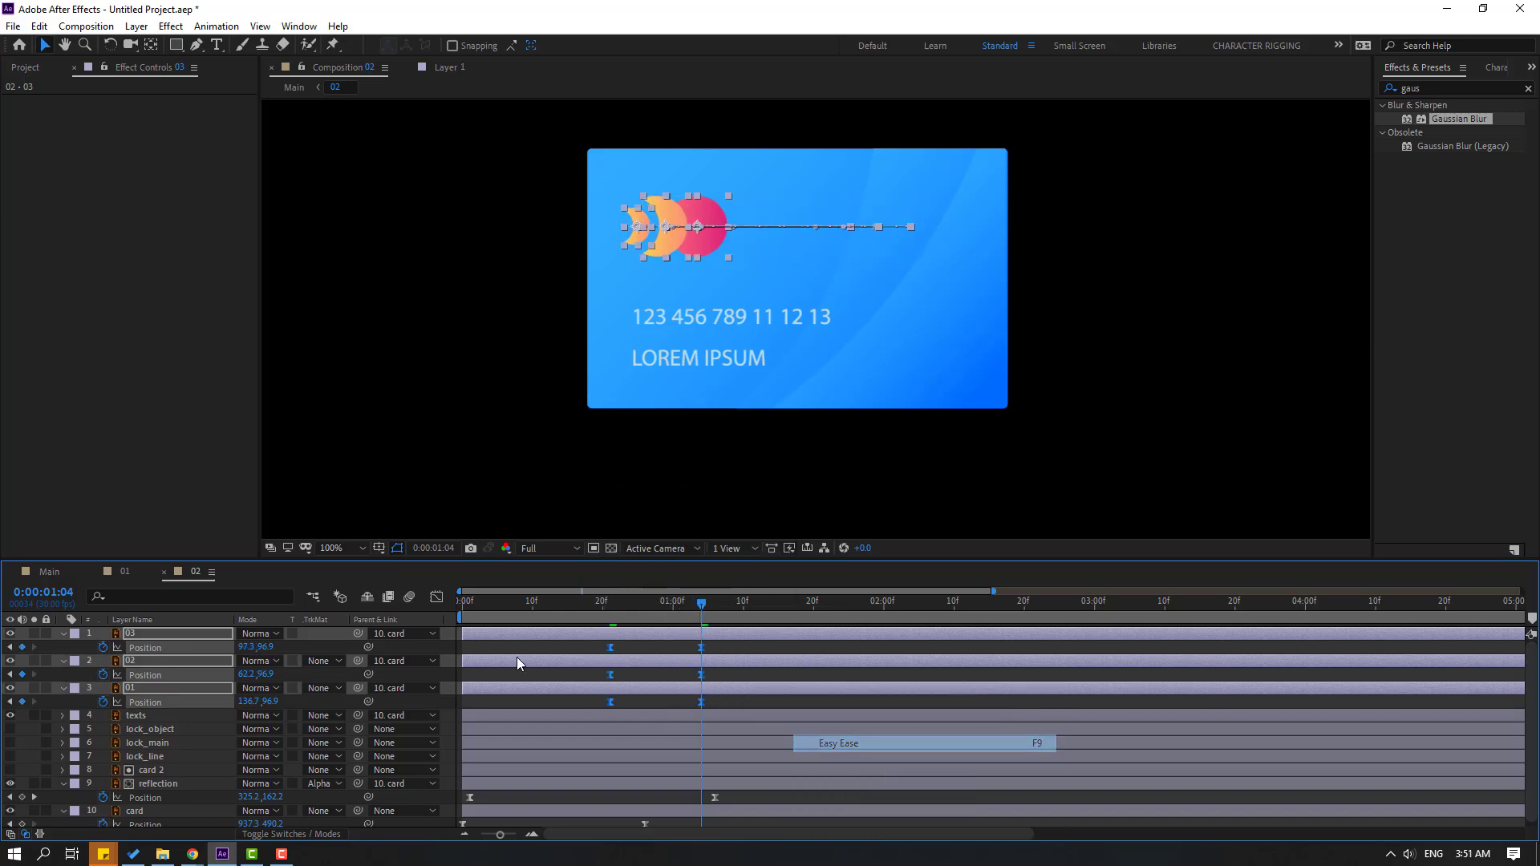
click(436, 598)
drag(625, 785, 647, 786)
key(space)
key(space)
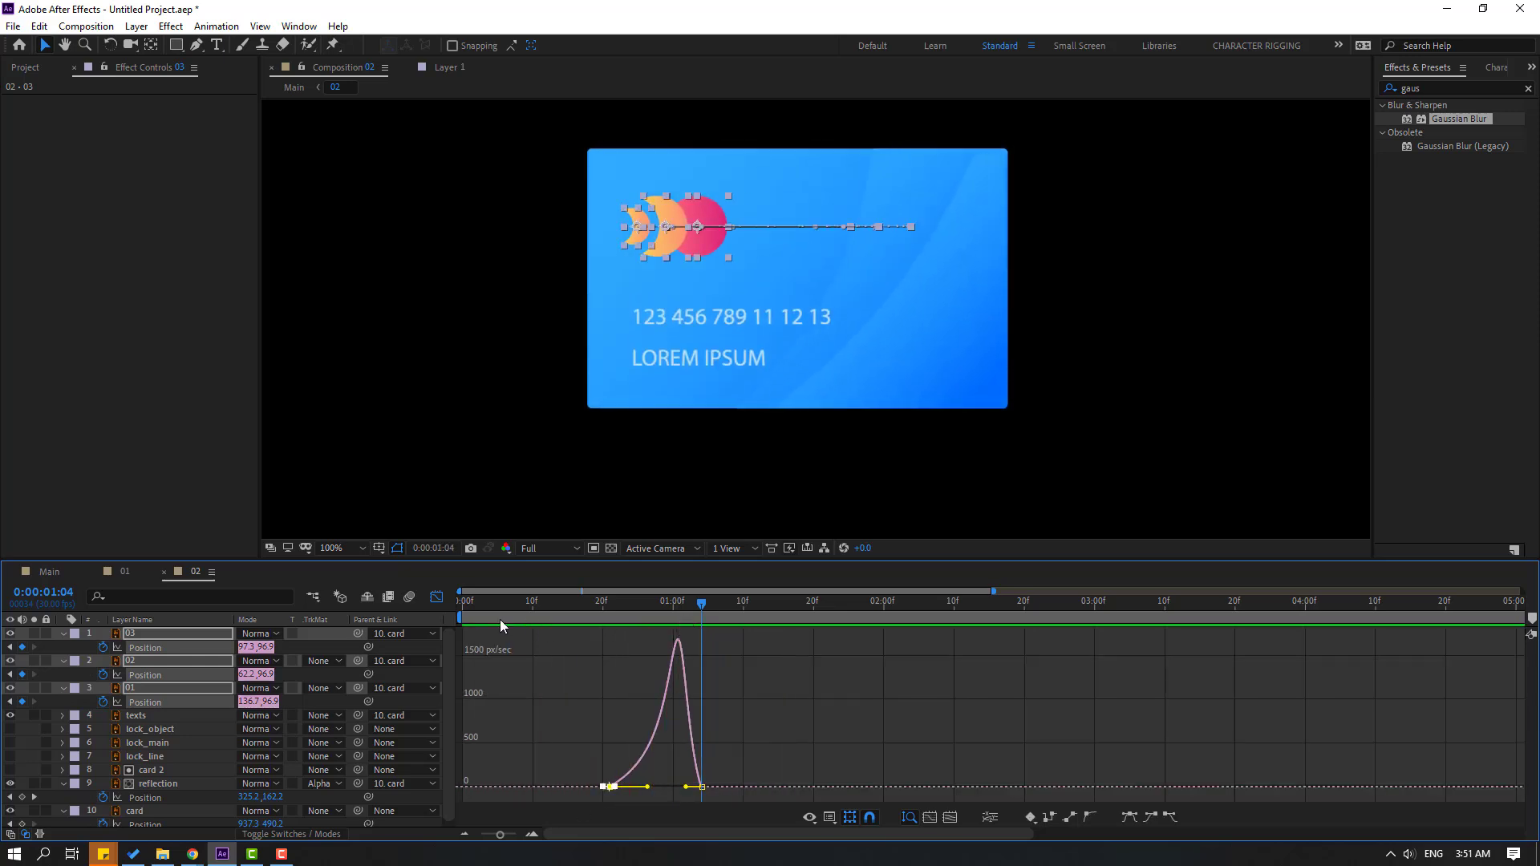
Step: Move the circles' end Position keyframes later to about 1:16 and preview the slower slide
click(437, 598)
click(709, 680)
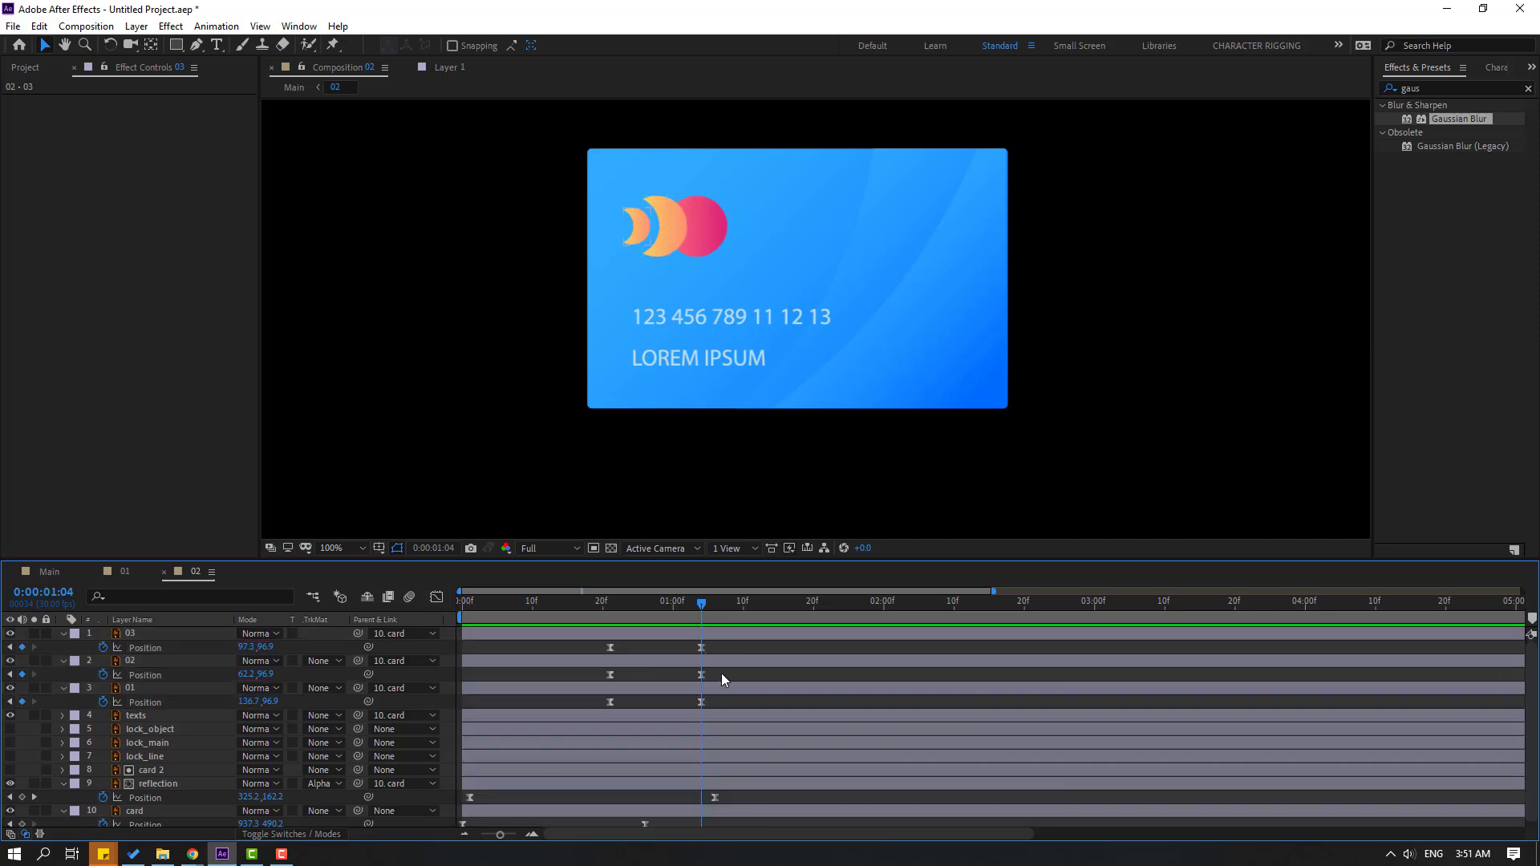
drag(704, 694, 786, 701)
key(space)
key(space)
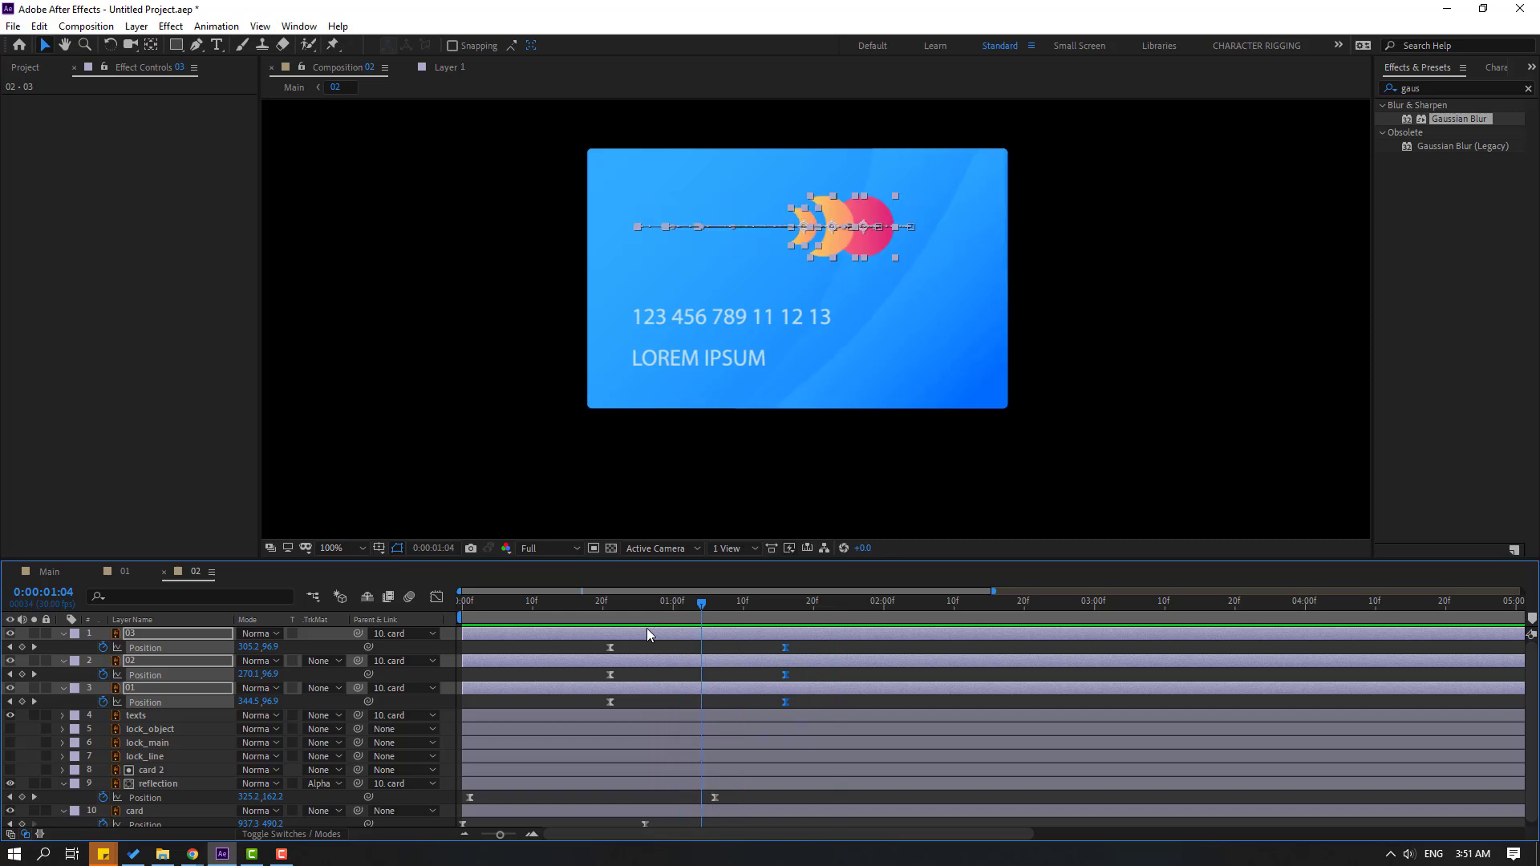
click(610, 602)
mouse_move(613, 608)
mouse_down()
mouse_move(562, 616)
mouse_move(610, 617)
mouse_up()
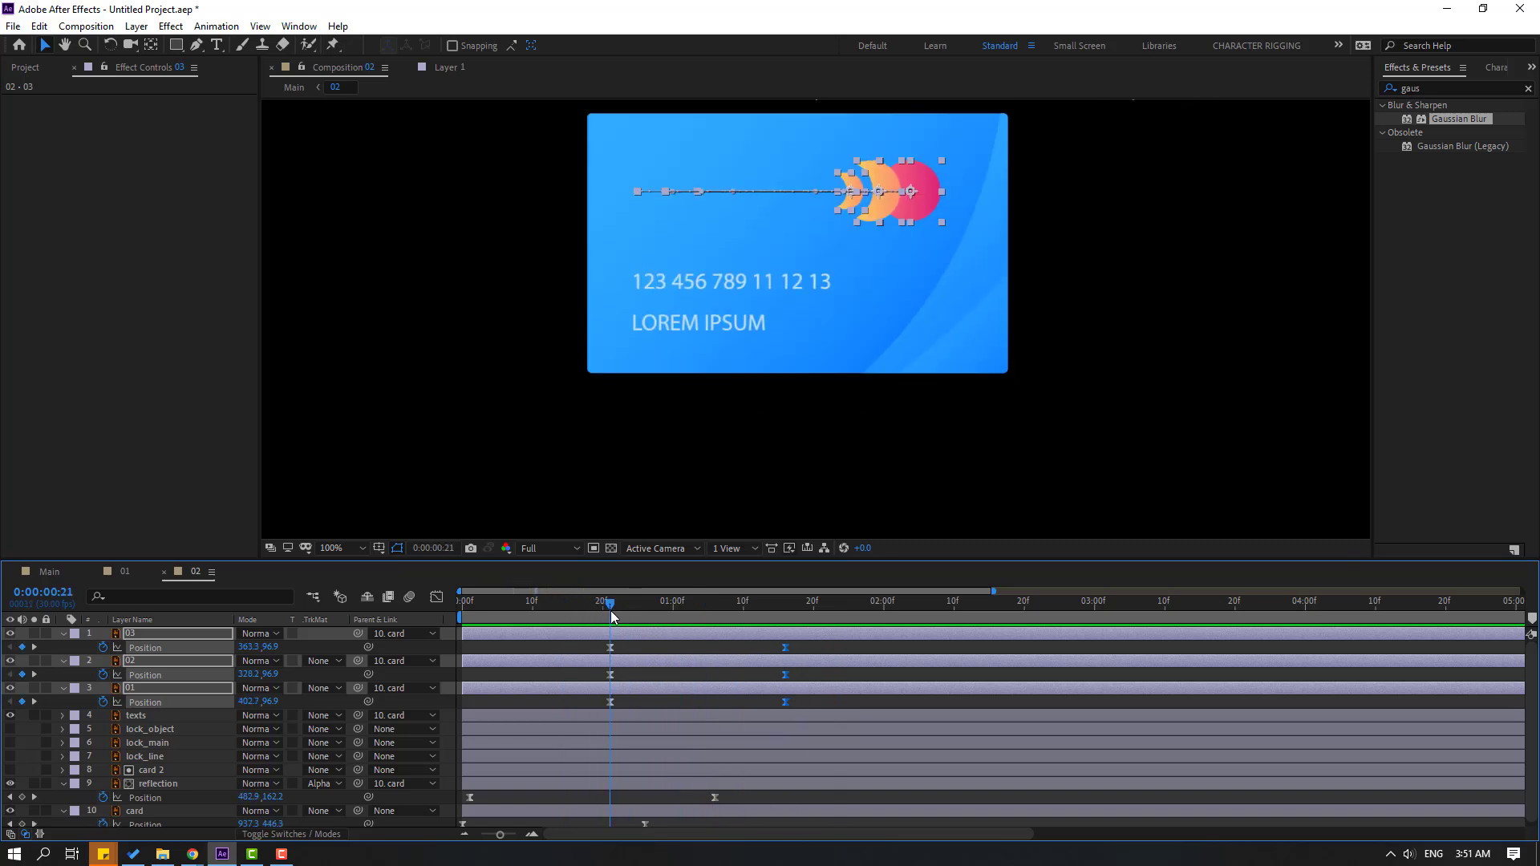
key(alt+shift+t)
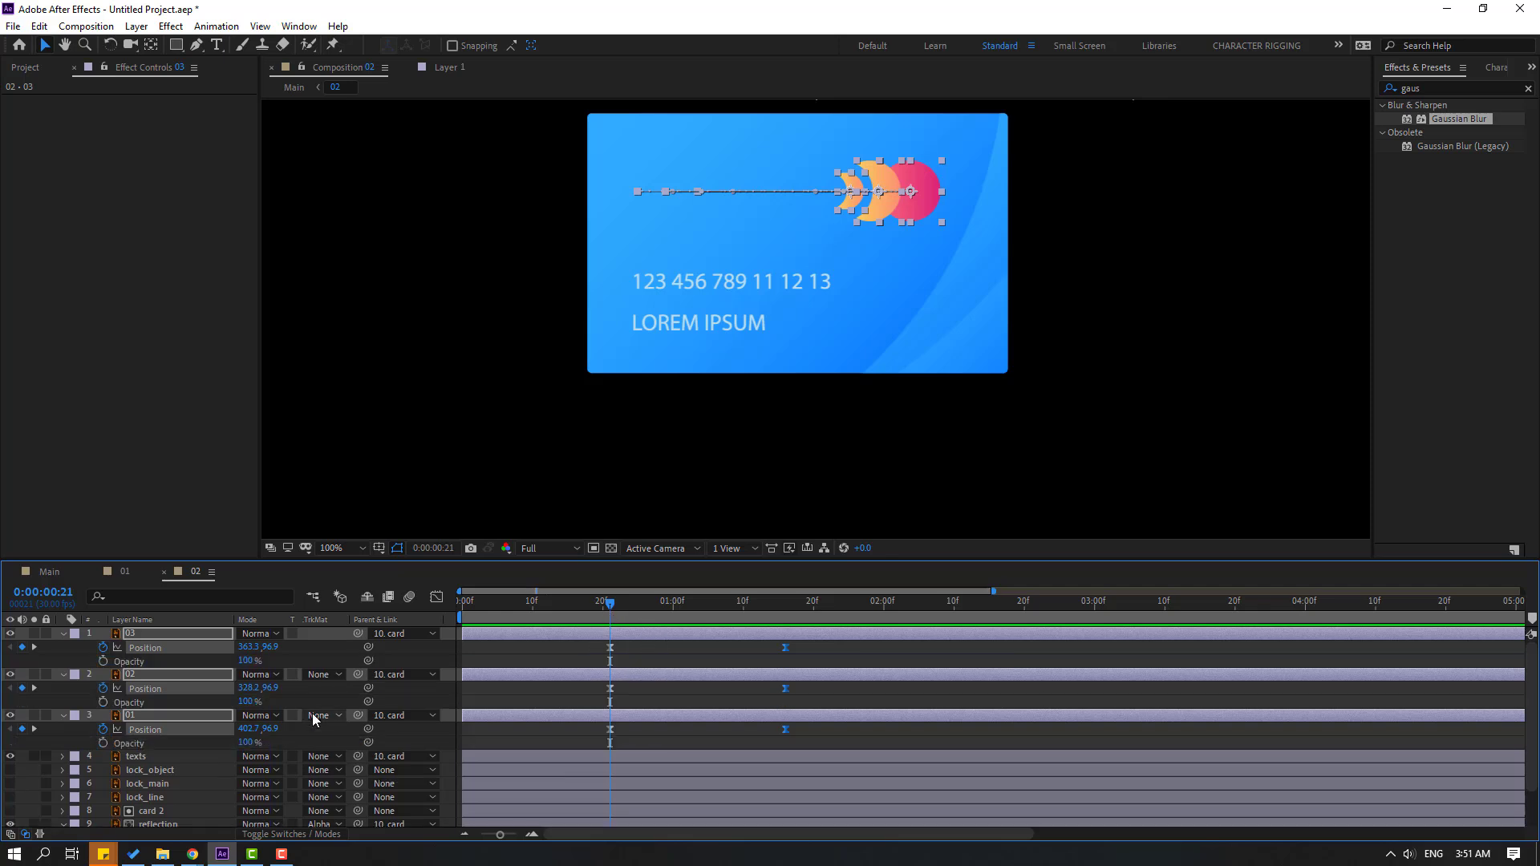
Step: Keyframe the three circles' Opacity from 0% up to 100% at 0:28
click(103, 663)
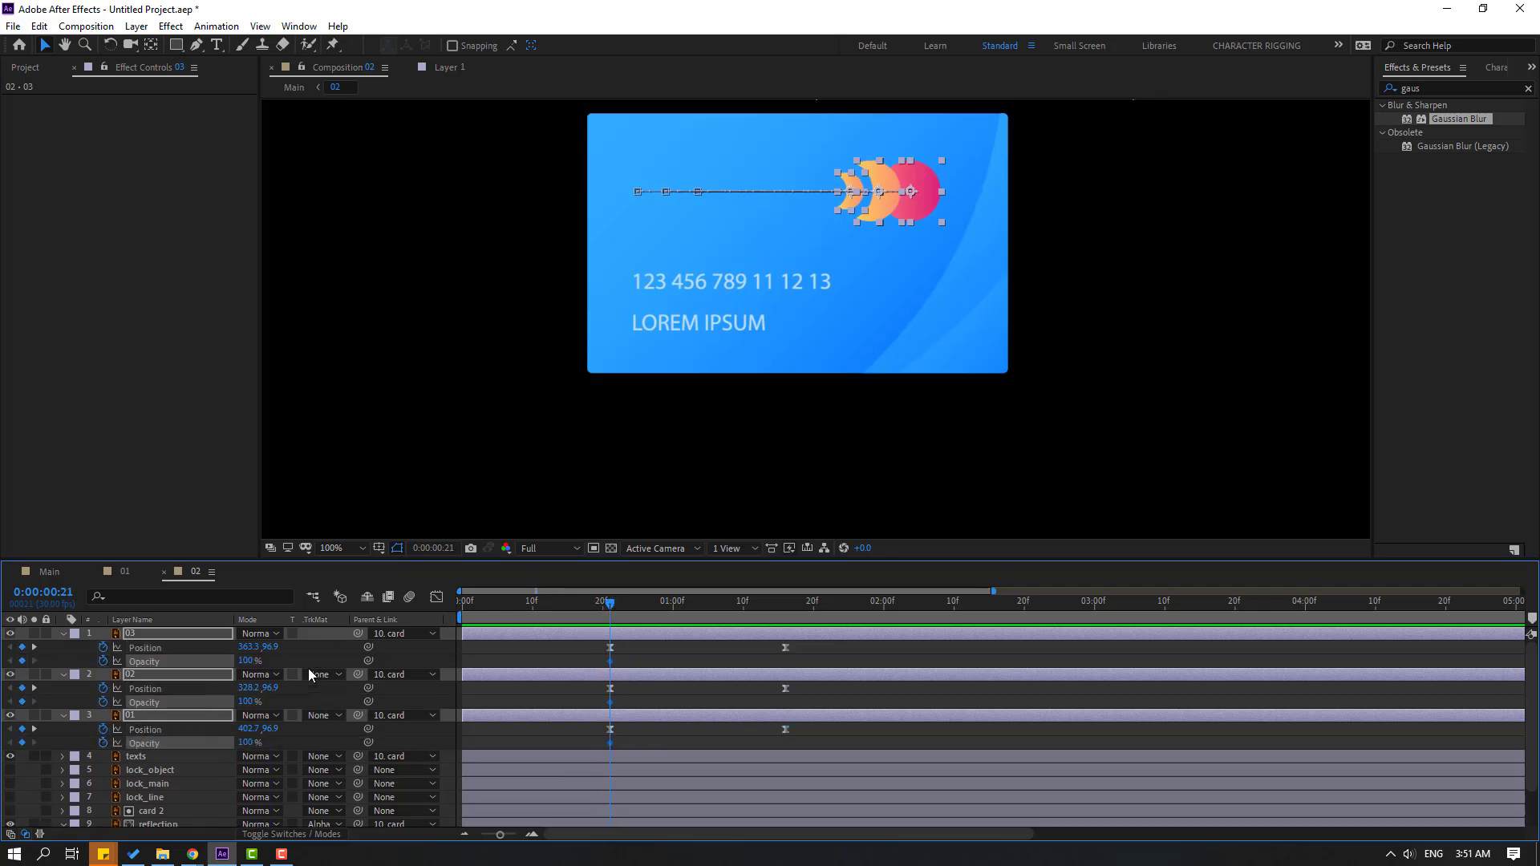
text(0)
key(Return)
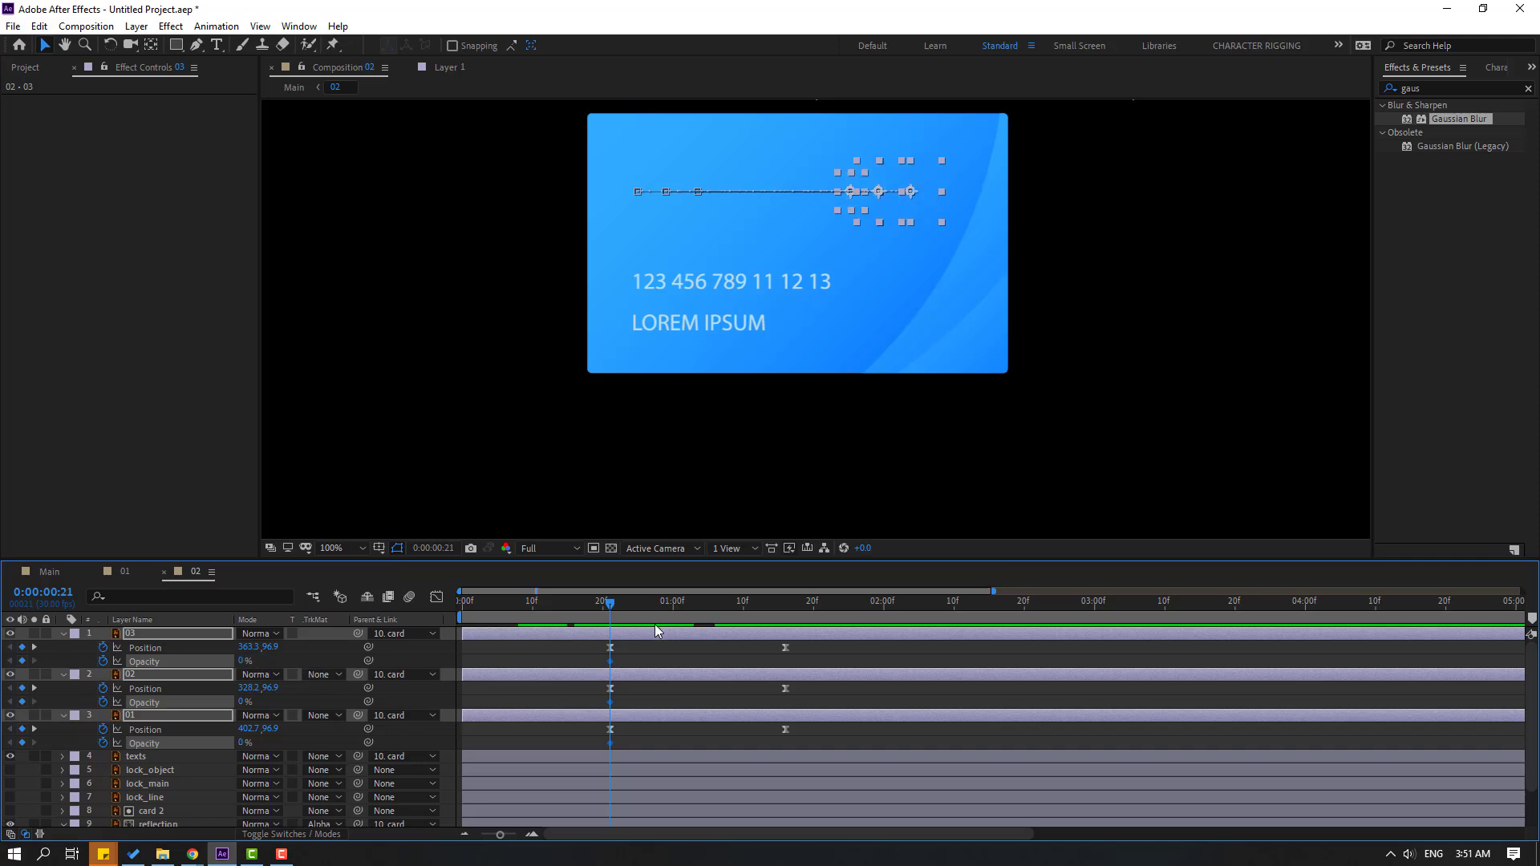
click(657, 604)
text(100)
key(Return)
drag(658, 606, 590, 763)
Step: Easy Ease the Opacity keyframes and shift layers 02 and 01 progressively later in time
click(661, 673)
right_click(658, 743)
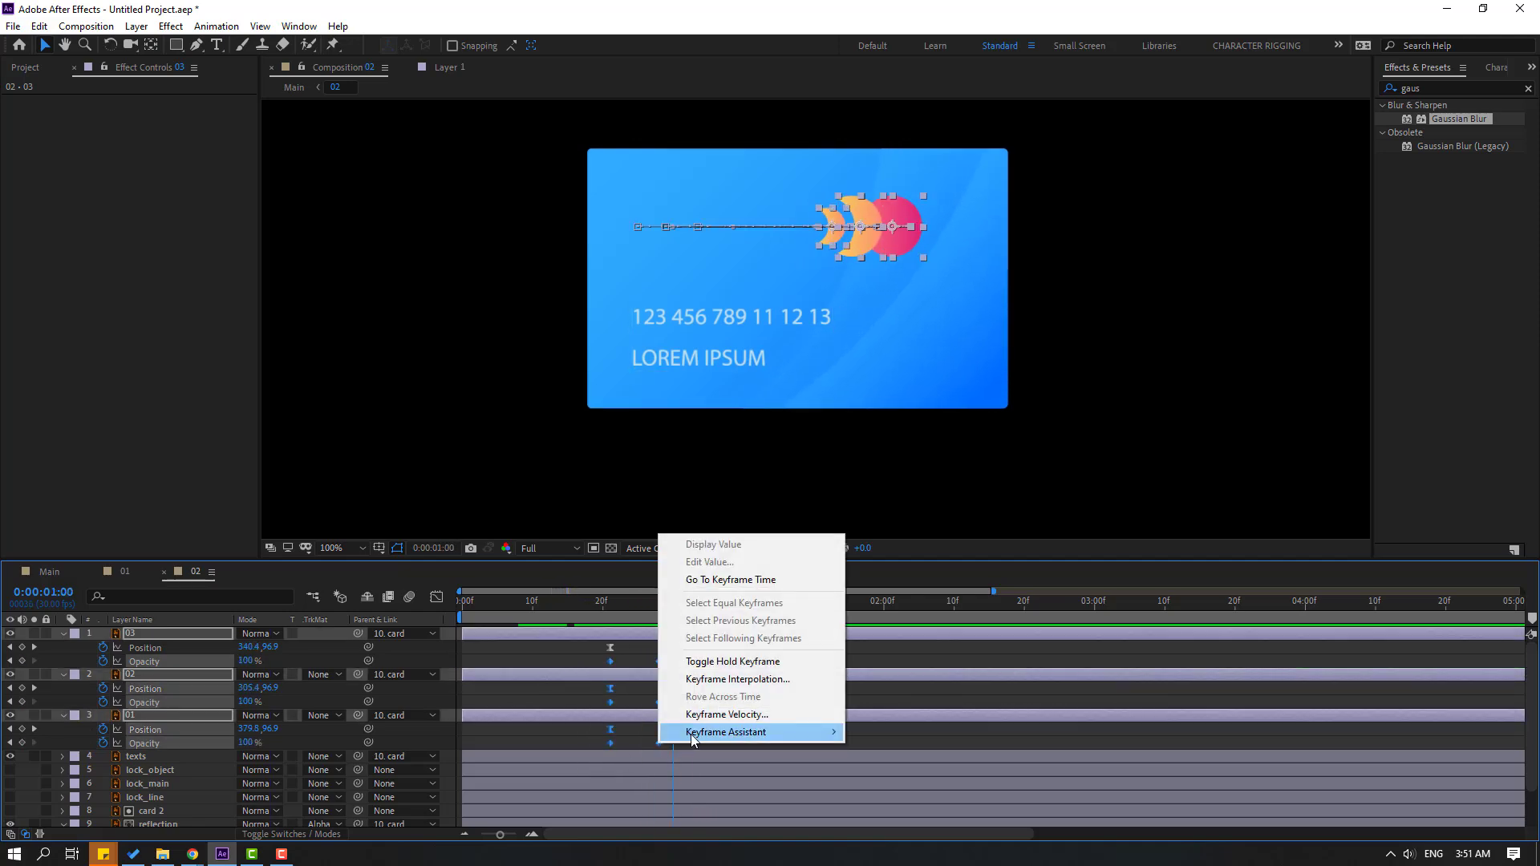
mouse_move(754, 732)
click(888, 626)
click(667, 674)
click(632, 607)
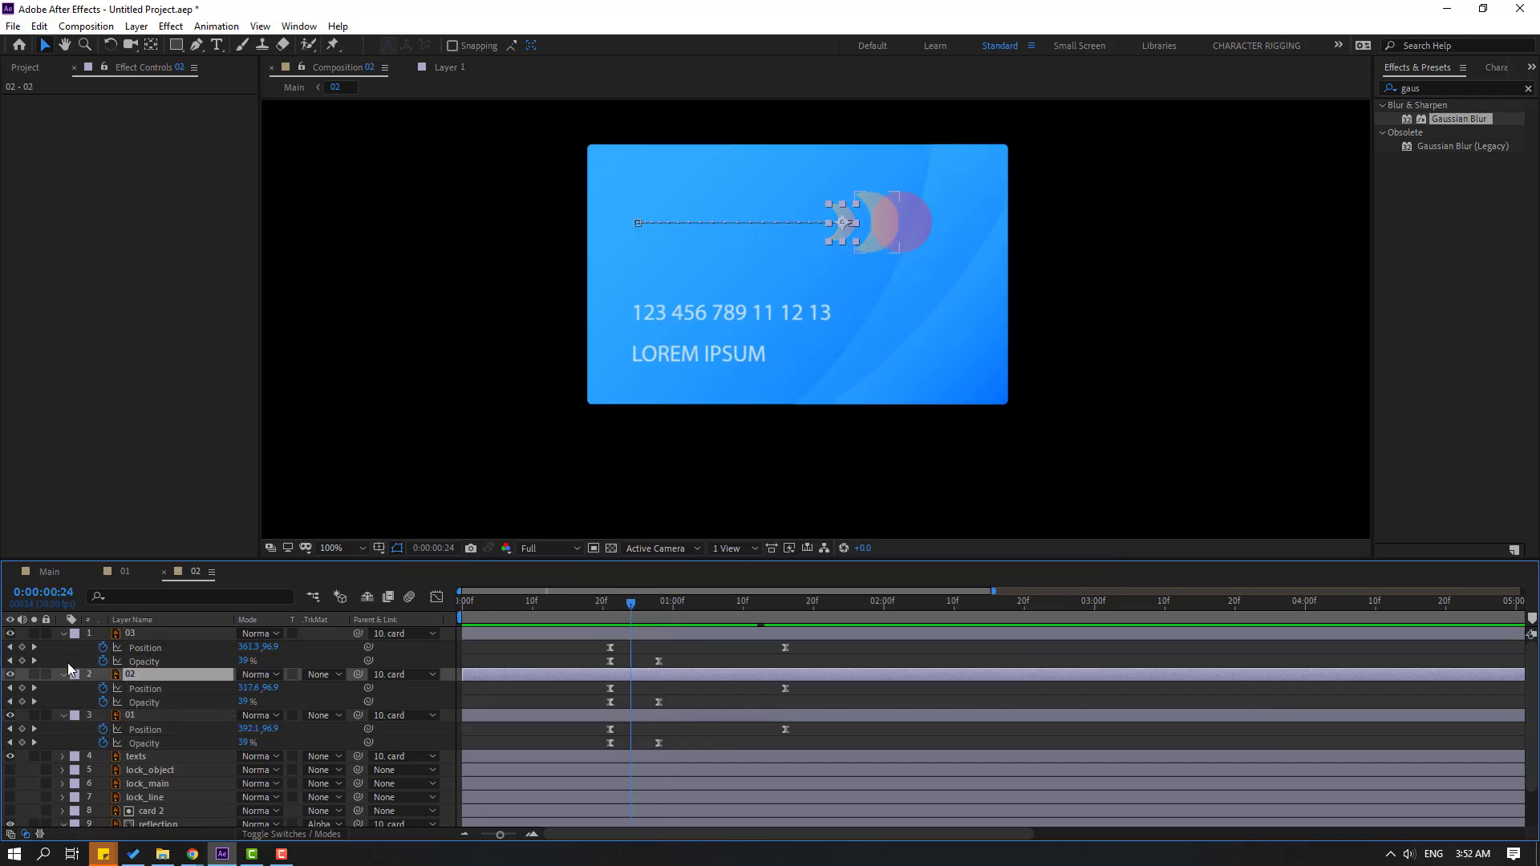
drag(507, 677, 722, 637)
click(611, 674)
key(space)
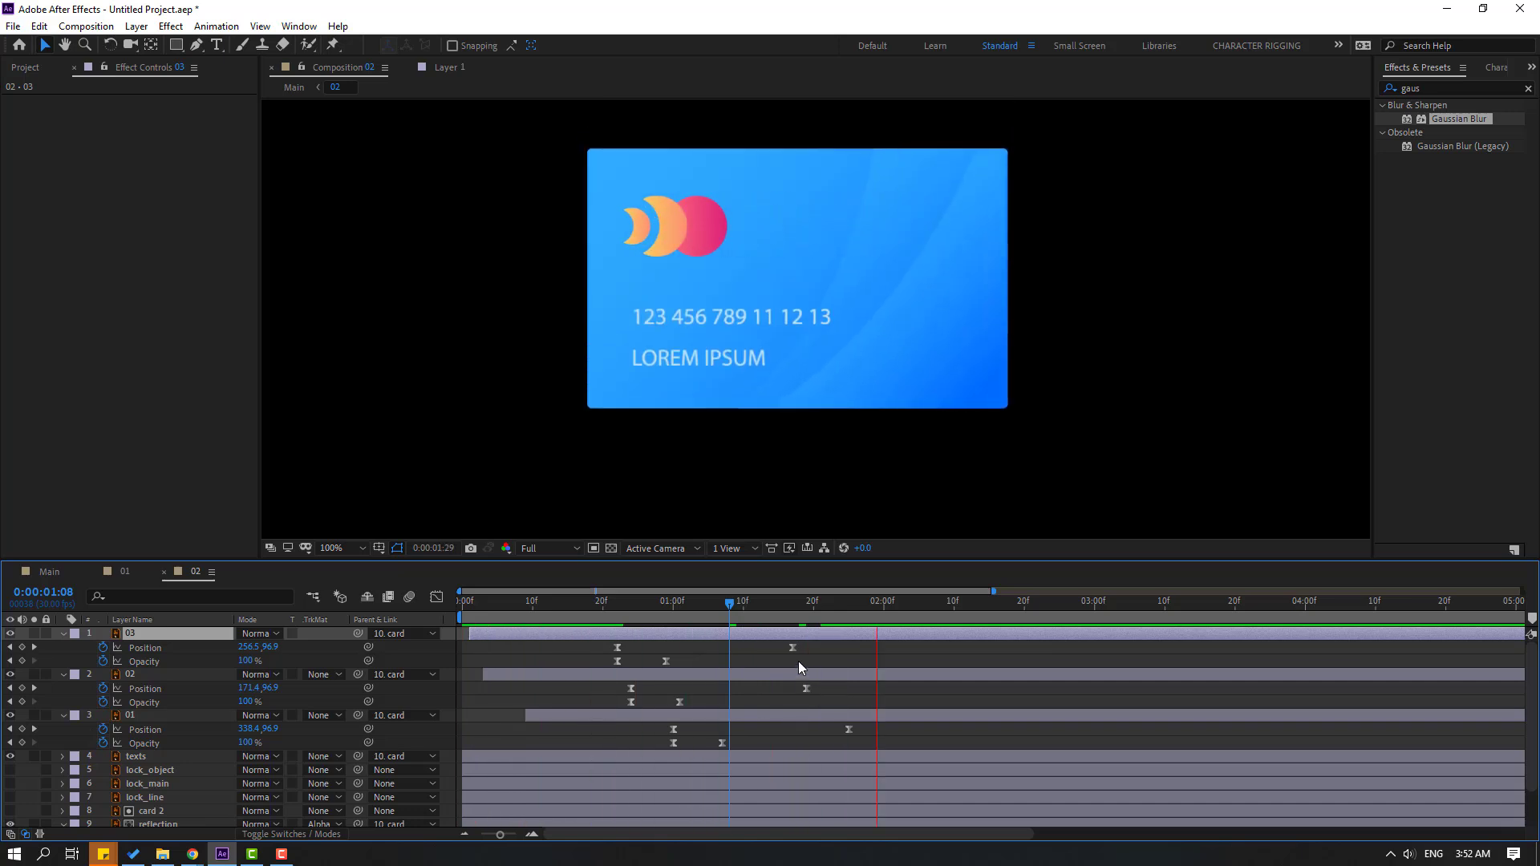
key(space)
click(74, 573)
key(space)
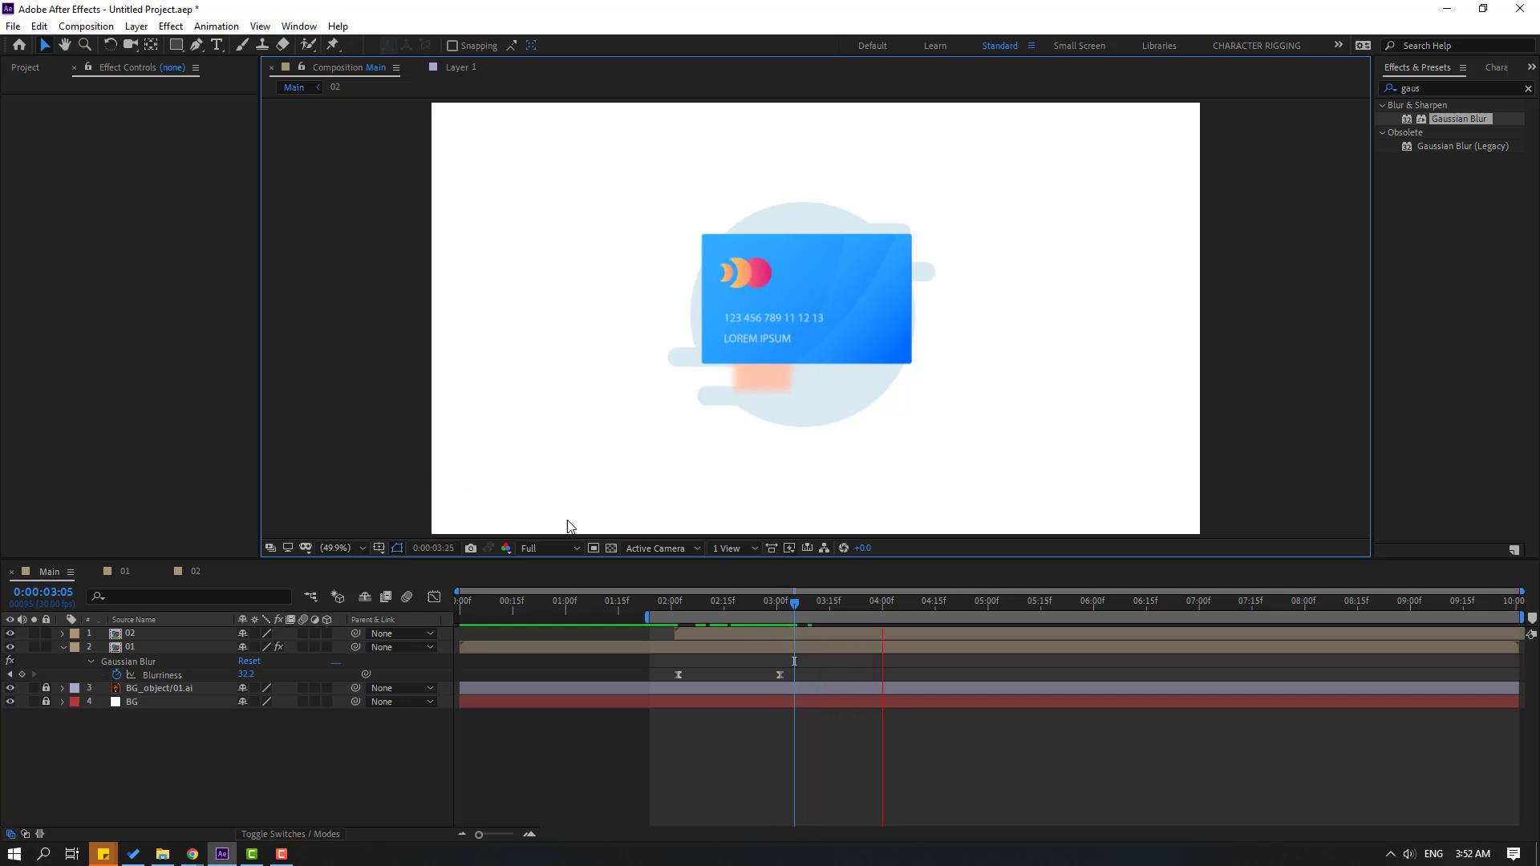
click(729, 604)
key(space)
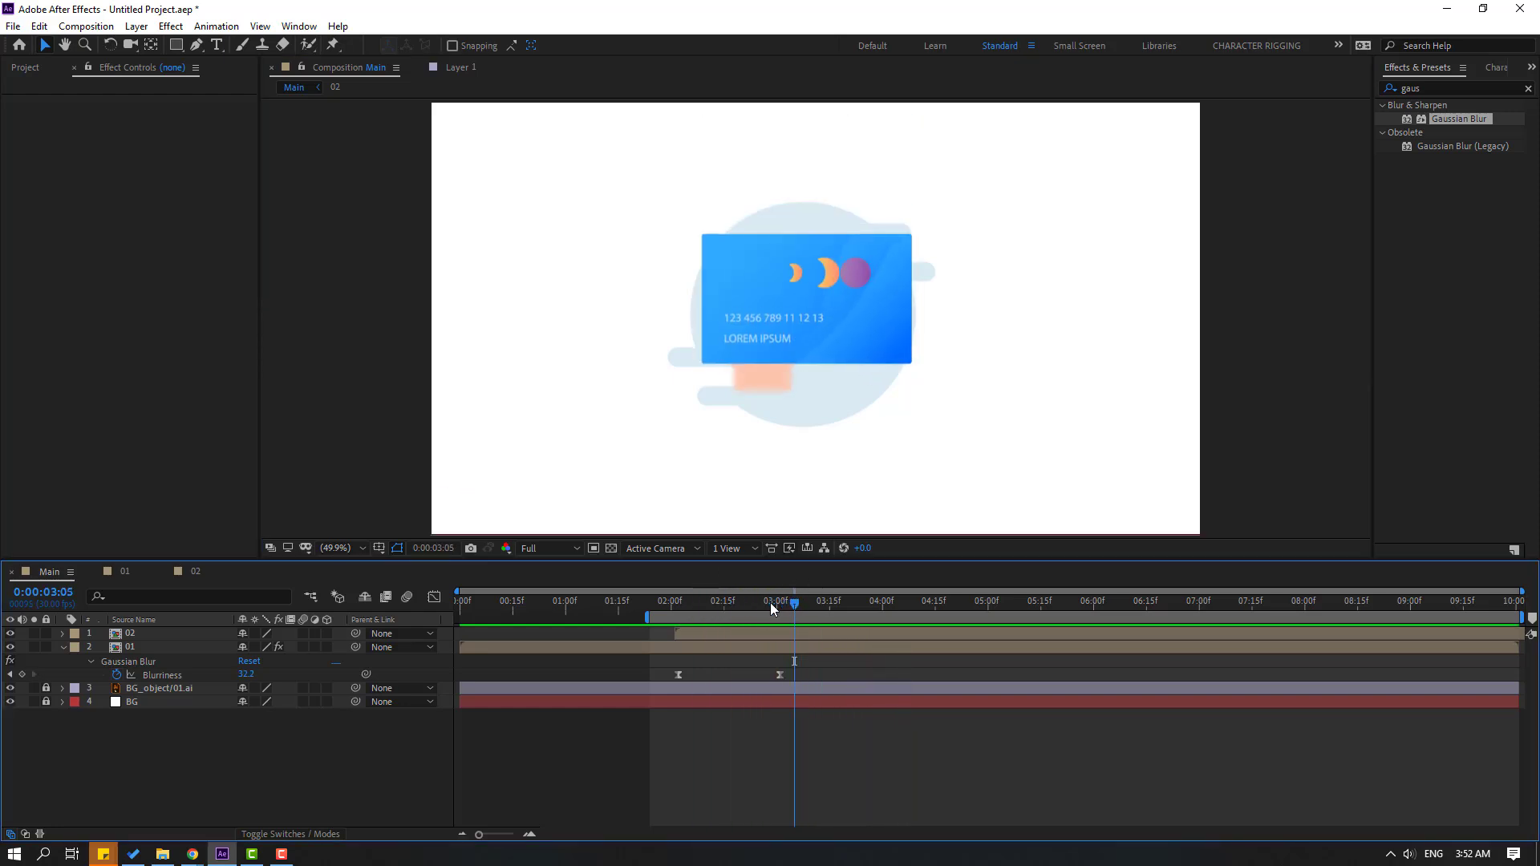
click(190, 570)
scroll(184, 795, down, 3)
click(130, 809)
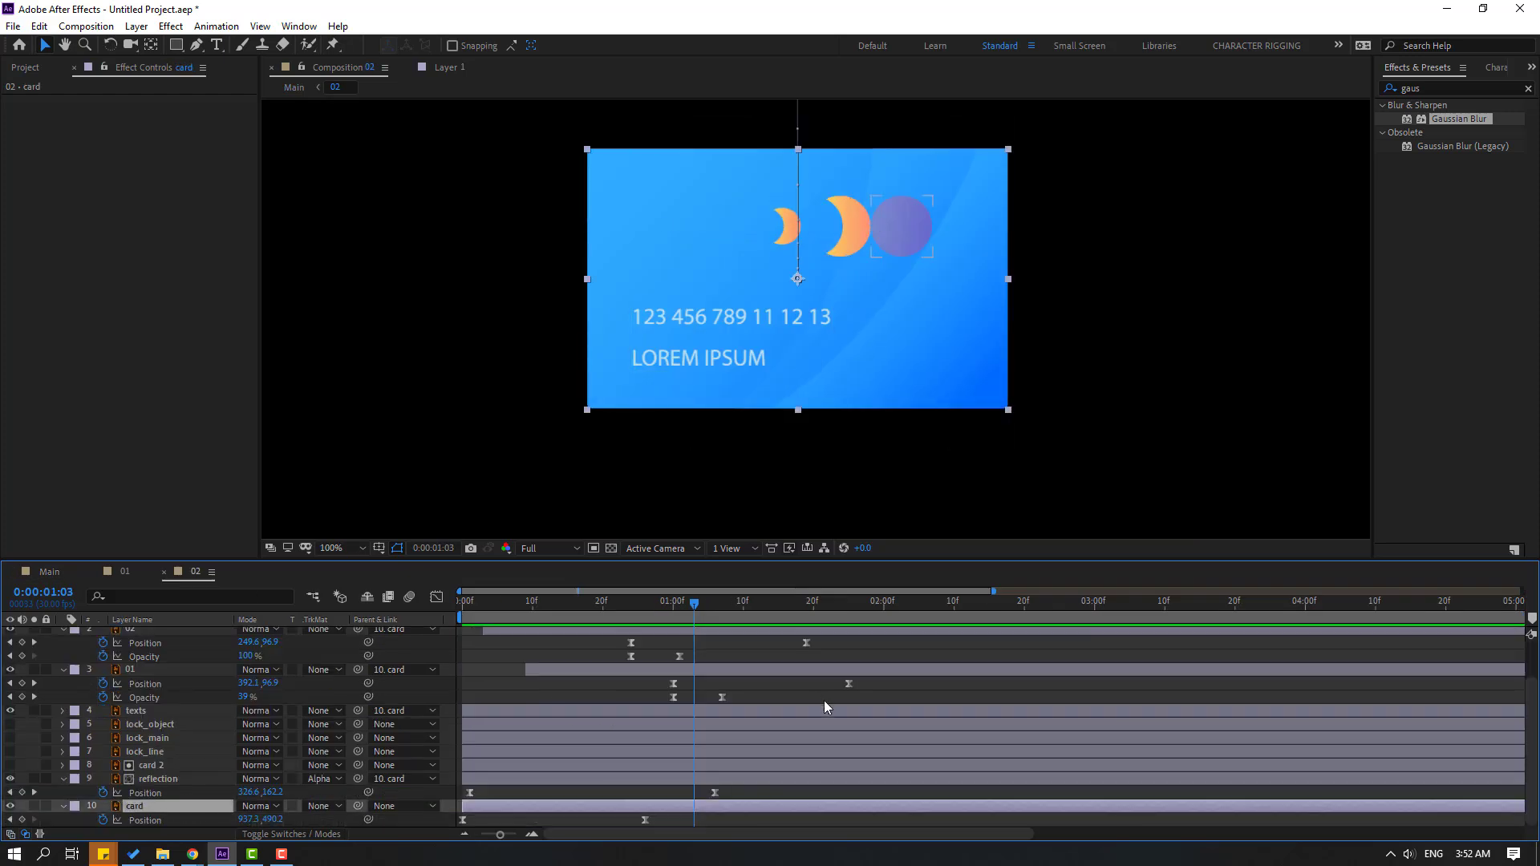
Step: Parent the card 2 layer to the card layer
click(578, 603)
key(space)
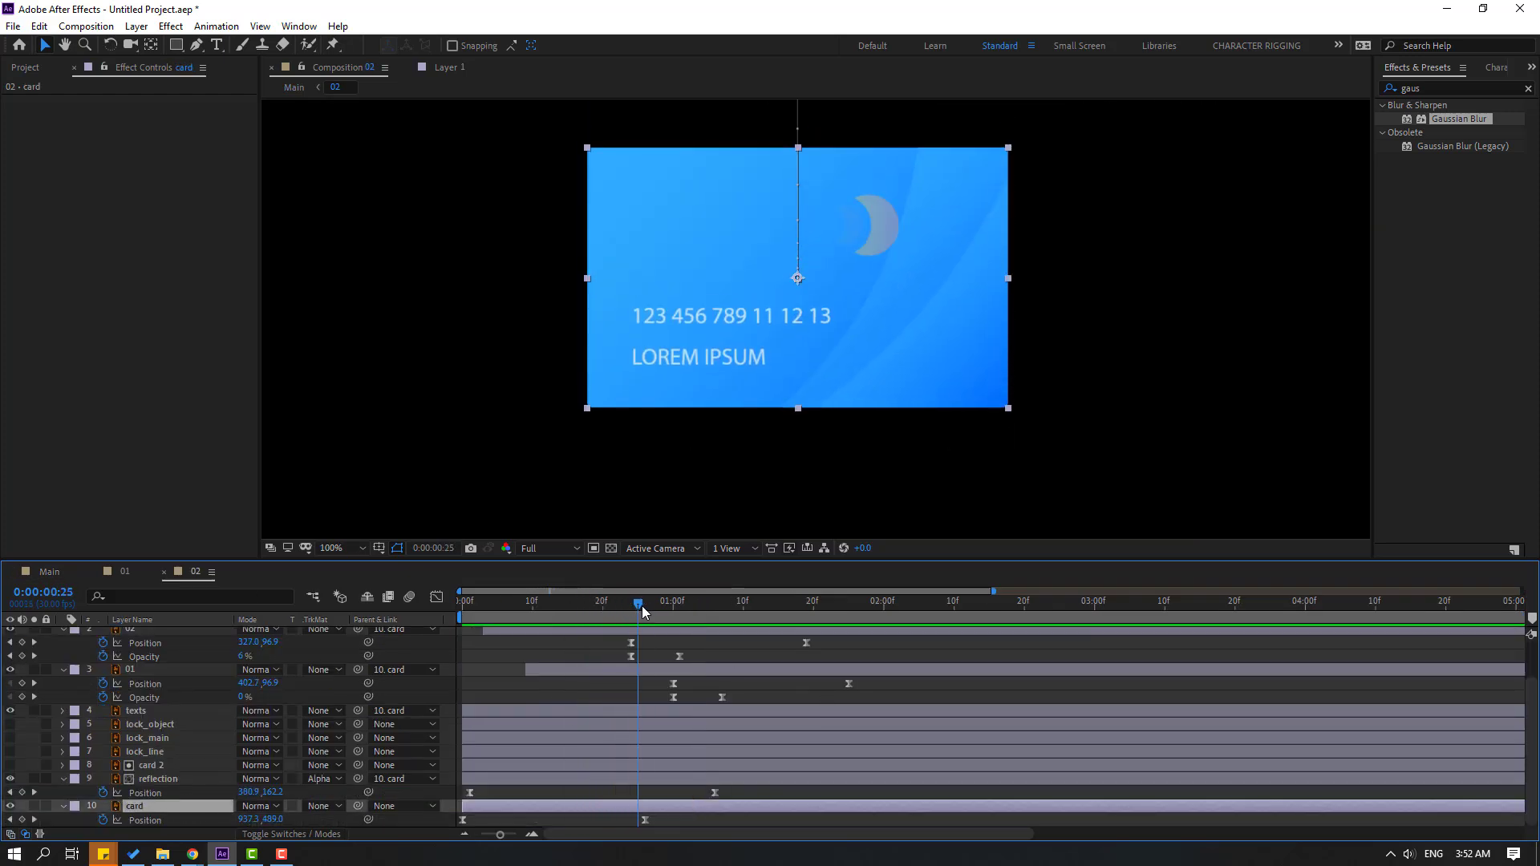
key(comma)
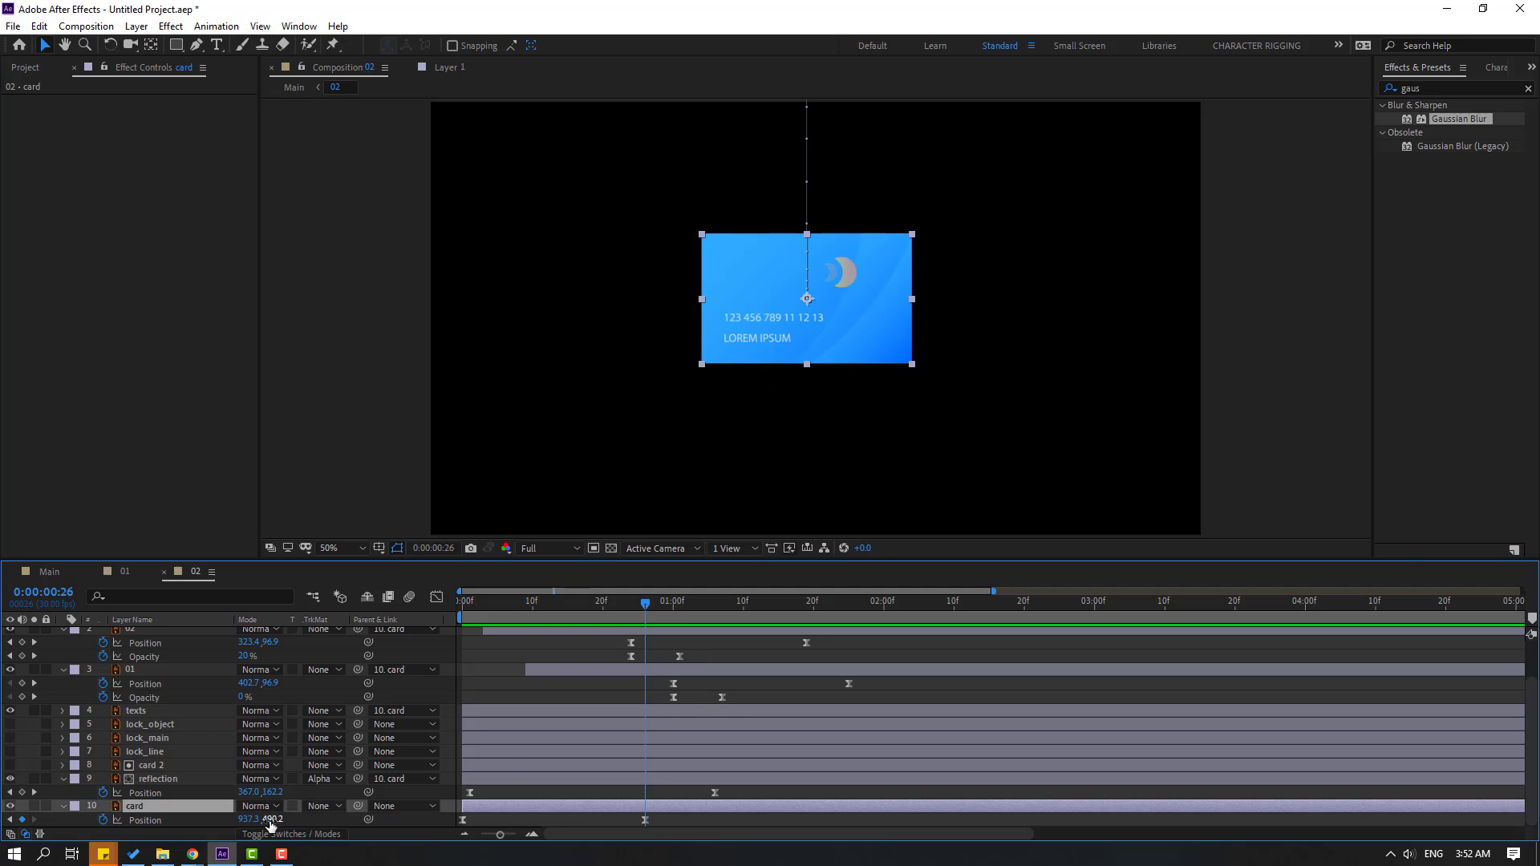
ctrl+click(132, 807)
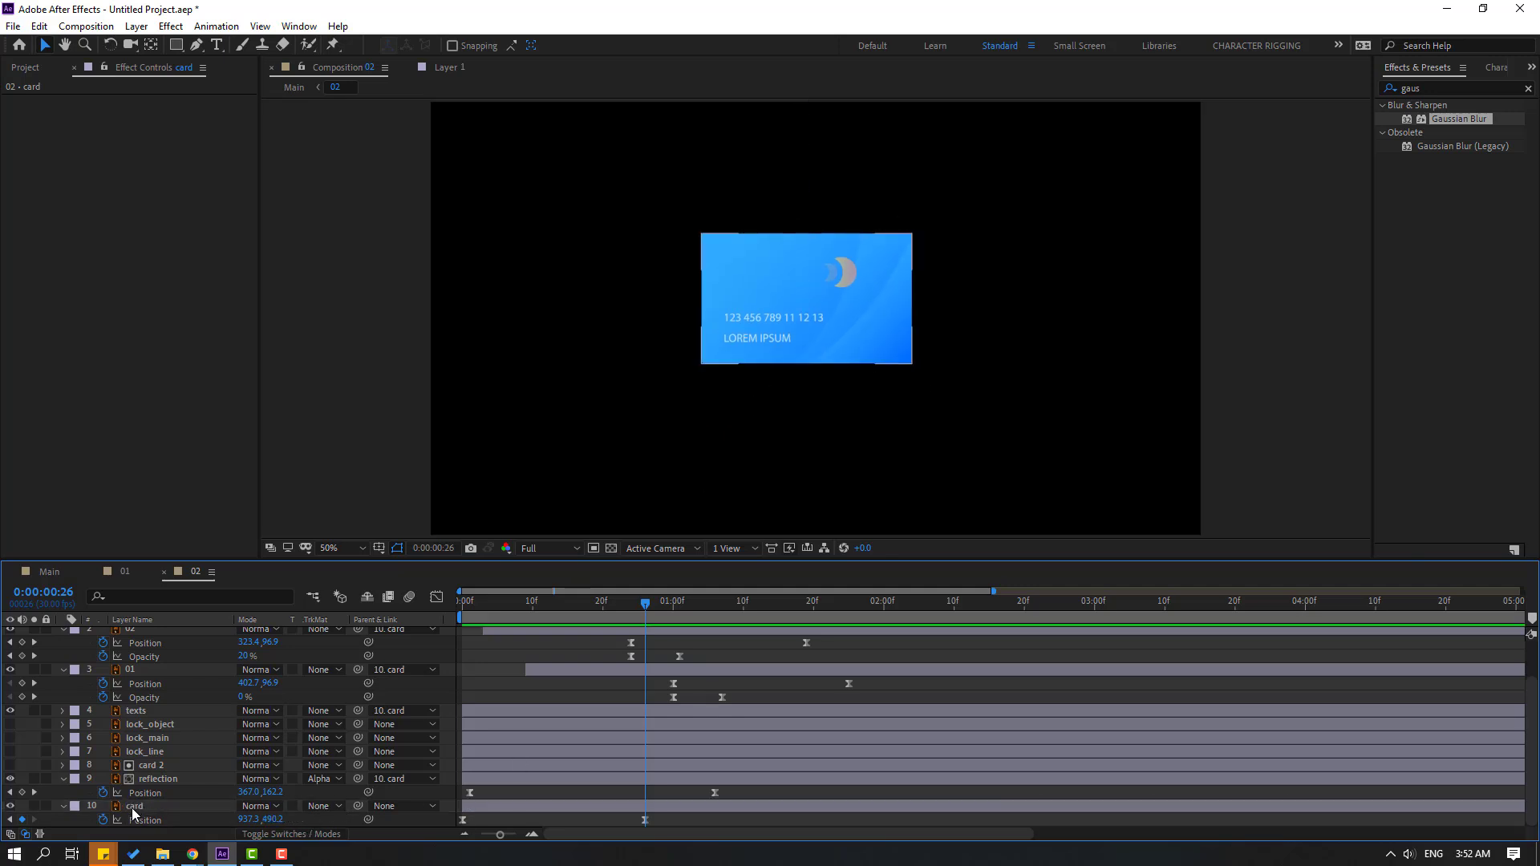
click(156, 765)
drag(358, 765, 135, 812)
Step: Keyframe the card's Position Y at 548.2, then 465.2 at 1:06 and 502.2 at 1:16
click(133, 807)
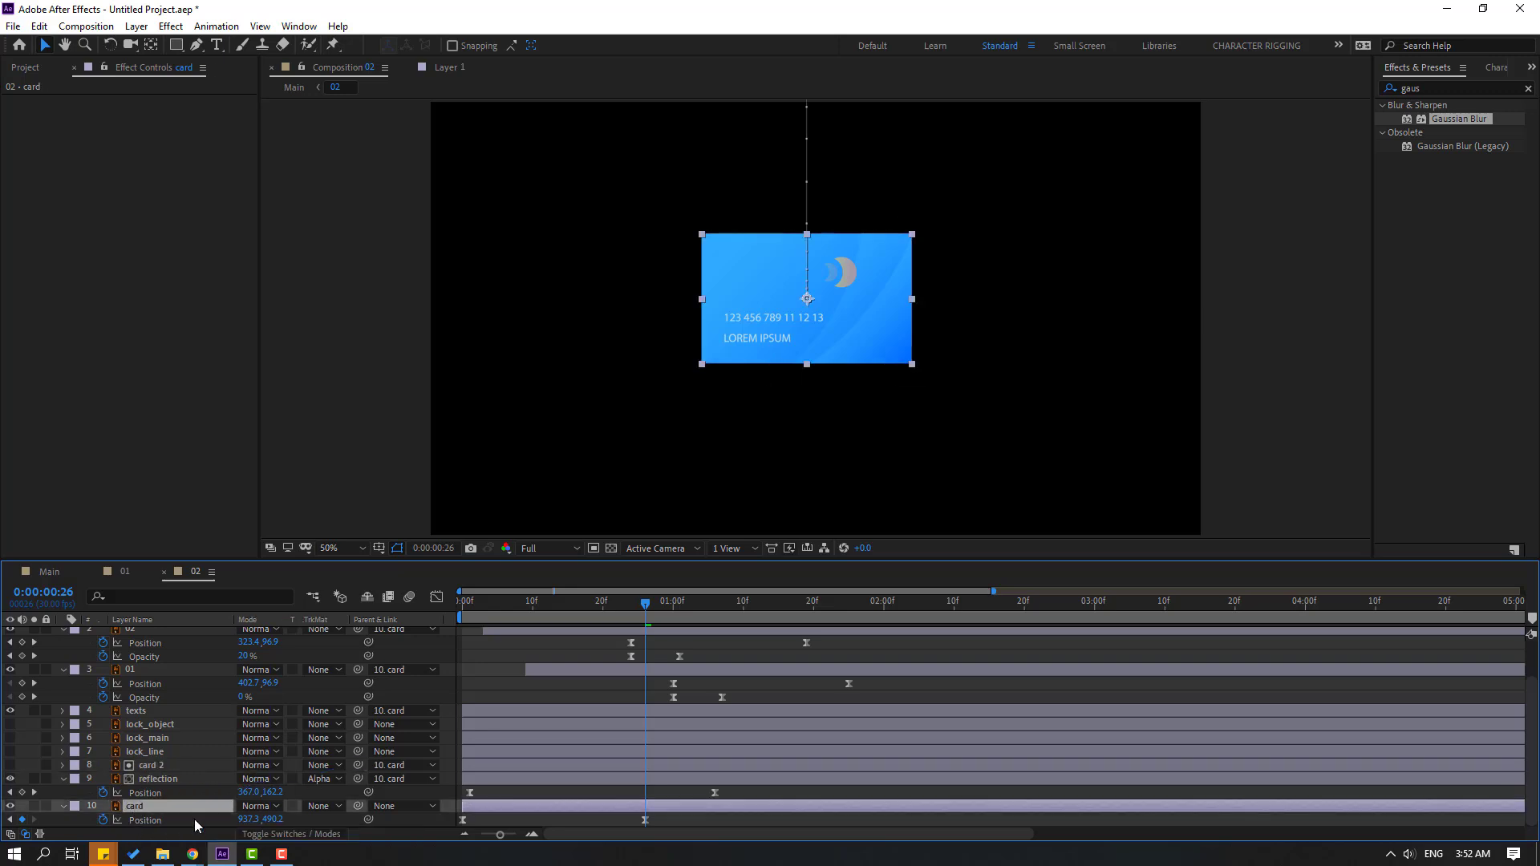
drag(272, 820, 729, 683)
key(space)
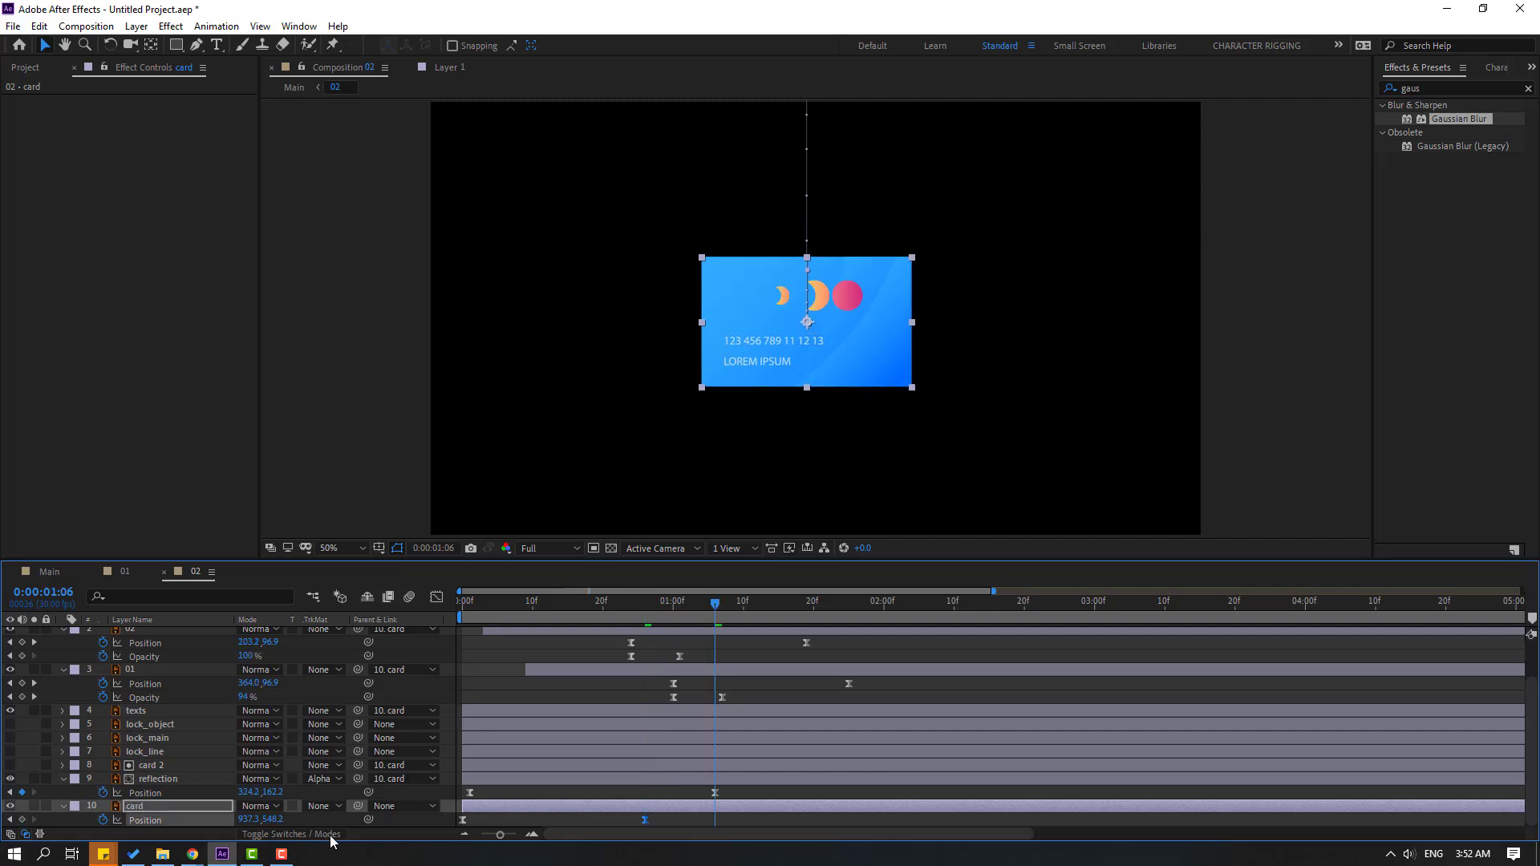
mouse_move(271, 820)
mouse_down()
mouse_move(211, 813)
mouse_move(302, 822)
mouse_up()
key(shift+Page_Down)
key(space)
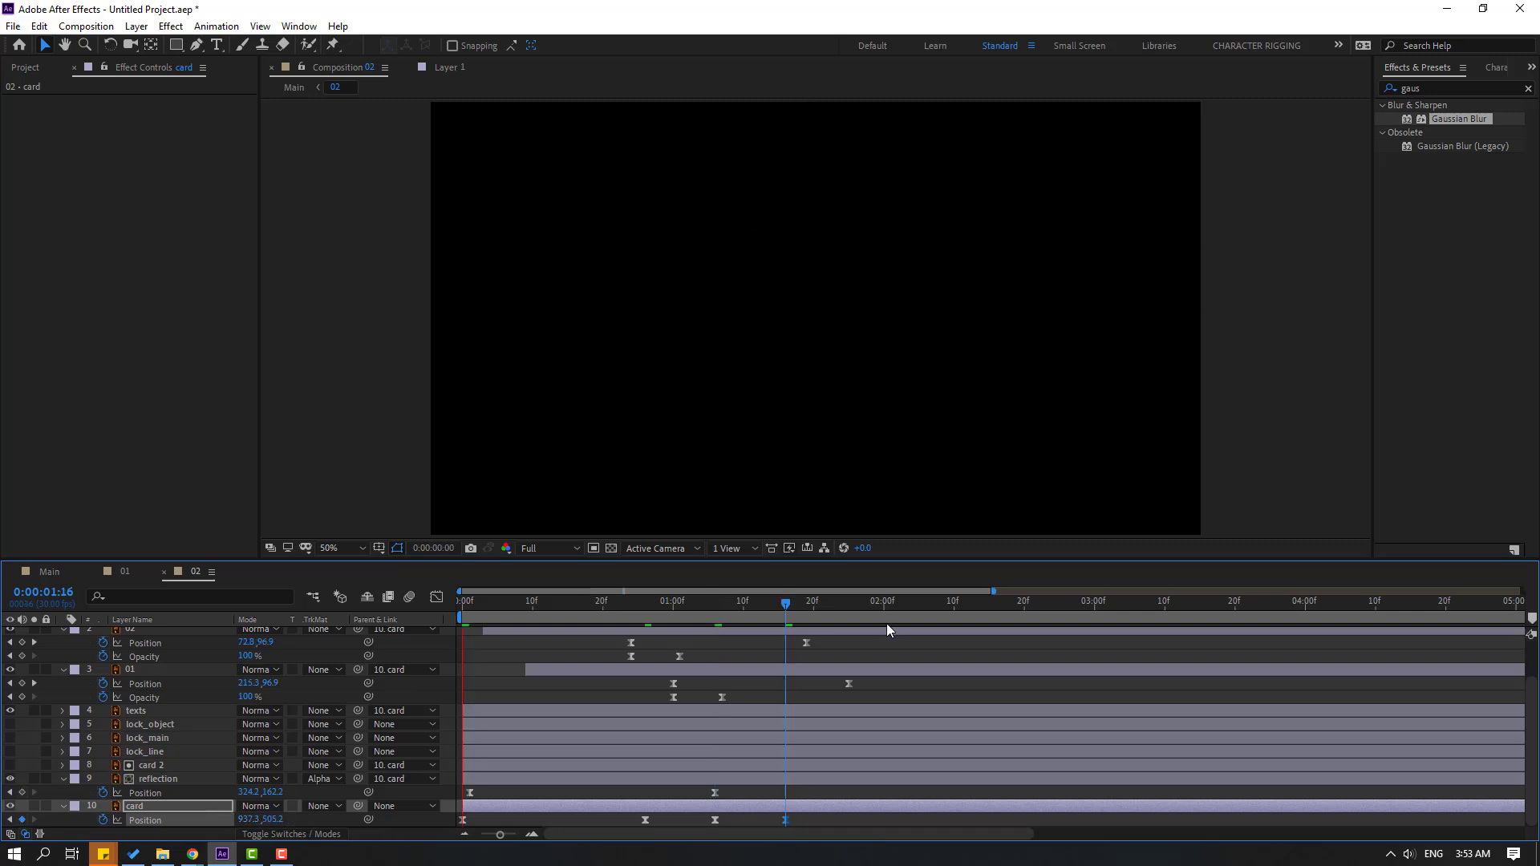
key(space)
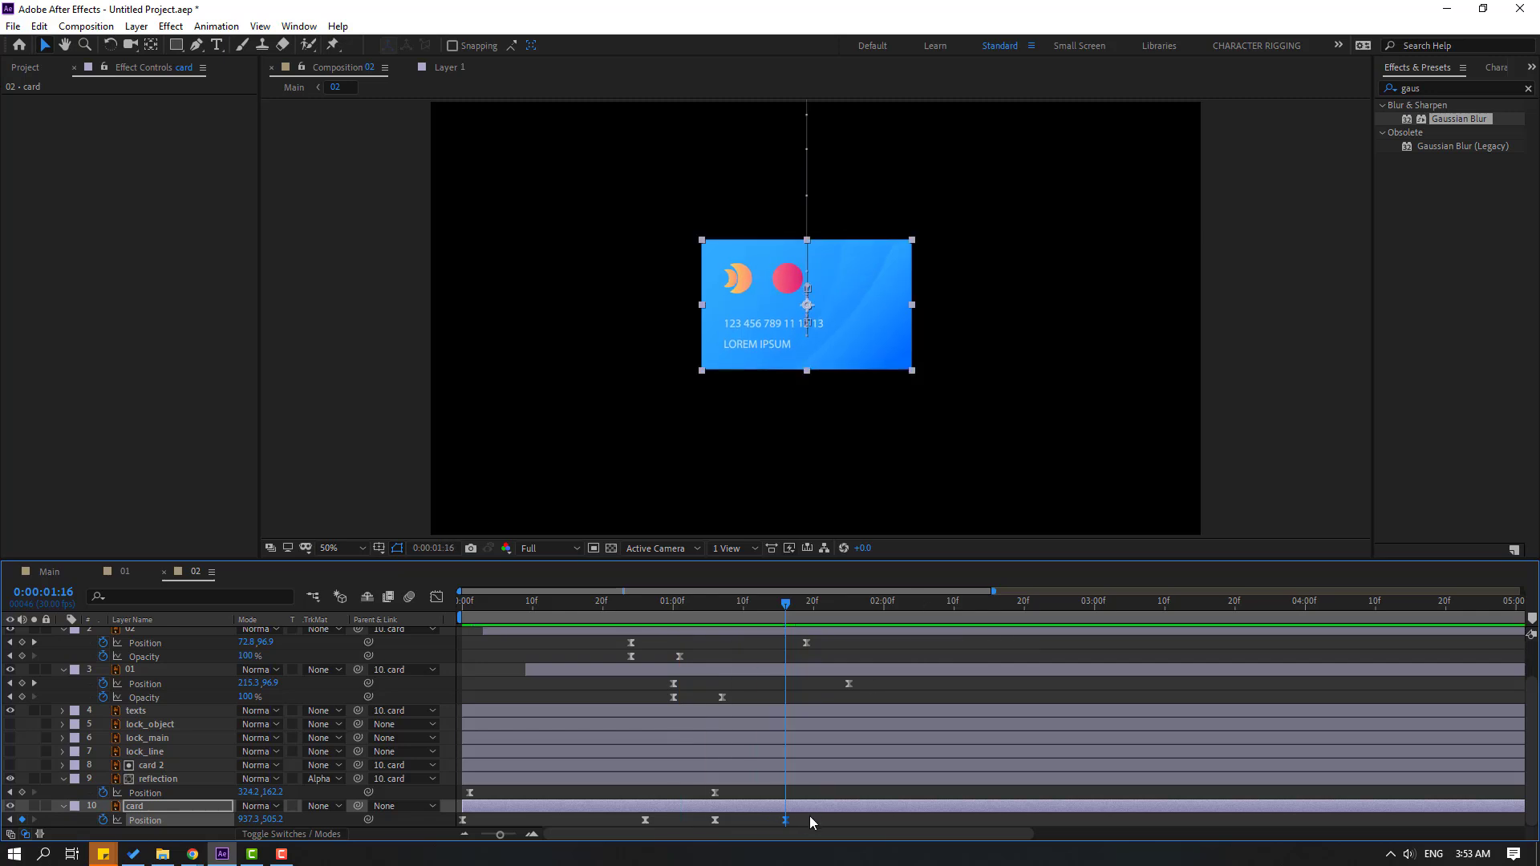
drag(757, 560, 754, 496)
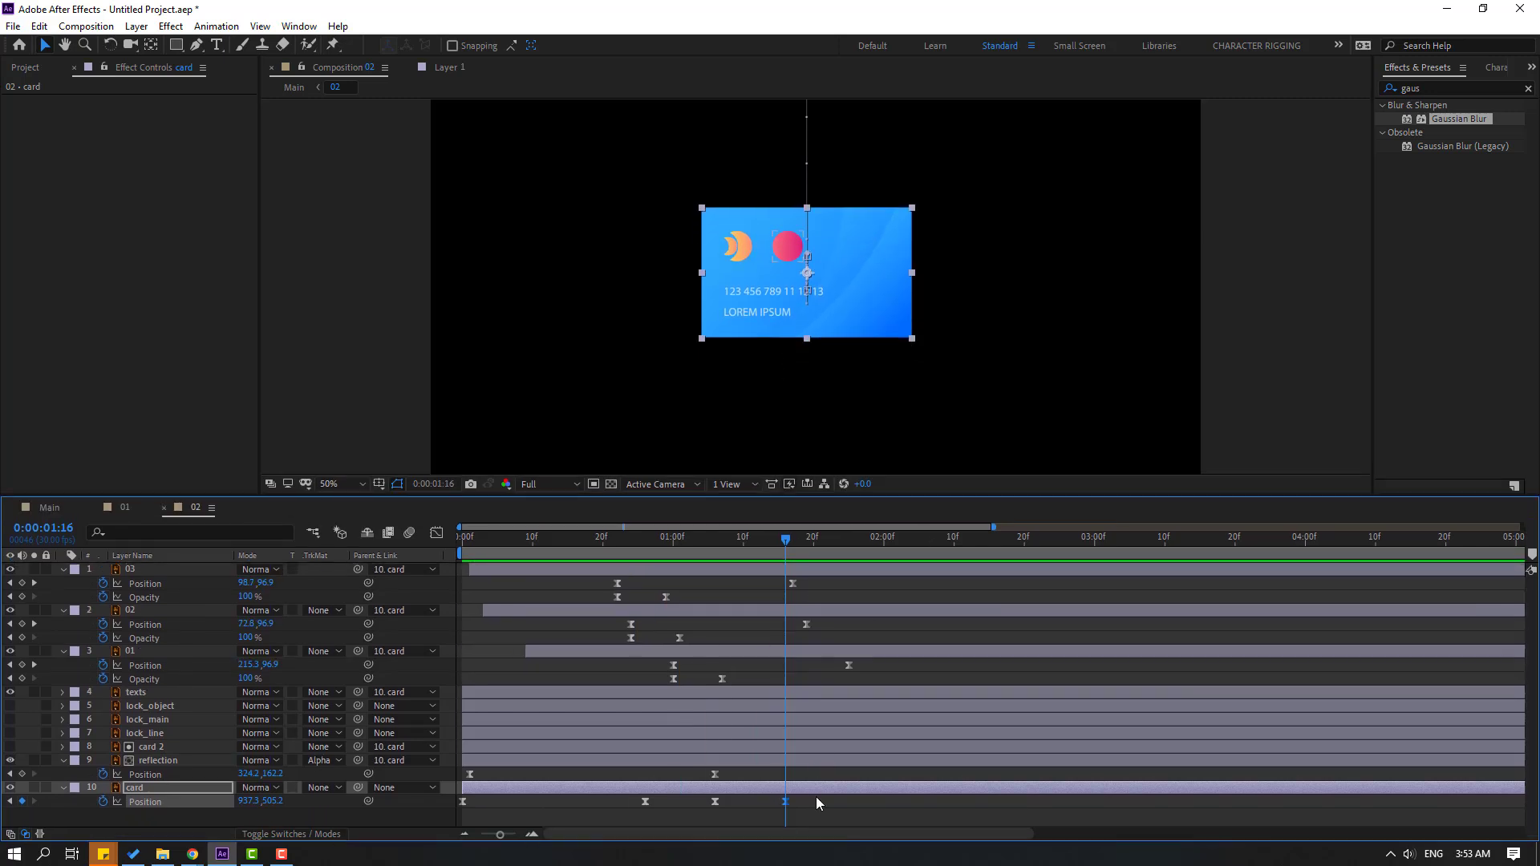
right_click(644, 802)
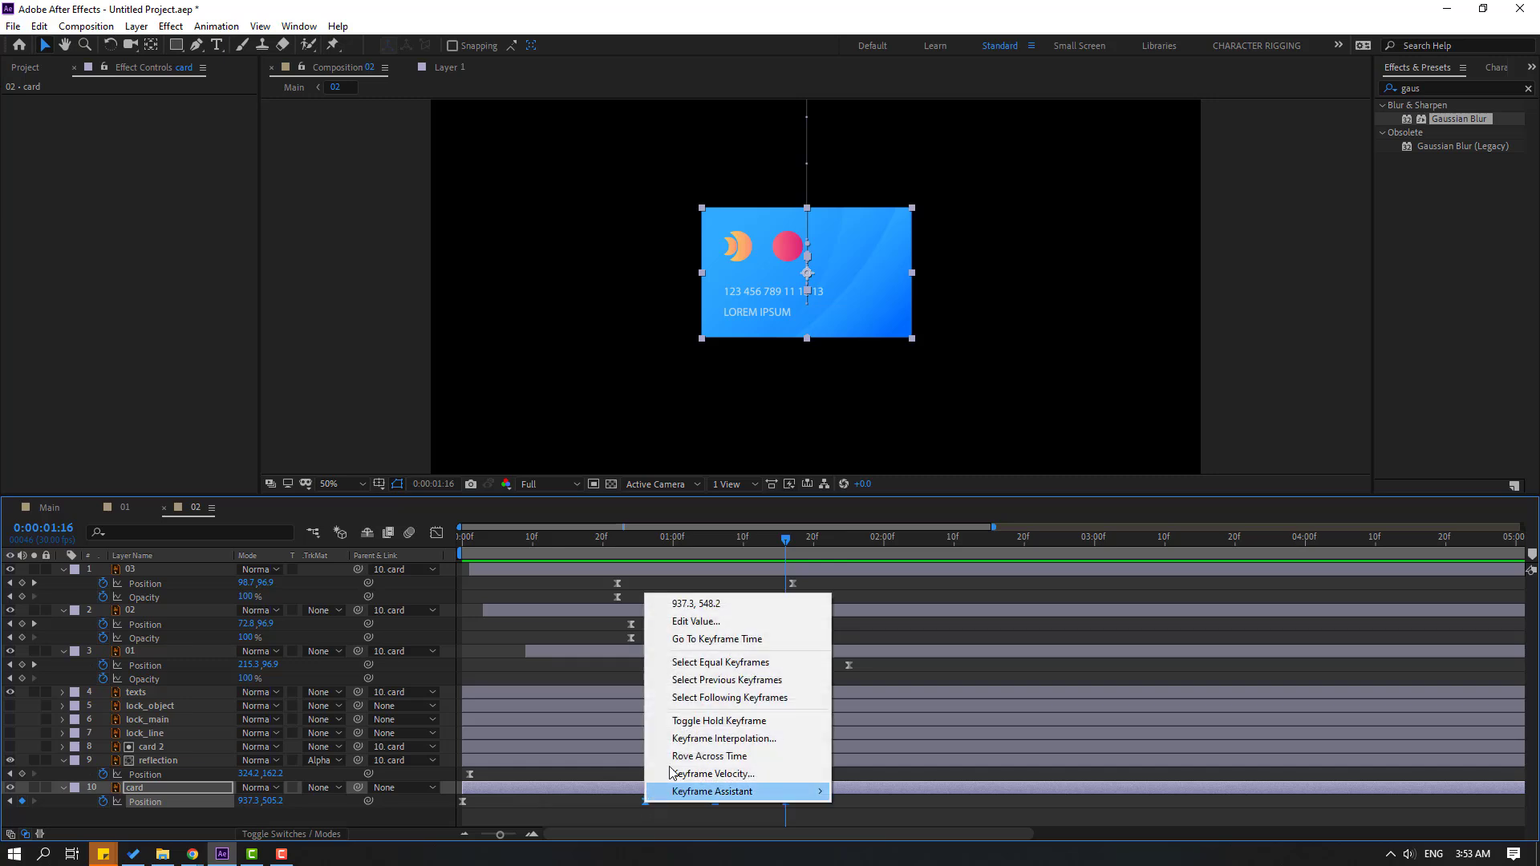
Step: Set the card's Position keyframes to linear spatial interpolation and preview the motion
click(736, 739)
click(1129, 331)
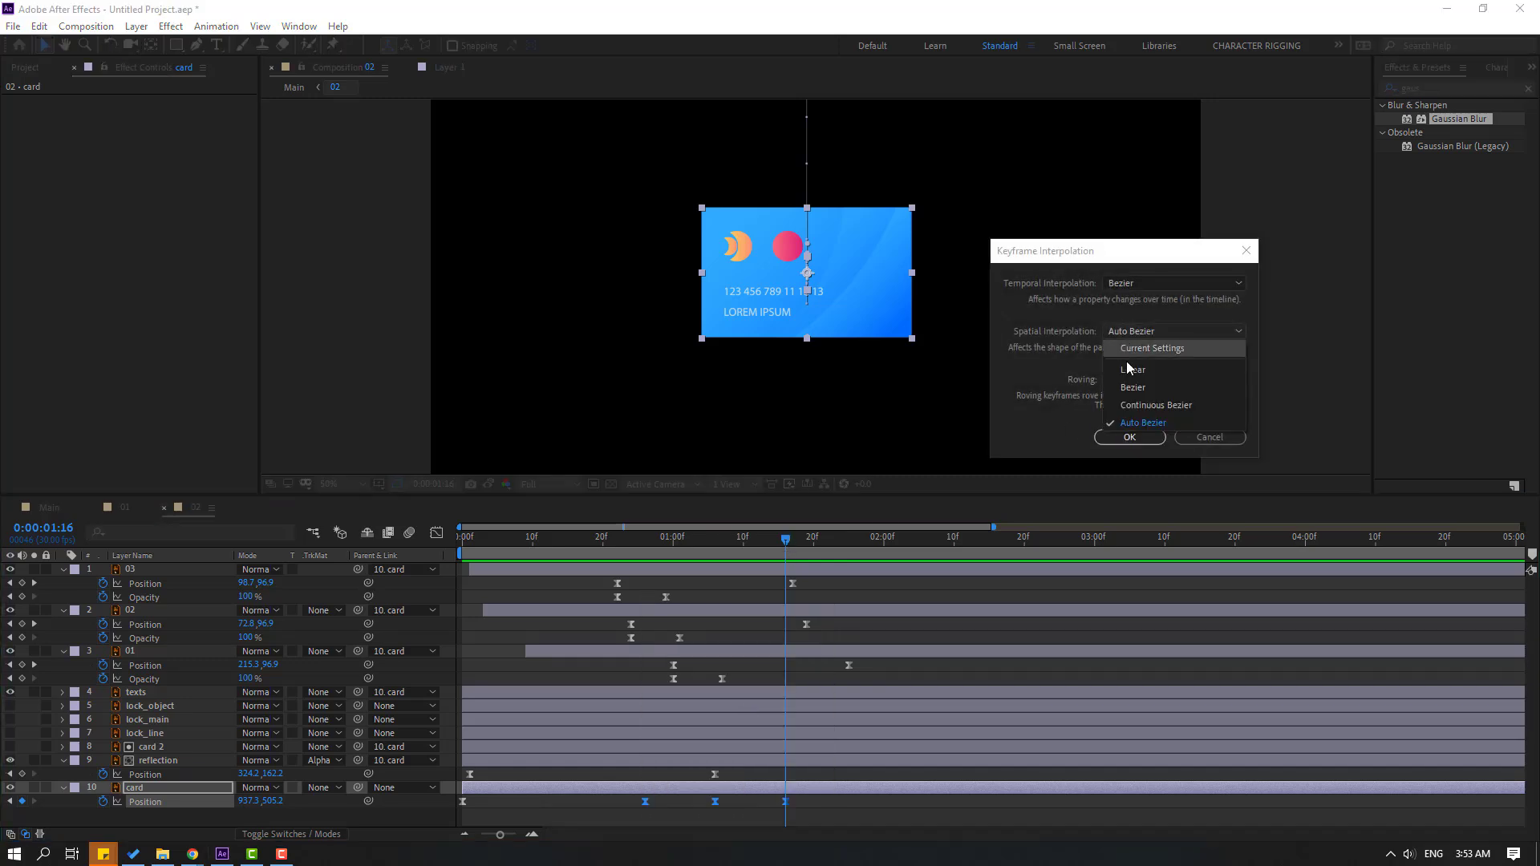
click(1131, 370)
click(1126, 439)
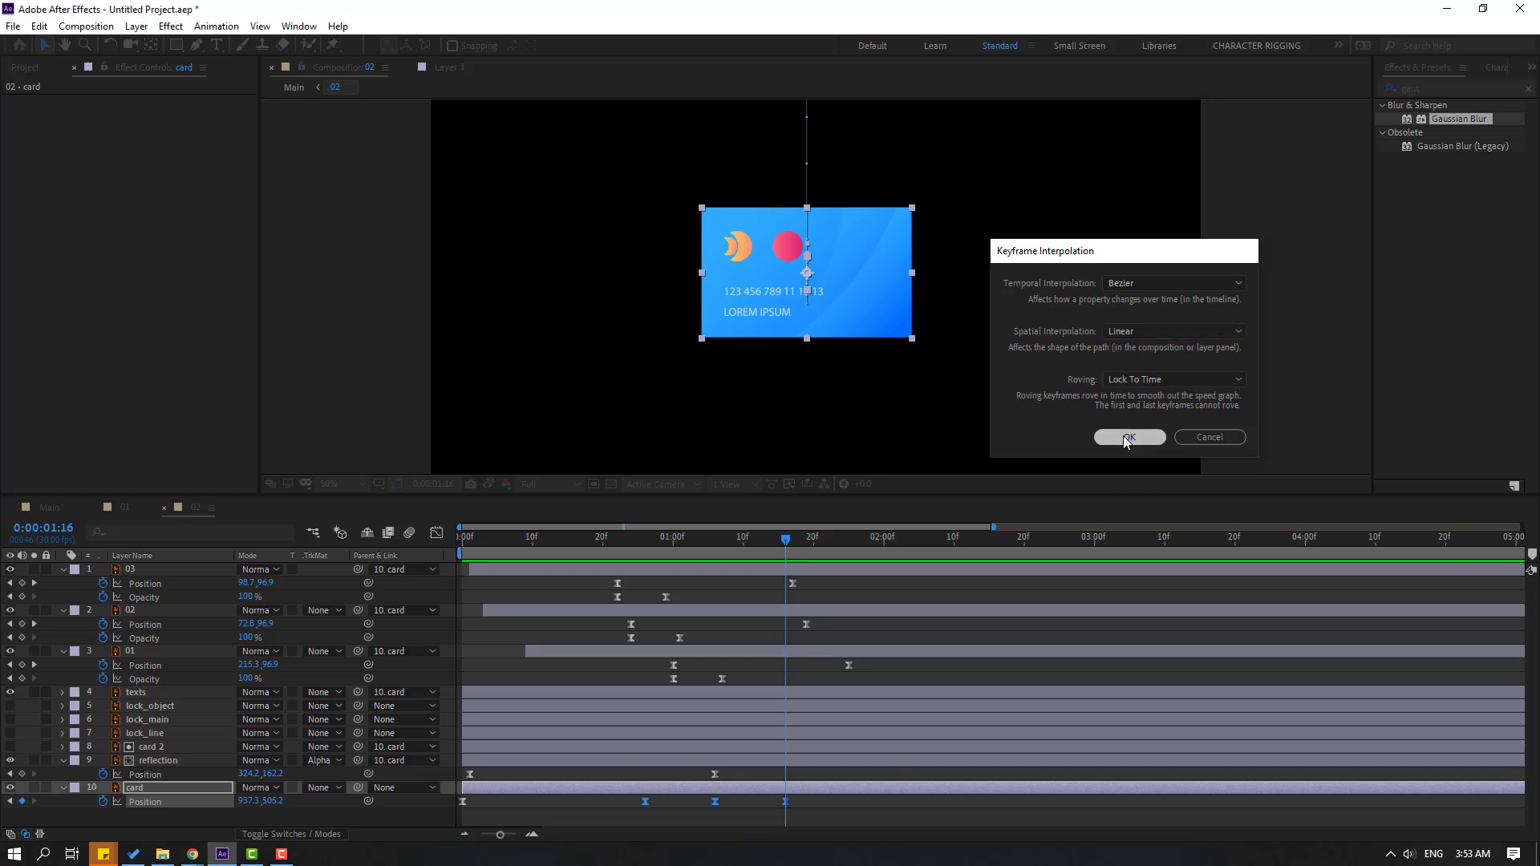
key(space)
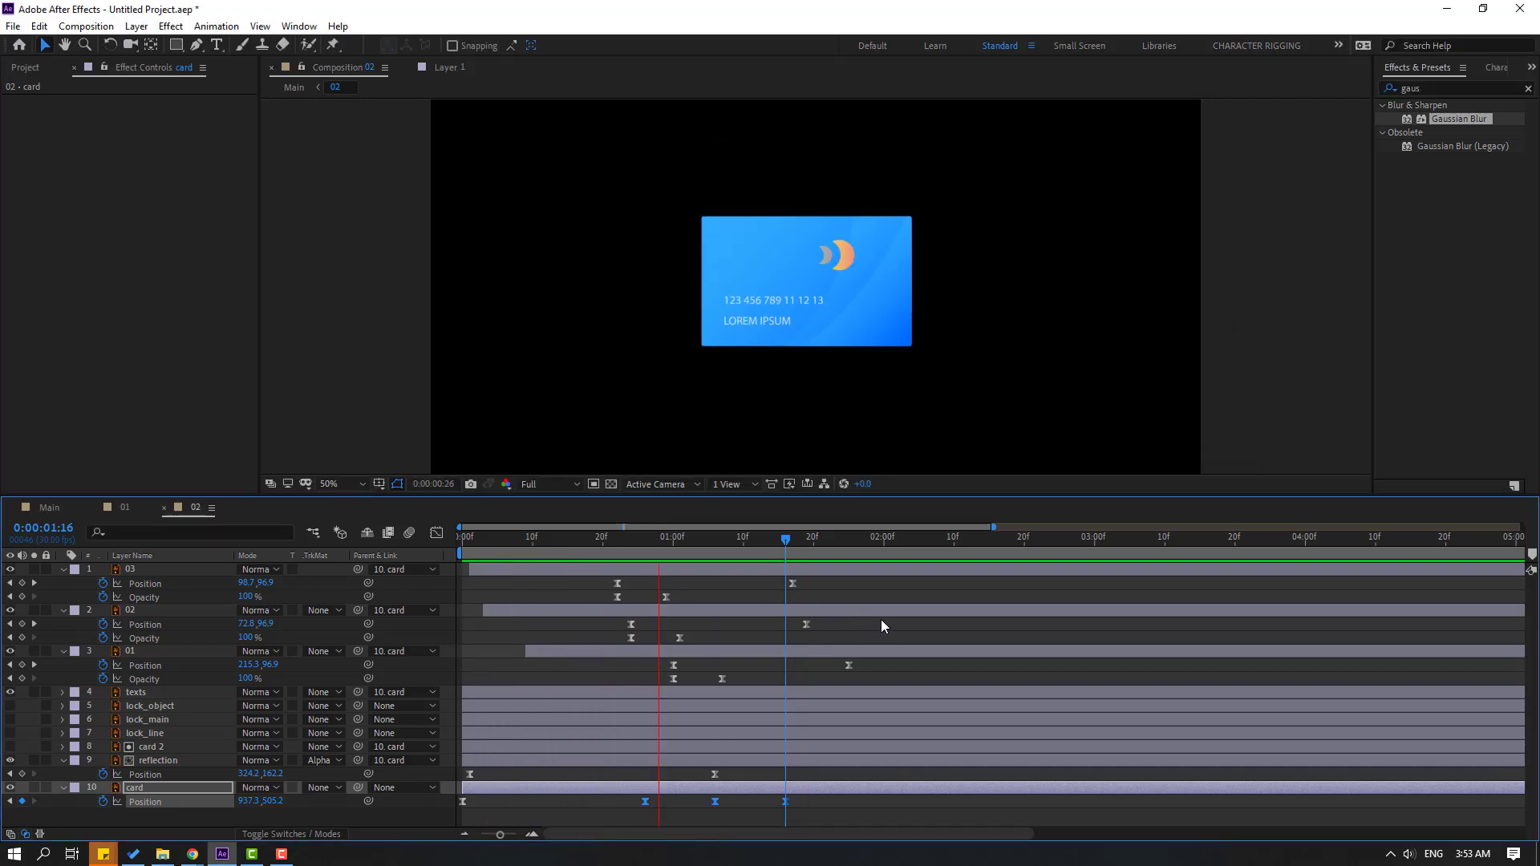
key(space)
Step: Stretch the ease of the card's bounce in the speed graph, then play the Main composition
drag(800, 814, 457, 798)
click(436, 534)
click(670, 784)
drag(651, 790, 733, 785)
click(714, 785)
key(space)
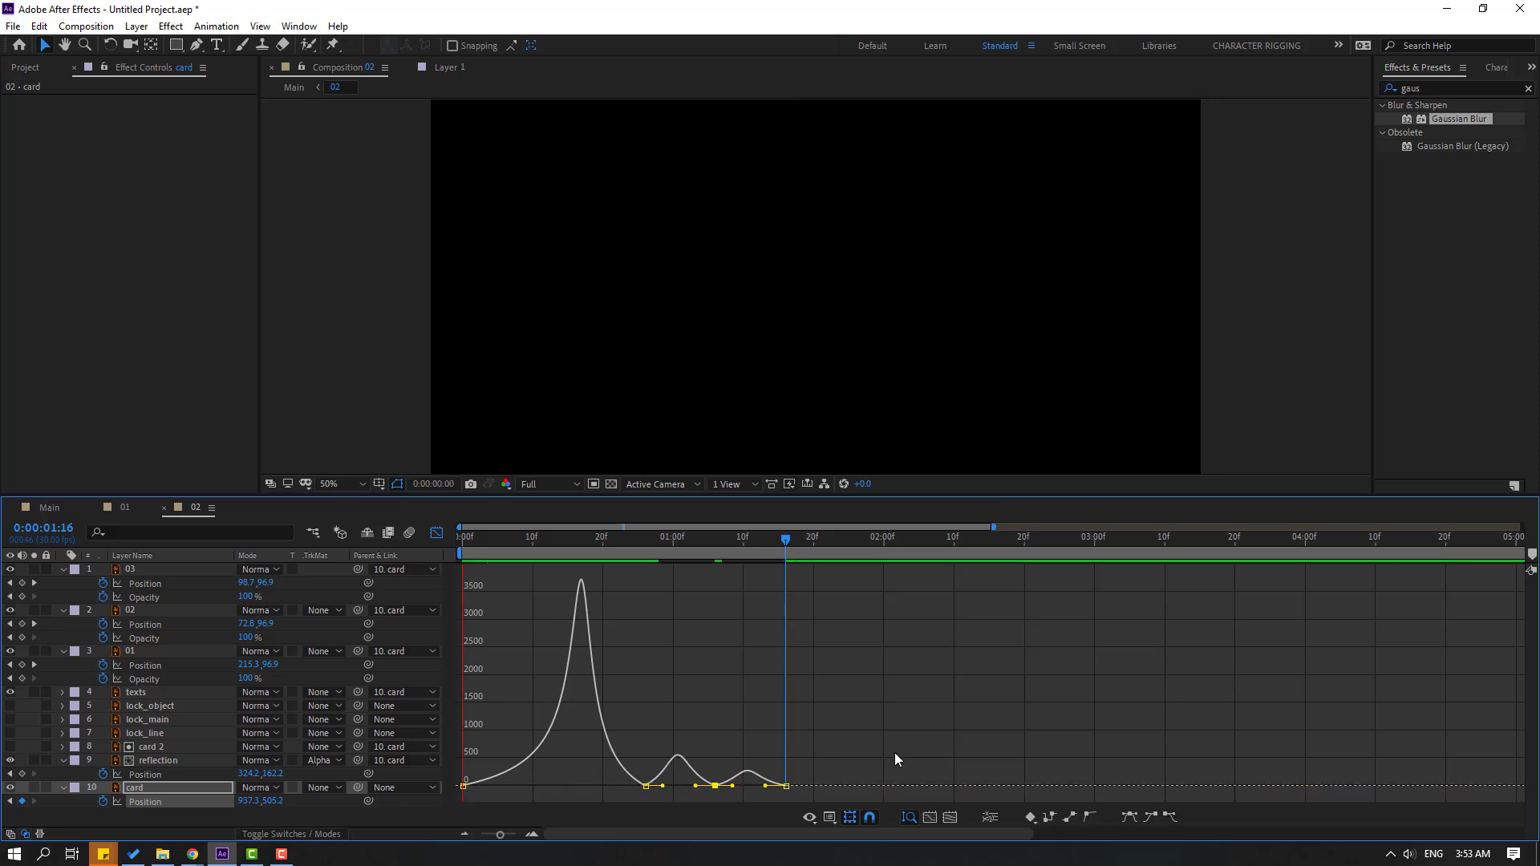
key(space)
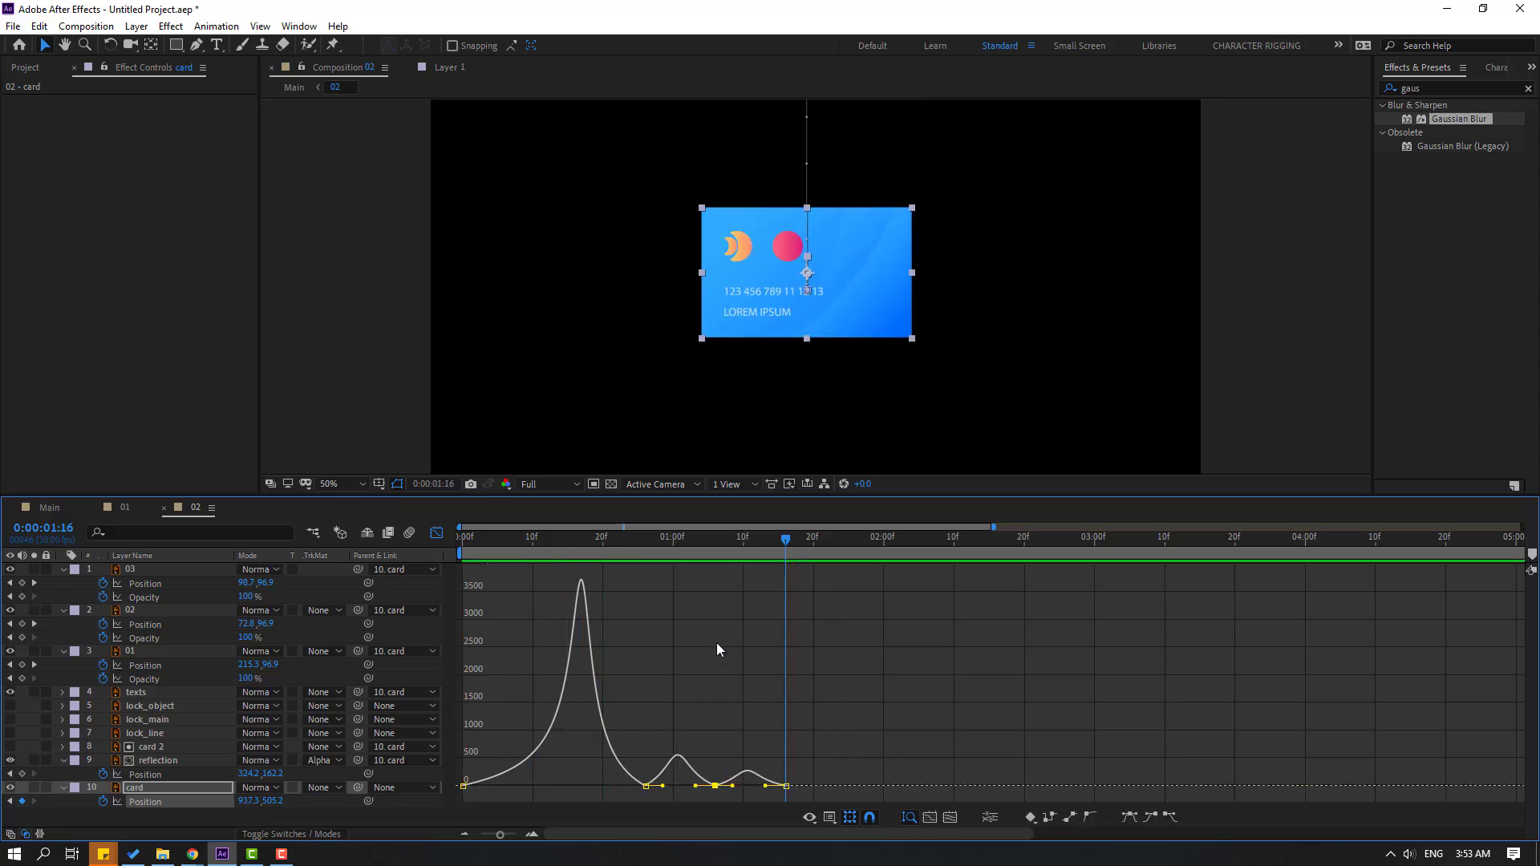
click(31, 506)
key(space)
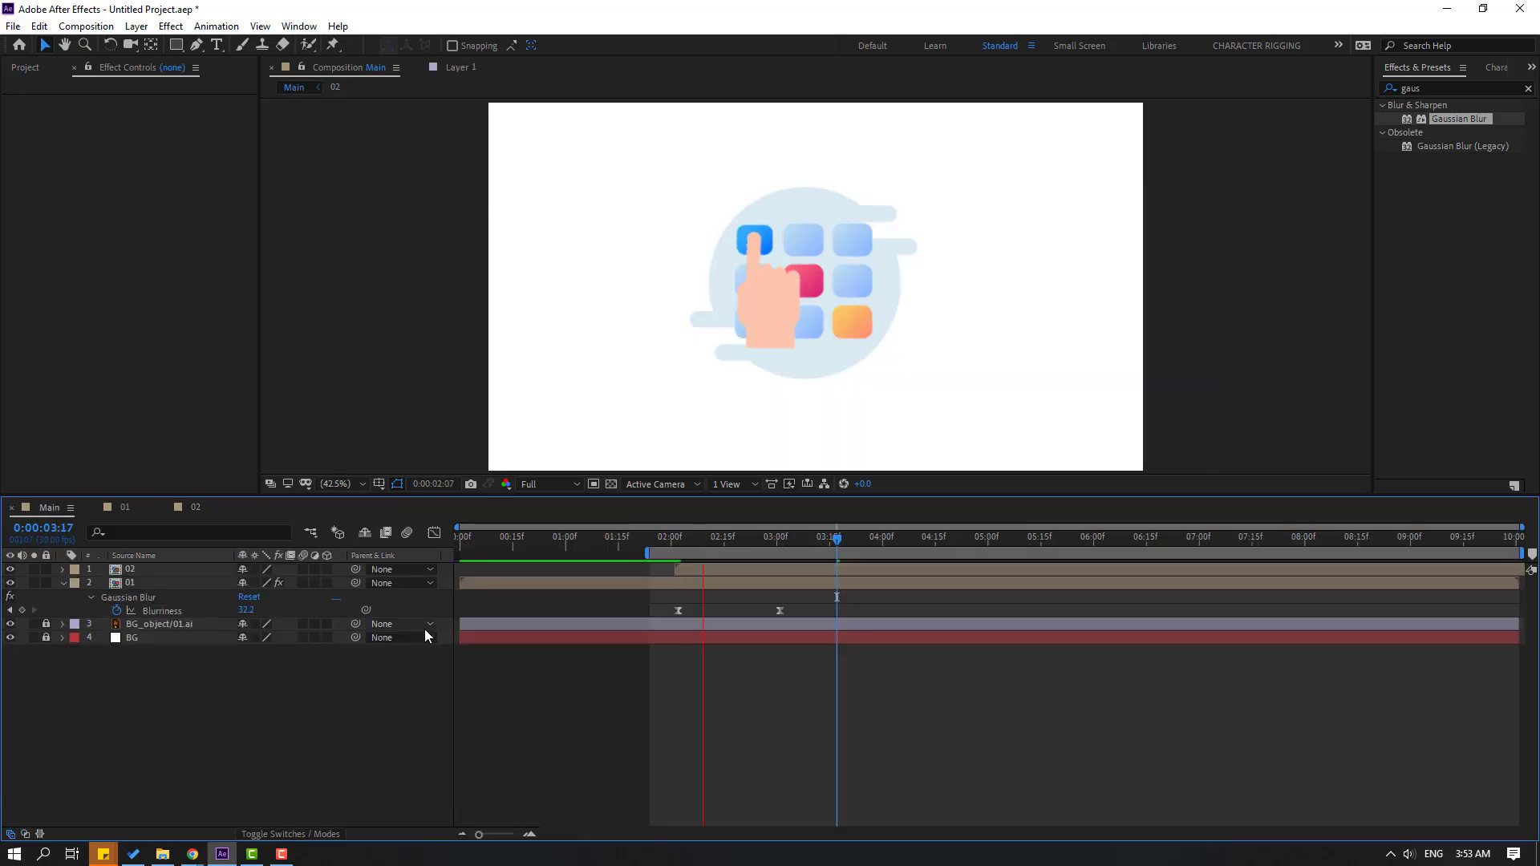
Step: Move the 02 card layer in Main to start near 02:11 and preview the blur transition
key(space)
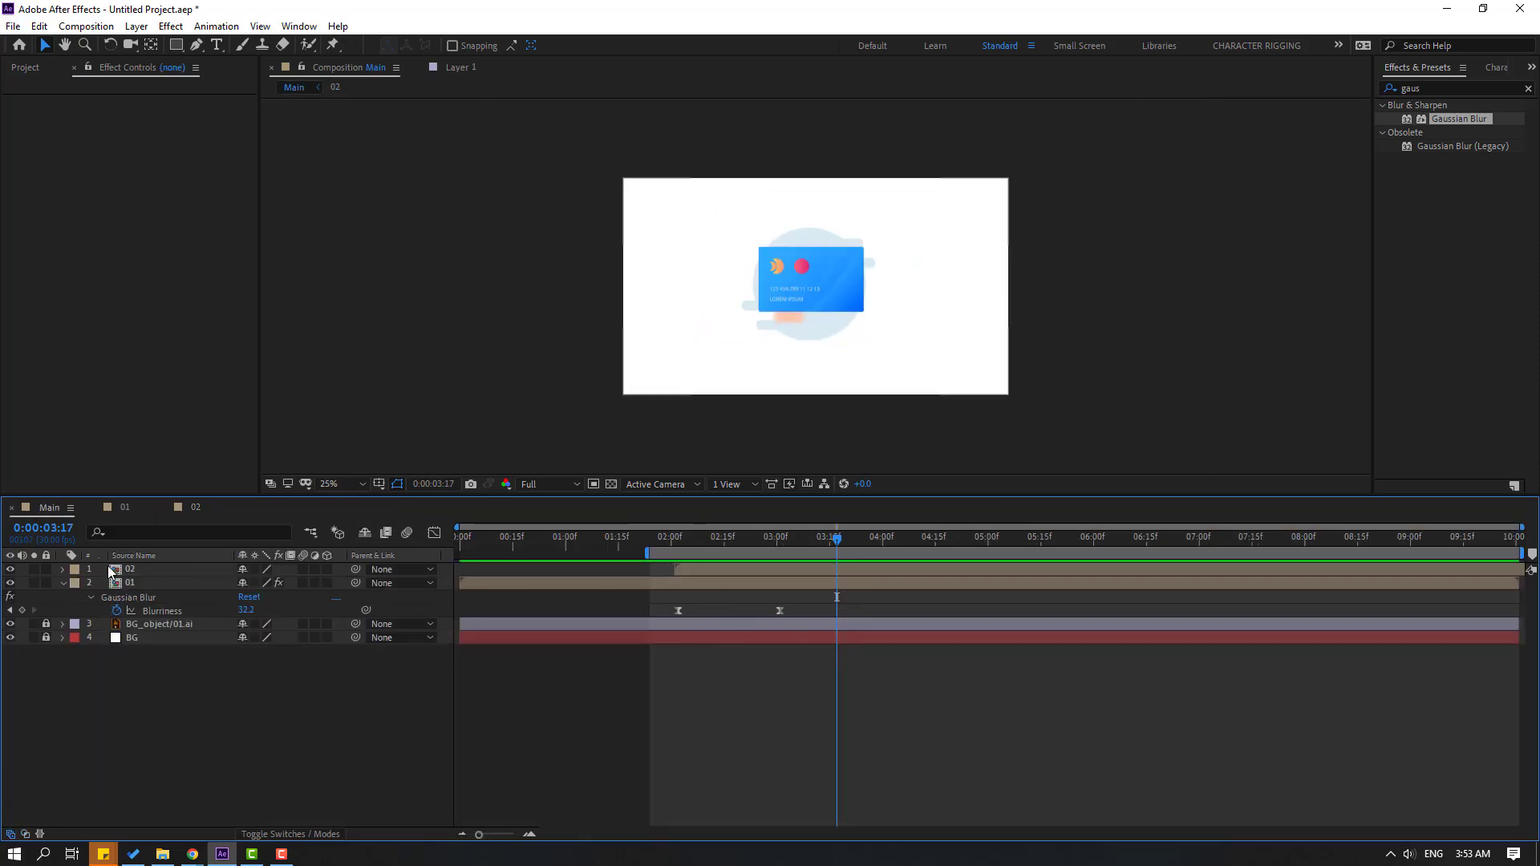
click(377, 569)
drag(700, 571, 723, 548)
key(space)
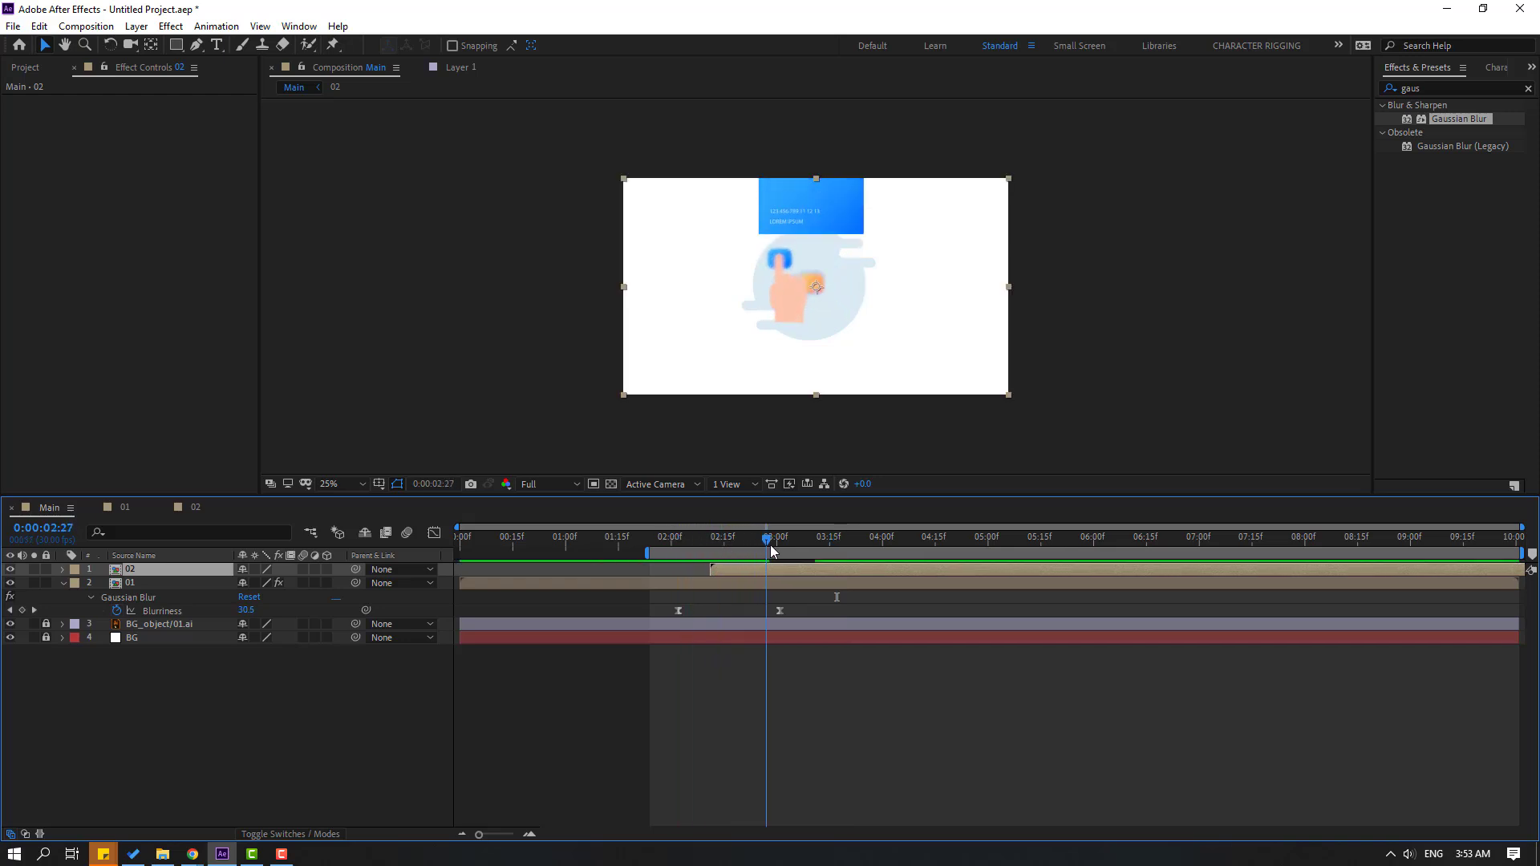
key(space)
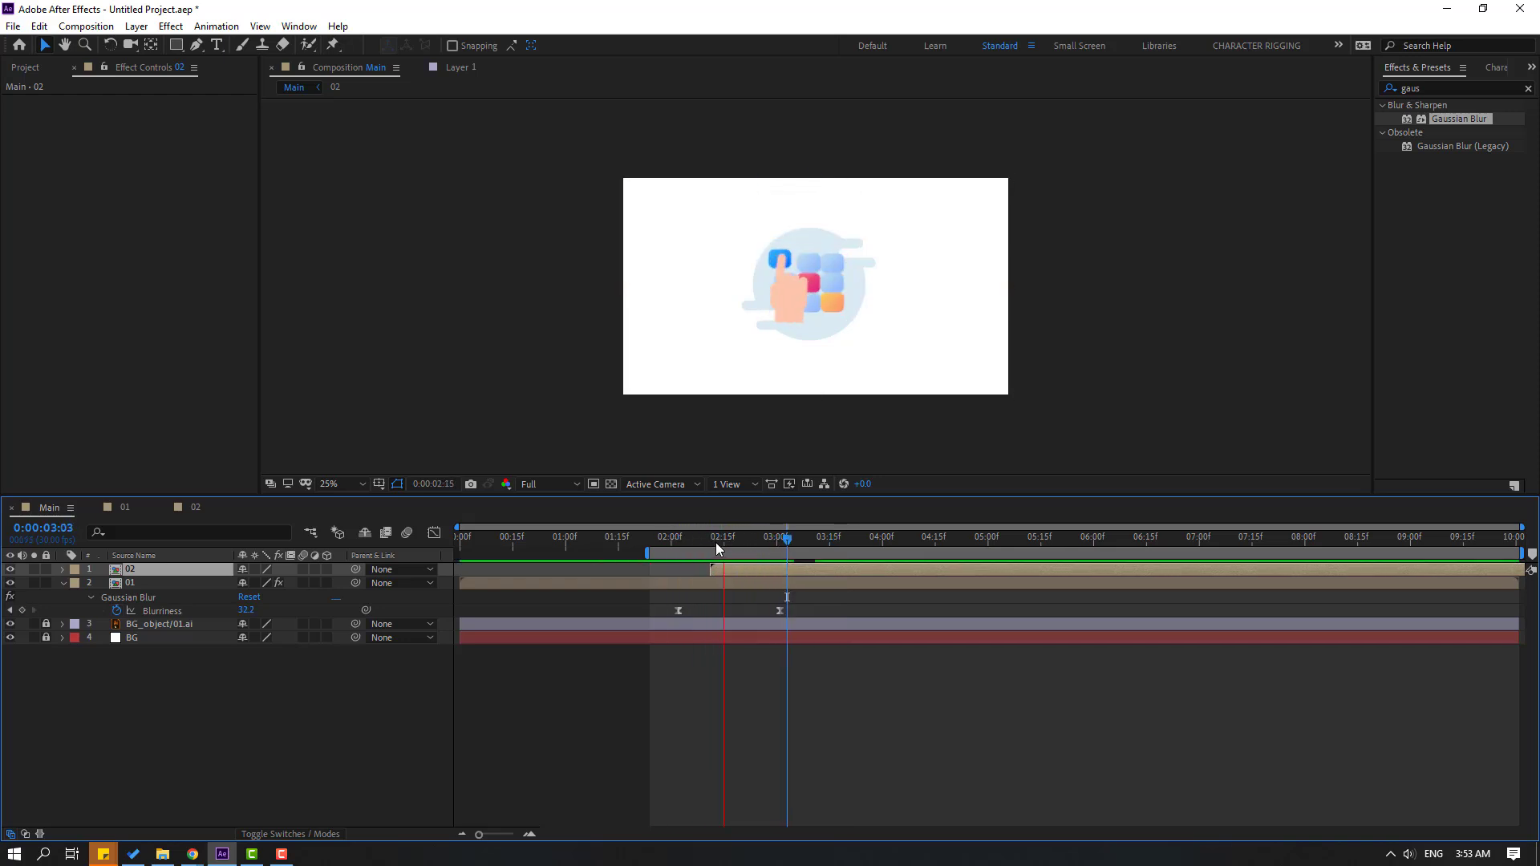
key(space)
key(space)
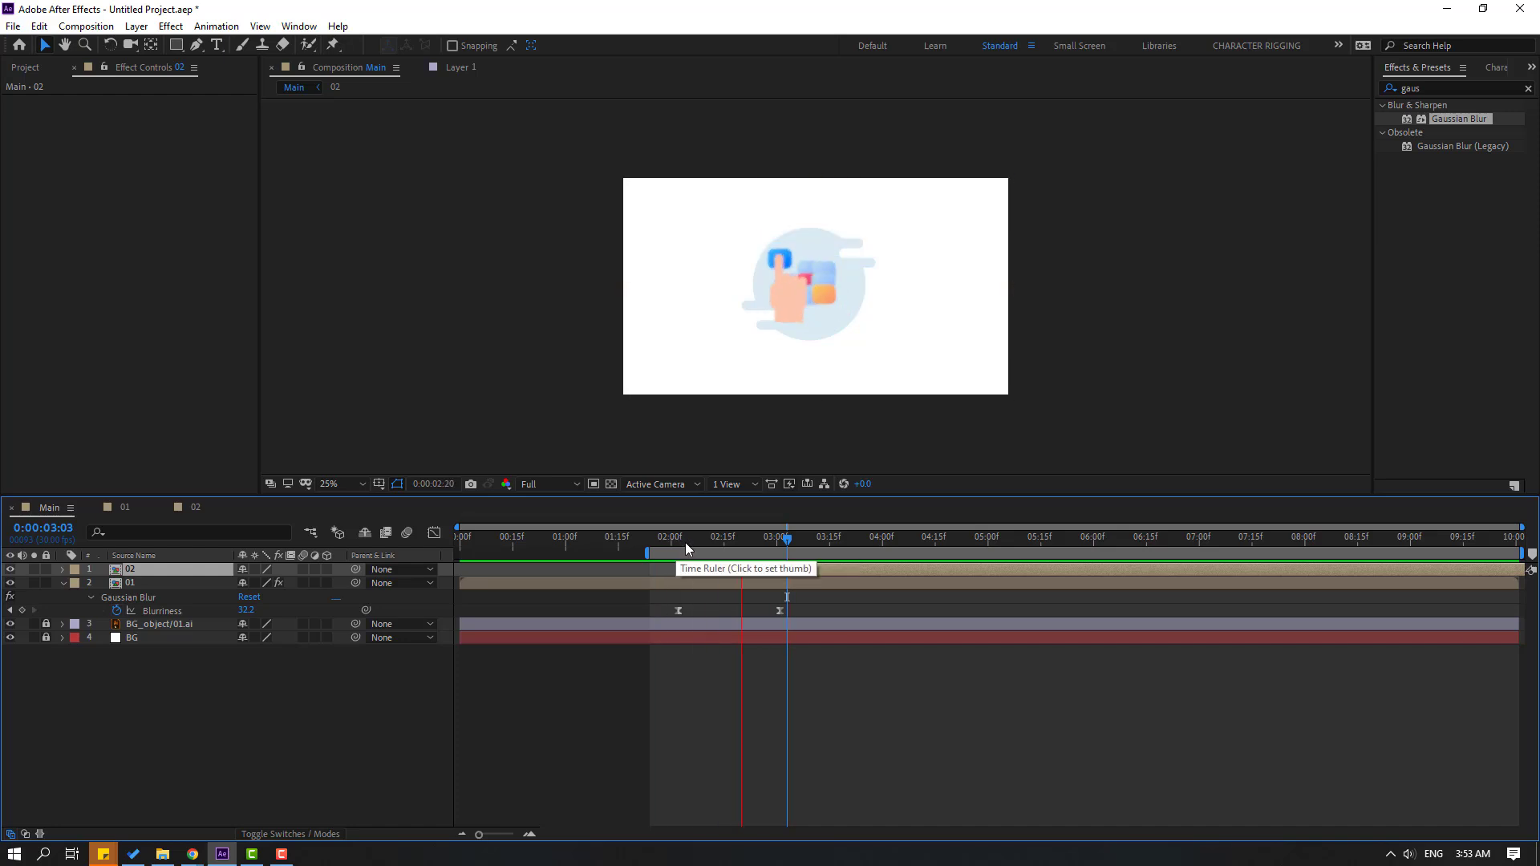
key(space)
Step: In comp 01, apply Easy Ease to the icons' Position keyframes
double_click(132, 582)
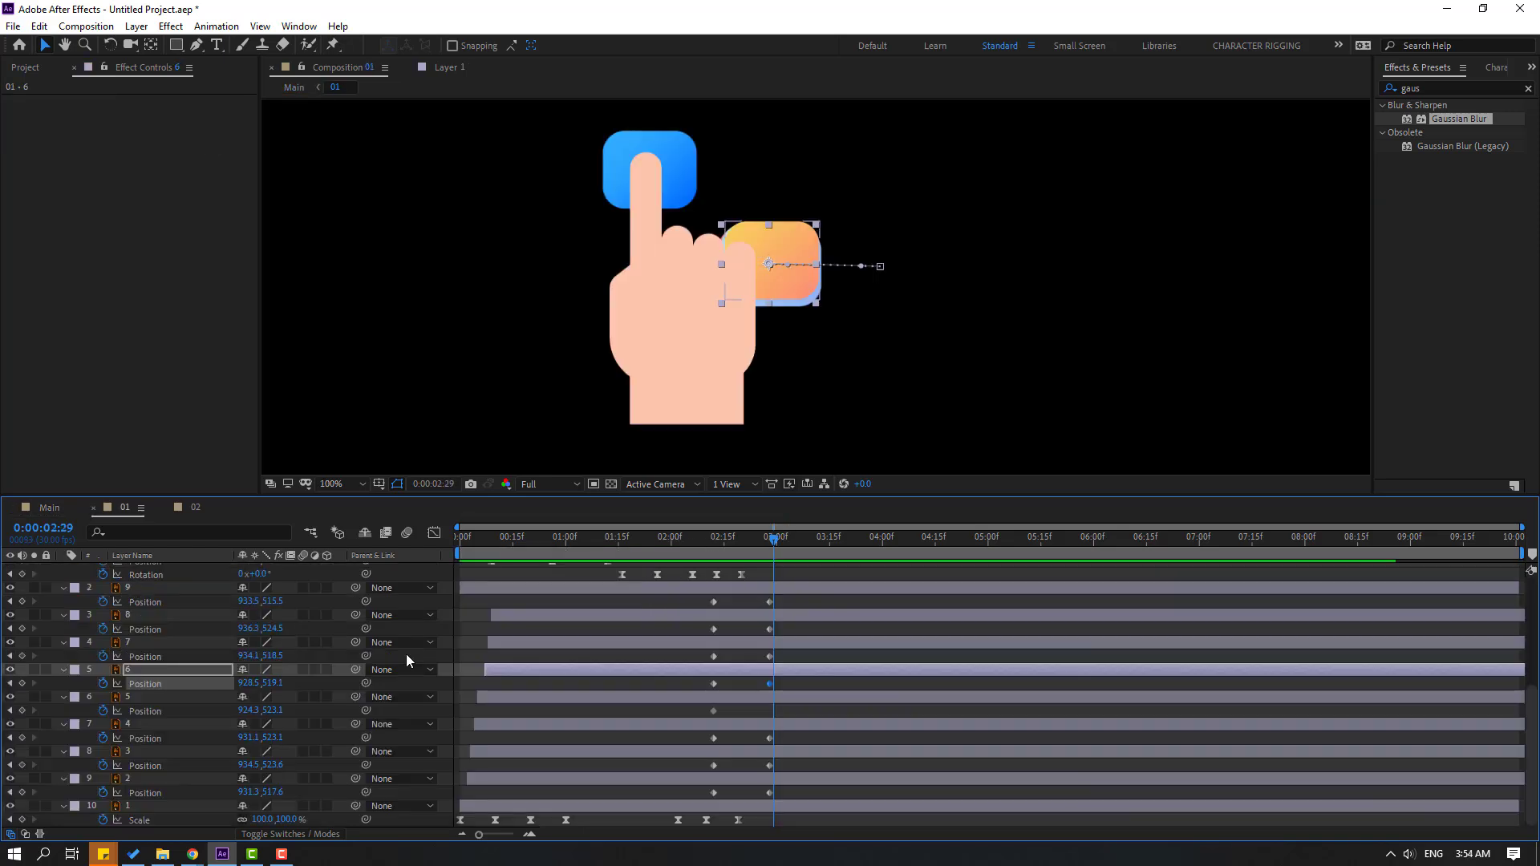
drag(786, 604, 752, 725)
right_click(752, 601)
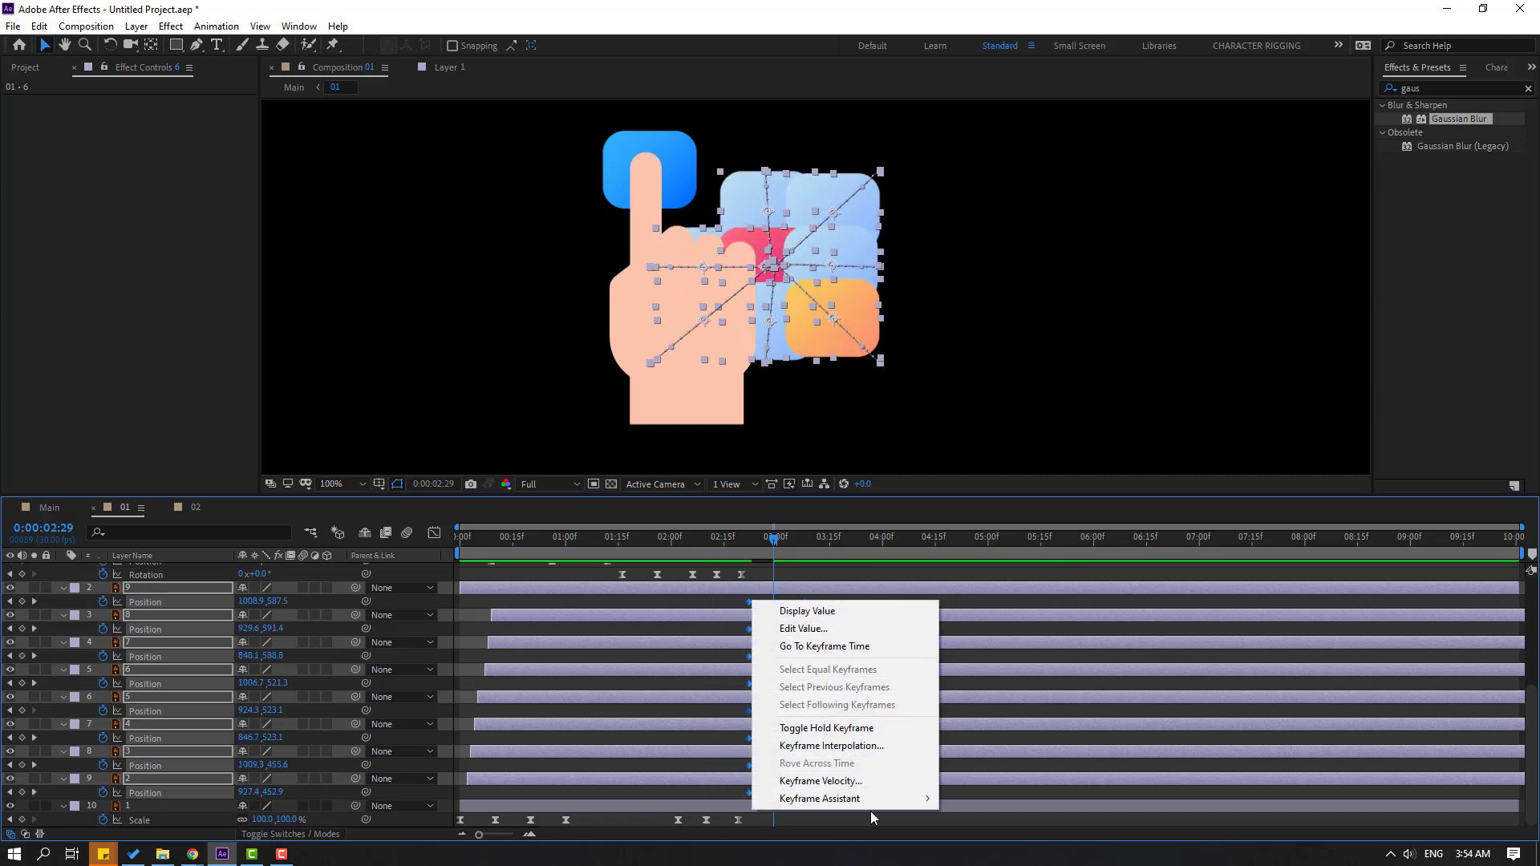
mouse_move(901, 799)
click(994, 691)
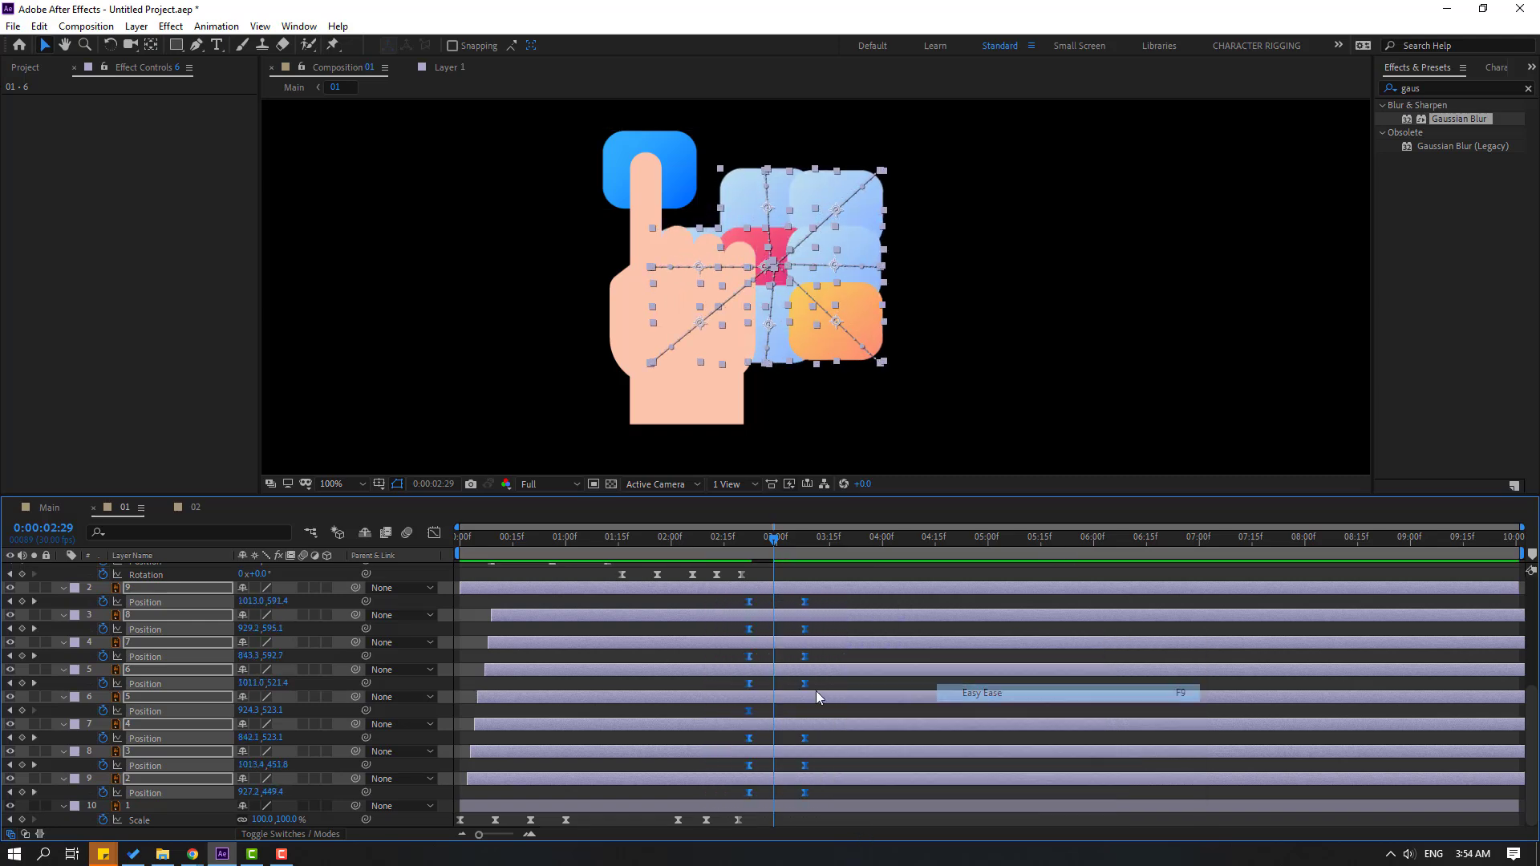
drag(730, 536, 777, 537)
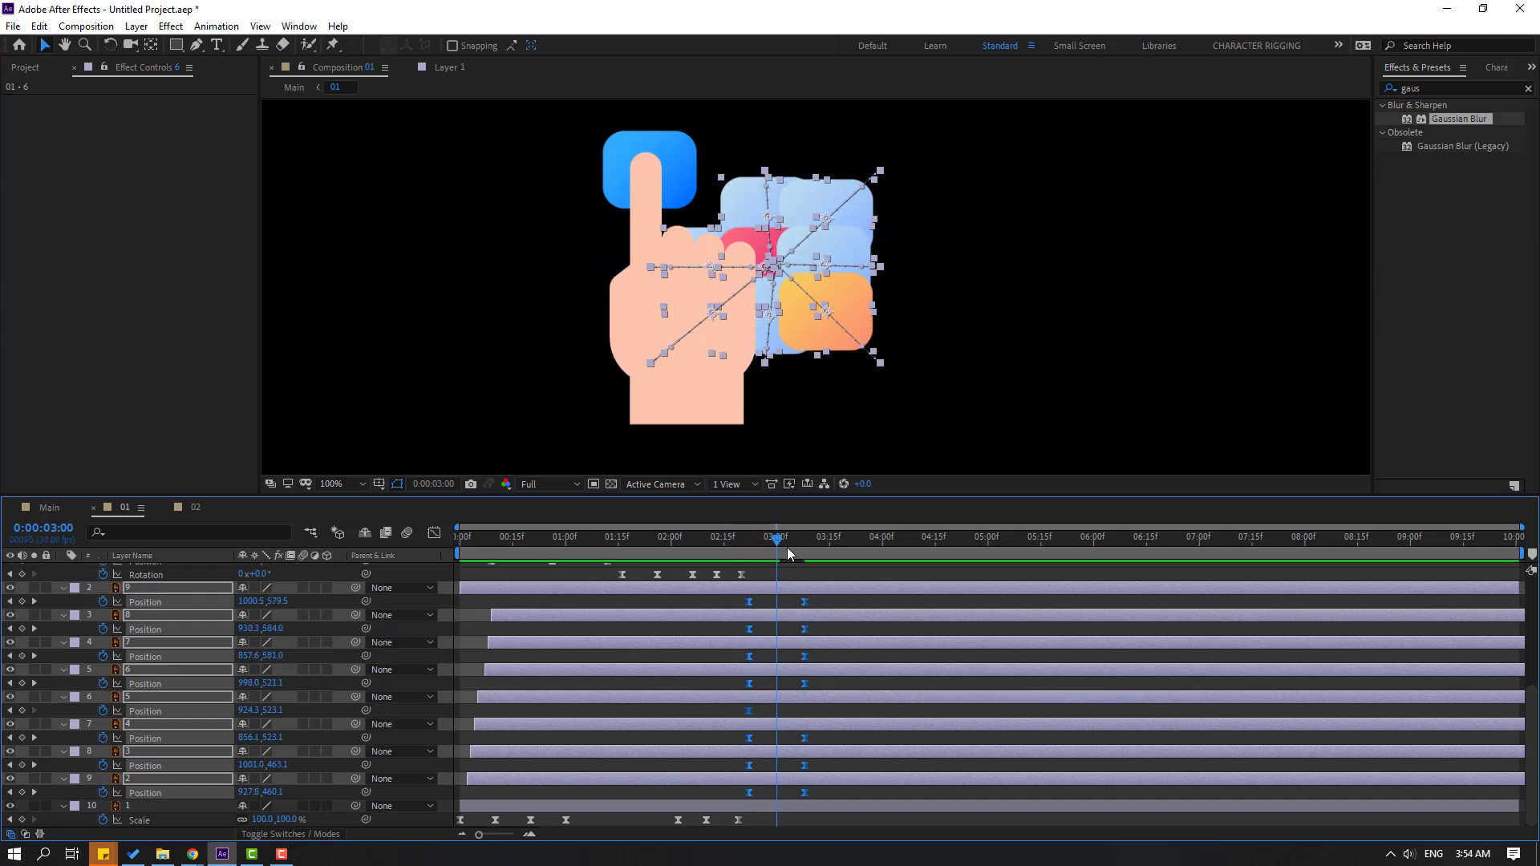
Step: Offset each icon layer's keyframe pair to stagger the motion, then return to Main
click(821, 634)
drag(751, 629, 739, 684)
drag(749, 738, 770, 738)
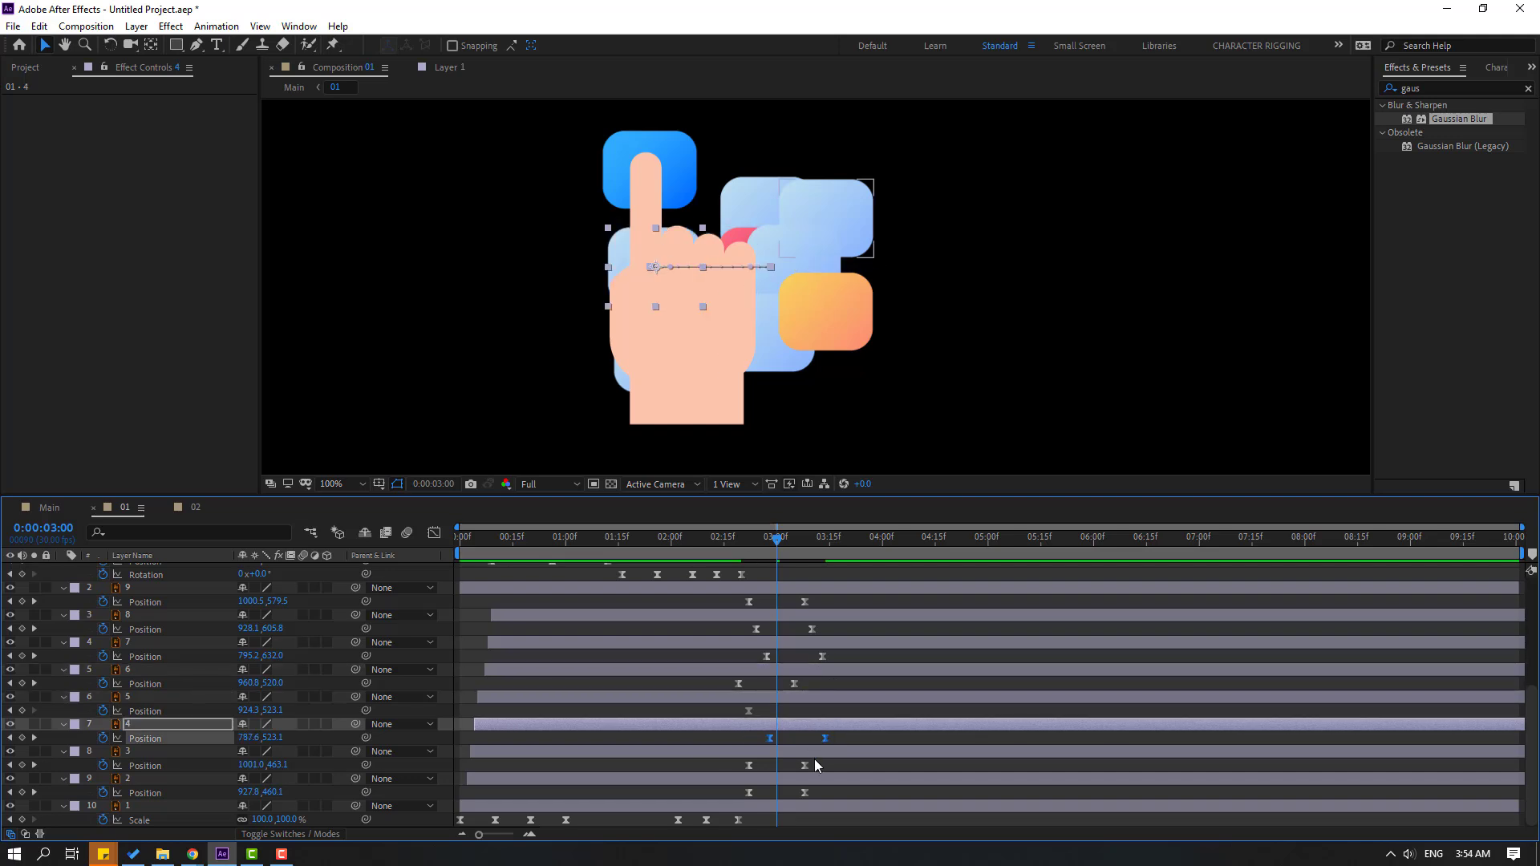
click(752, 792)
click(49, 507)
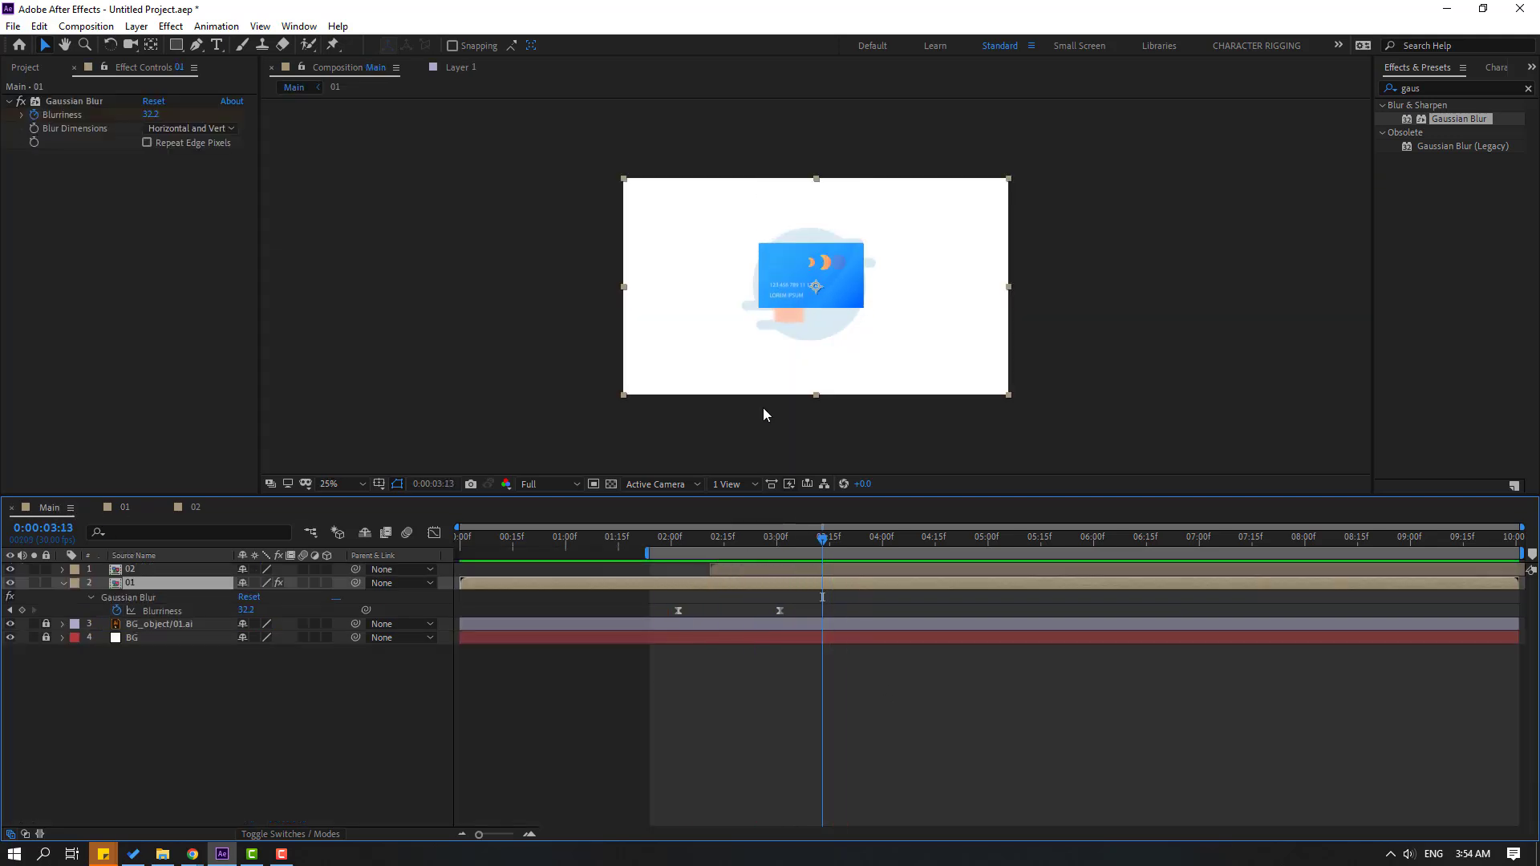
Step: Preview the Main transition, then open comp 02 with layer bars instead of the speed graph
key(period)
key(period)
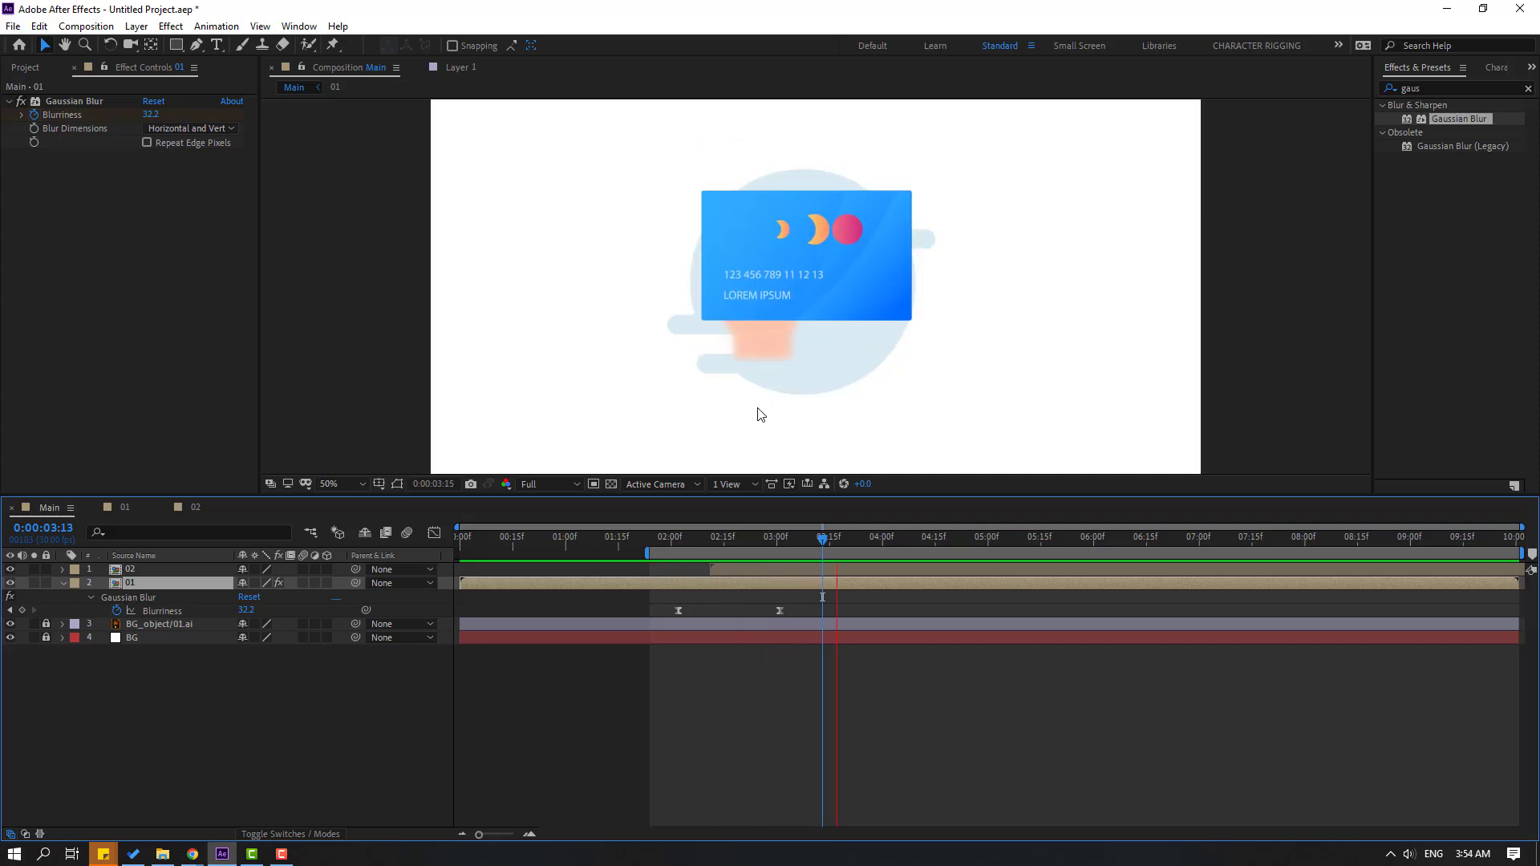
key(comma)
key(comma)
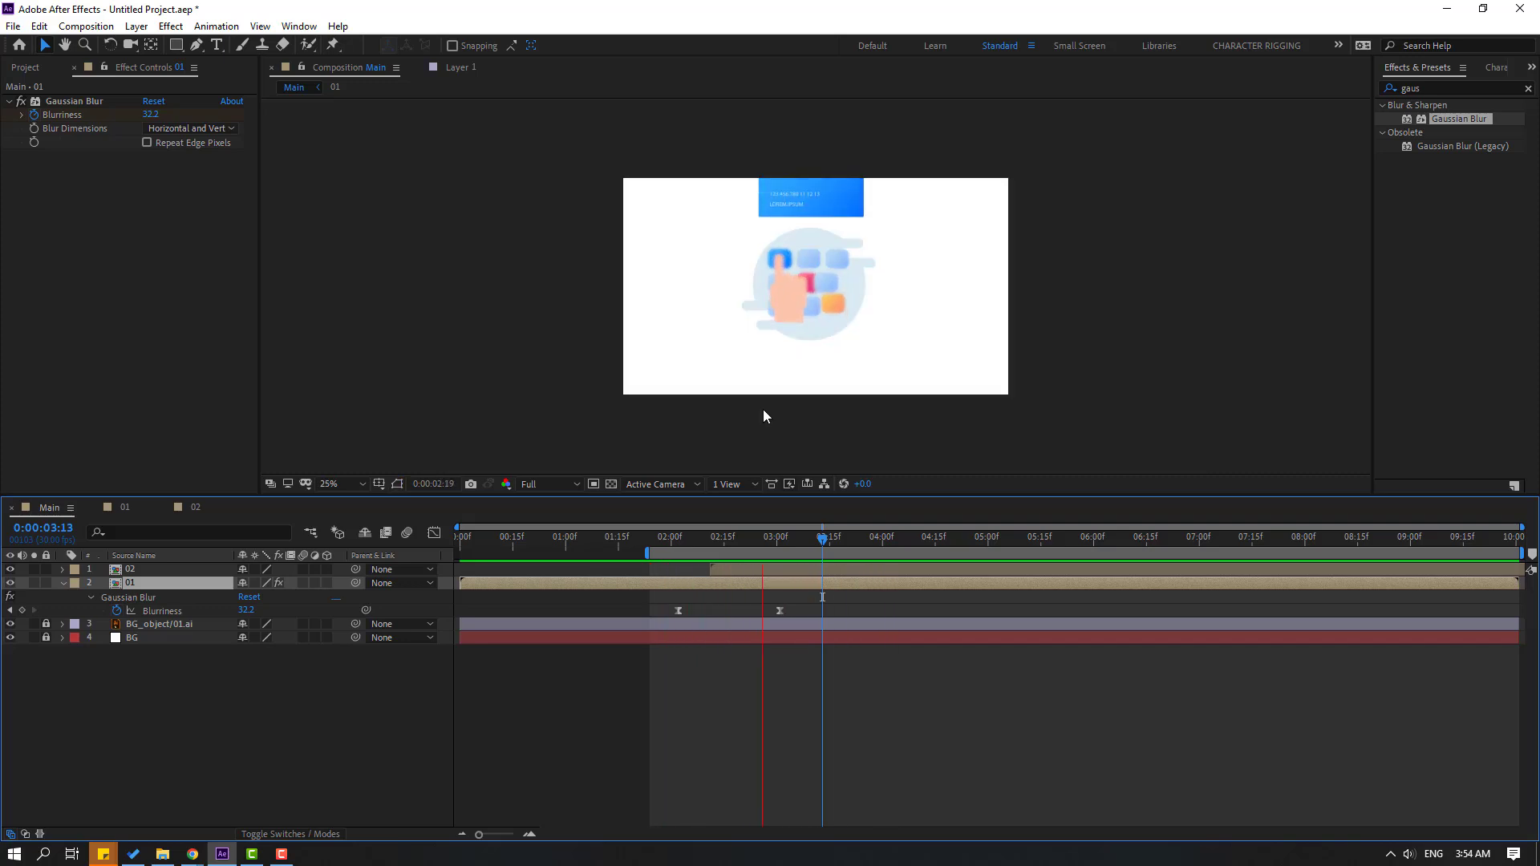
key(space)
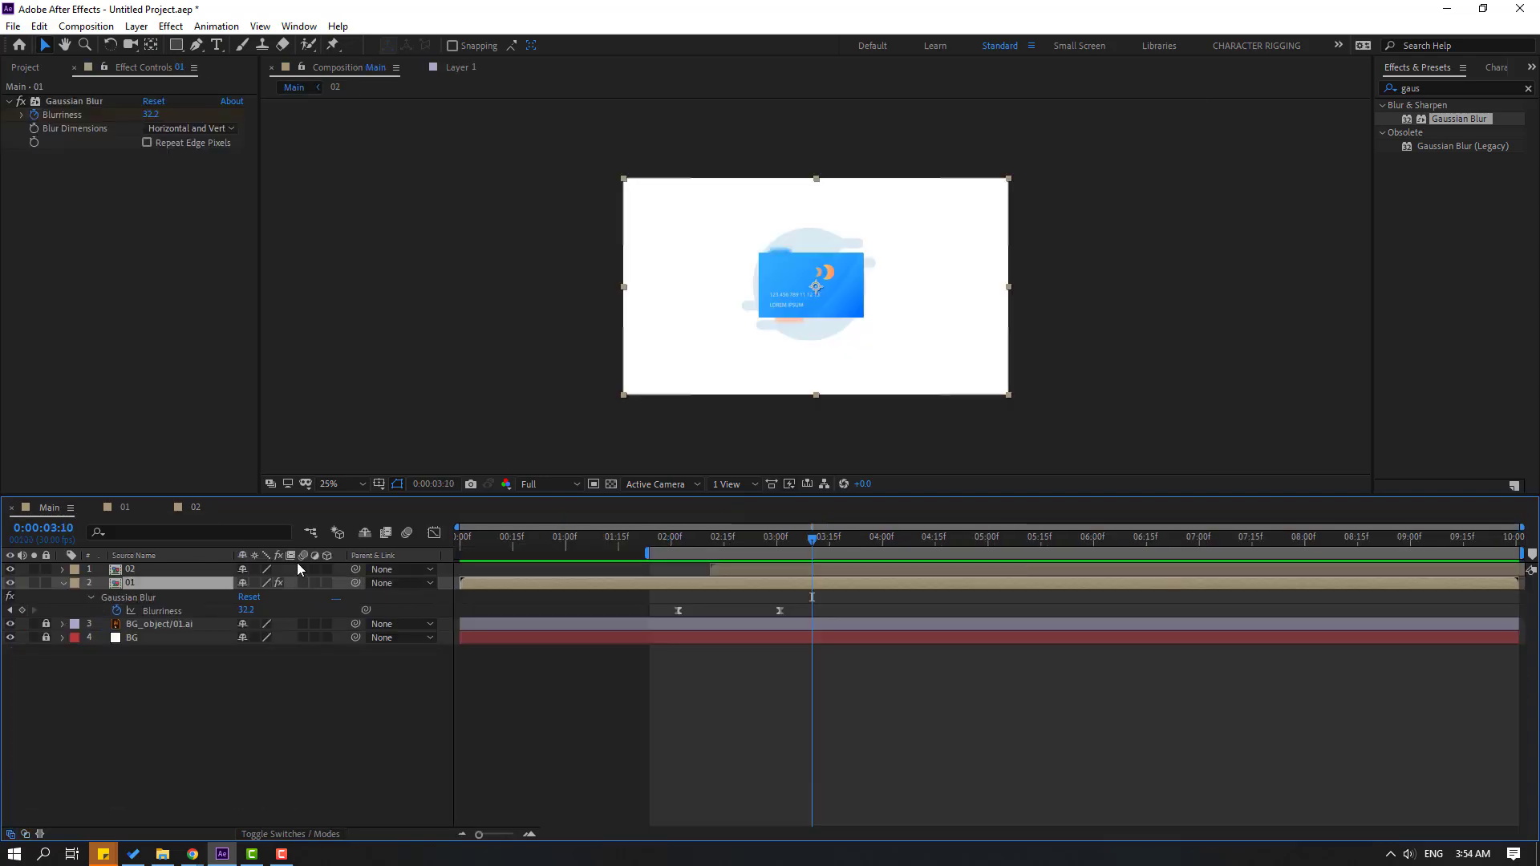
click(206, 514)
click(441, 539)
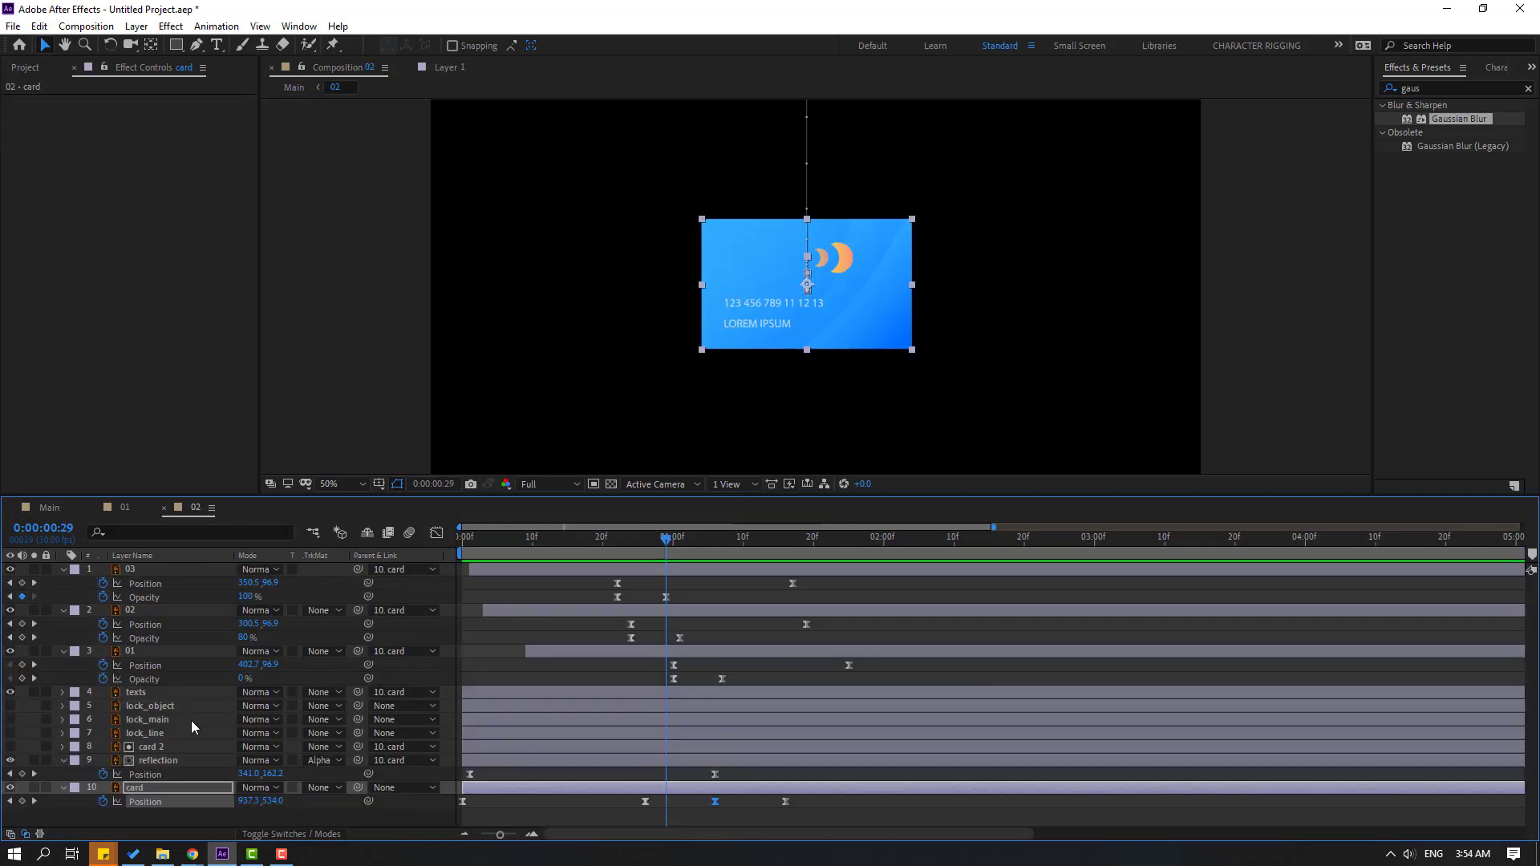
Step: Make lock_object, lock_main and lock_line visible and pre-compose them into a composition named 'lock'
click(152, 710)
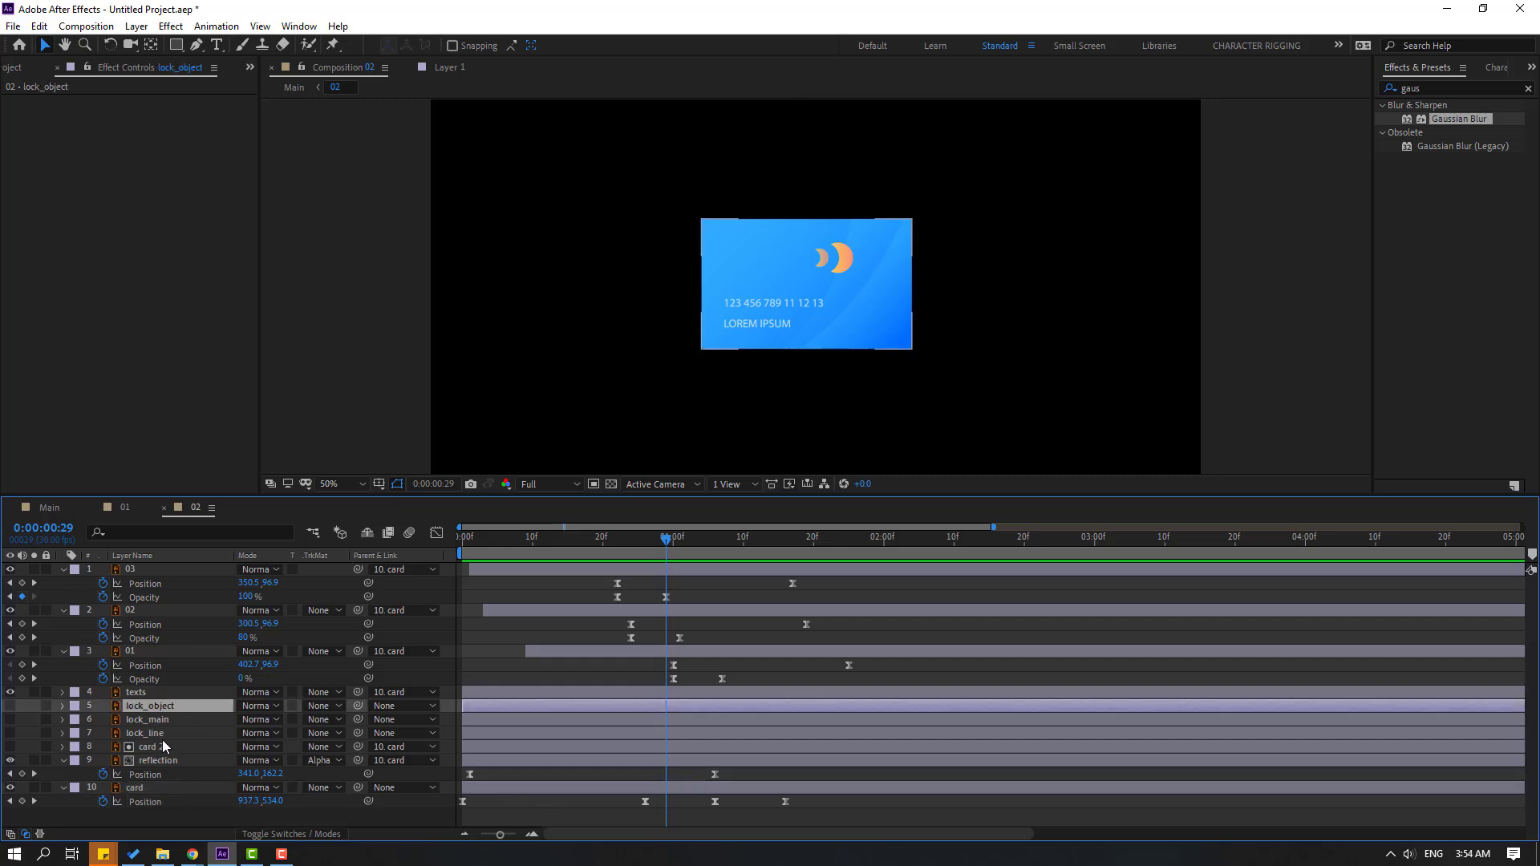
click(156, 735)
ctrl+click(156, 721)
ctrl+click(161, 709)
click(10, 719)
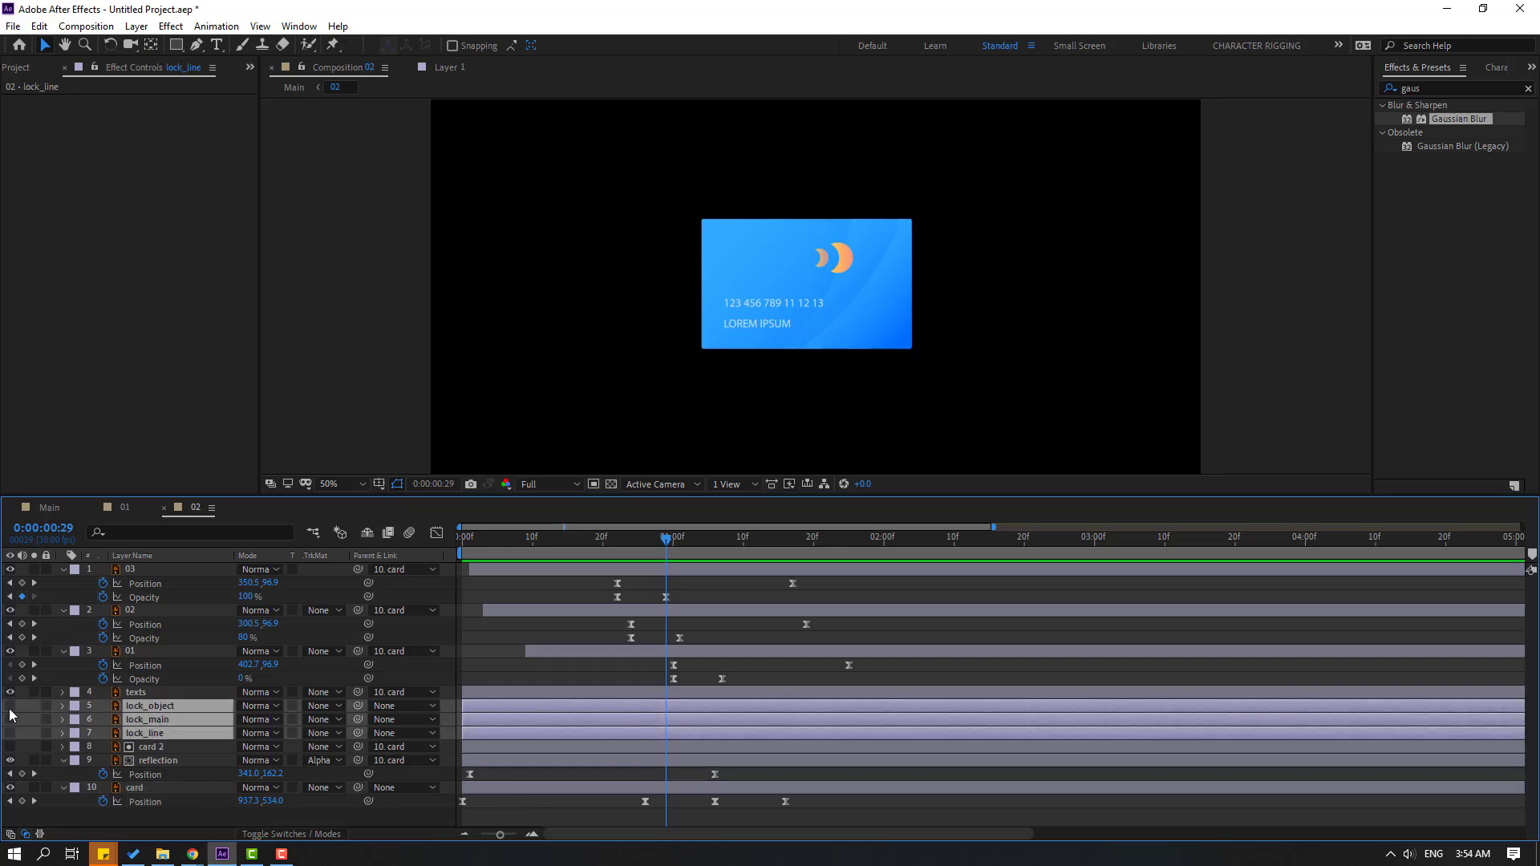
right_click(143, 720)
click(181, 648)
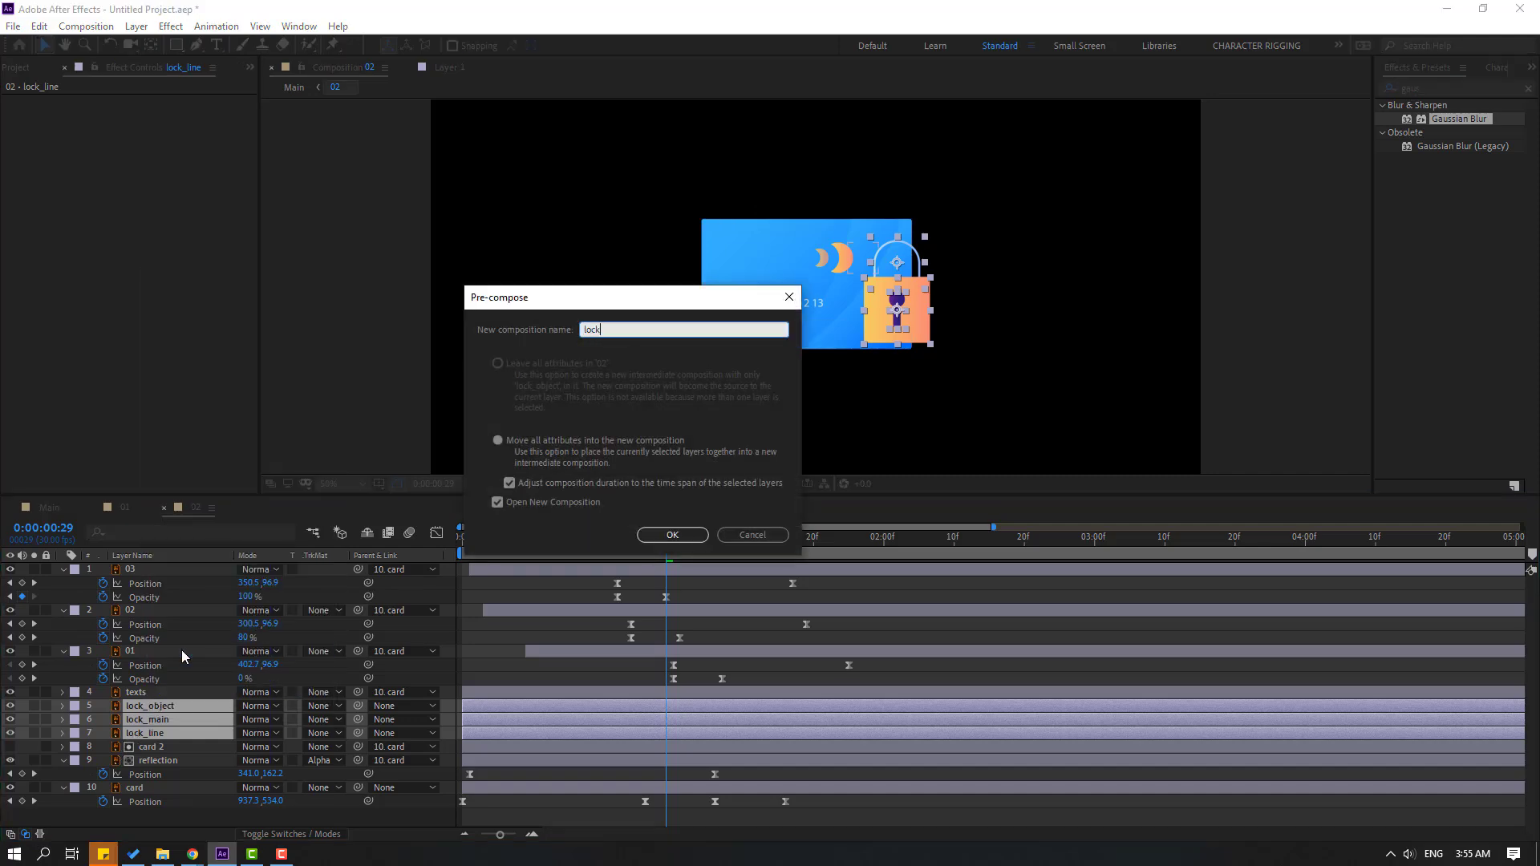
click(676, 543)
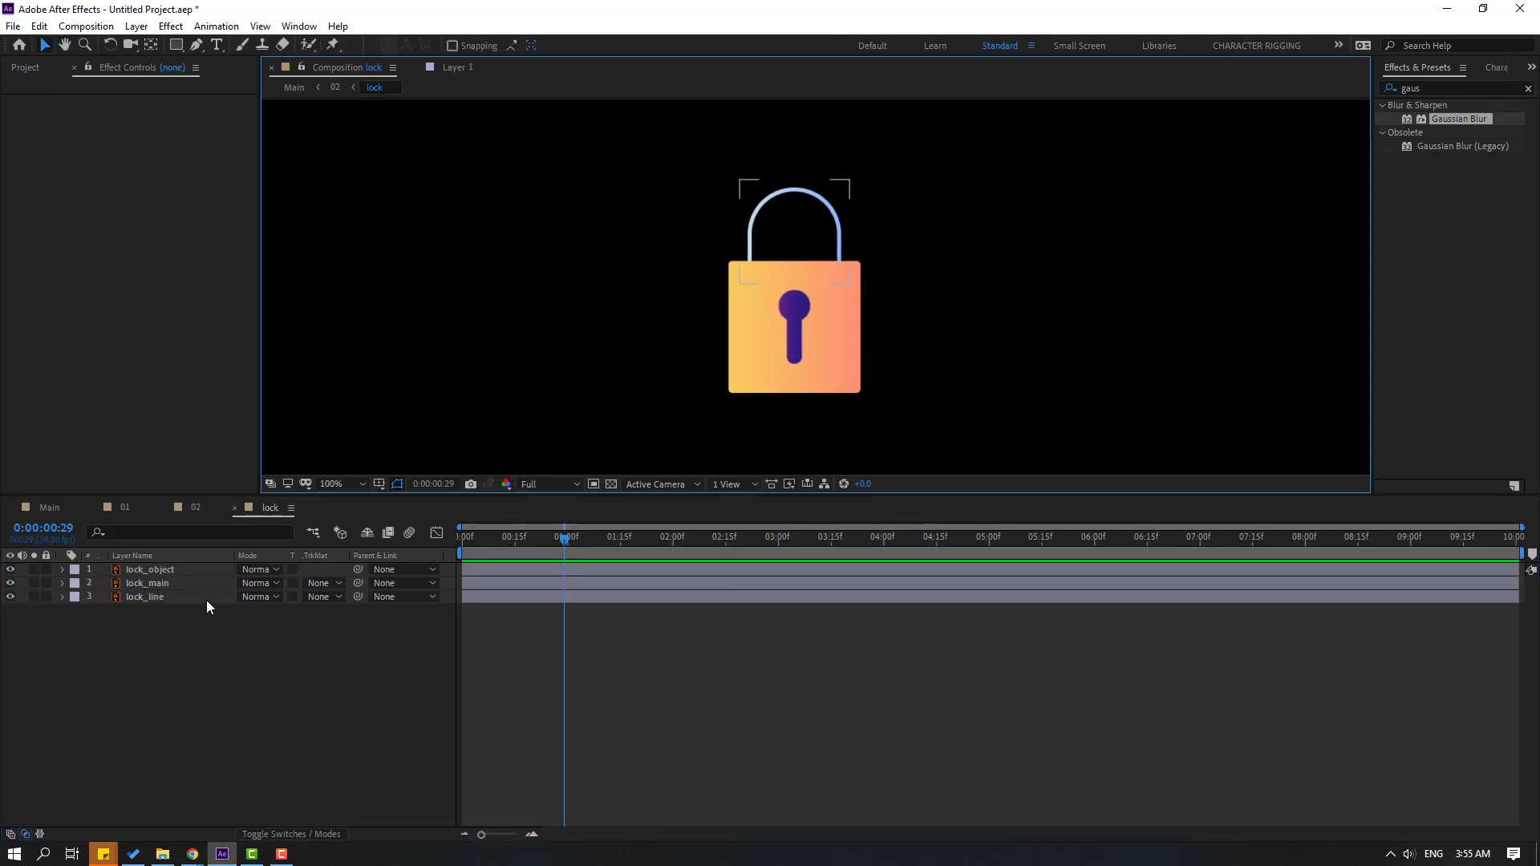
Step: At 200% zoom, pen-trace a mask on lock_line along the shackle from its right end to its left
click(139, 597)
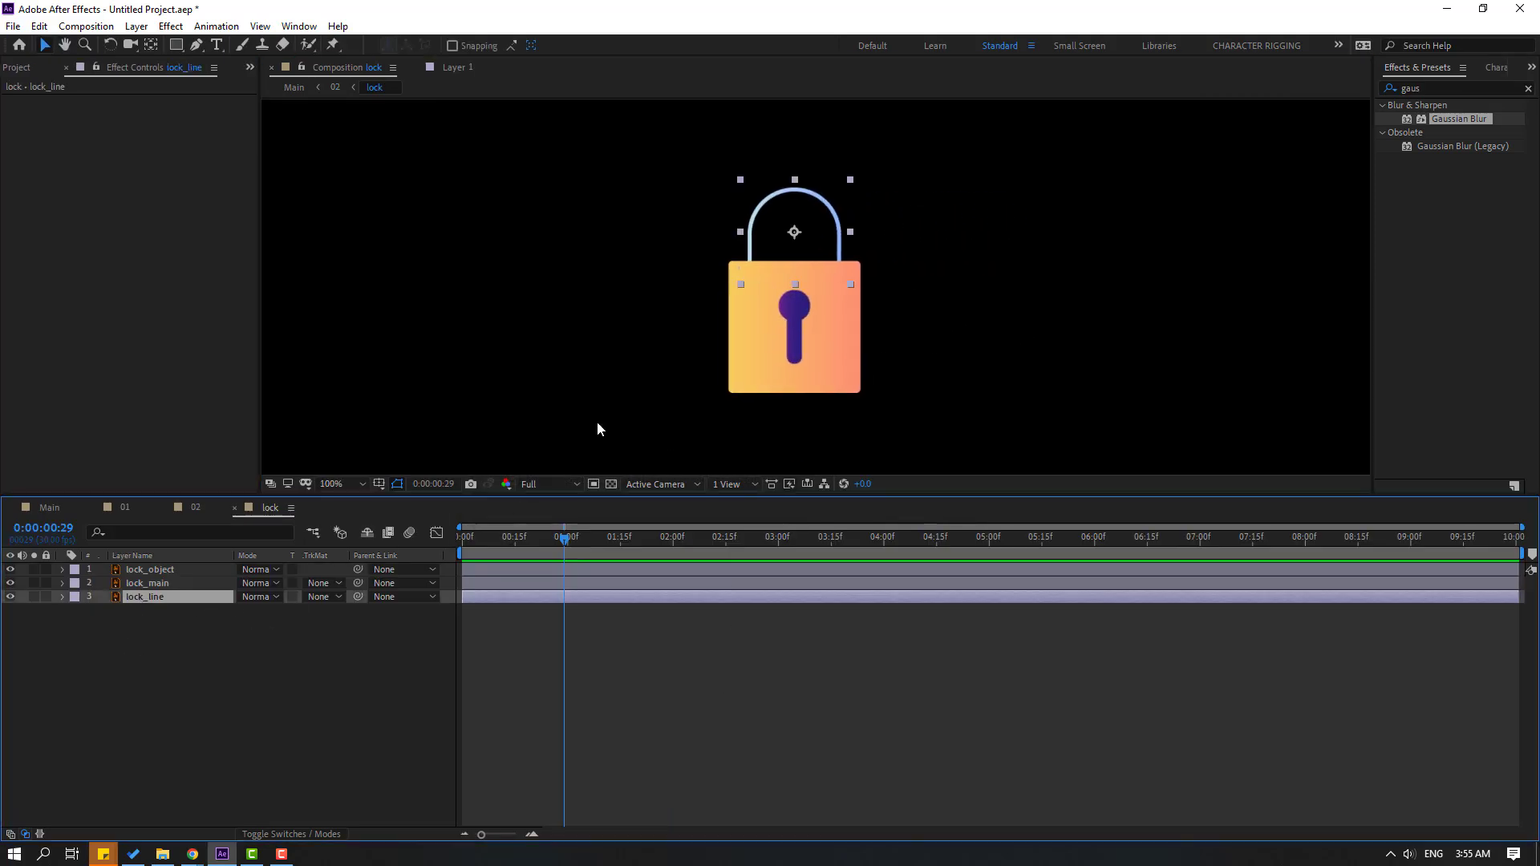
key(period)
click(668, 340)
click(669, 281)
click(665, 259)
click(658, 238)
click(604, 197)
click(549, 200)
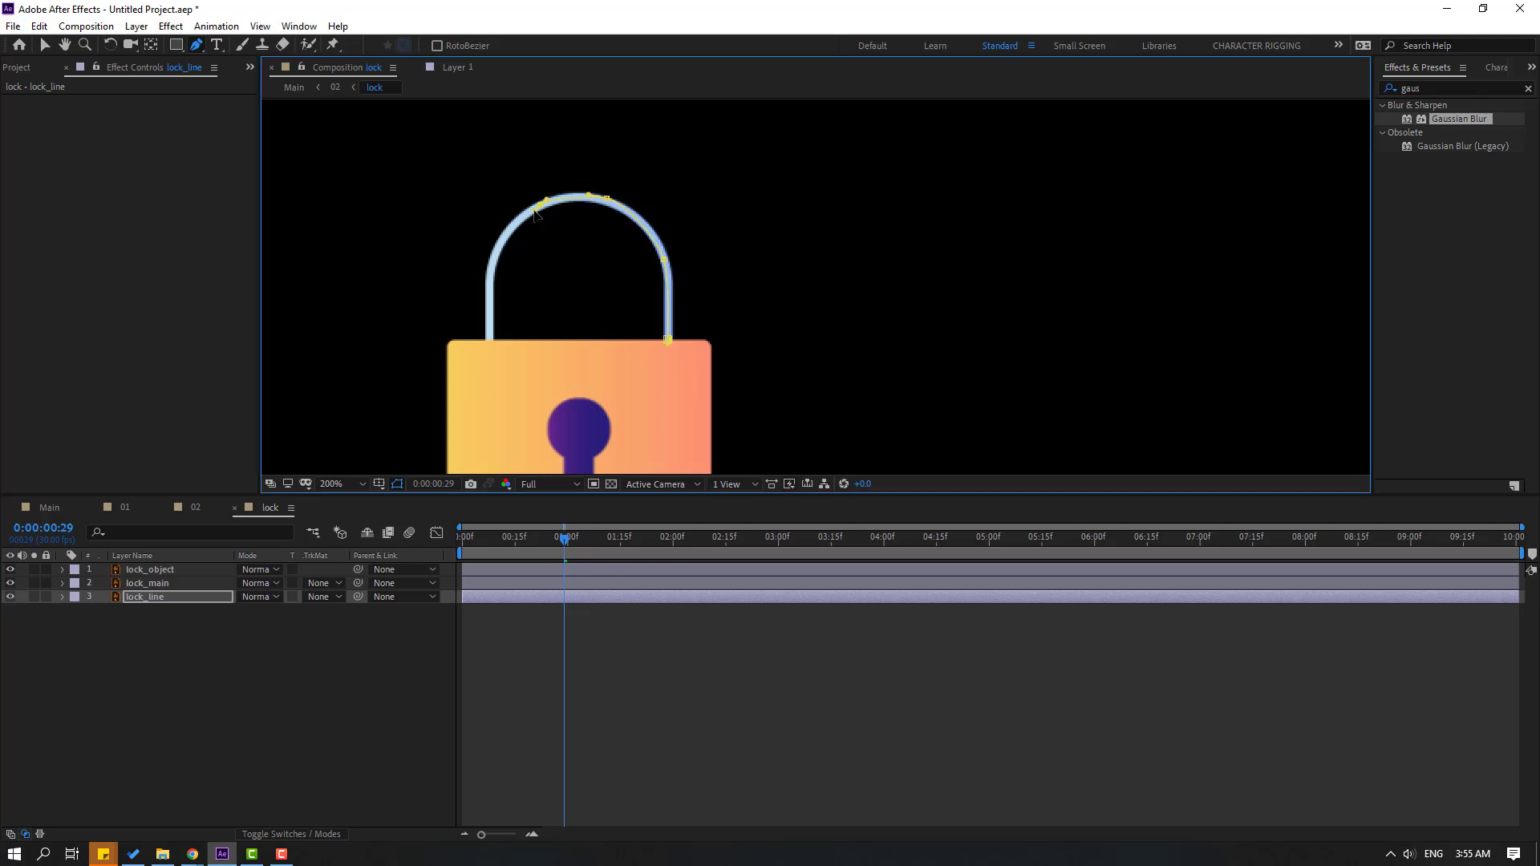
click(486, 320)
click(42, 40)
click(1412, 88)
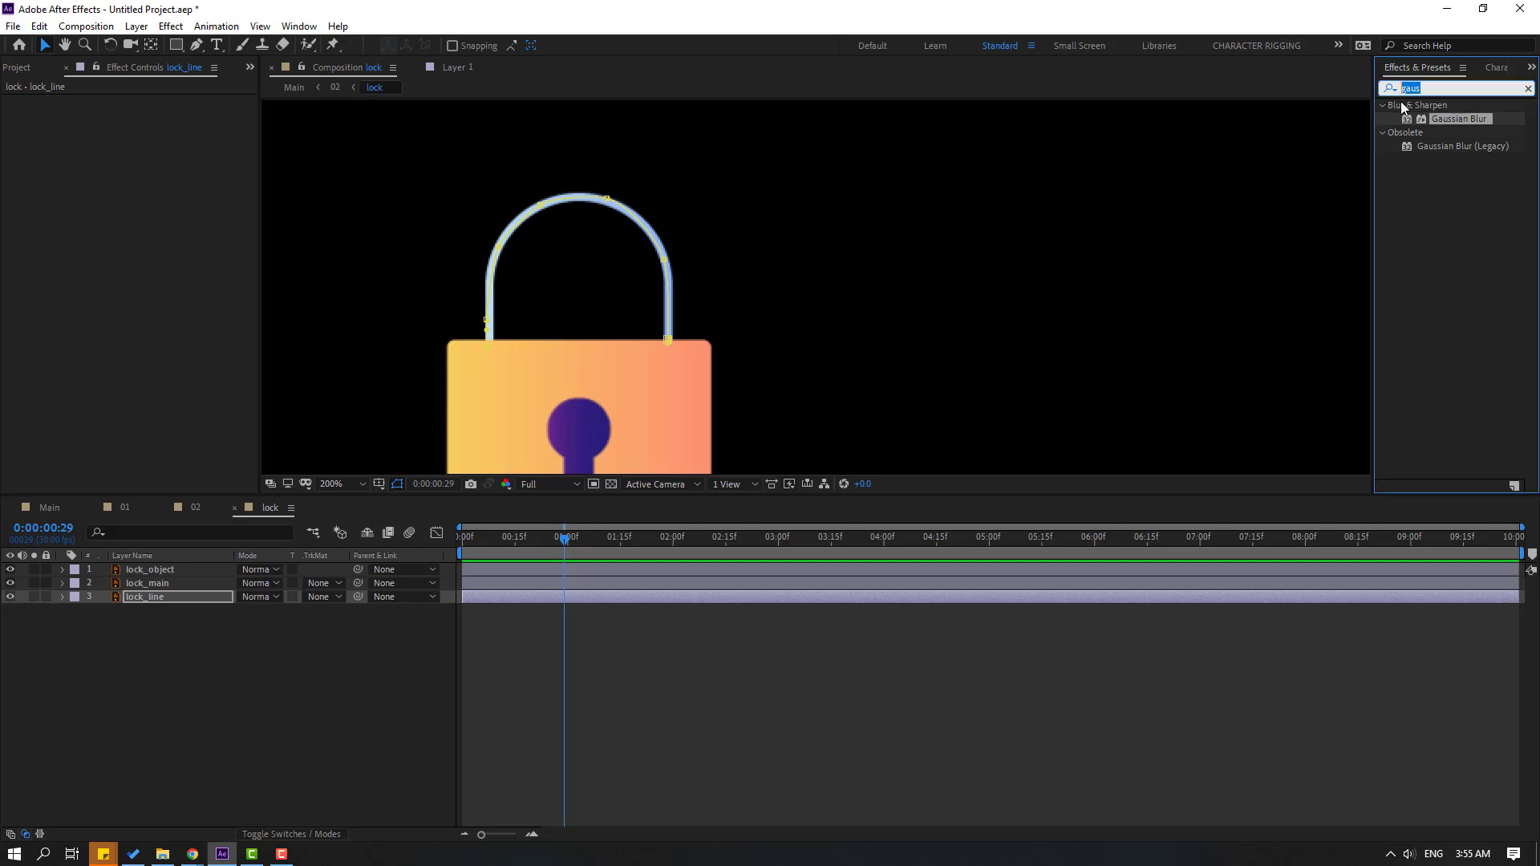
Step: Apply the Stroke effect to lock_line with Paint Style set to Reveal Original Image
text(strok)
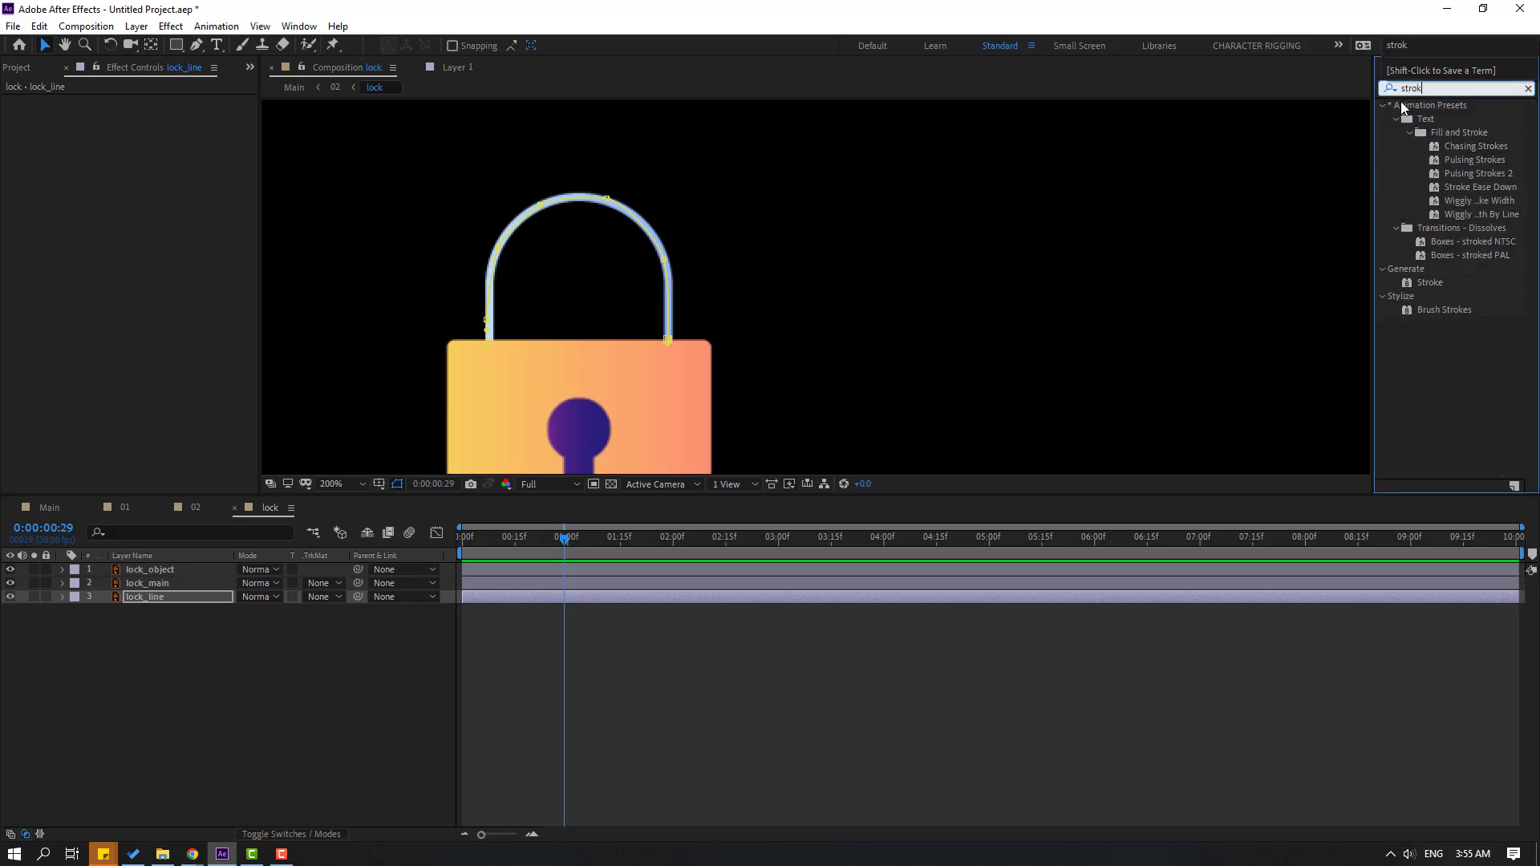
mouse_move(1428, 284)
mouse_down()
mouse_move(447, 591)
mouse_move(220, 612)
mouse_move(182, 598)
mouse_up()
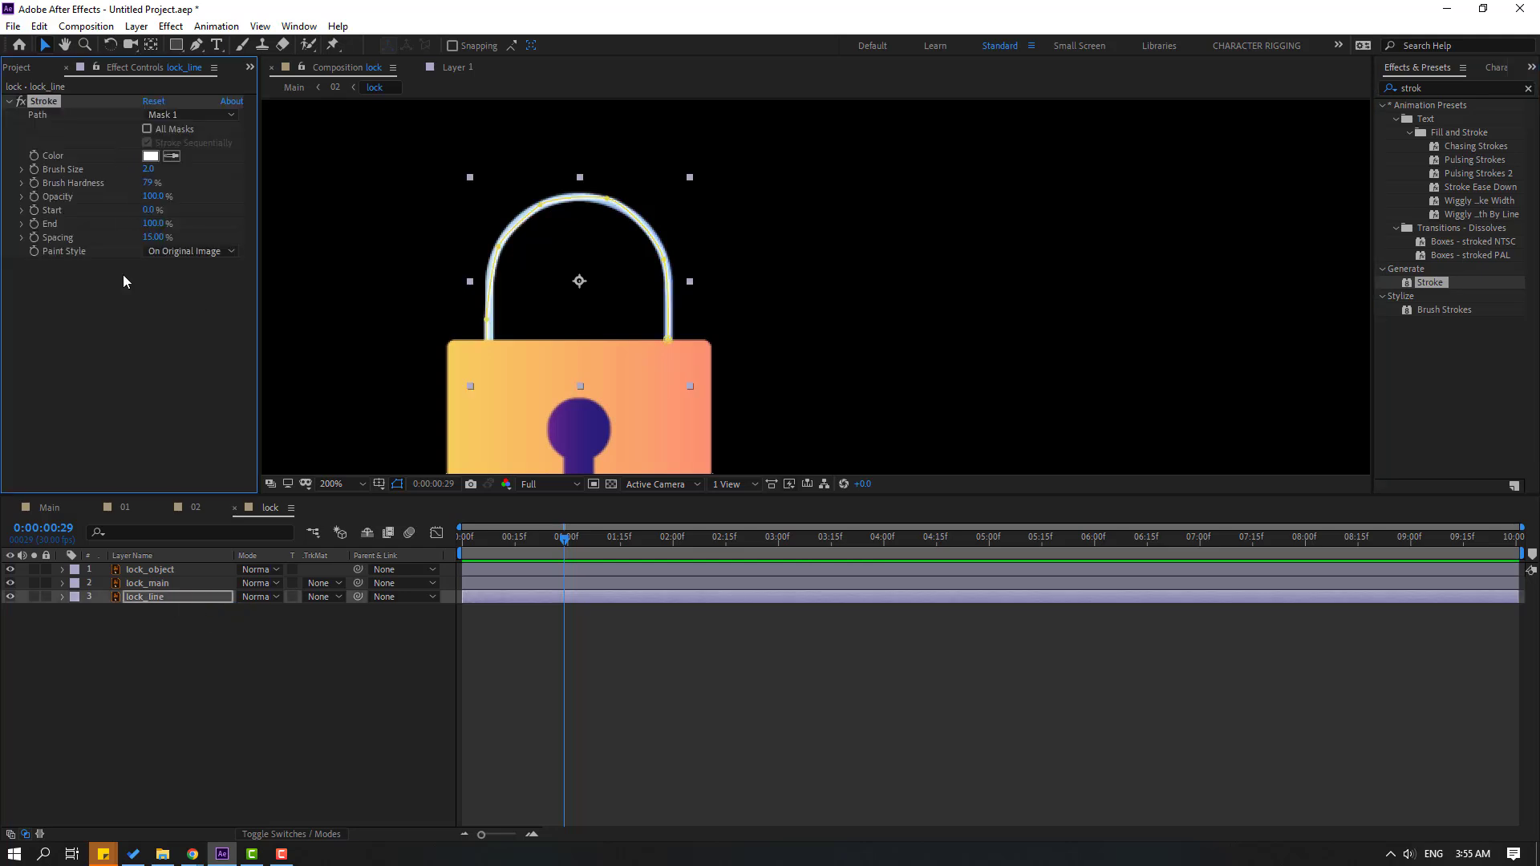
click(158, 253)
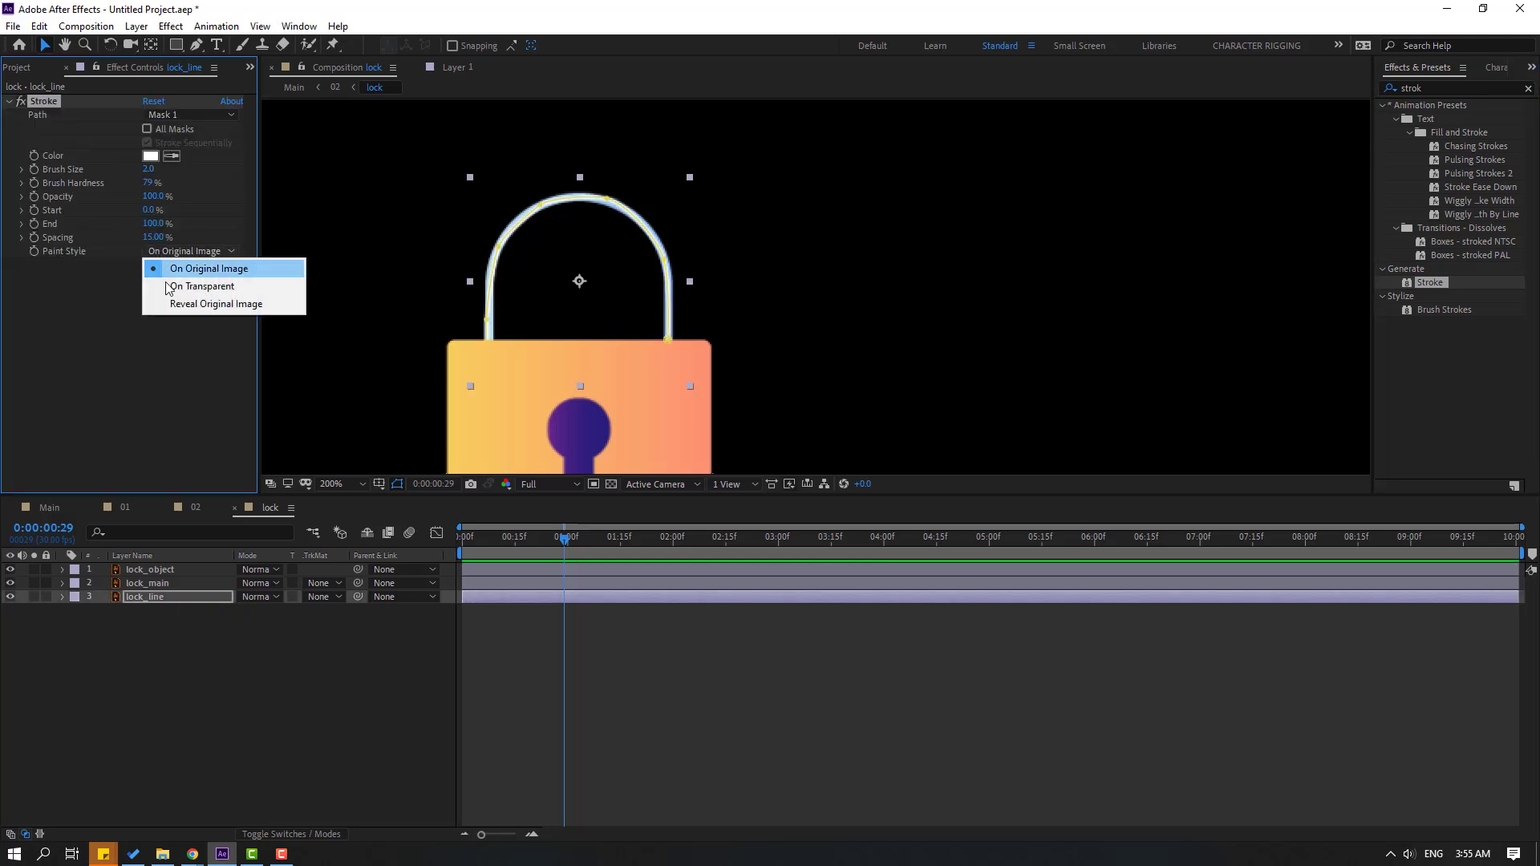
click(201, 306)
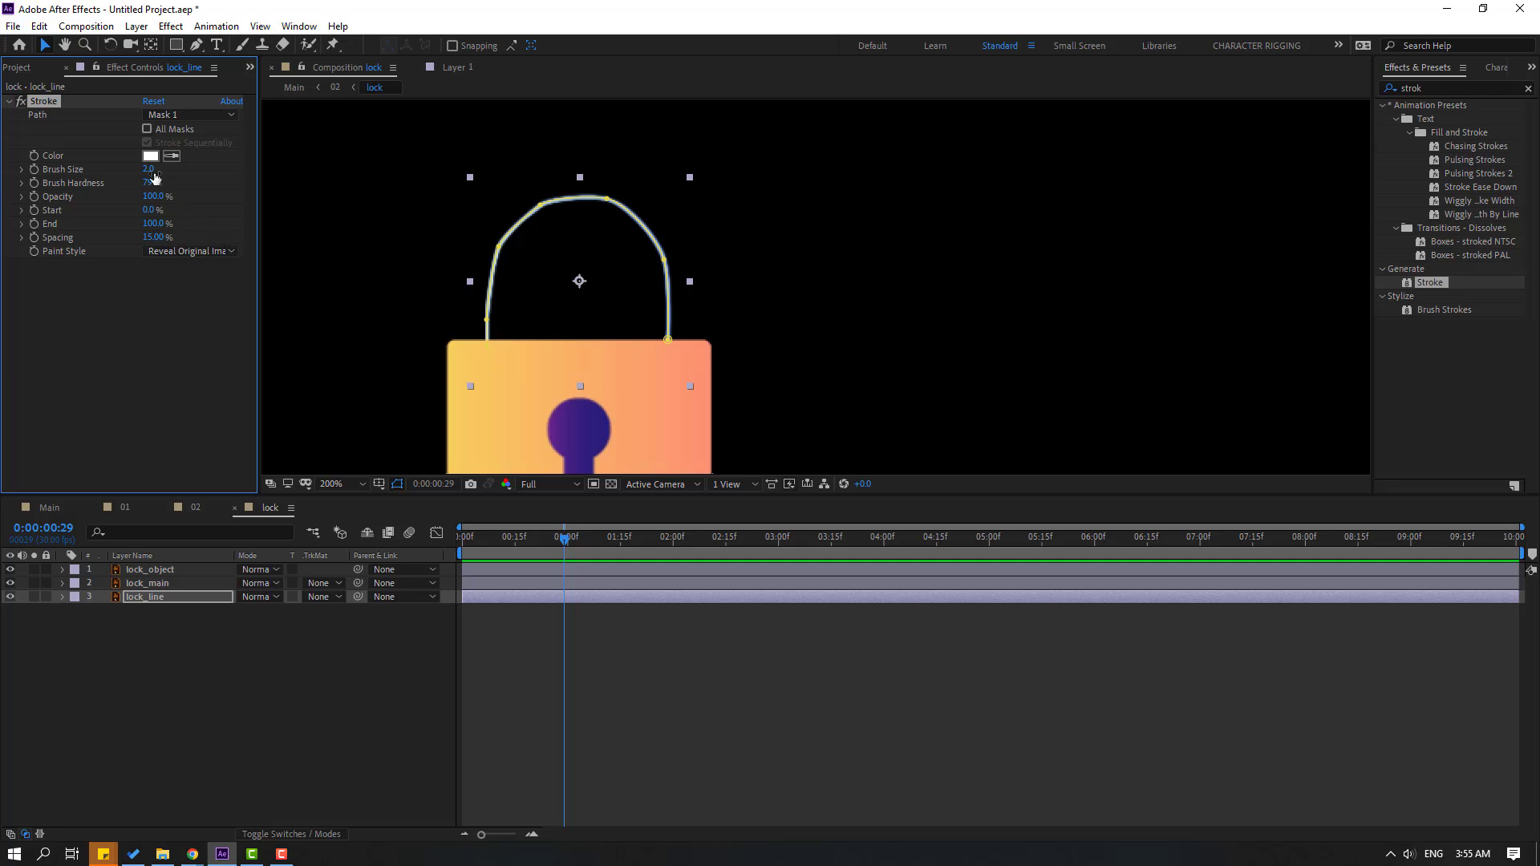
Step: Set Stroke brush size 8.5, hardness 0%, and Start 100% at the first frame
drag(150, 172, 169, 169)
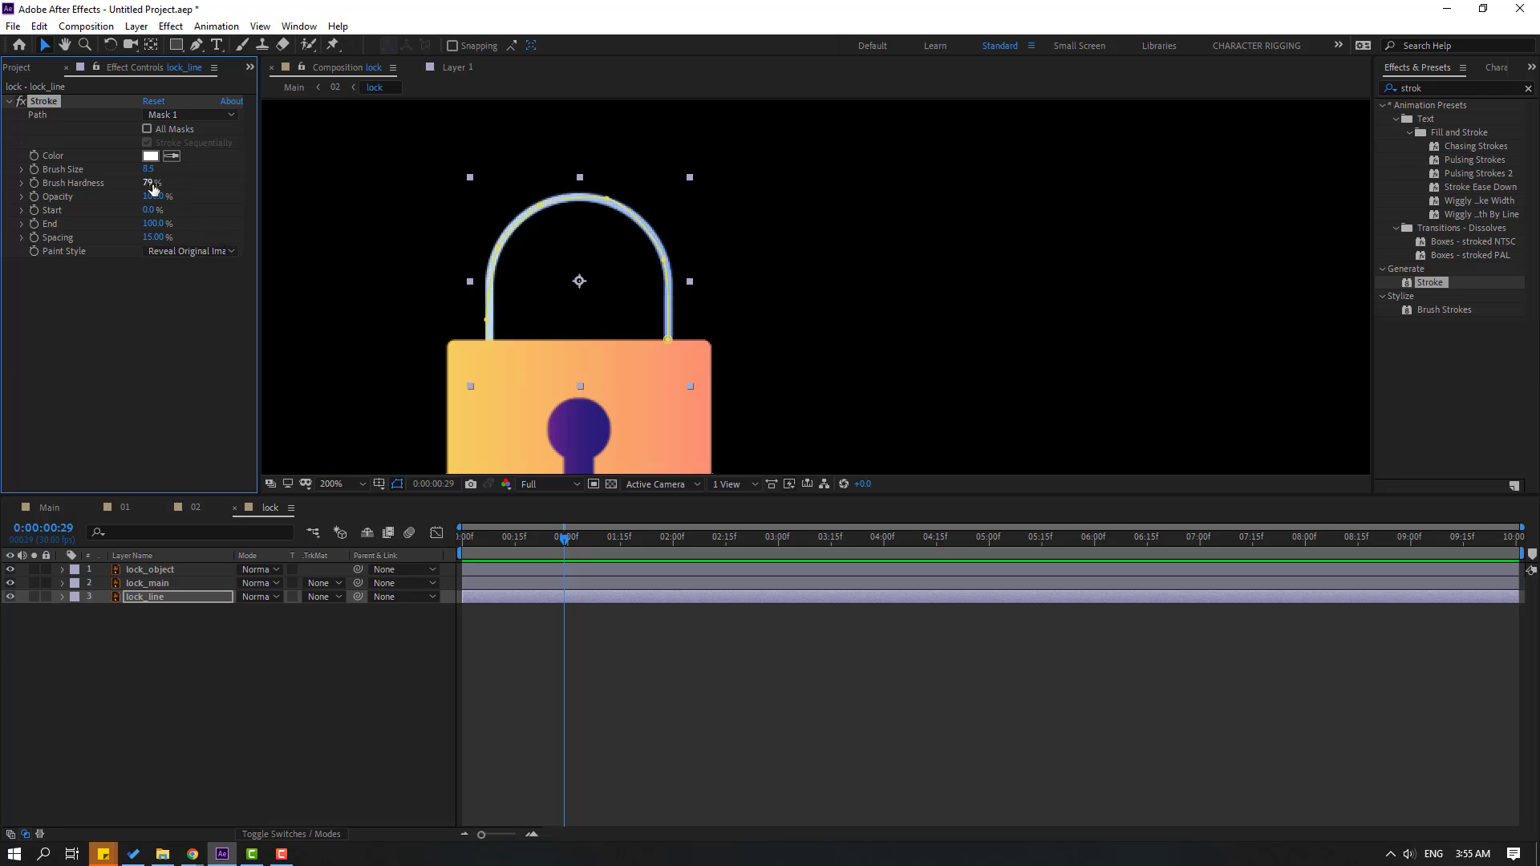
drag(148, 190, 16, 198)
key(Return)
drag(149, 210, 273, 203)
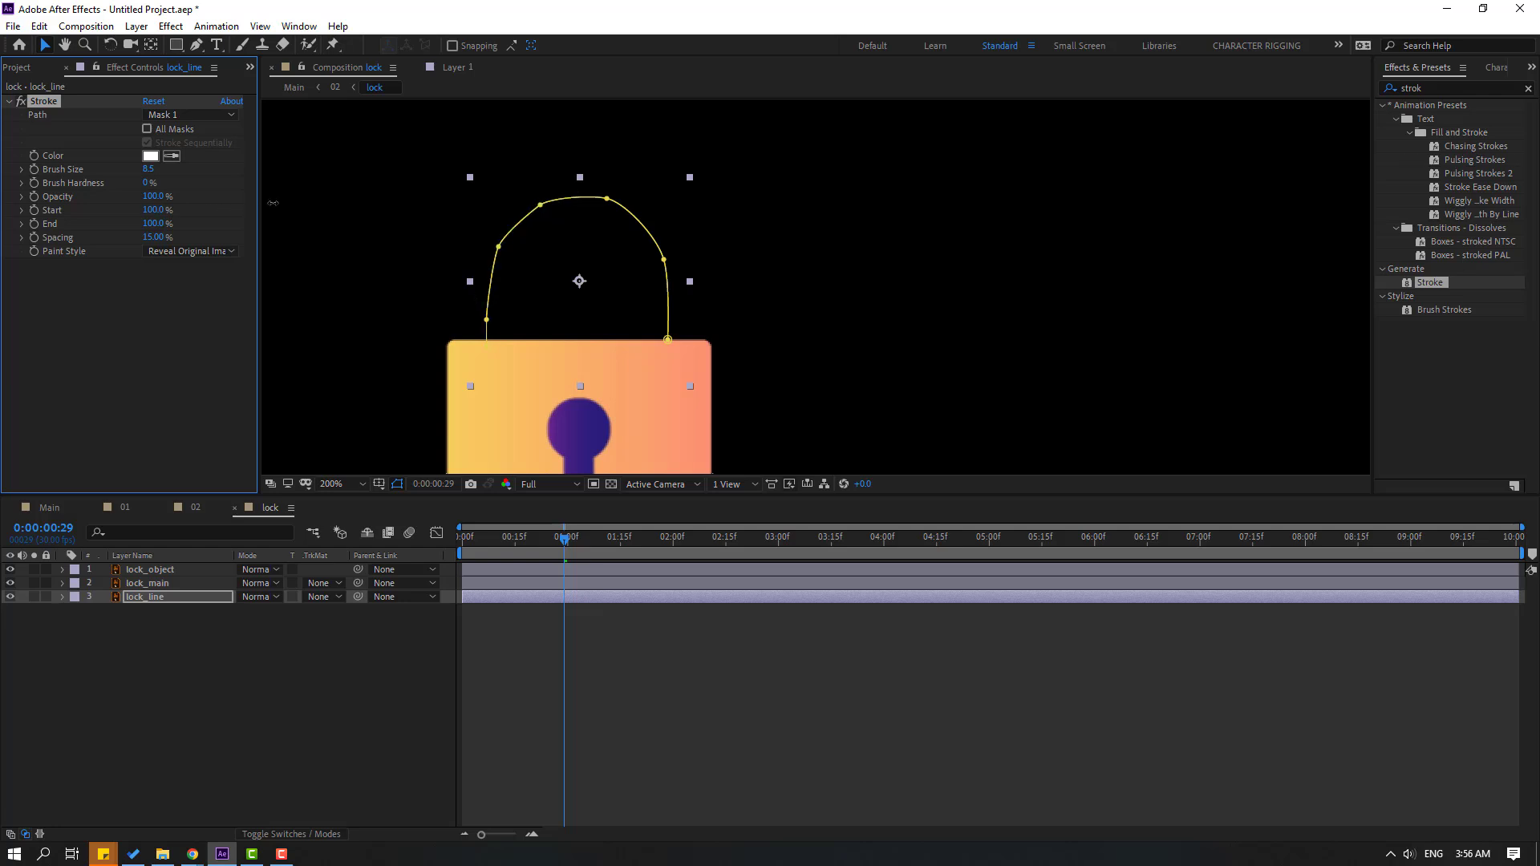
drag(531, 536, 290, 572)
click(34, 210)
Step: Keyframe Stroke Start to 0% ten frames later and apply Easy Ease to both keyframes
key(ctrl+shift+Right)
text(0)
key(Return)
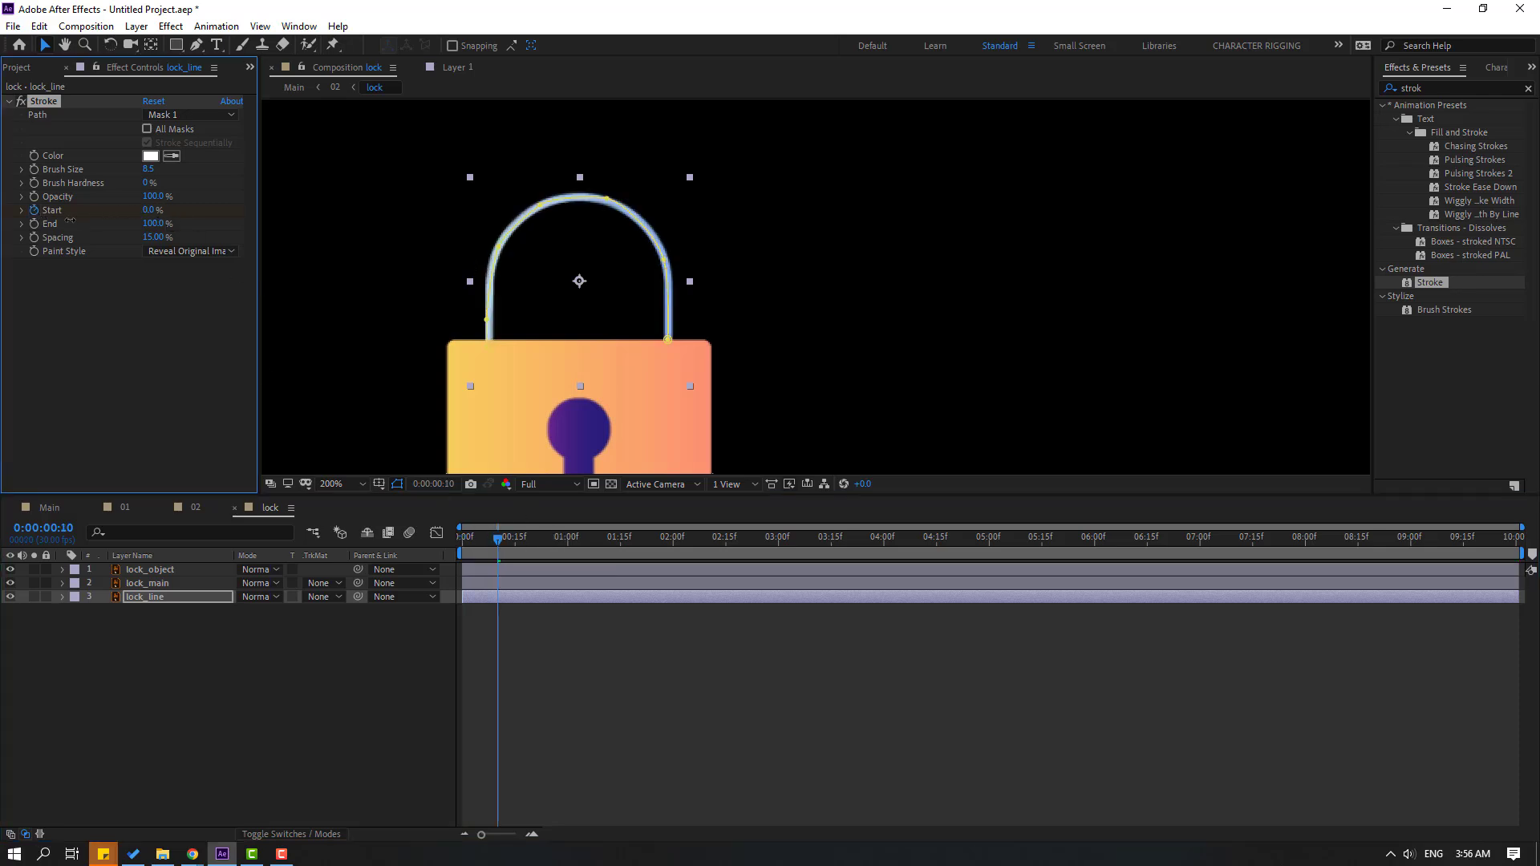
key(u)
right_click(462, 624)
mouse_move(578, 823)
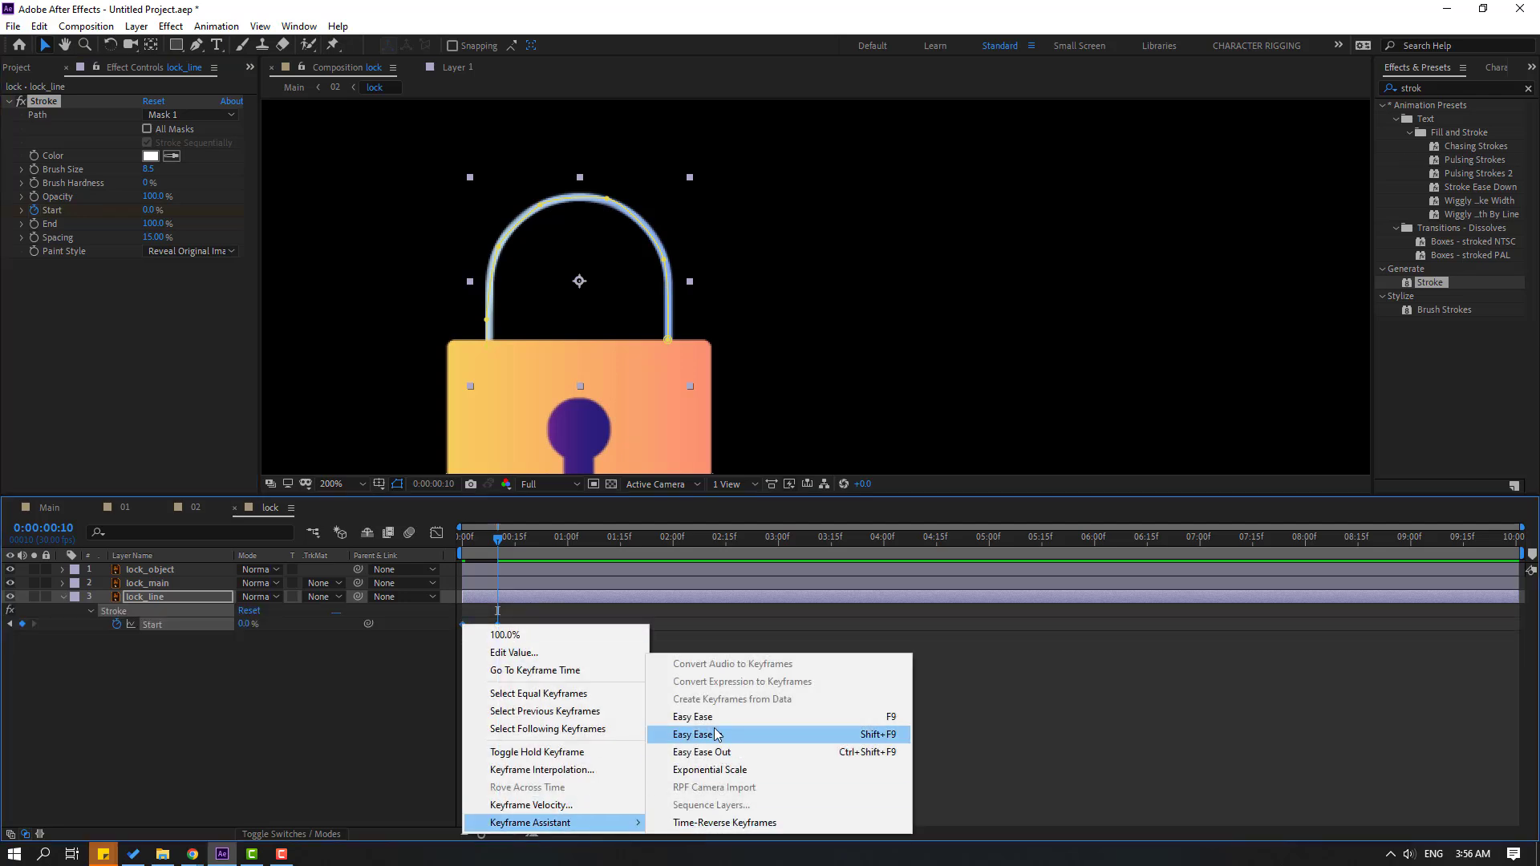
click(690, 717)
Step: Move the 0% keyframe to about 0:20 and raise the first keyframe's ease influence
drag(498, 624, 532, 624)
key(space)
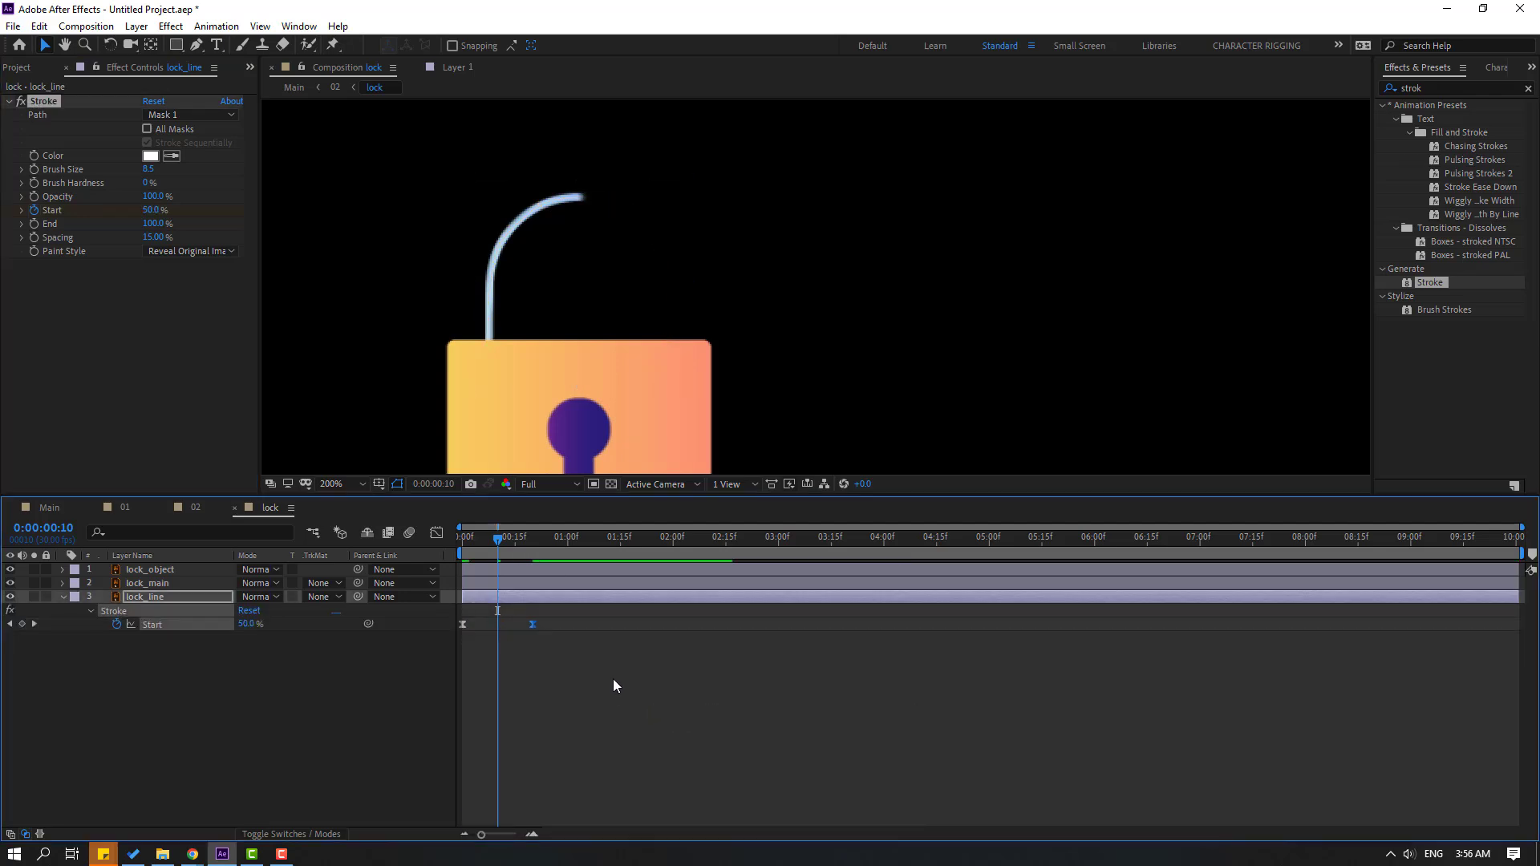
key(space)
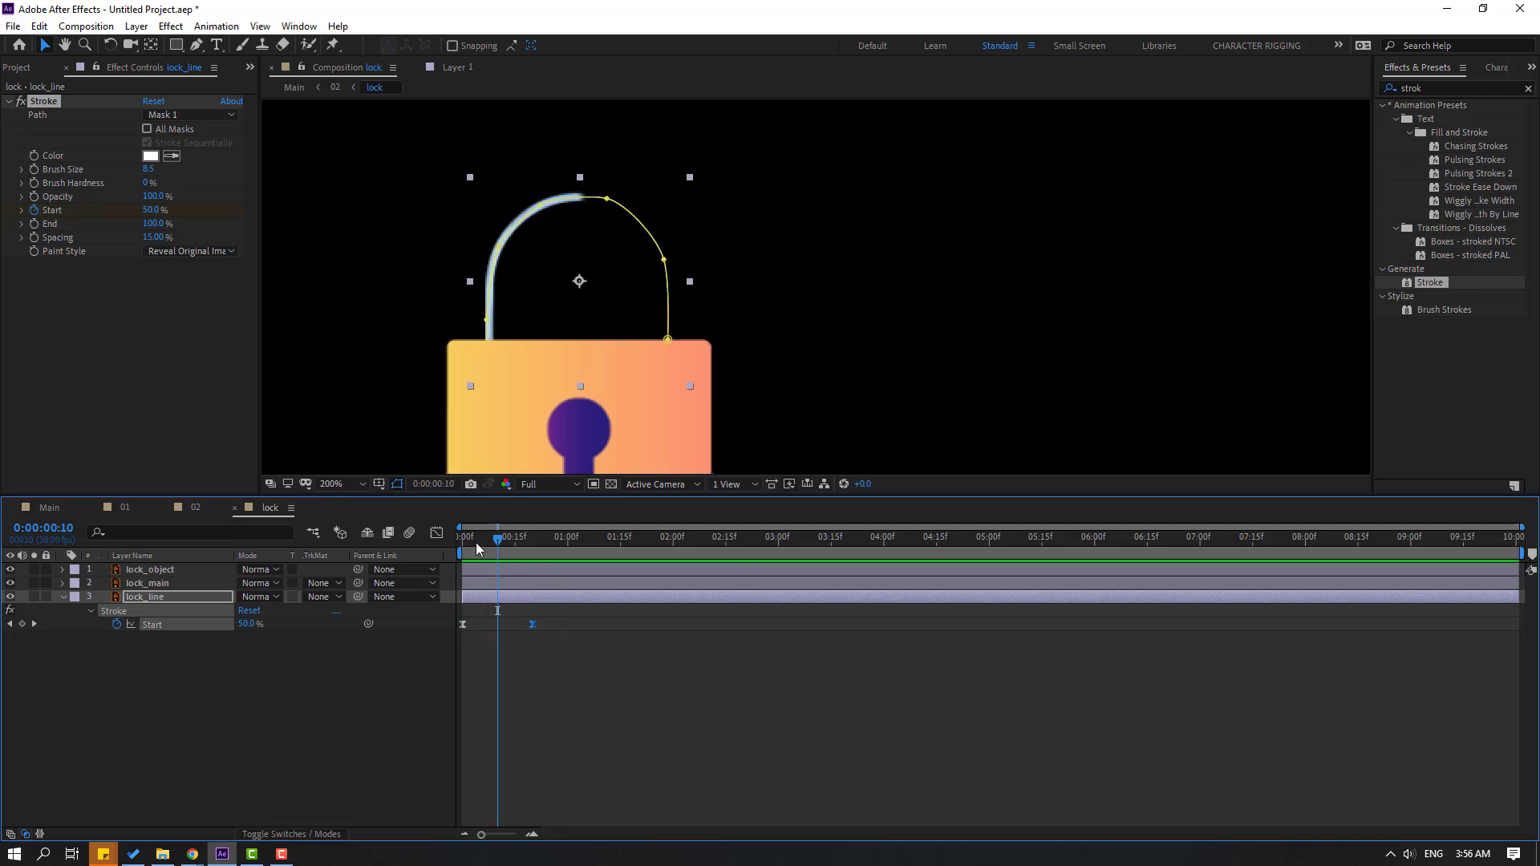
click(437, 534)
drag(475, 579, 488, 579)
key(space)
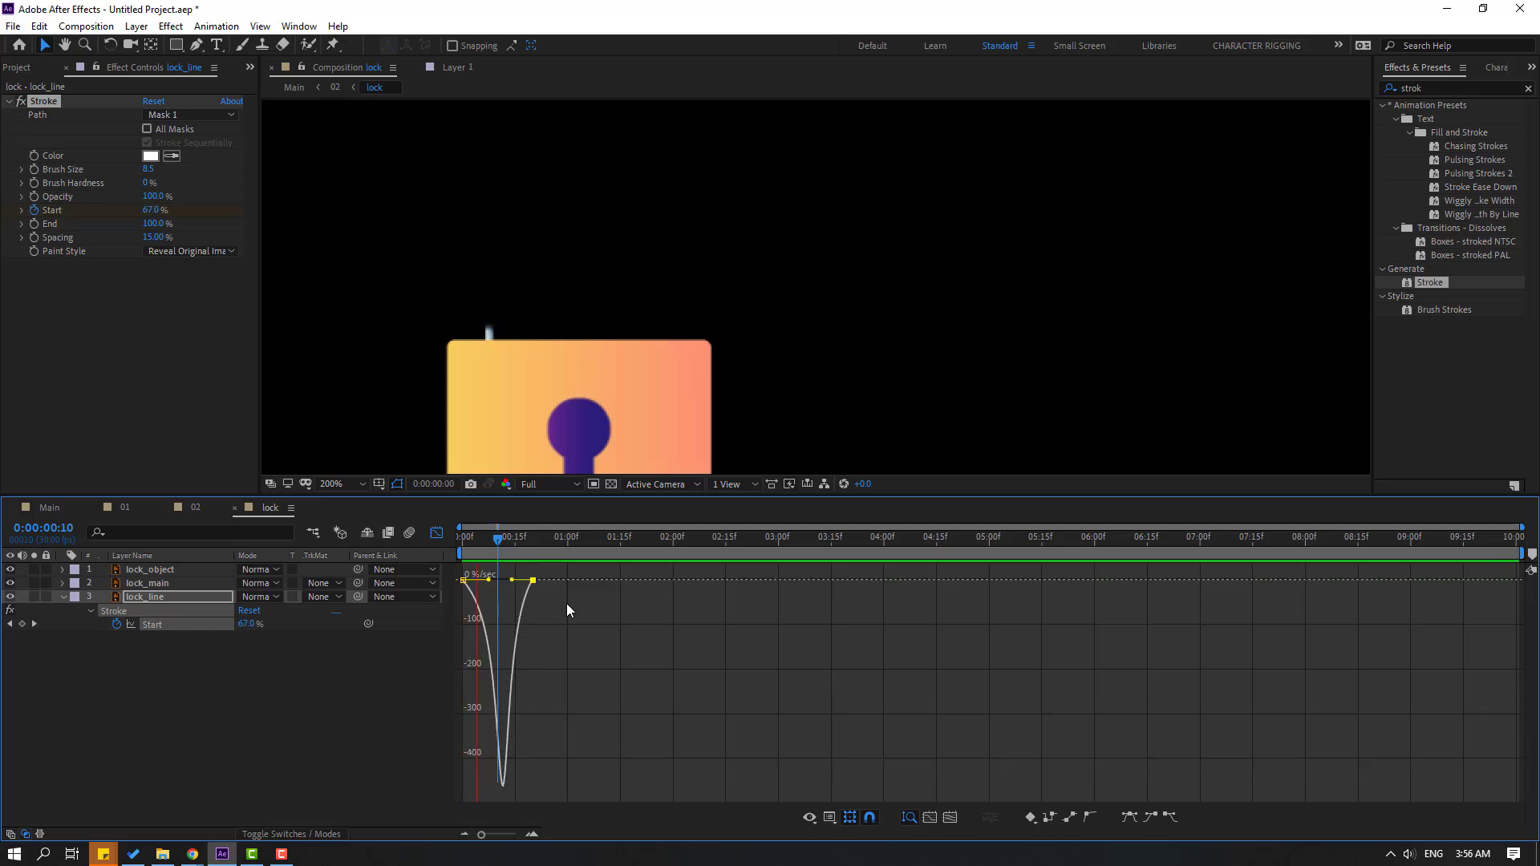
key(space)
click(444, 539)
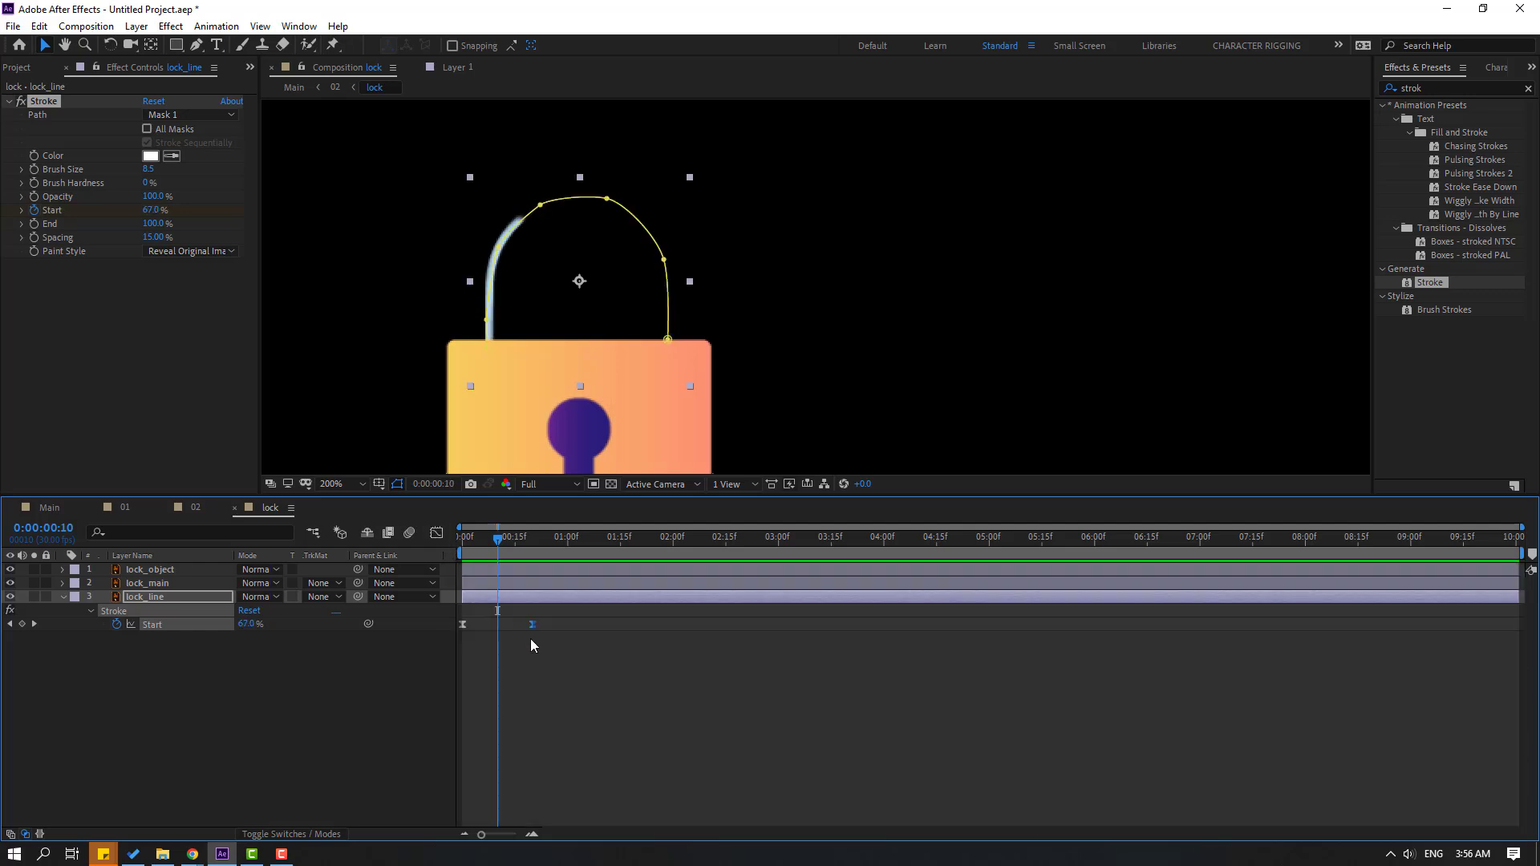
Step: Preview the full padlock's shackle animation at 100% and return to the first frame
key(space)
key(comma)
key(space)
key(Home)
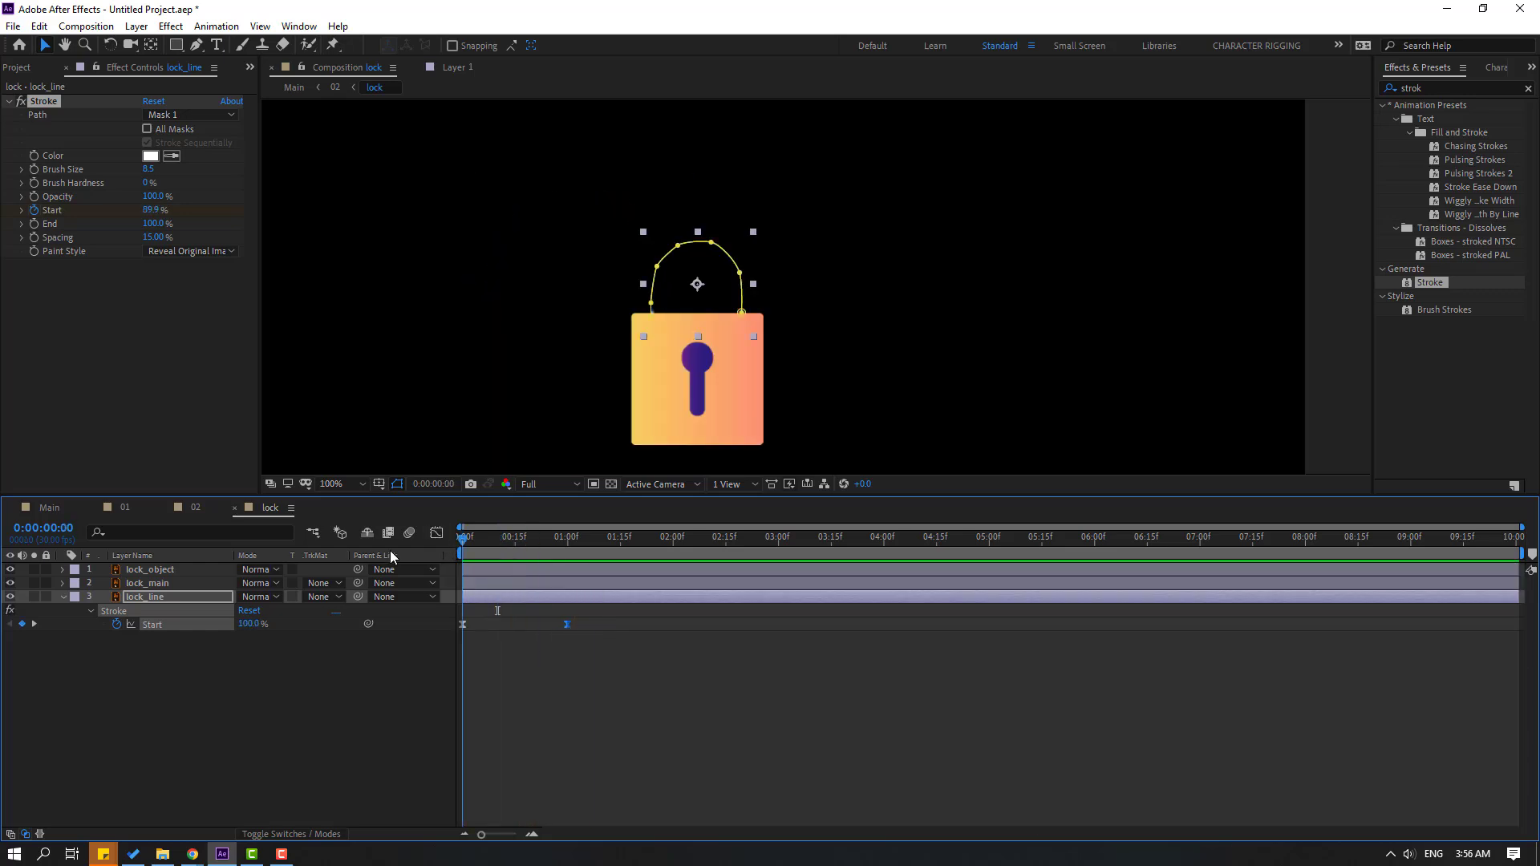
click(175, 733)
Step: Keyframe lock_main Scale from 100,0% at frame 0 to 100% at 1:00 with Easy Ease In
click(162, 586)
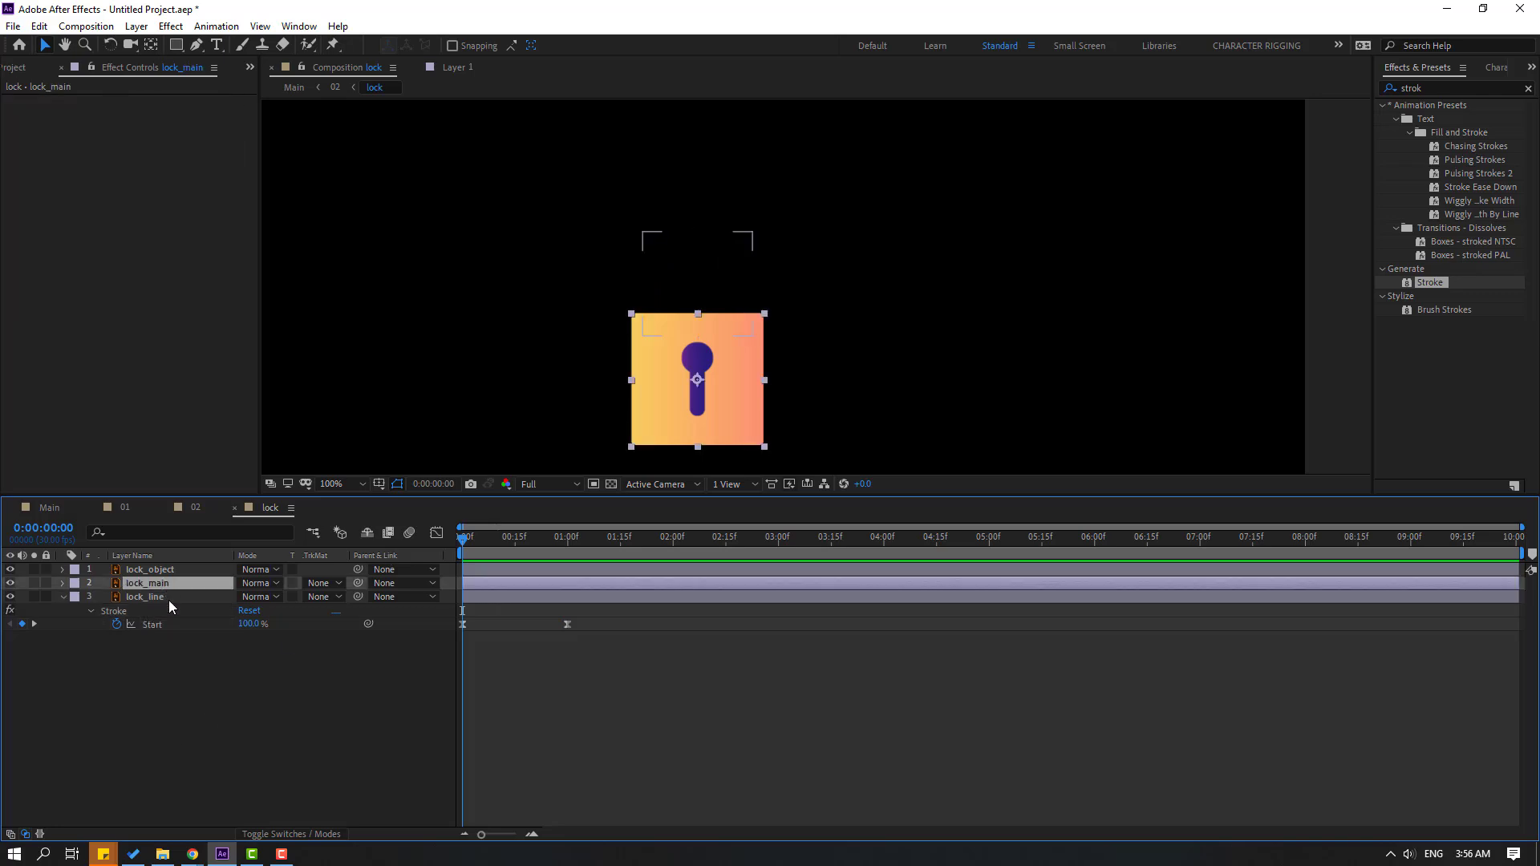
key(s)
click(285, 651)
click(103, 597)
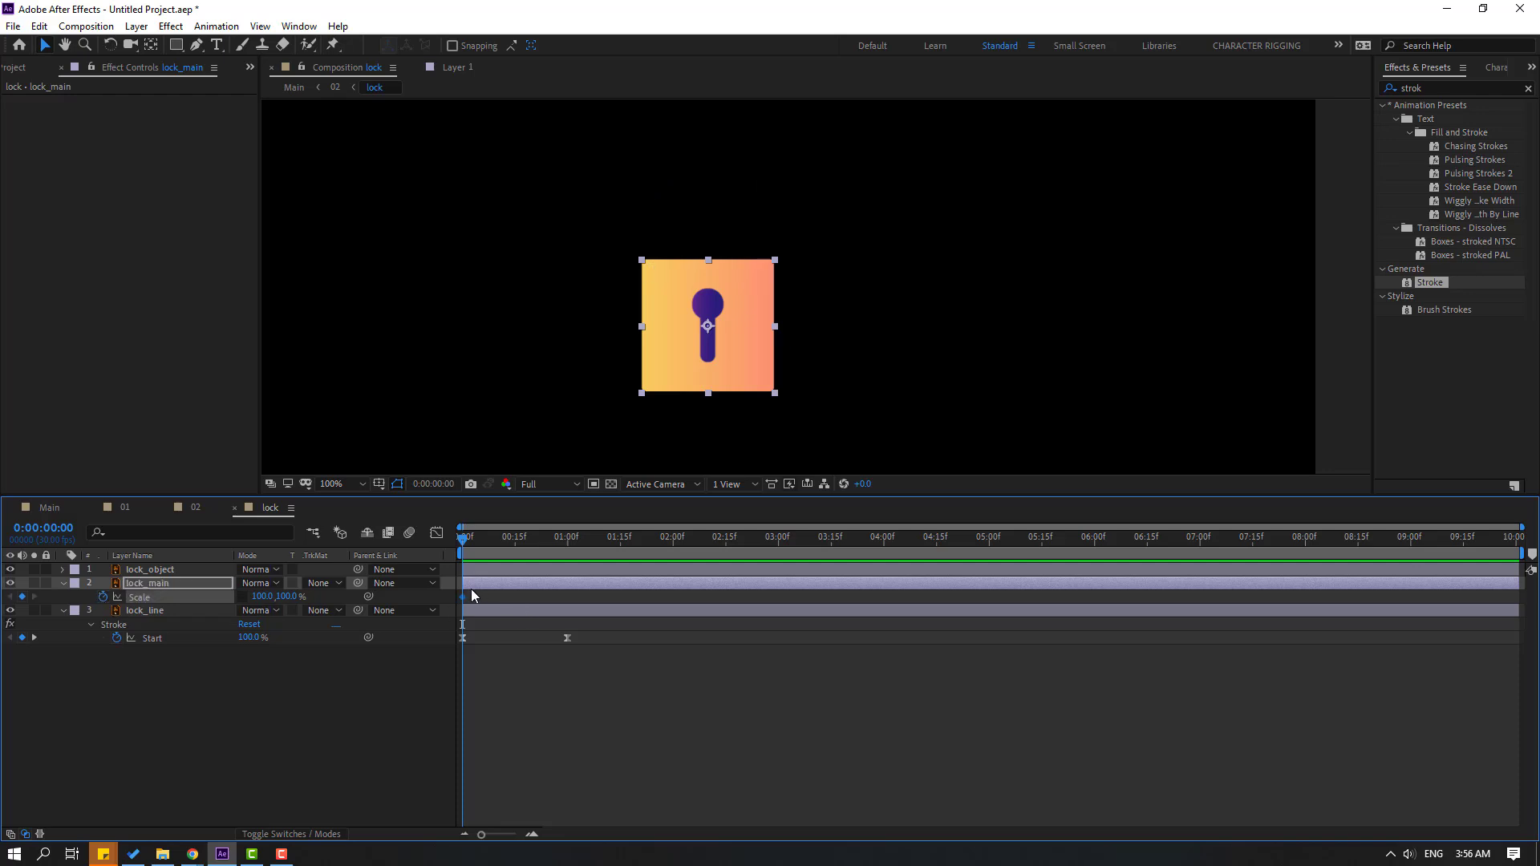
drag(462, 597, 567, 597)
text(0)
key(Return)
right_click(464, 597)
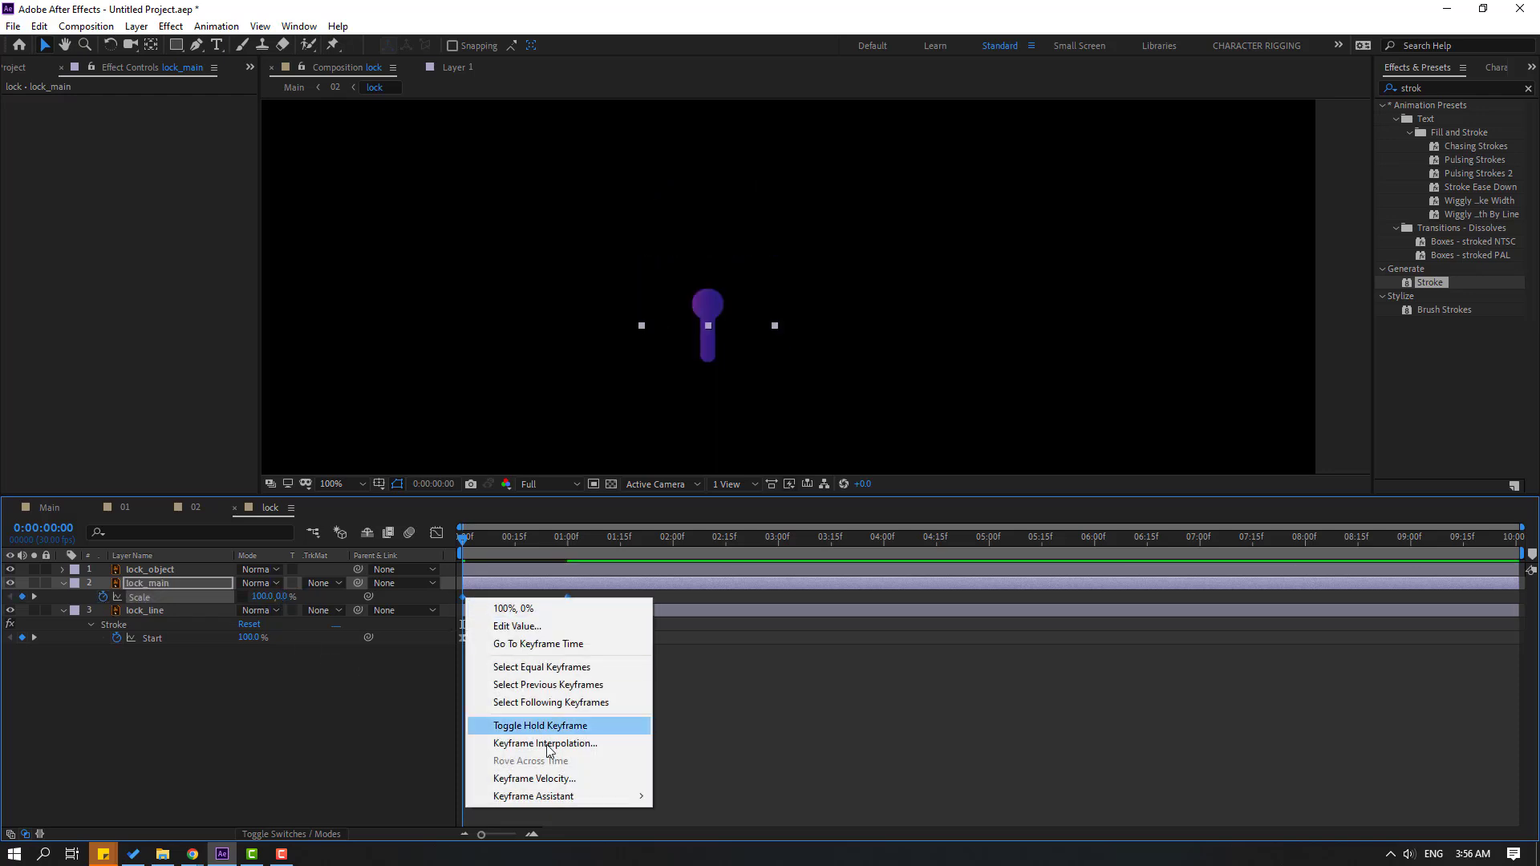
mouse_move(561, 795)
click(721, 708)
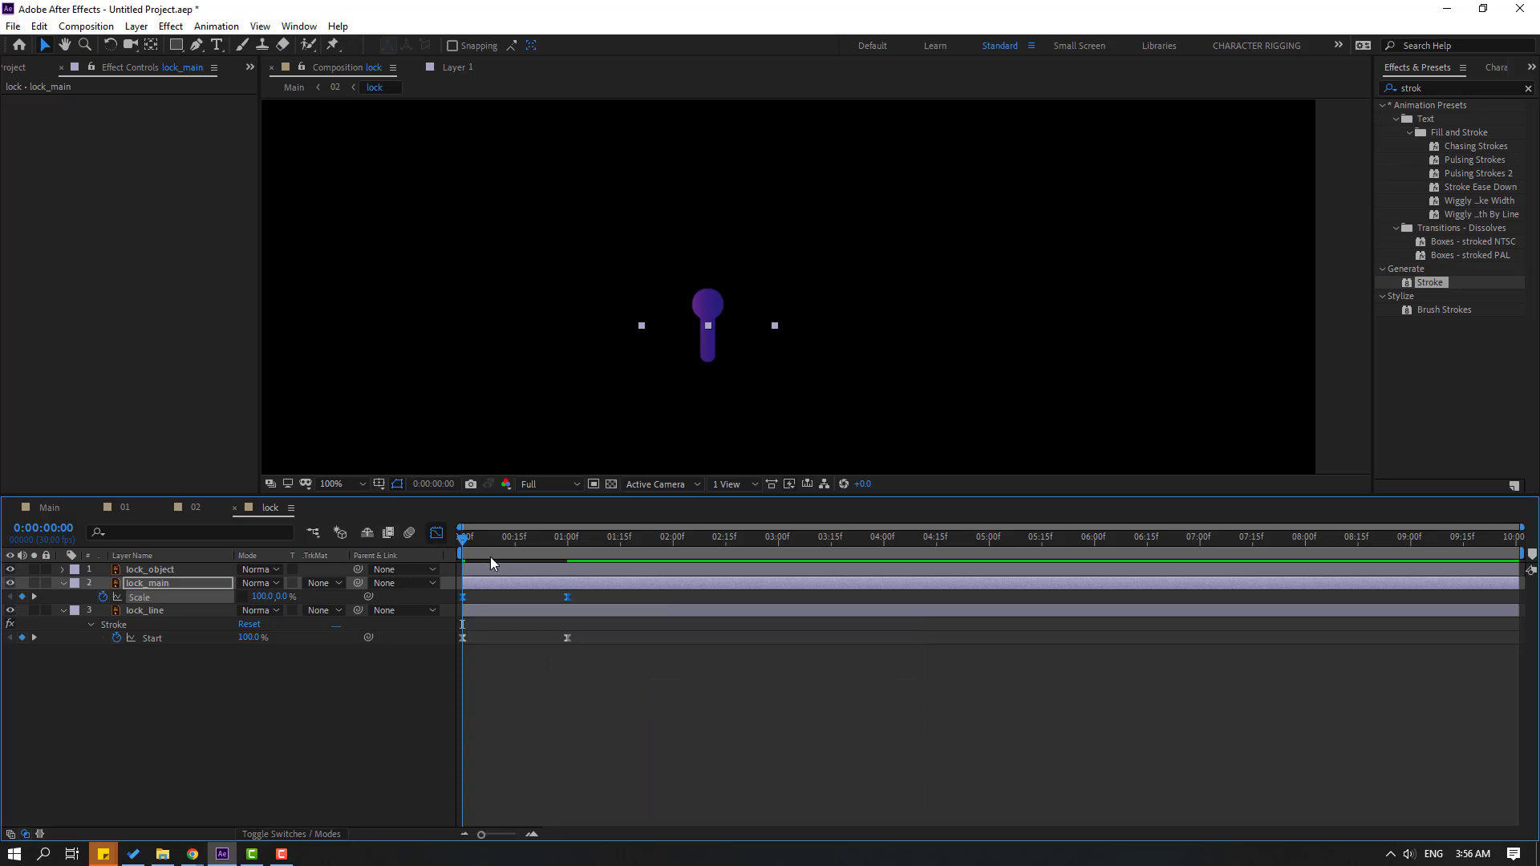
Step: Increase the Scale keyframe's ease influence in the speed graph and preview the body growing
click(437, 532)
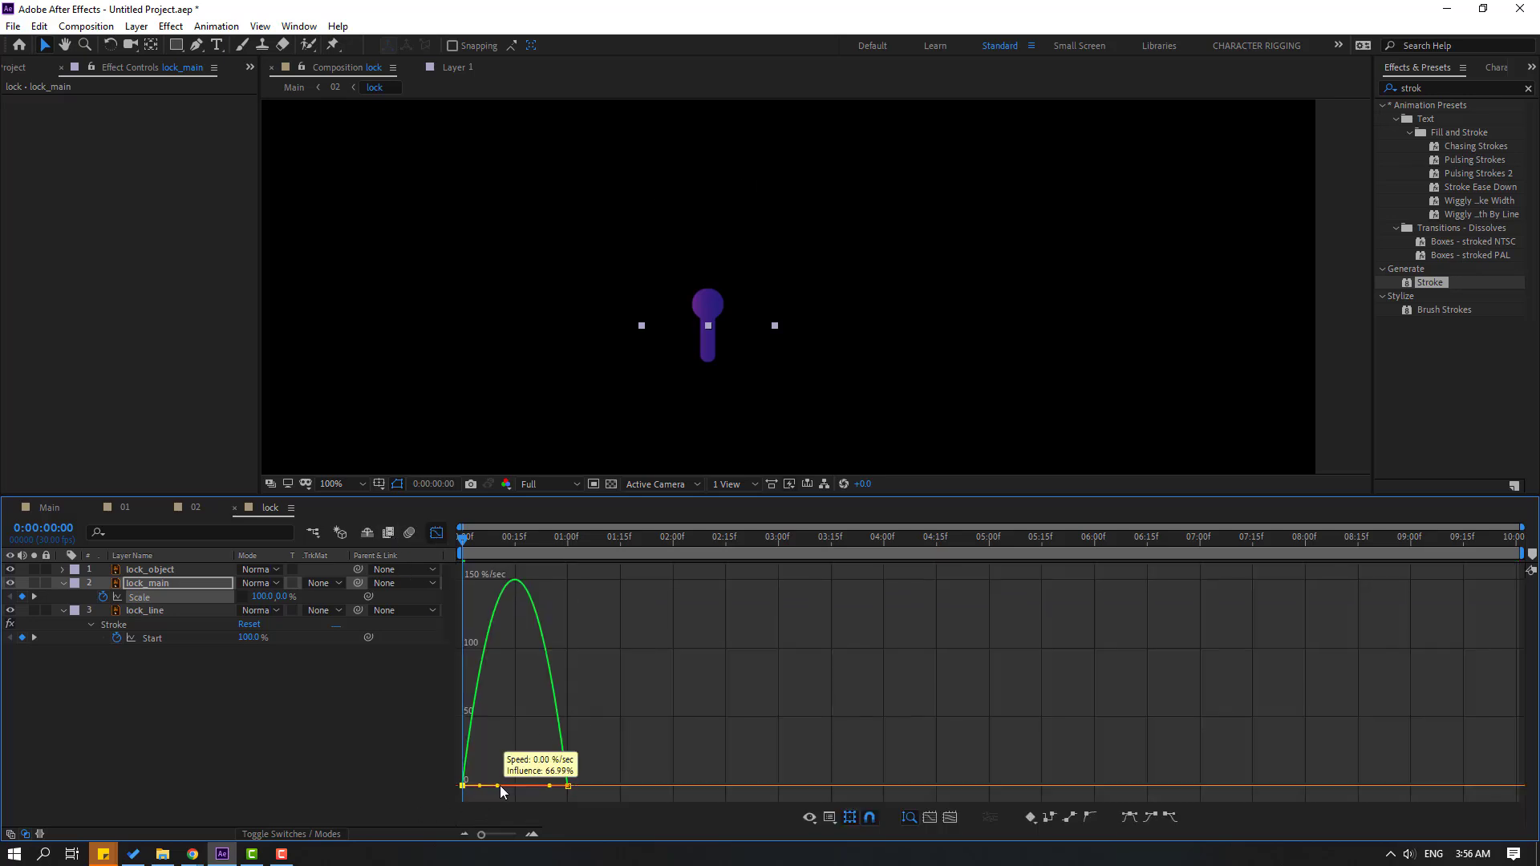
drag(479, 785, 502, 785)
key(space)
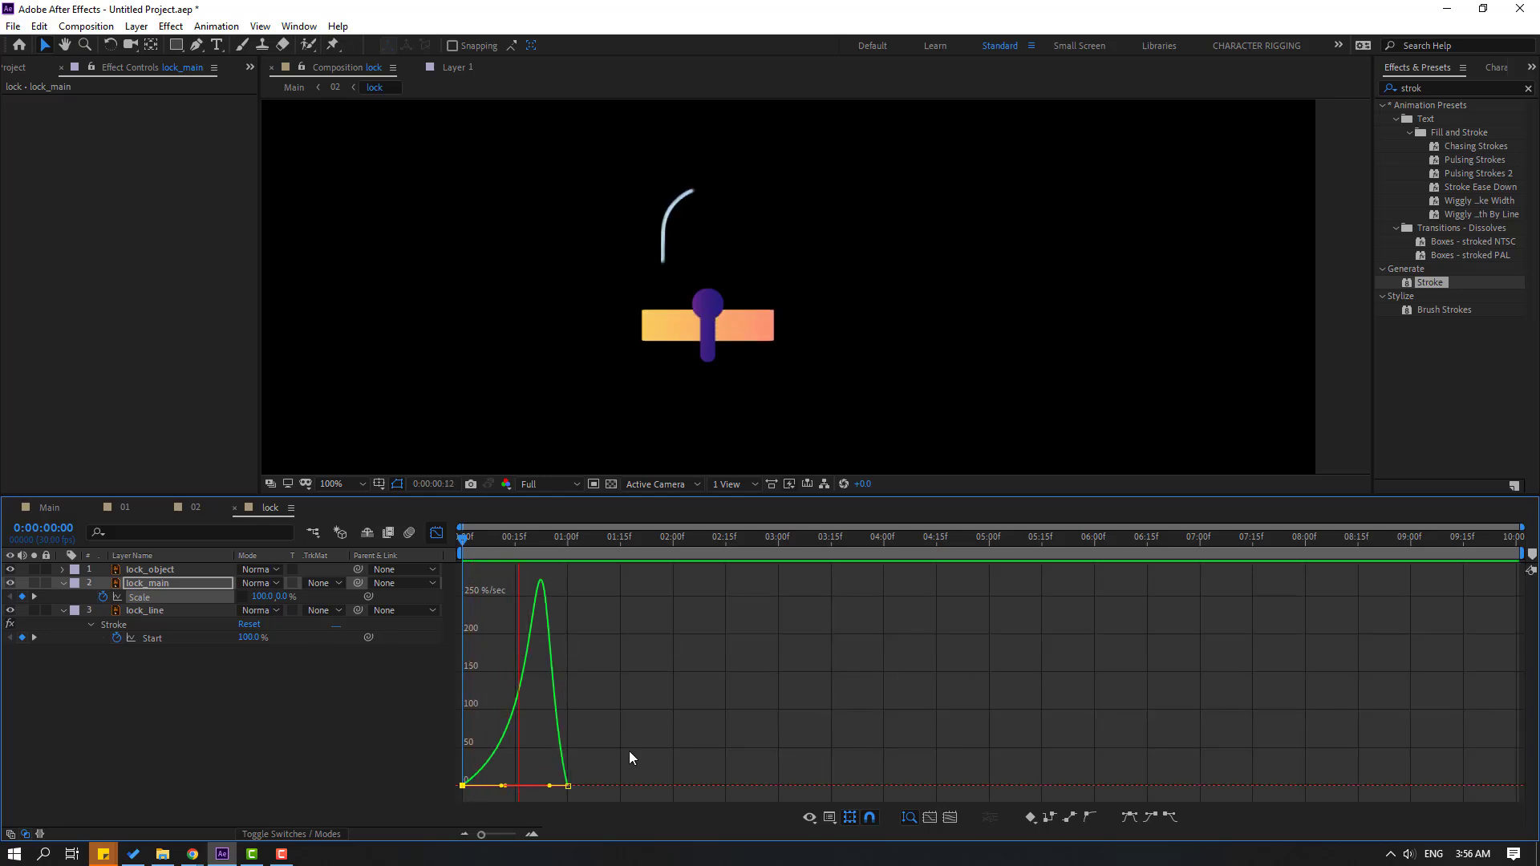
key(space)
click(436, 532)
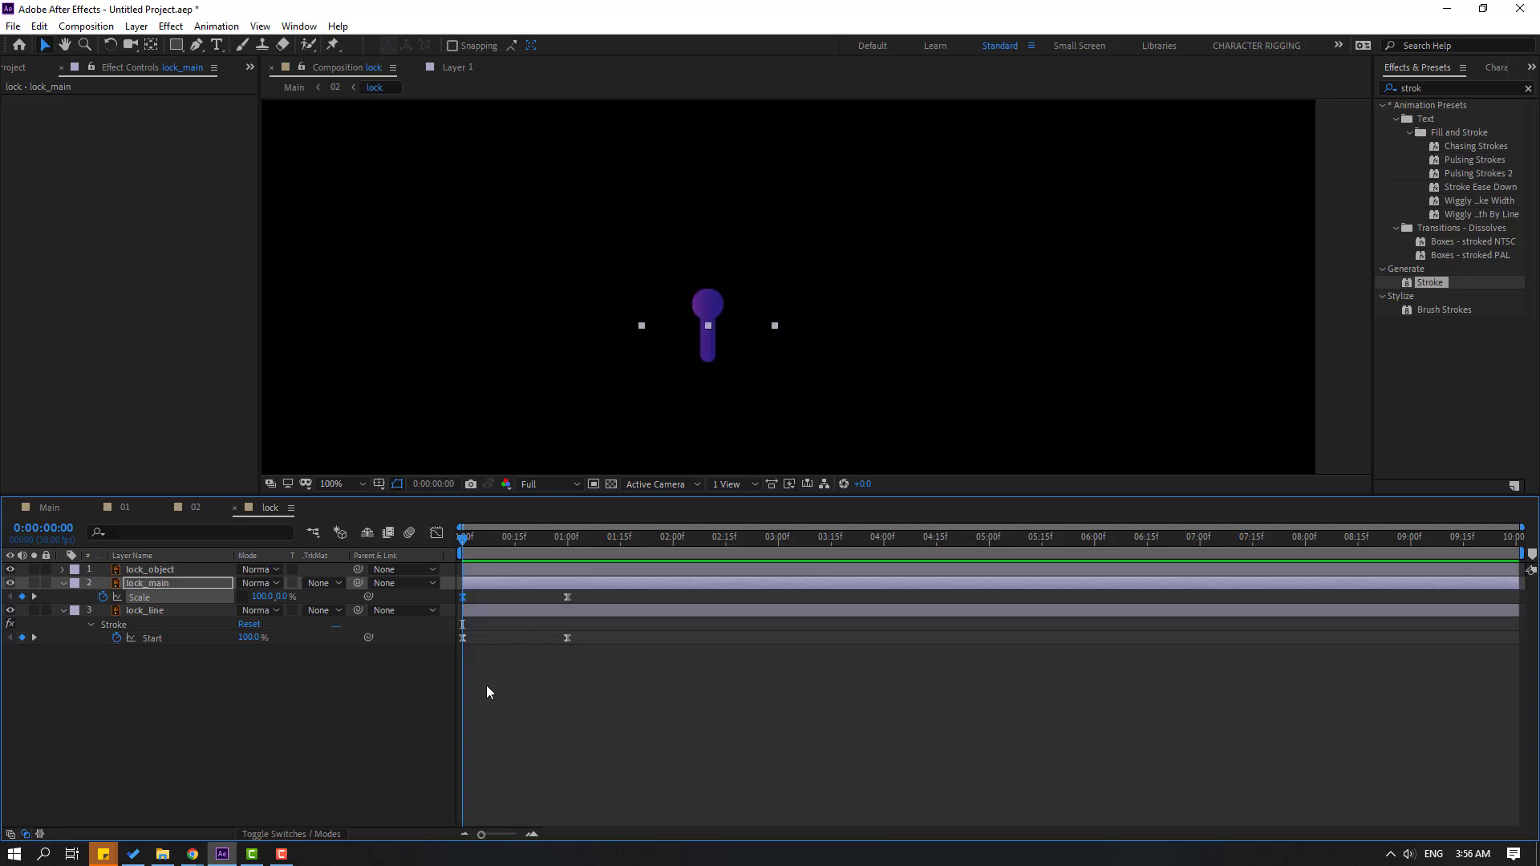
Step: Slide lock_line later to around 12 frames so the shackle draws after the body
drag(520, 617, 551, 612)
key(space)
key(space)
key(space)
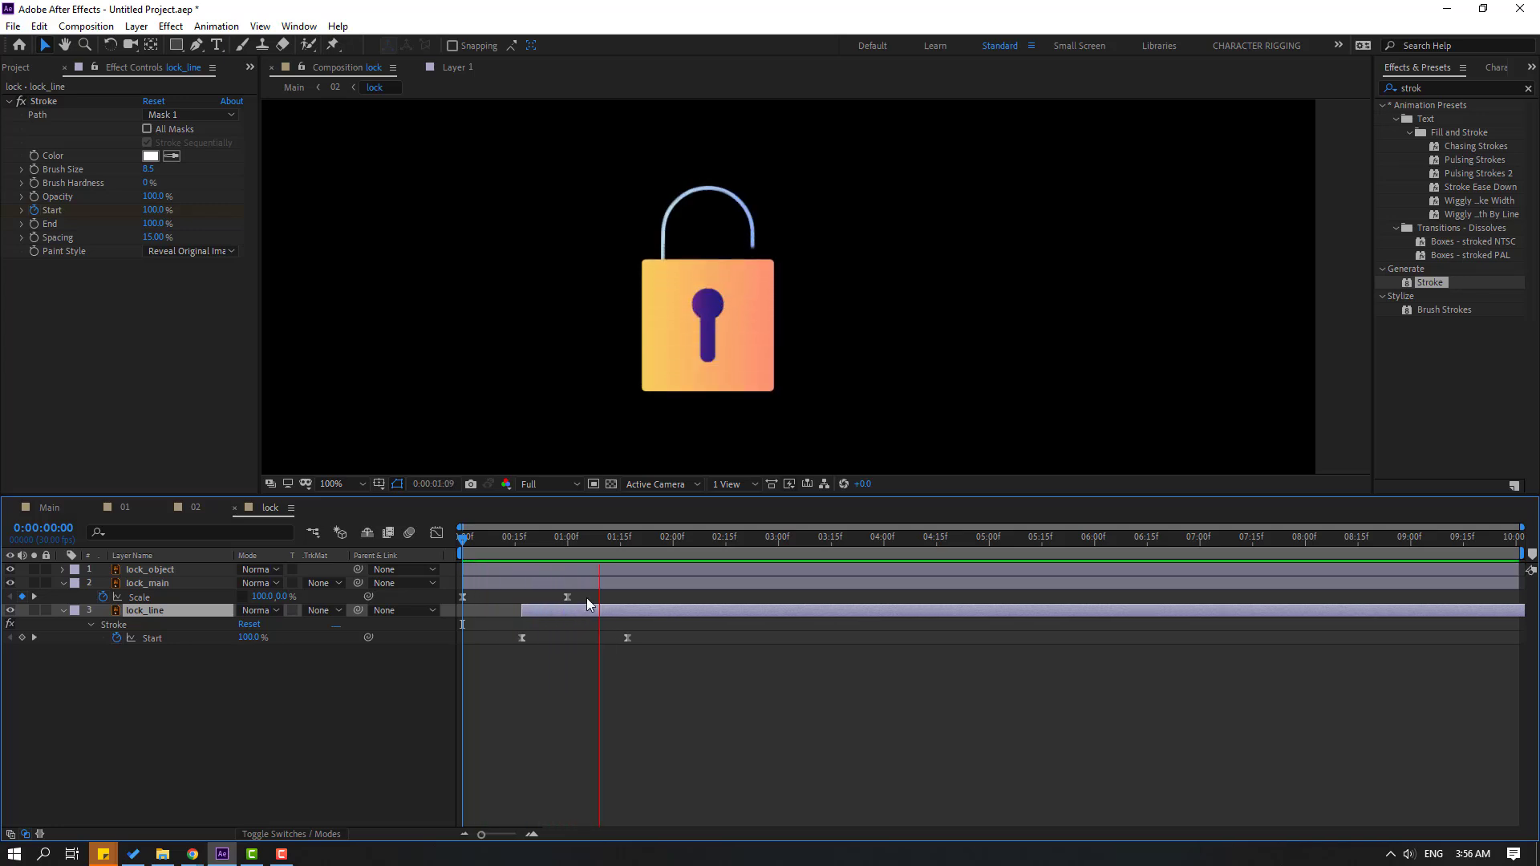
key(space)
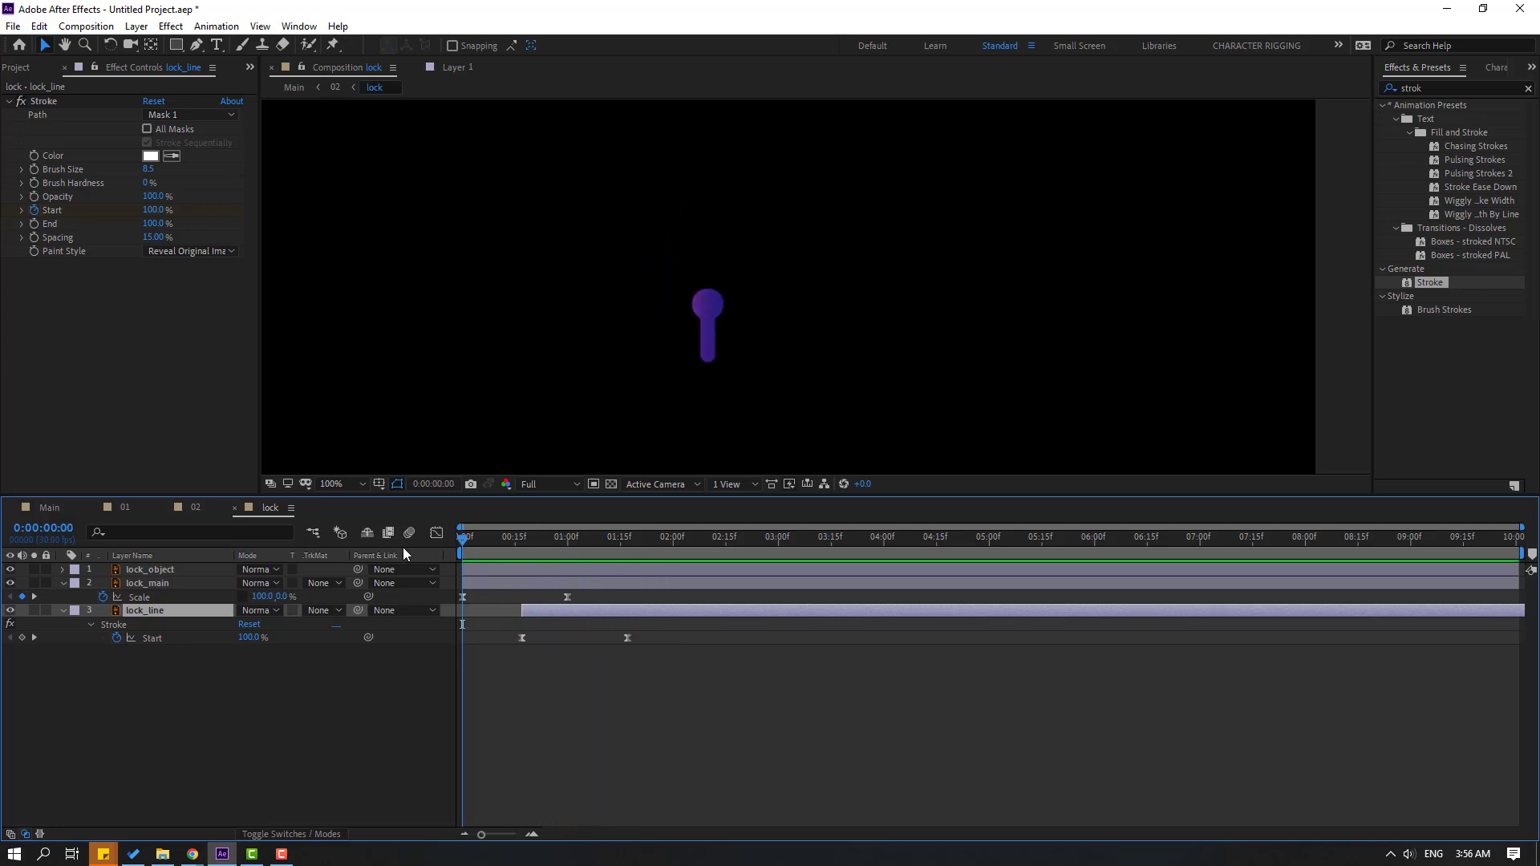
Step: Keyframe lock_object Opacity from 0% to 100% and delay its fade-in later in the timeline
click(154, 570)
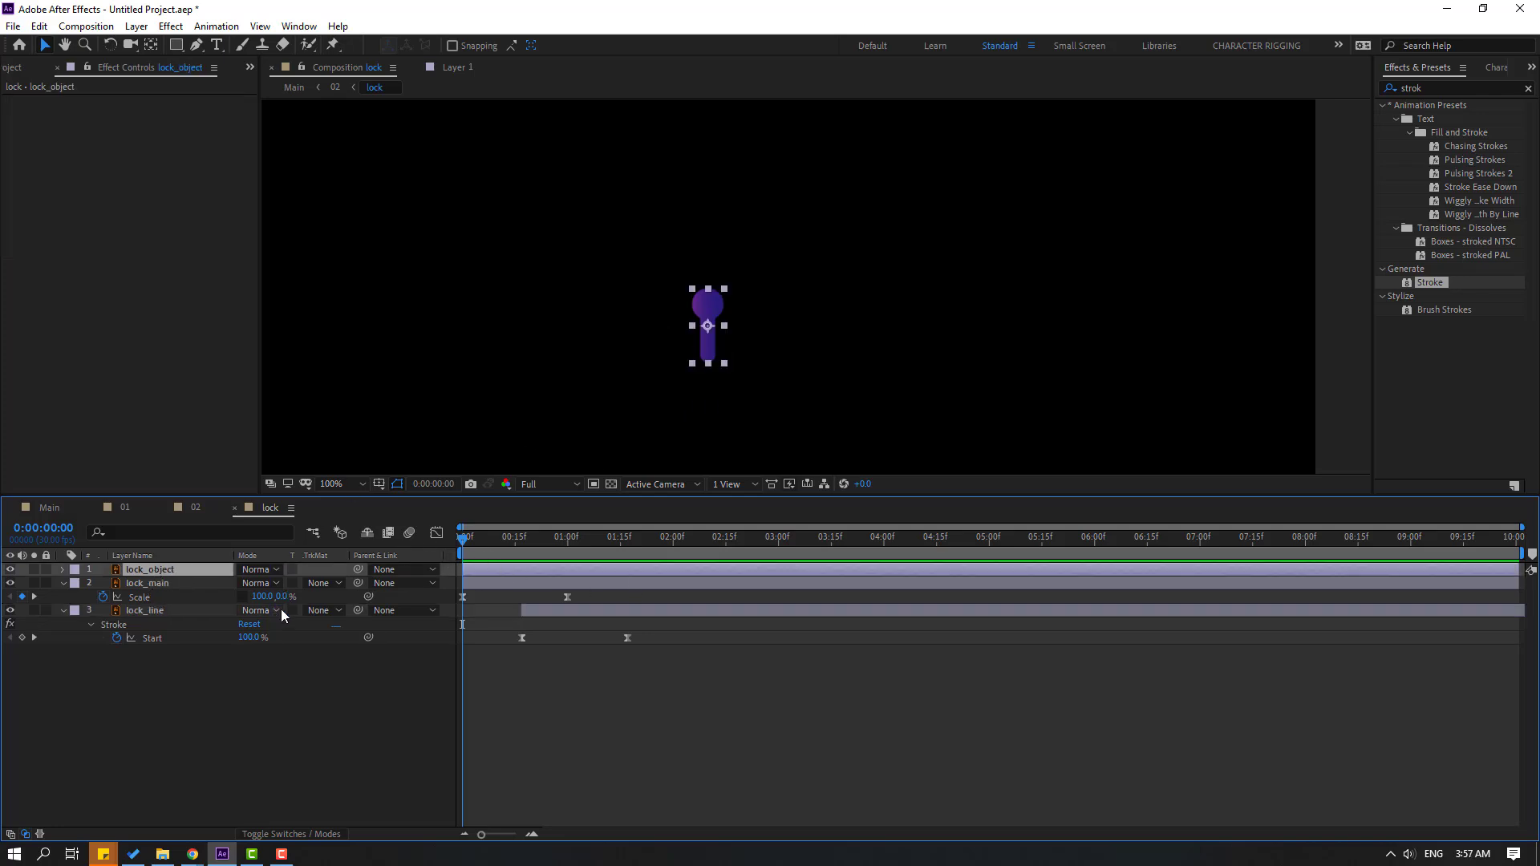
key(t)
drag(241, 586, 108, 586)
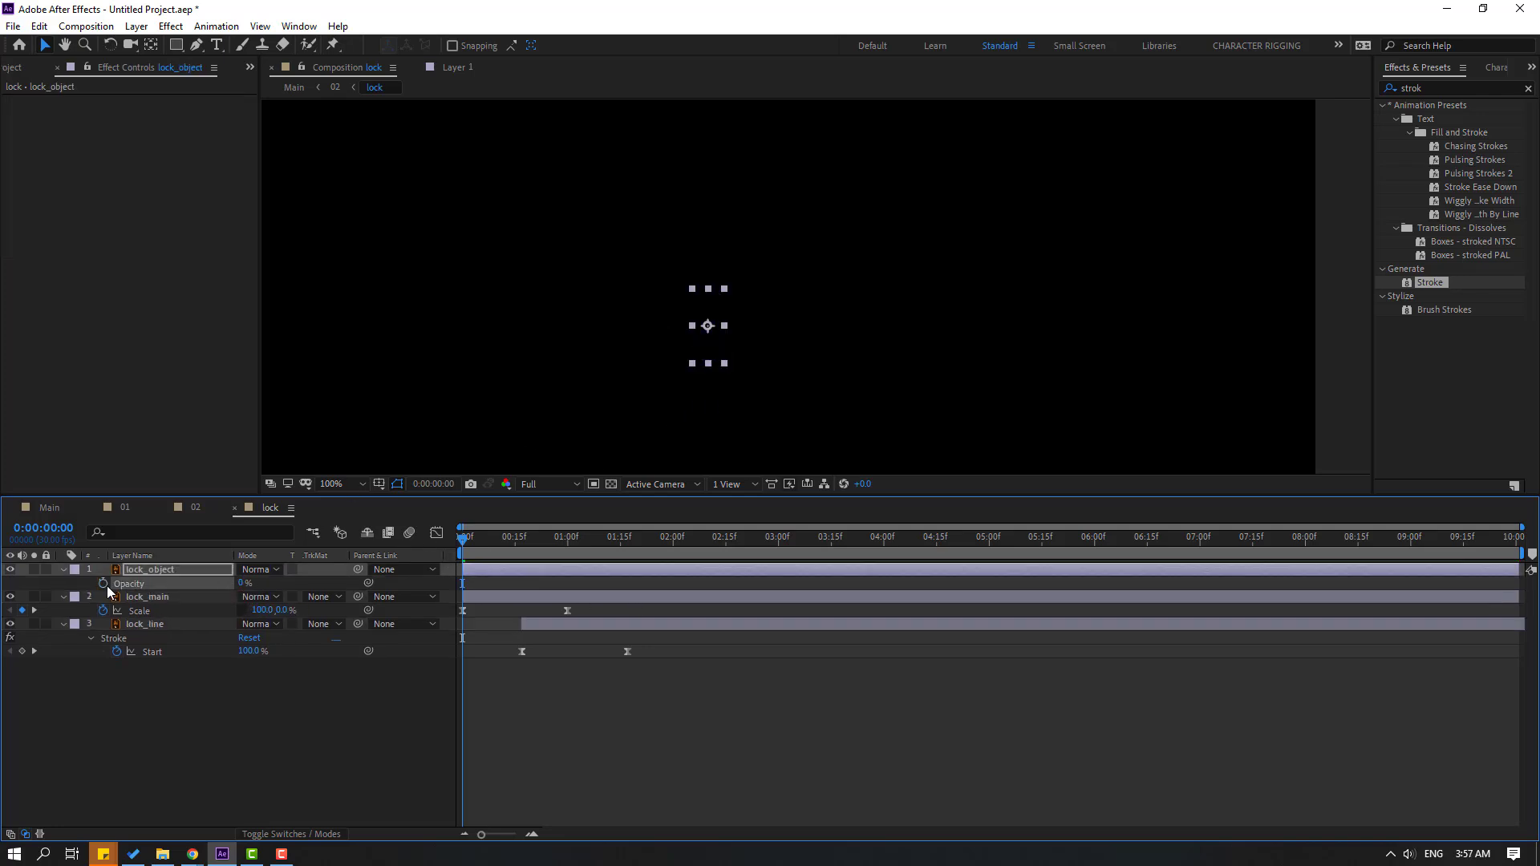
key(space)
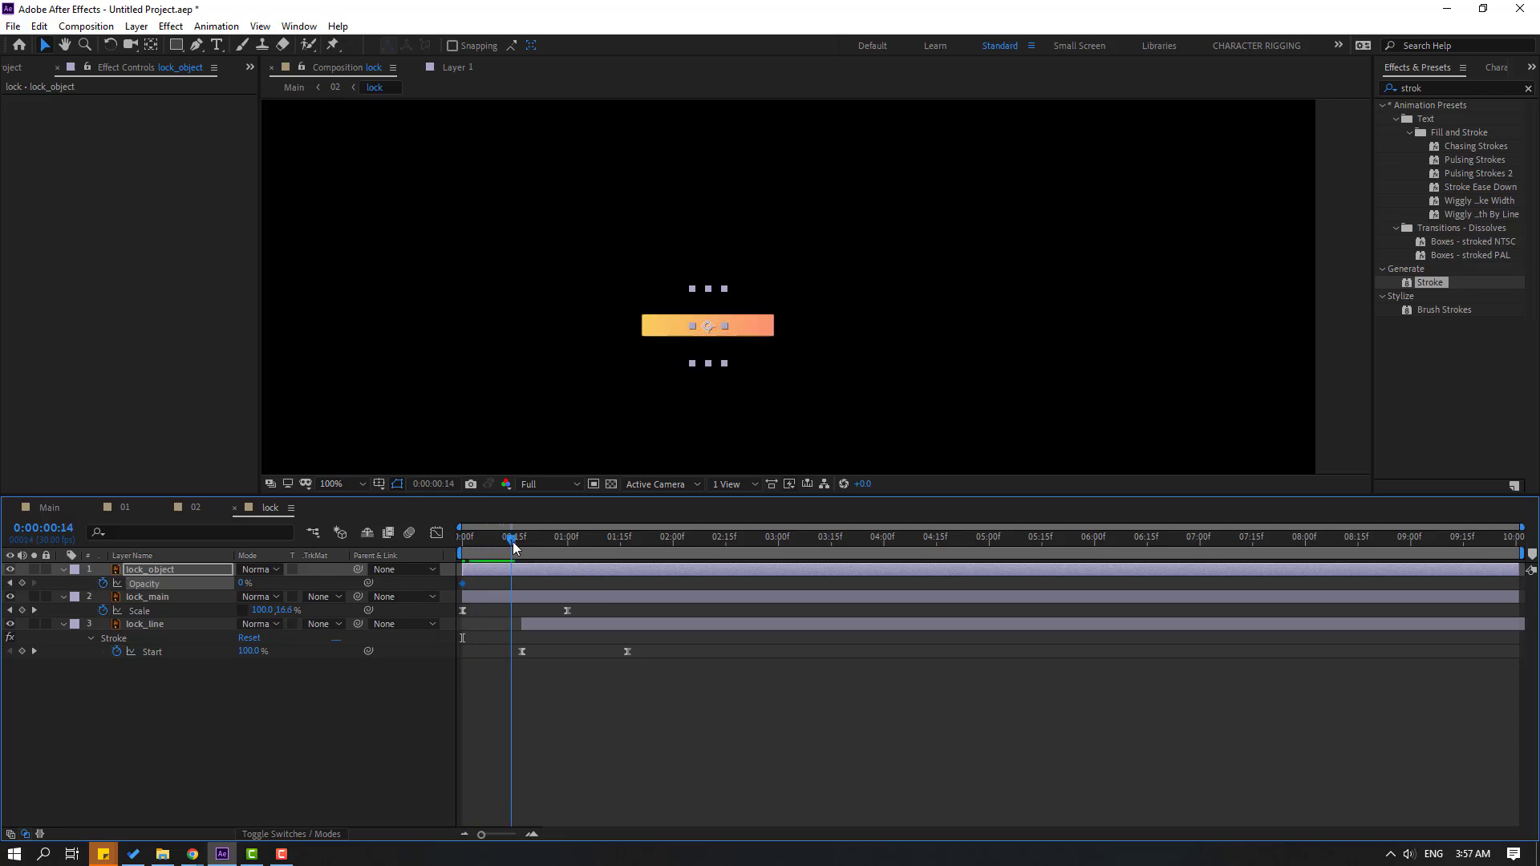
drag(239, 590, 600, 571)
drag(517, 538, 571, 542)
scroll(701, 391, down, 4)
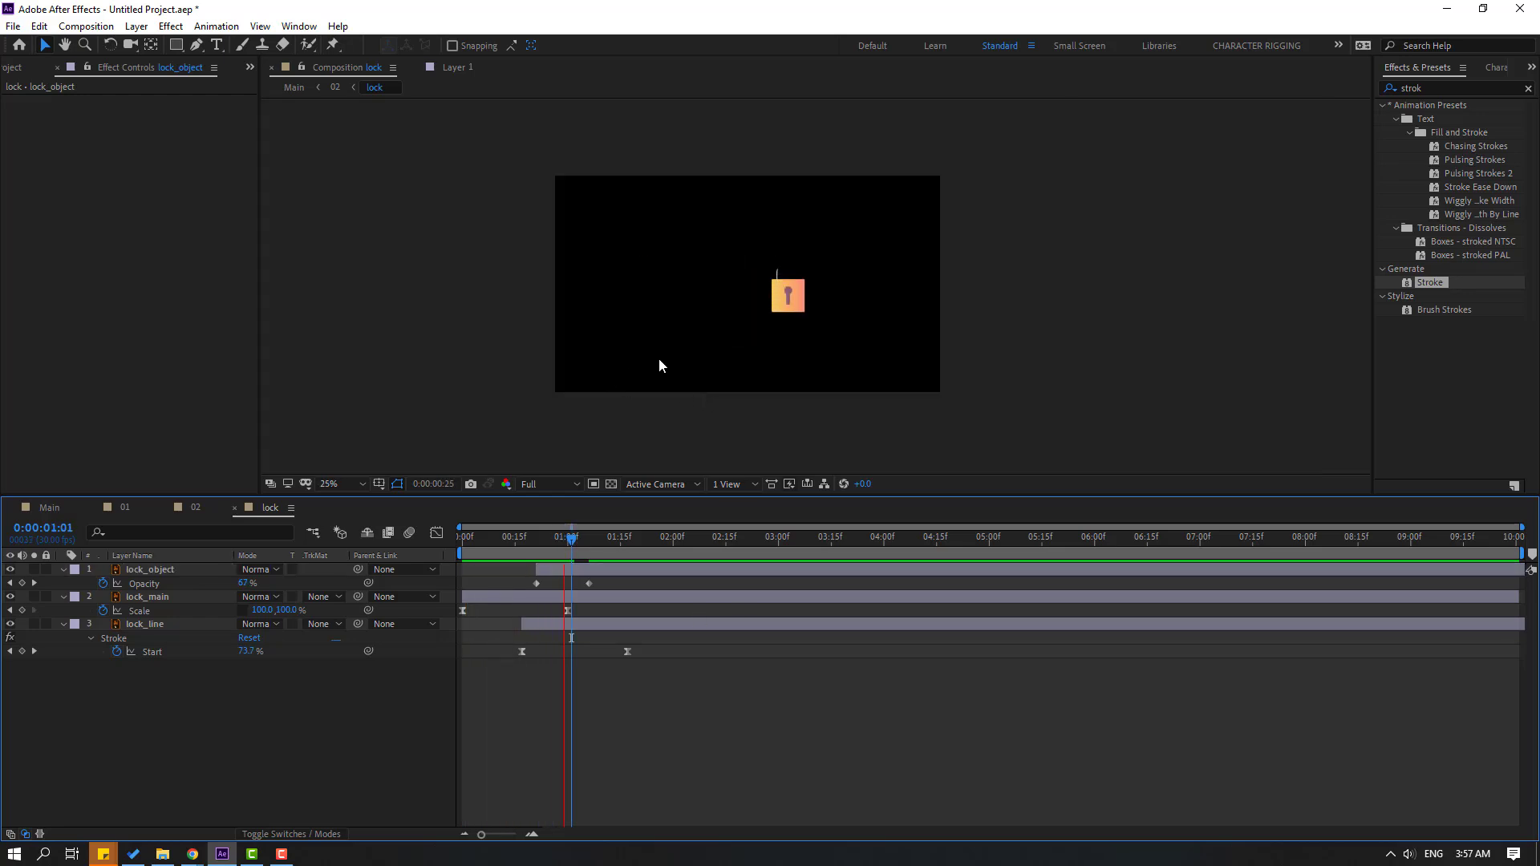
scroll(681, 357, up, 2)
key(space)
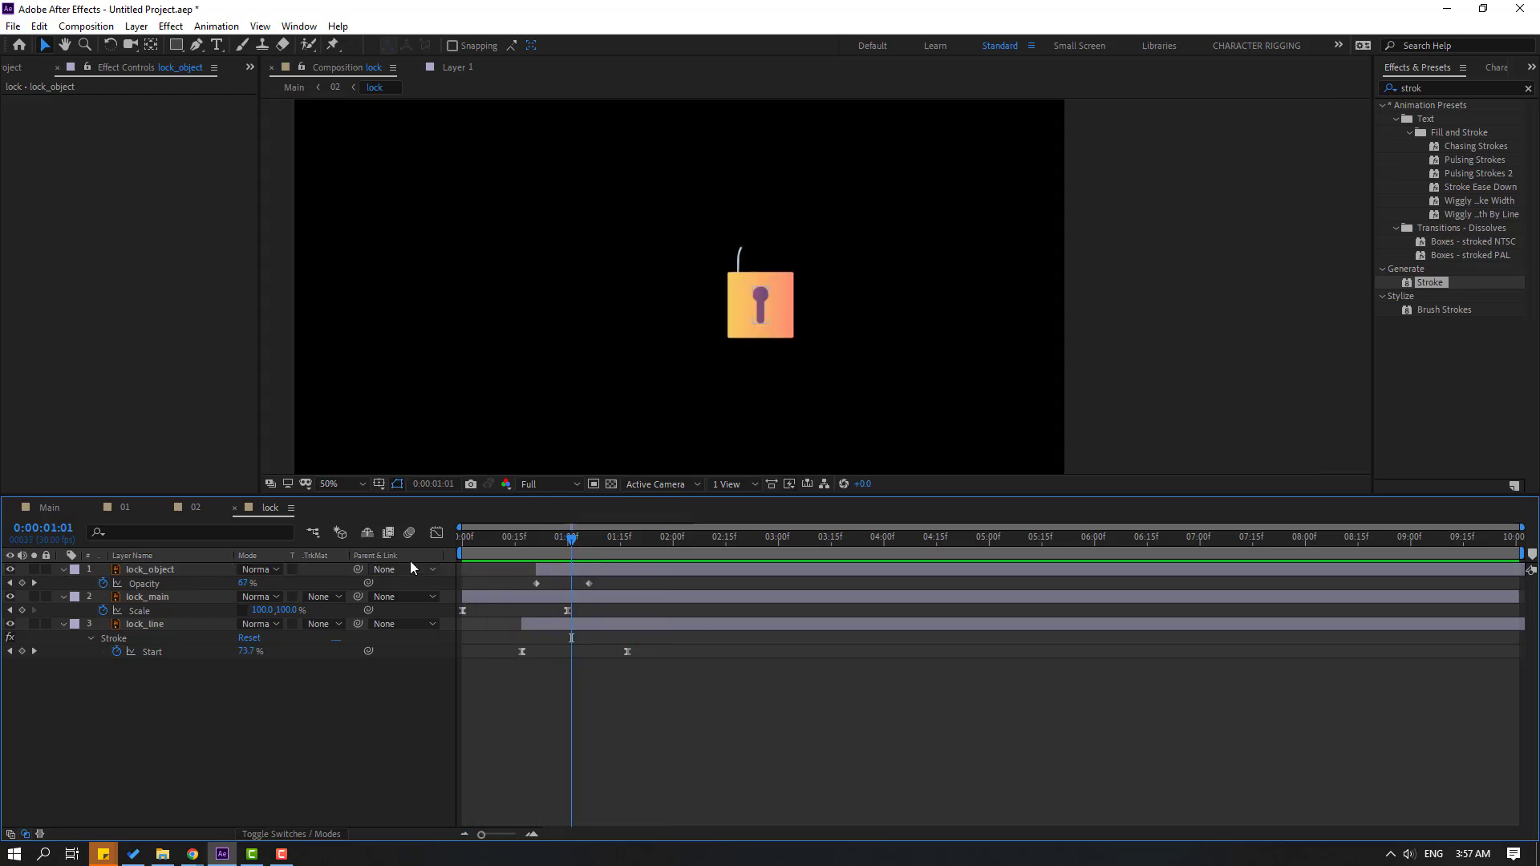
click(193, 507)
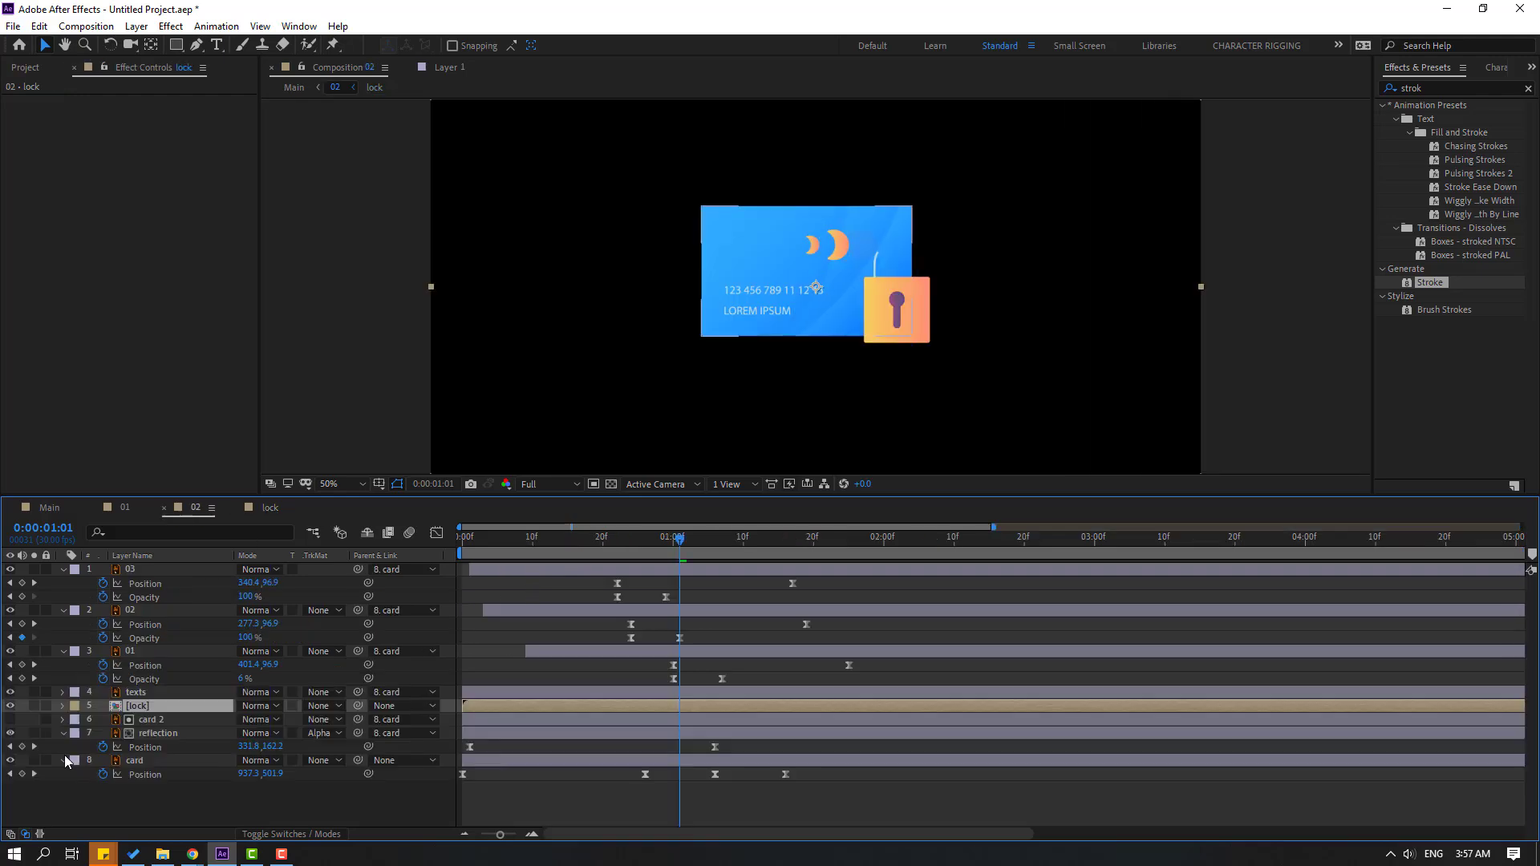
Step: Parent the lock layer to layer 8 card and preview the card and lock sliding in
drag(356, 704, 136, 760)
drag(631, 537, 568, 555)
key(space)
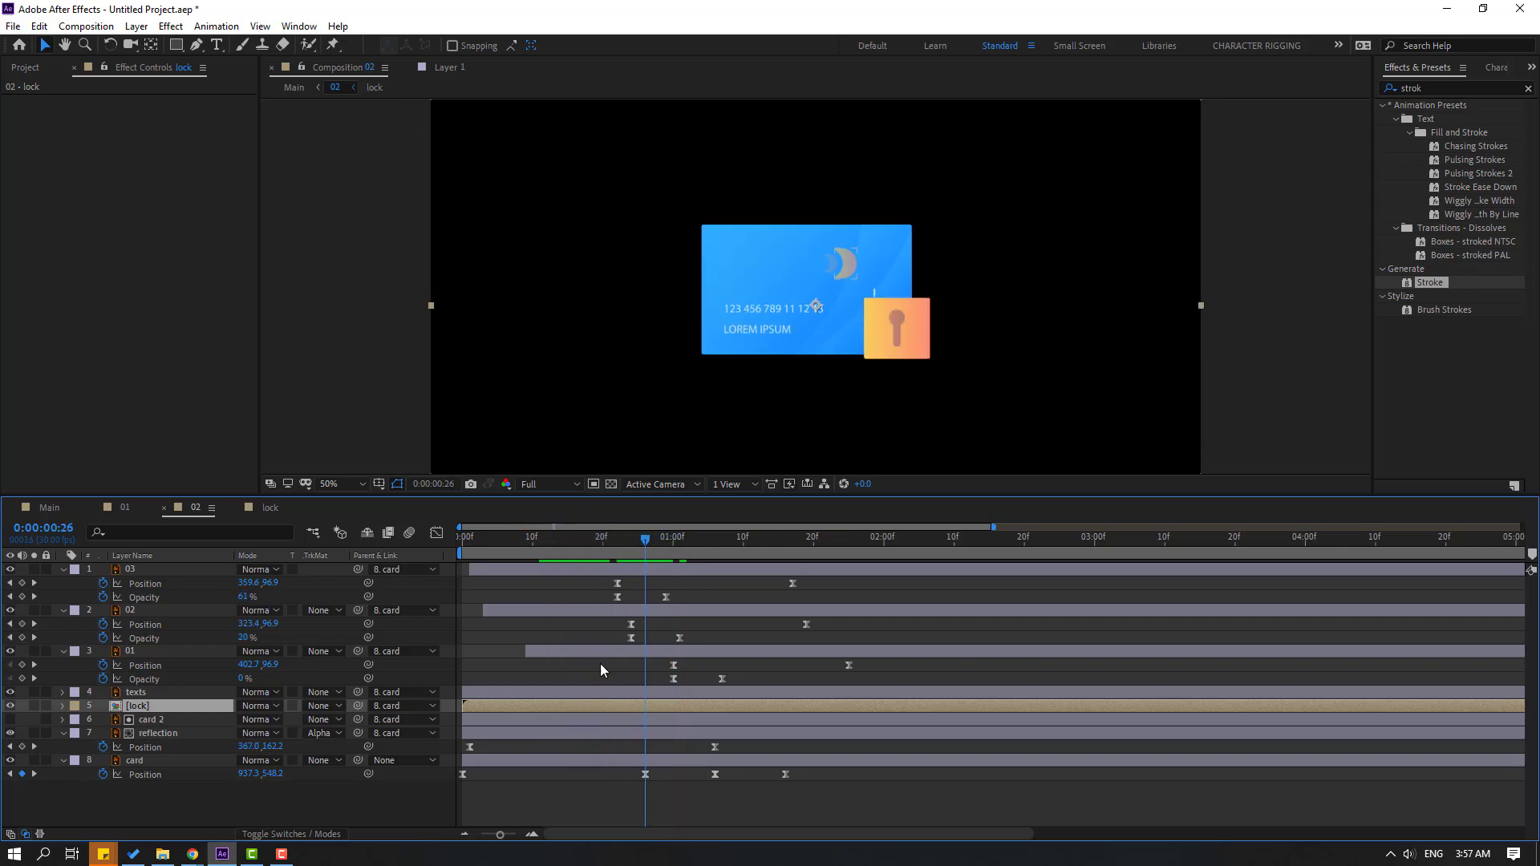